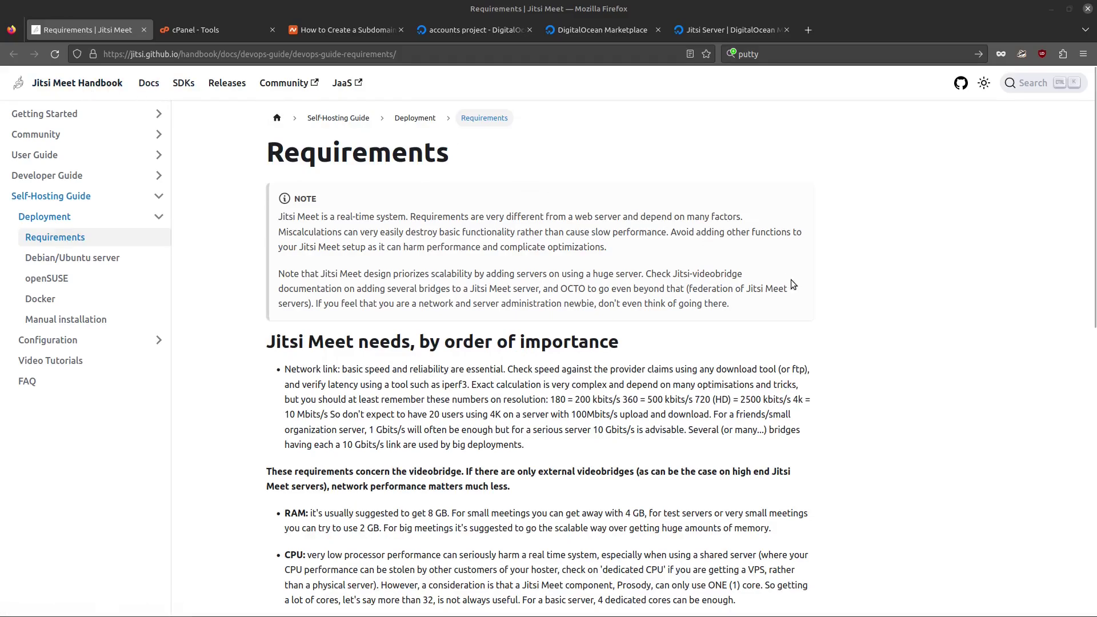
scroll(822, 313, "down", 3)
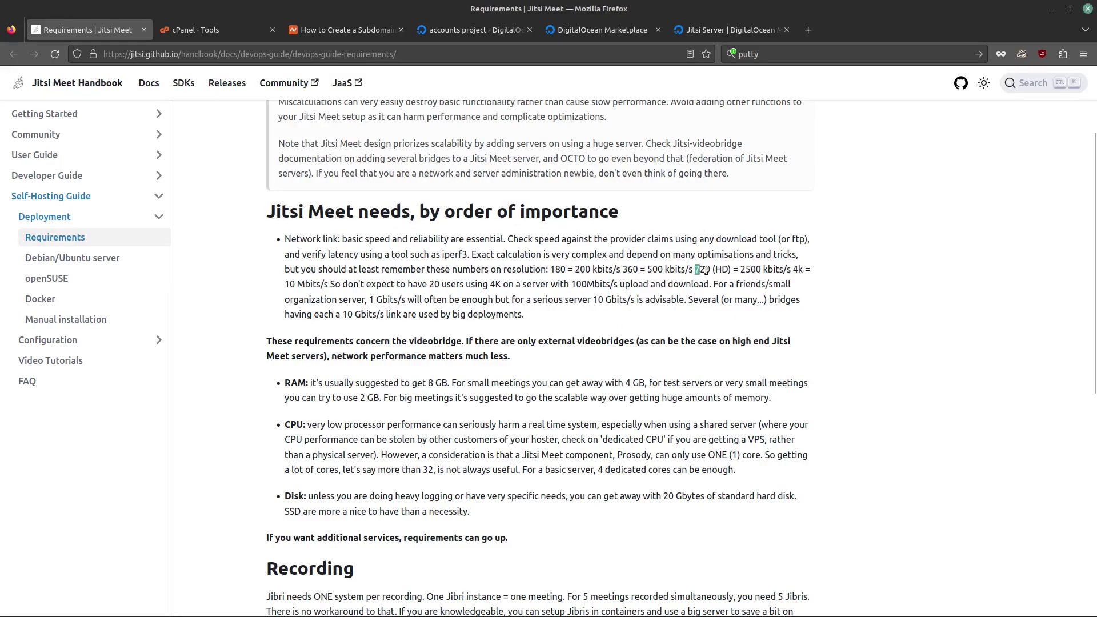
left_click_drag(707, 270, 723, 270)
left_click(768, 273)
left_click_drag(742, 271, 780, 270)
left_click_drag(284, 284, 335, 284)
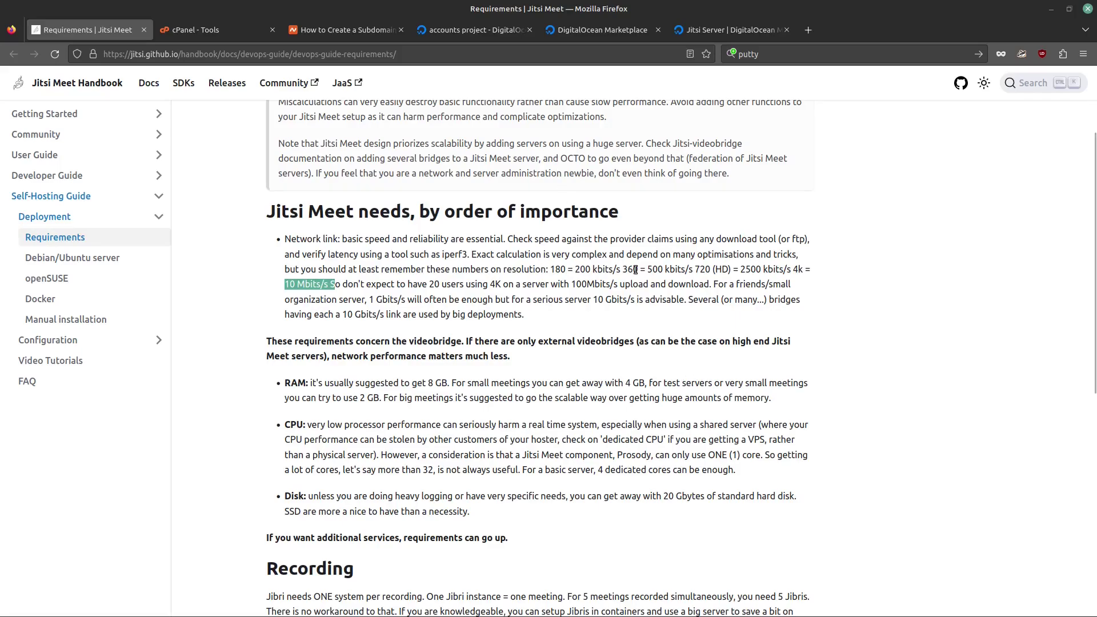
Step: Highlight the RAM figures (8 GB suggested, 4 GB small, 2 GB test), 4 cores and 20 GB disk
scroll(614, 284, "down", 2)
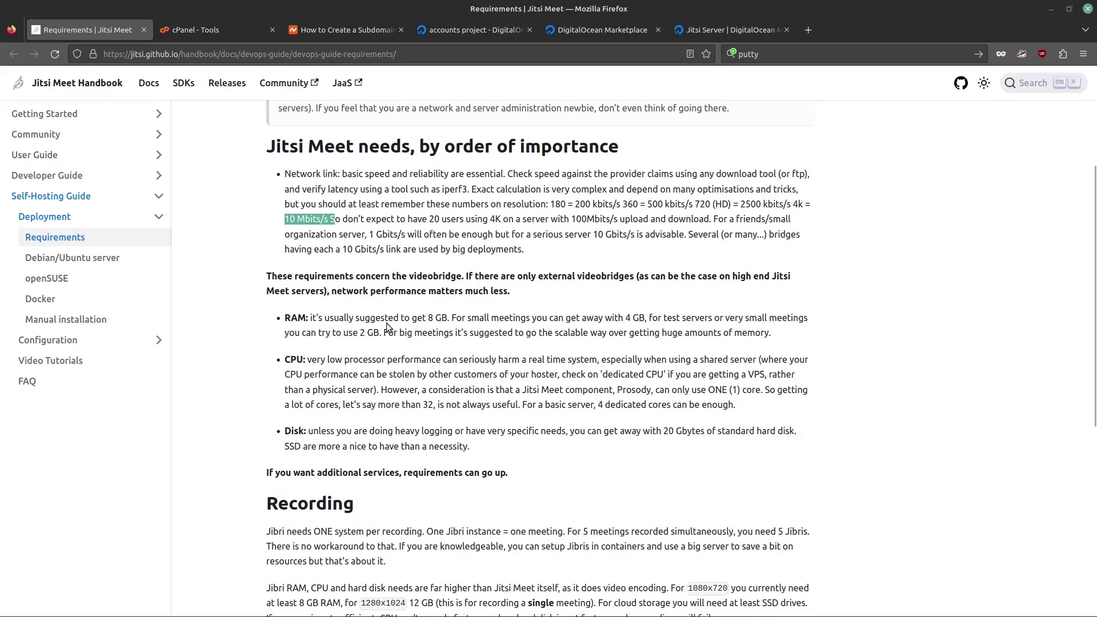
left_click_drag(319, 318, 448, 321)
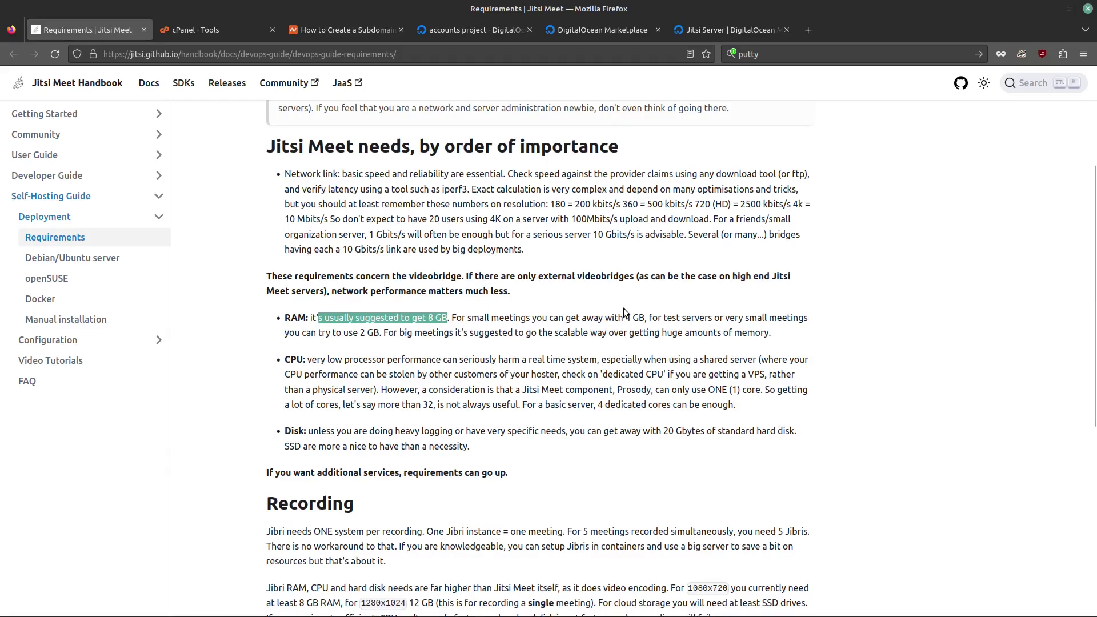
left_click_drag(619, 317, 650, 319)
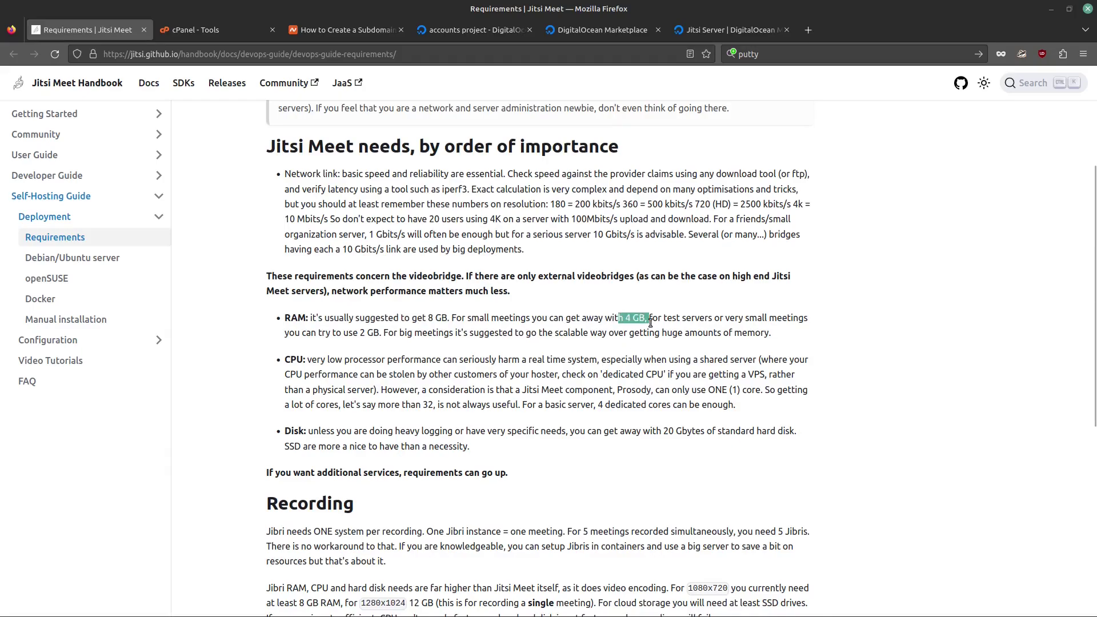
left_click_drag(359, 333, 376, 336)
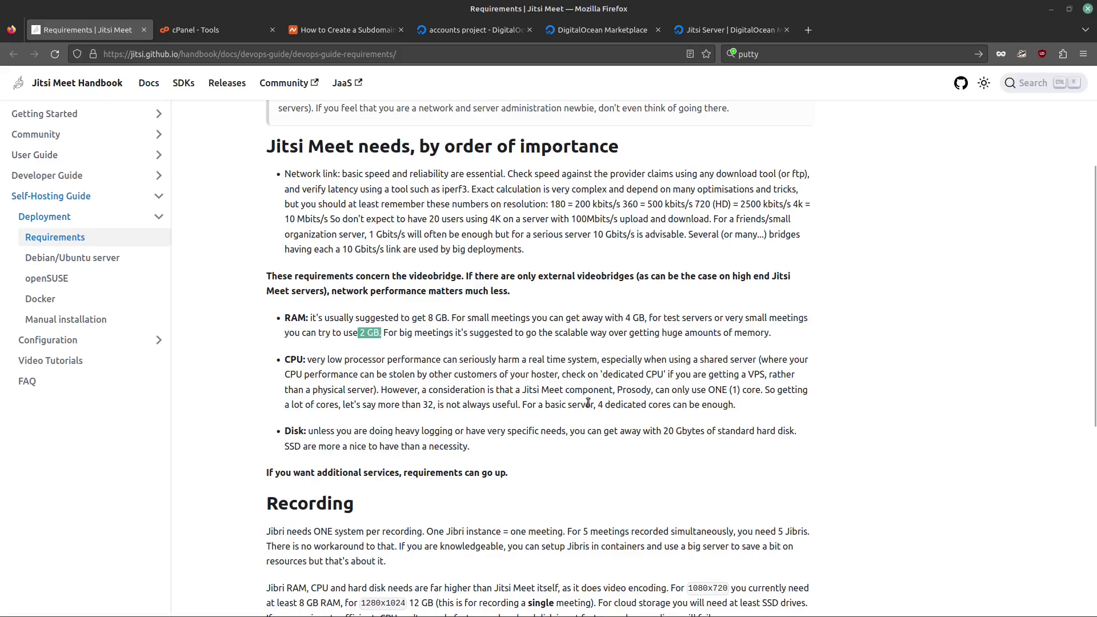
left_click_drag(590, 405, 653, 405)
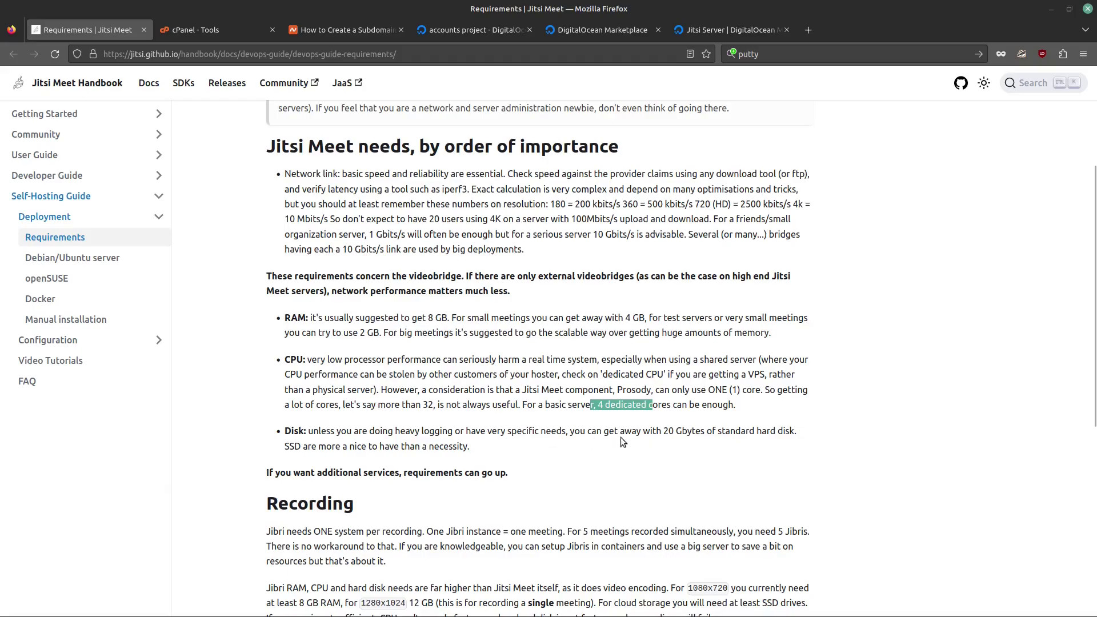
left_click_drag(662, 431, 682, 431)
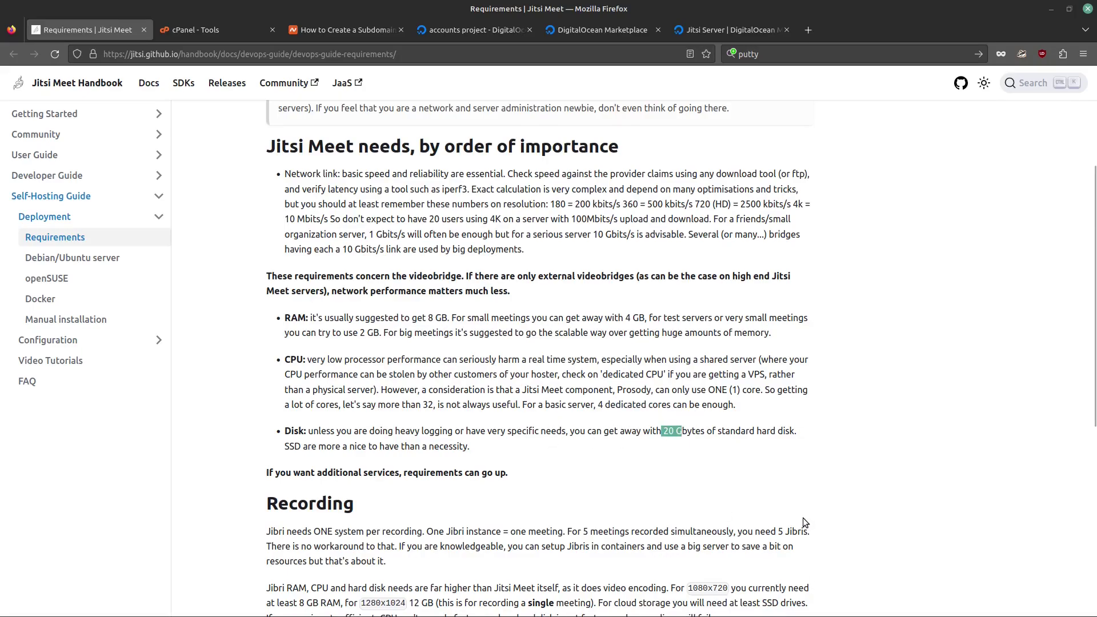
Step: Skim the rest of the requirements page, then bring up Namecheap's subdomain article
scroll(736, 414, "down", 5)
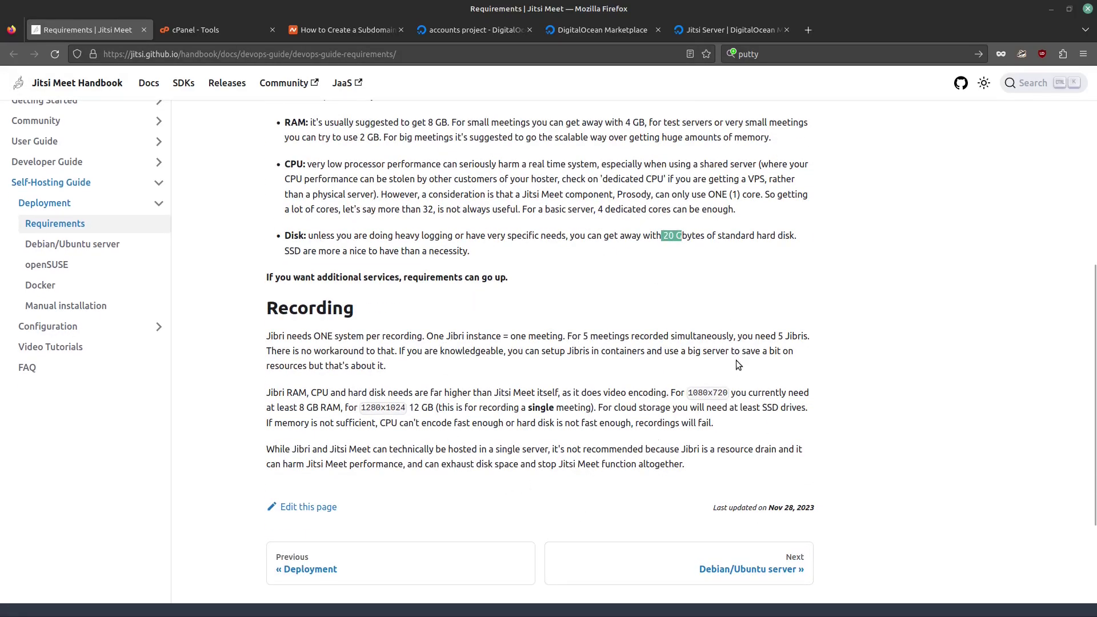
scroll(838, 435, "up", 5)
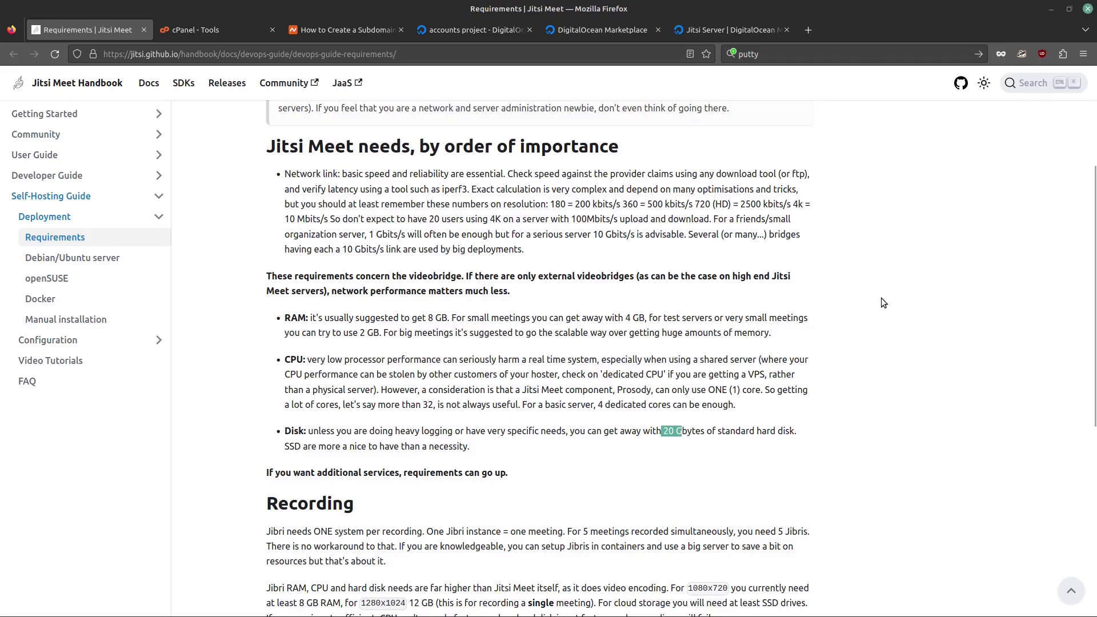
left_click(355, 27)
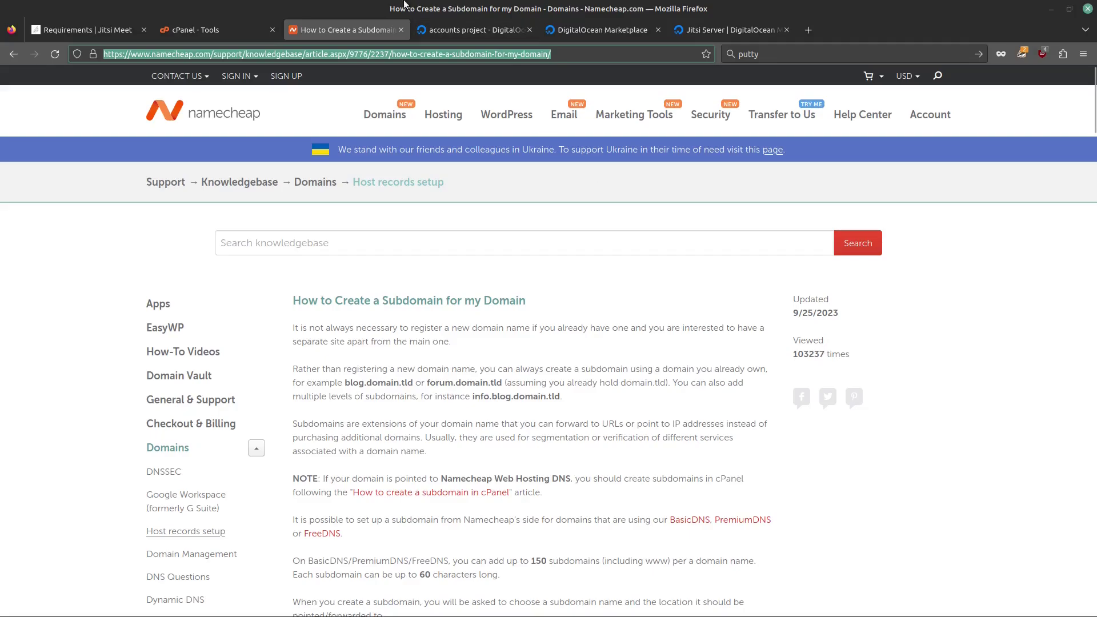
Step: Glance at cPanel Tools, then read down through the Namecheap subdomain setup steps
left_click(211, 33)
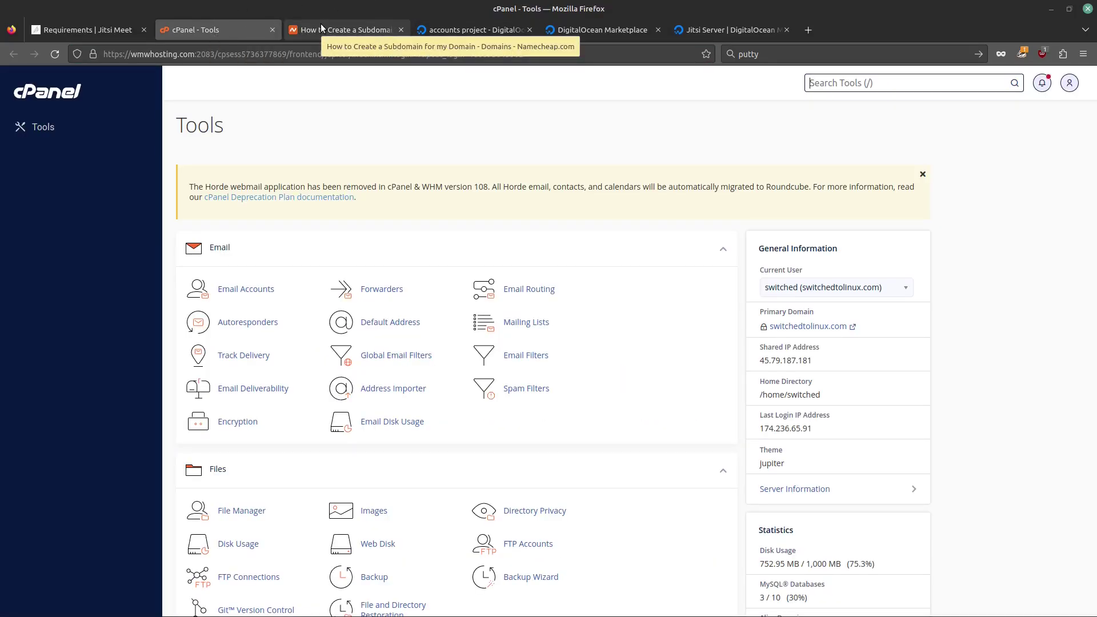
left_click(321, 23)
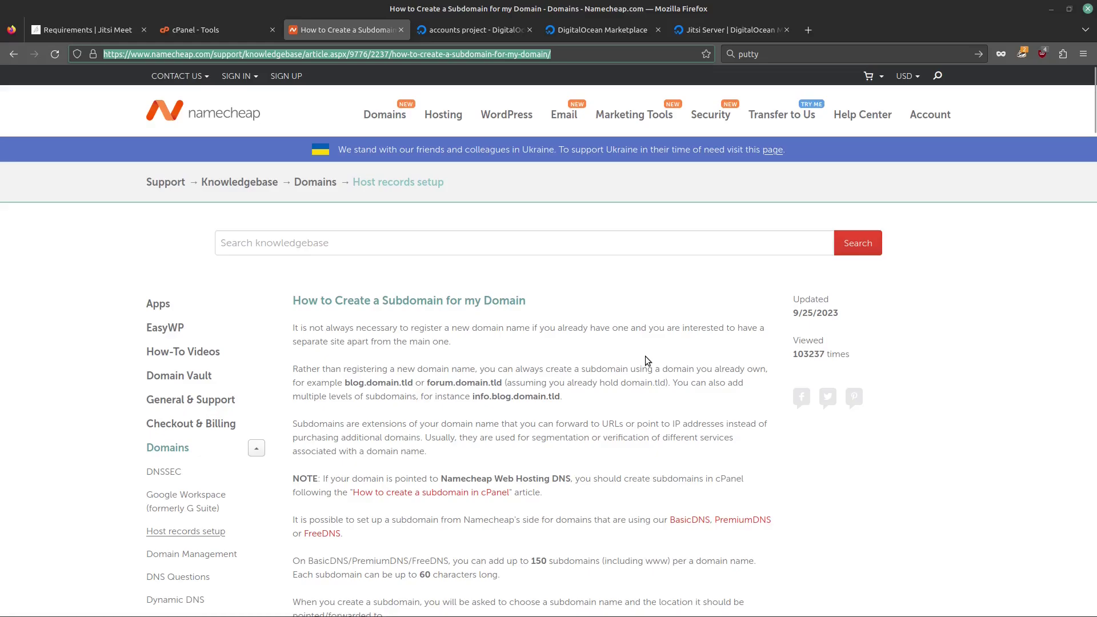
scroll(640, 354, "down", 3)
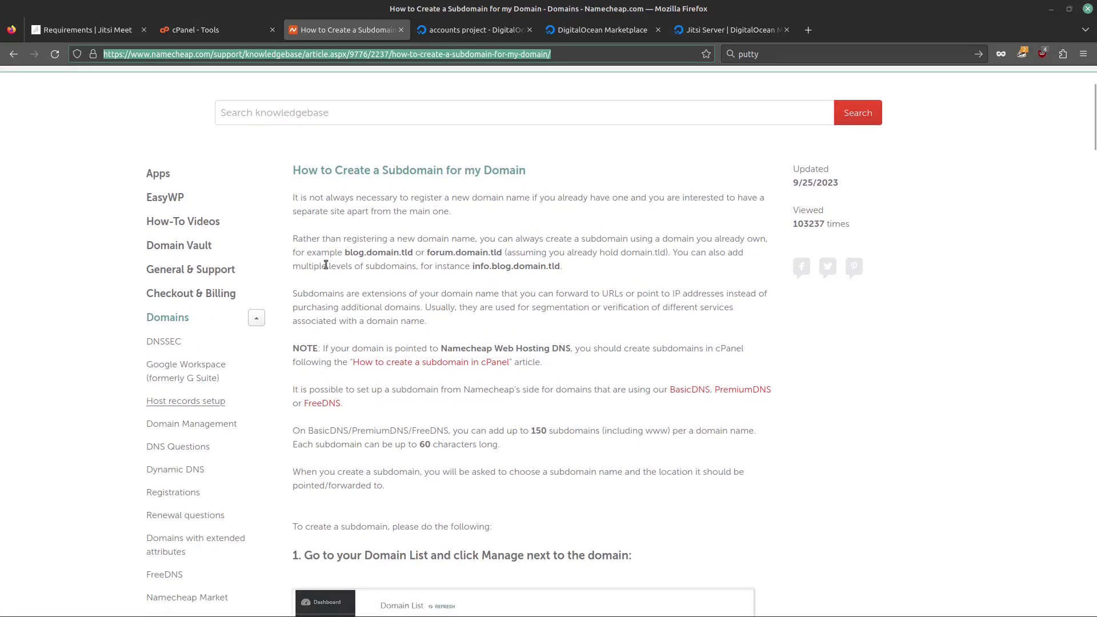
scroll(537, 354, "down", 4)
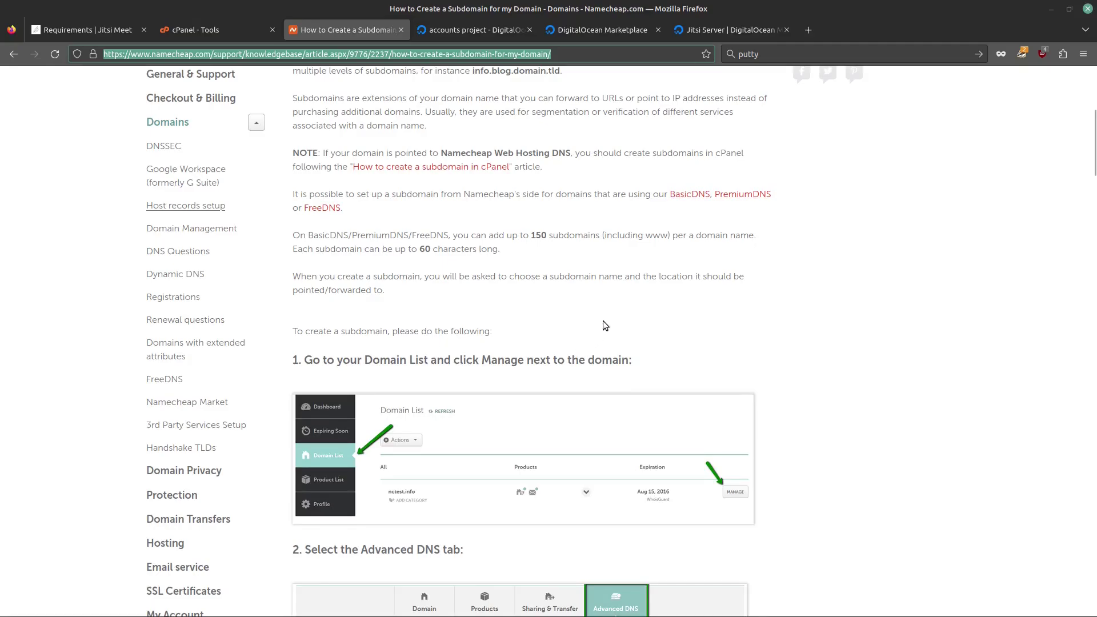
scroll(623, 266, "down", 3)
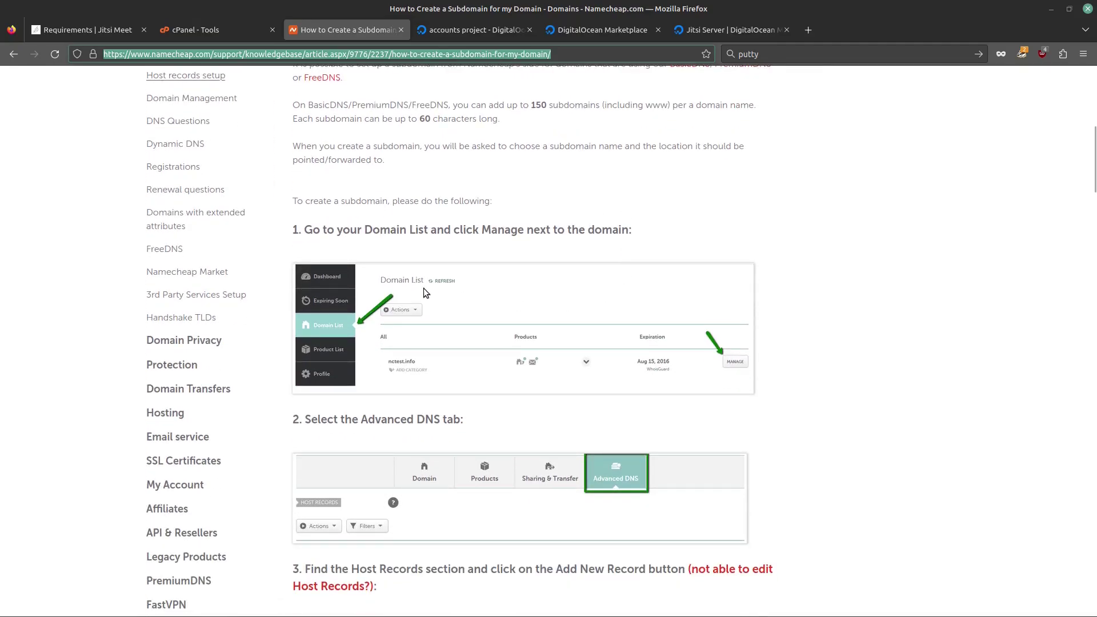
scroll(481, 340, "down", 3)
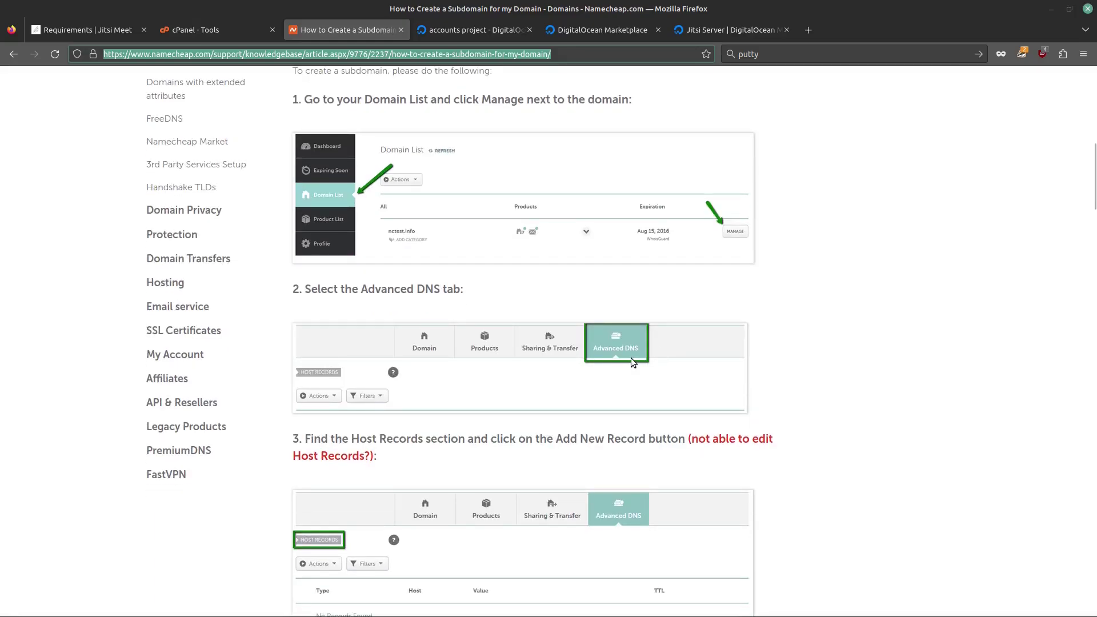
scroll(632, 360, "down", 6)
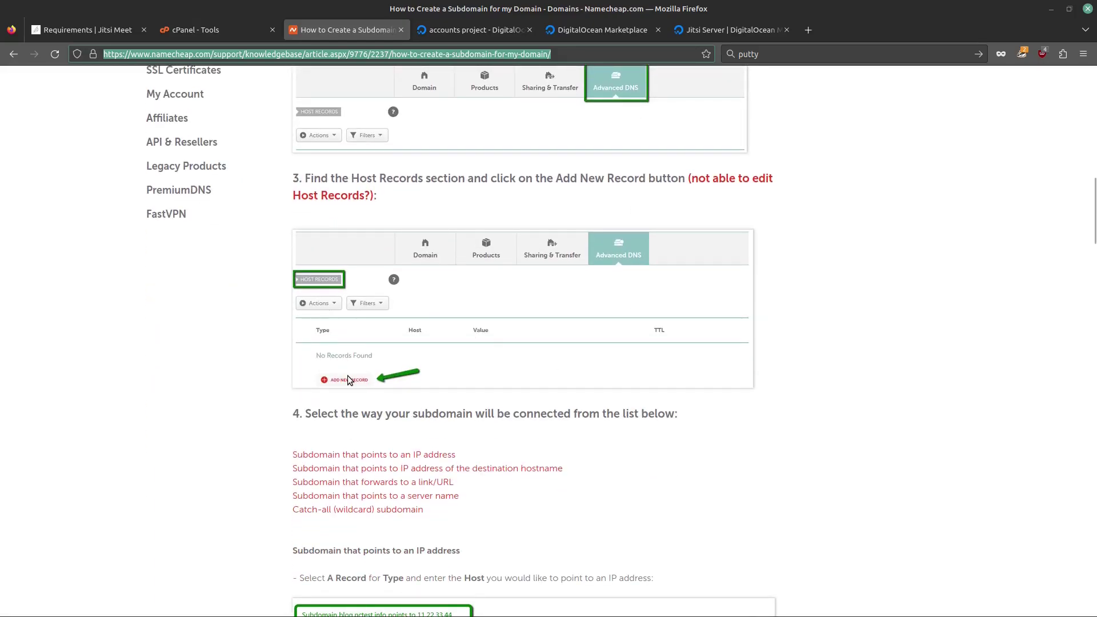
scroll(350, 381, "down", 6)
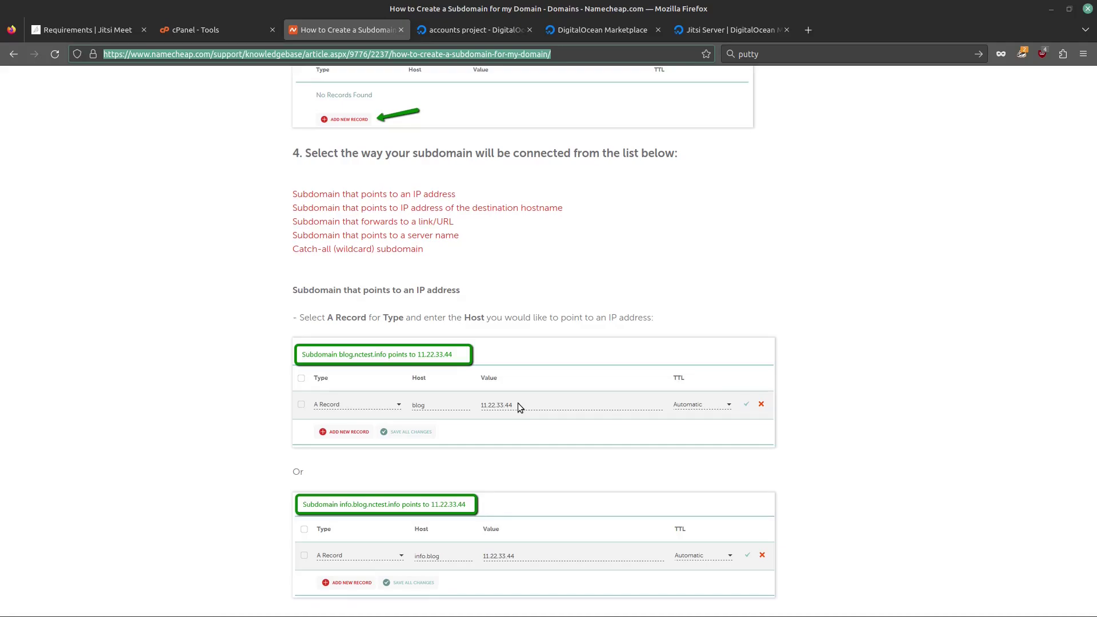
Step: Review the A and CNAME record examples, then return to the cPanel Tools page
scroll(537, 414, "down", 6)
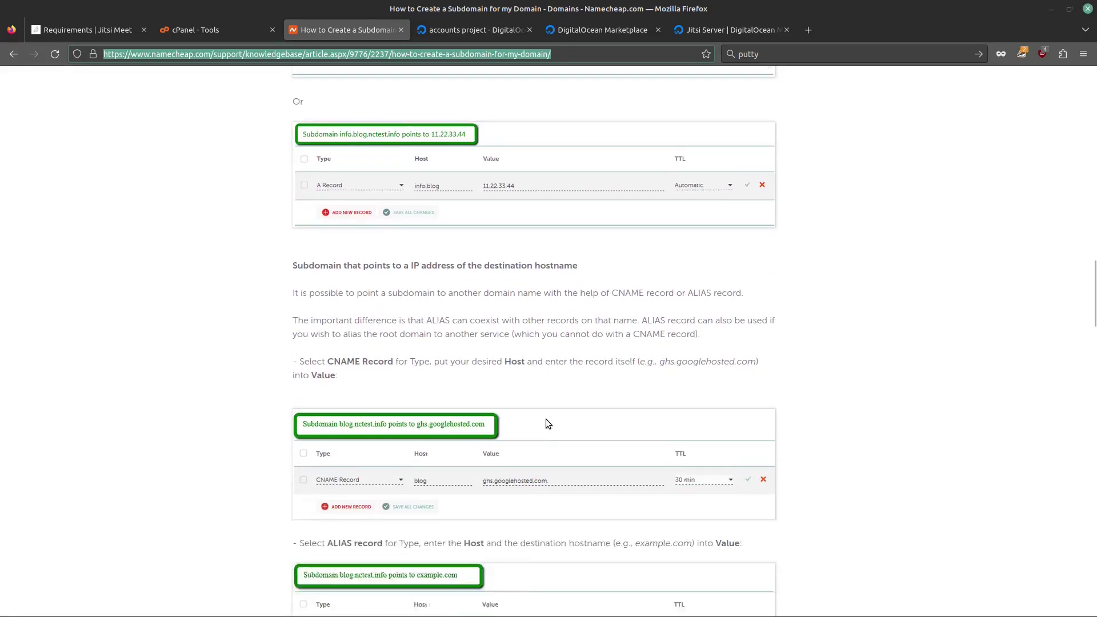
scroll(547, 423, "up", 2)
scroll(547, 424, "up", 11)
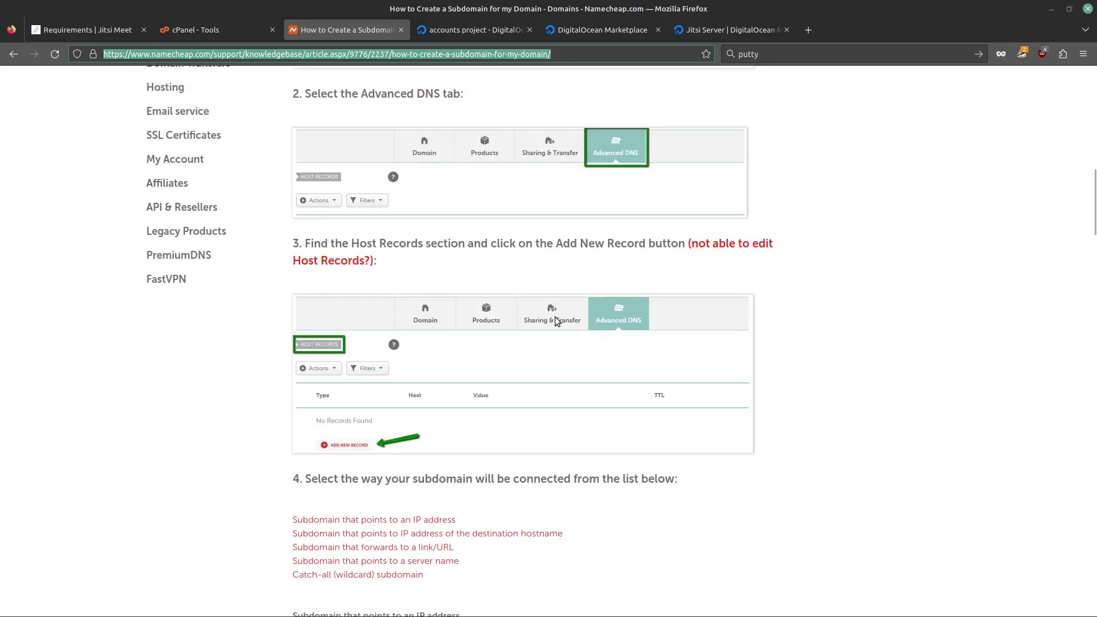
left_click(185, 29)
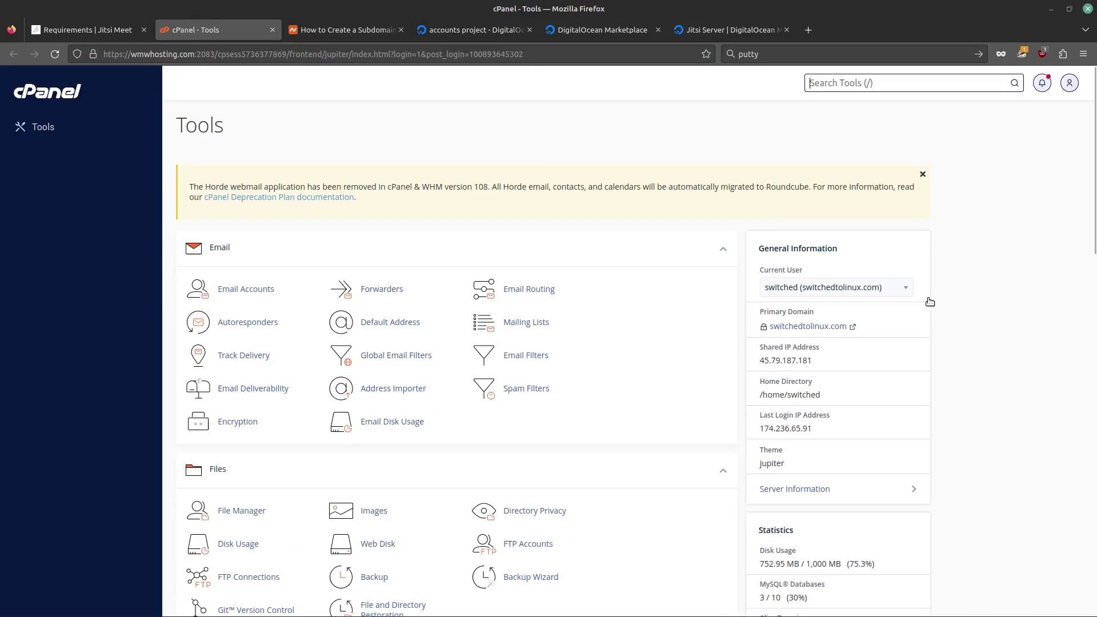
Step: Create the domain meet.switchedtolinux.com rooted at /home/switched/meet.switchedtolinux.com in cPanel Domains
scroll(646, 312, "down", 1)
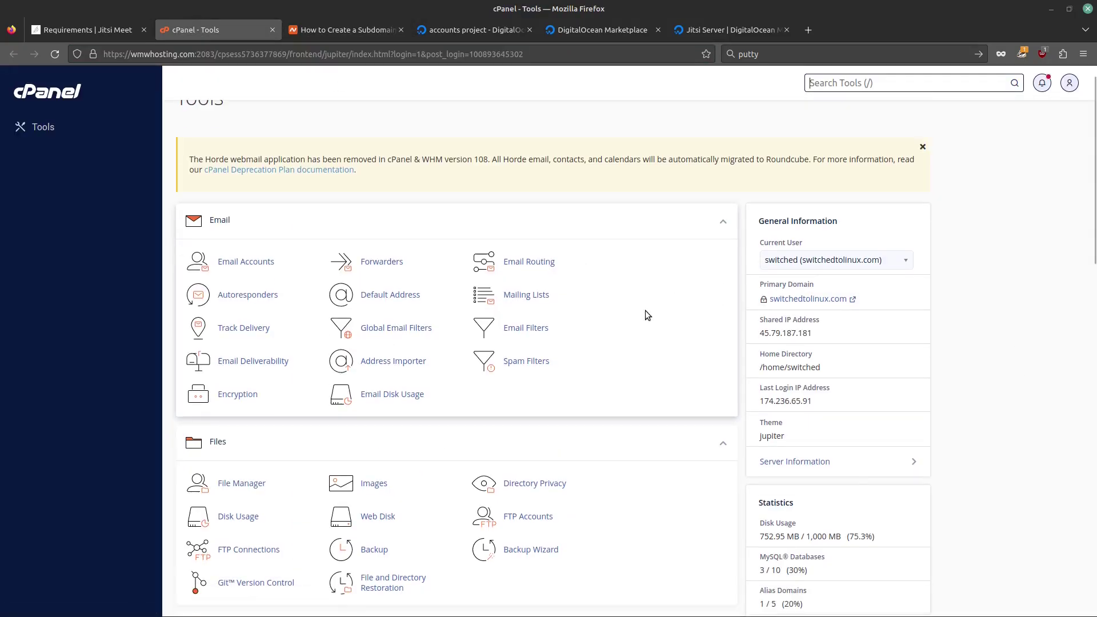
scroll(646, 316, "down", 4)
scroll(608, 420, "down", 2)
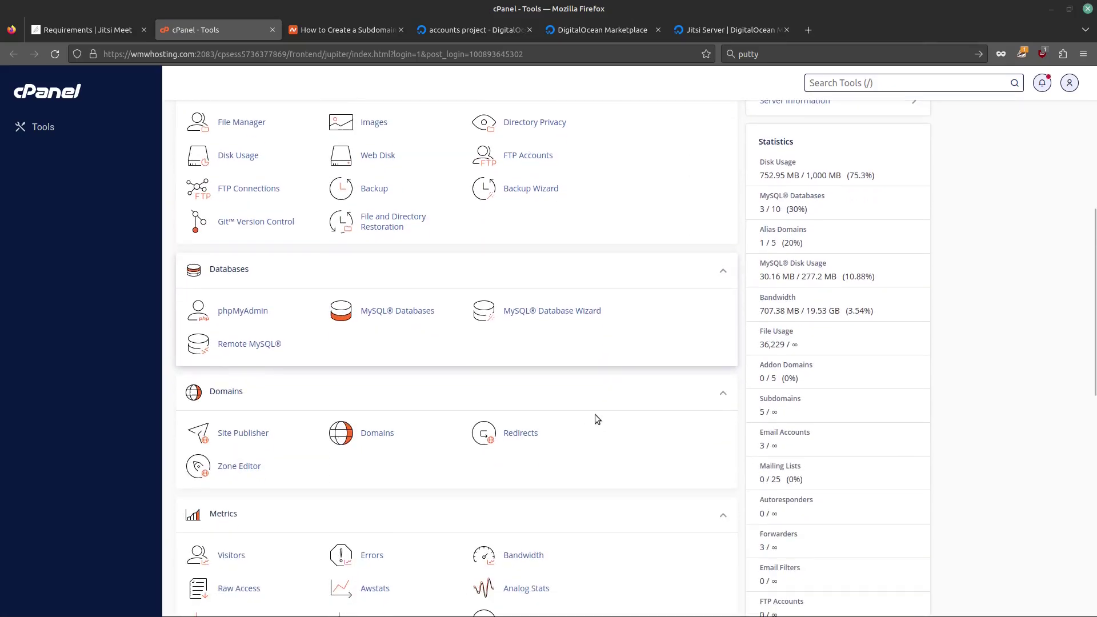
left_click(400, 435)
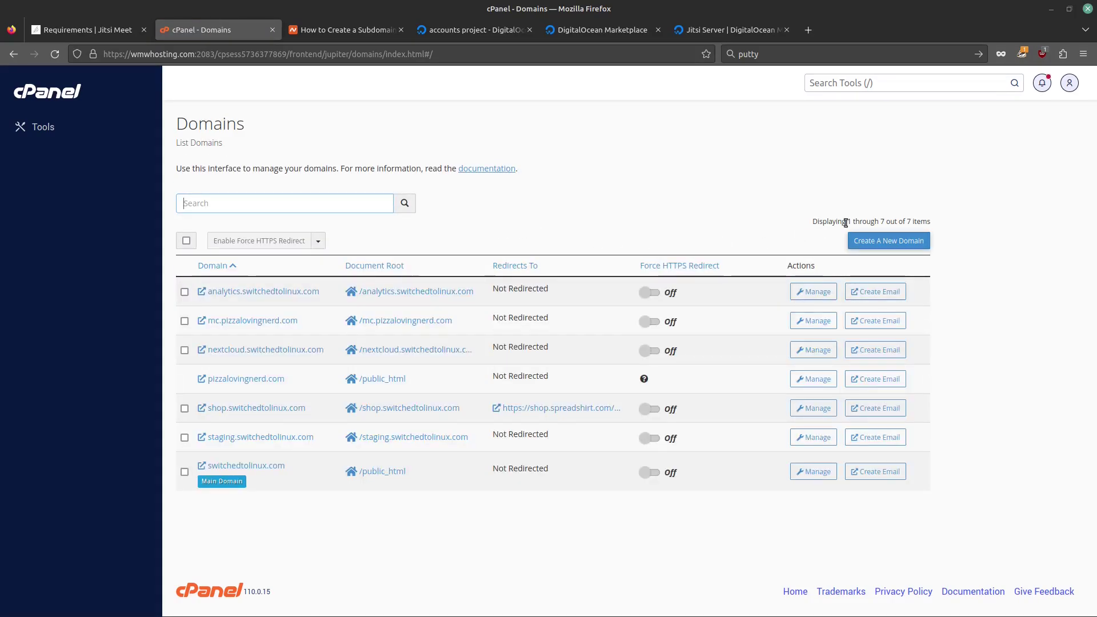
left_click(911, 241)
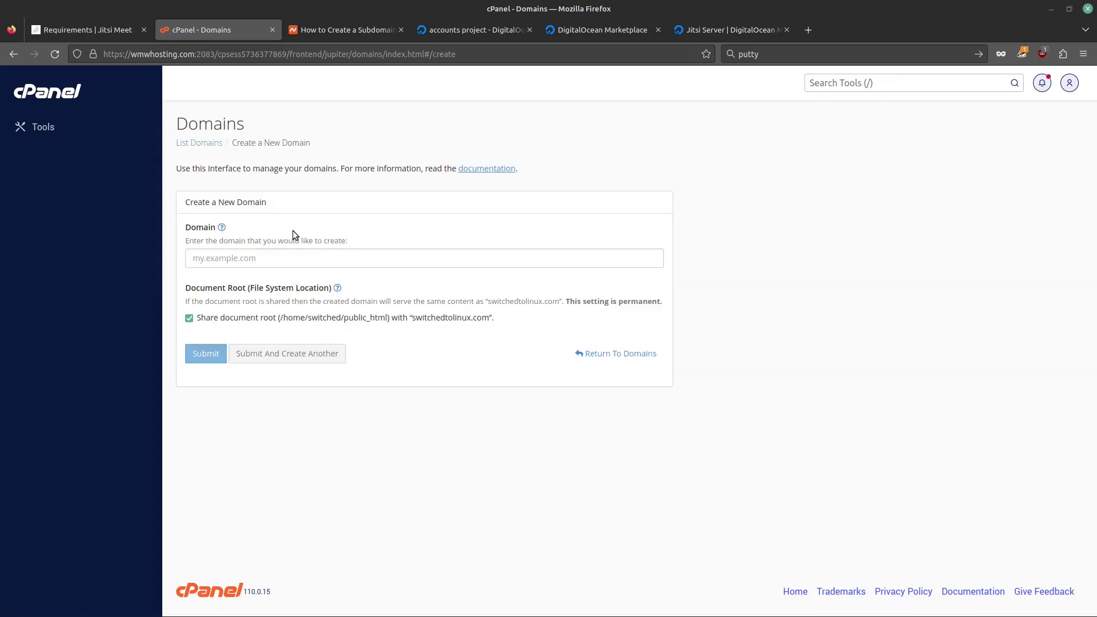
left_click(264, 258)
type("meet")
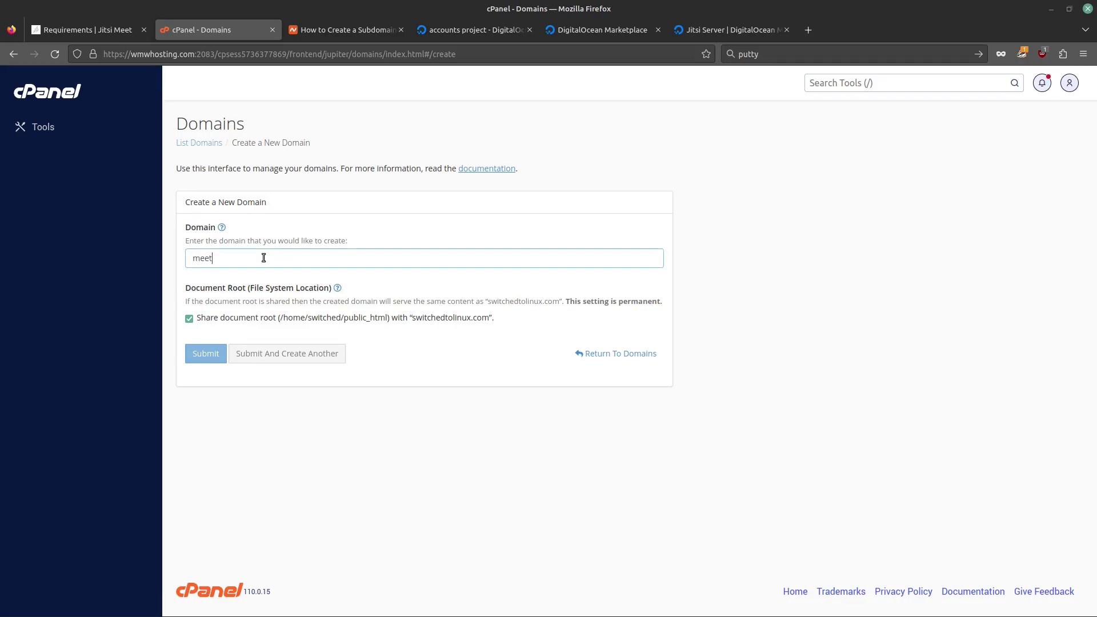
type(".switched")
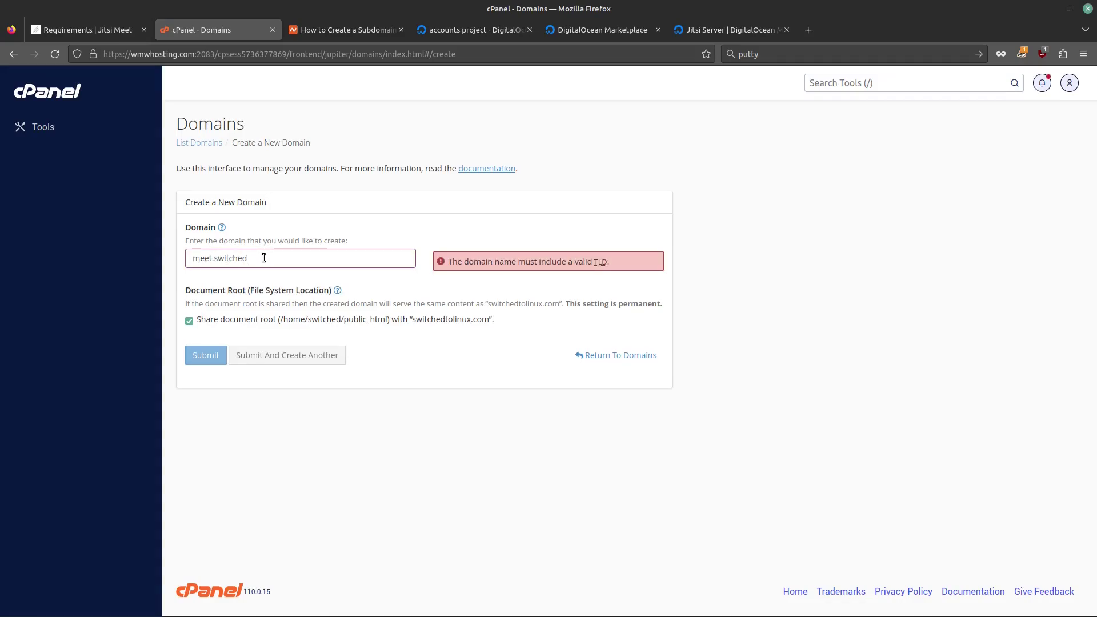
type("tolinux.com")
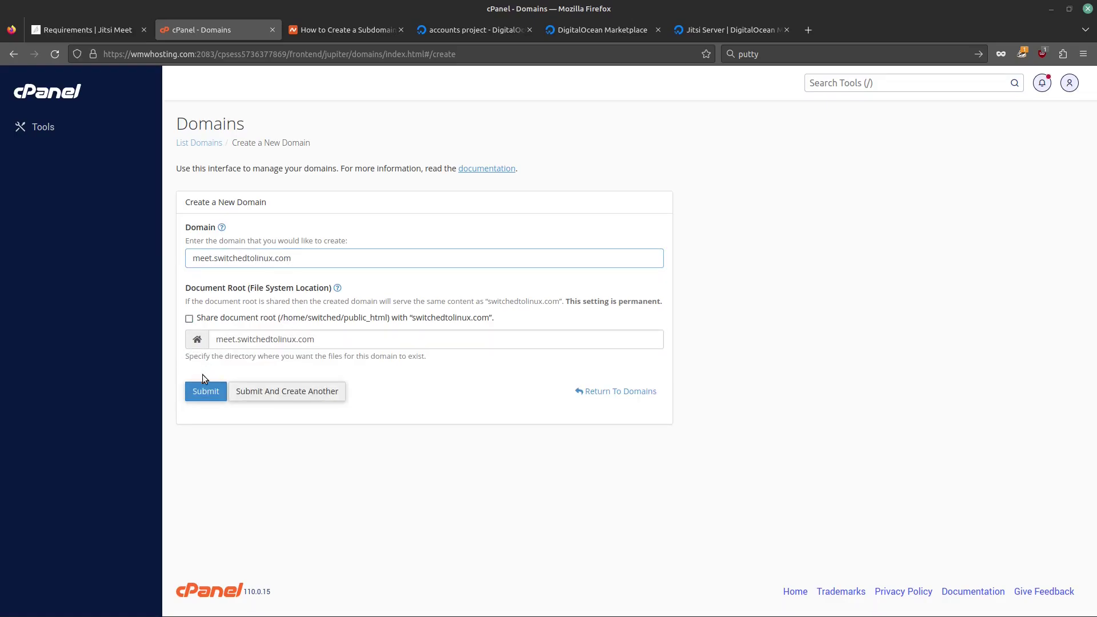
left_click(205, 391)
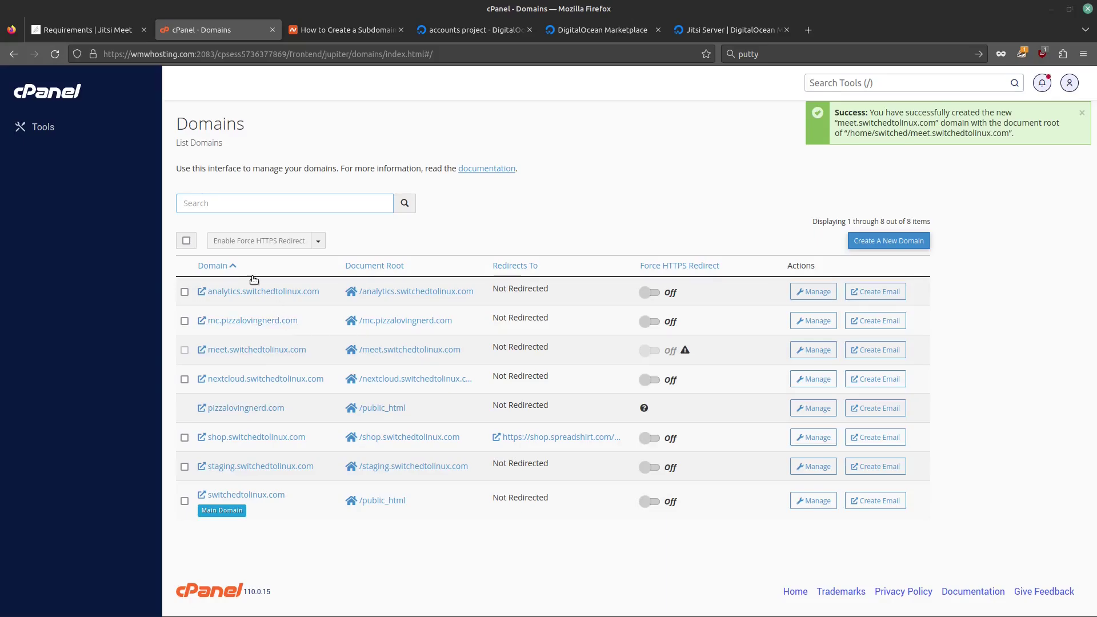
left_click(42, 127)
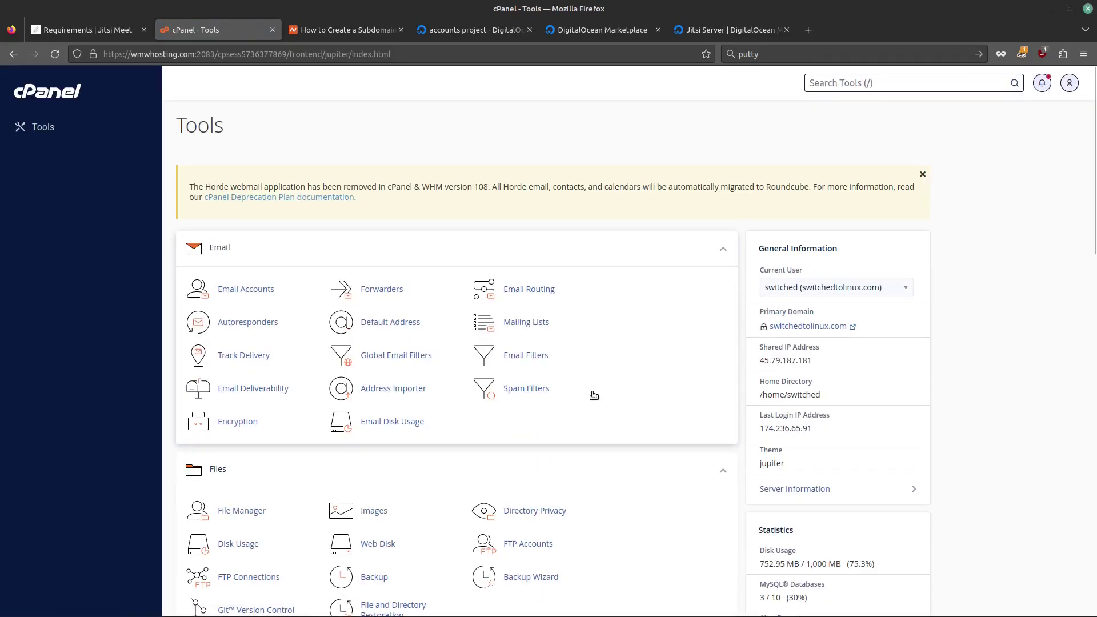
Step: Open the Zone Editor records for switchedtolinux.com and filter them by 'meet'
scroll(593, 397, "down", 3)
scroll(531, 434, "down", 6)
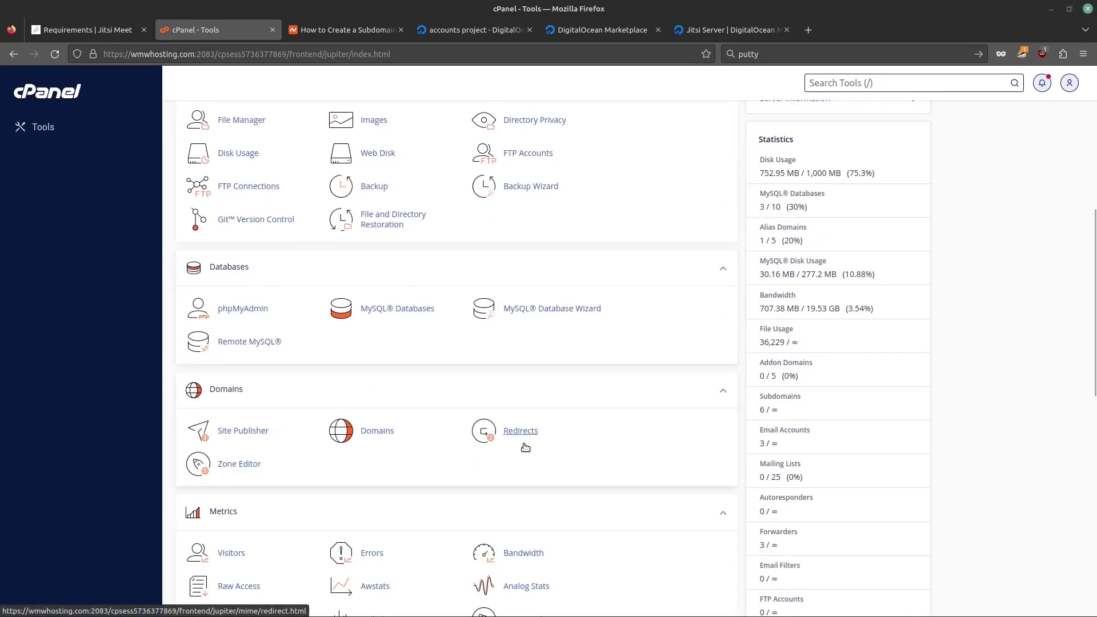
left_click(245, 463)
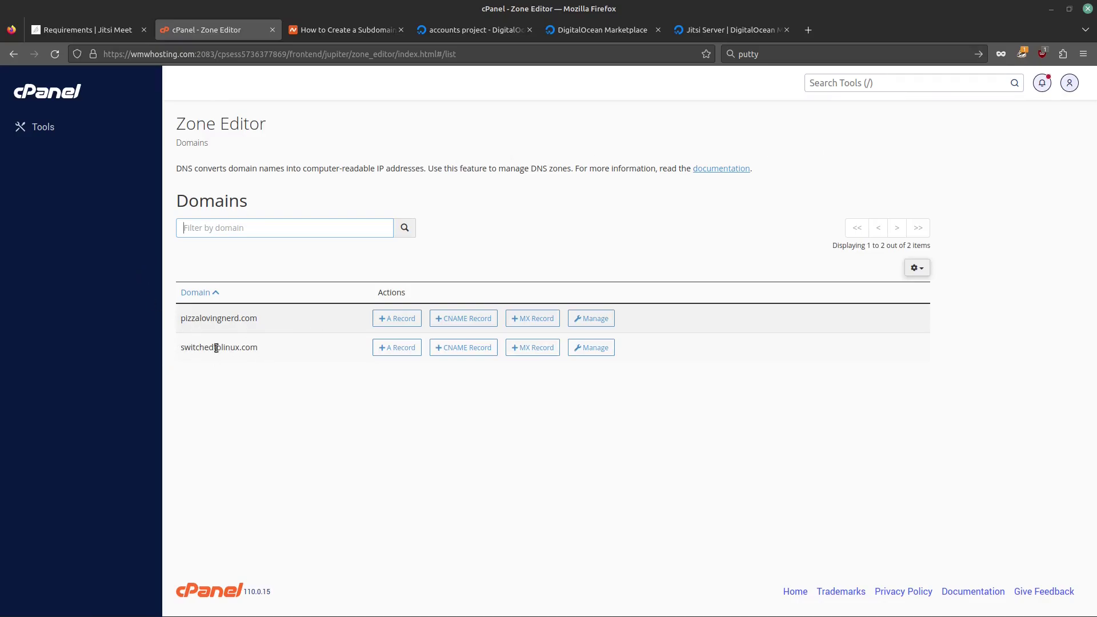
left_click(590, 348)
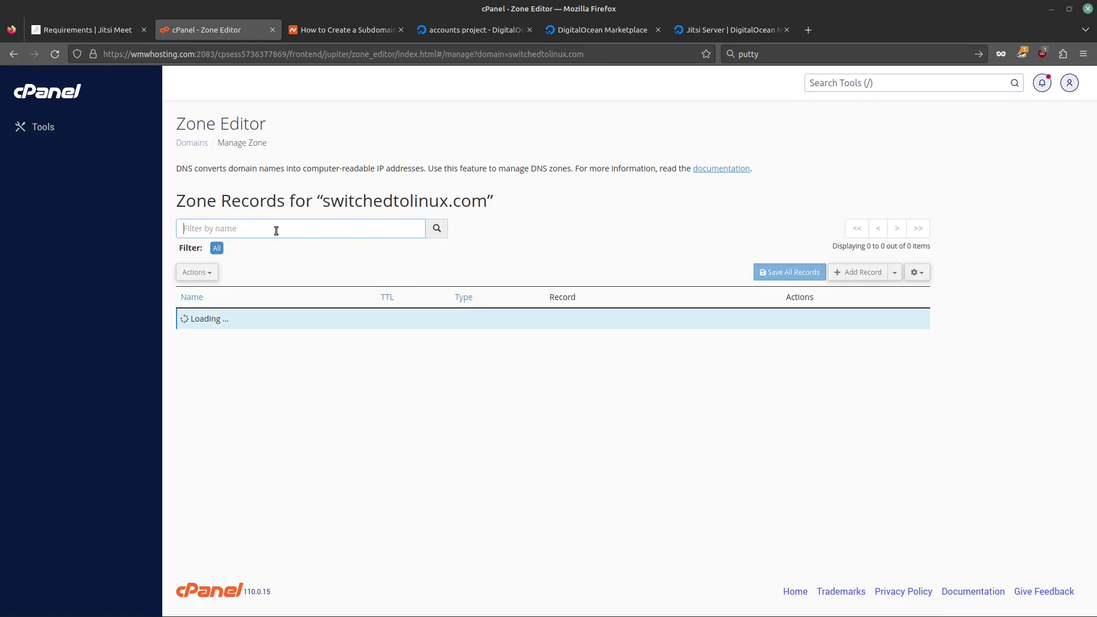
type("meet")
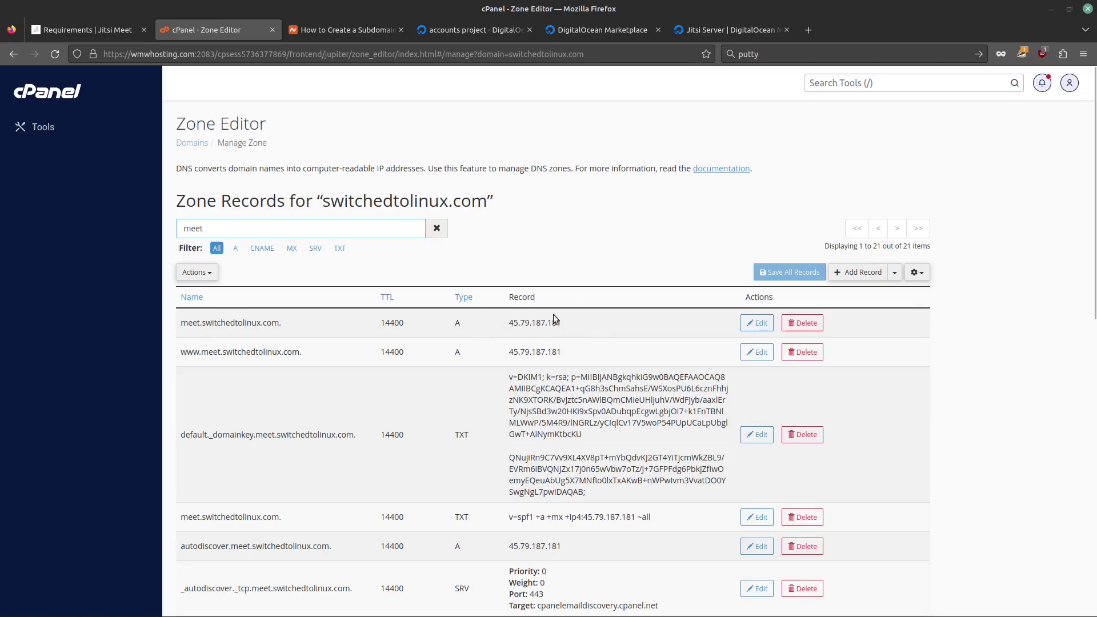
Step: Confirm the meet A record points to 45.79.187.181 without saving, then go to DigitalOcean
left_click(757, 323)
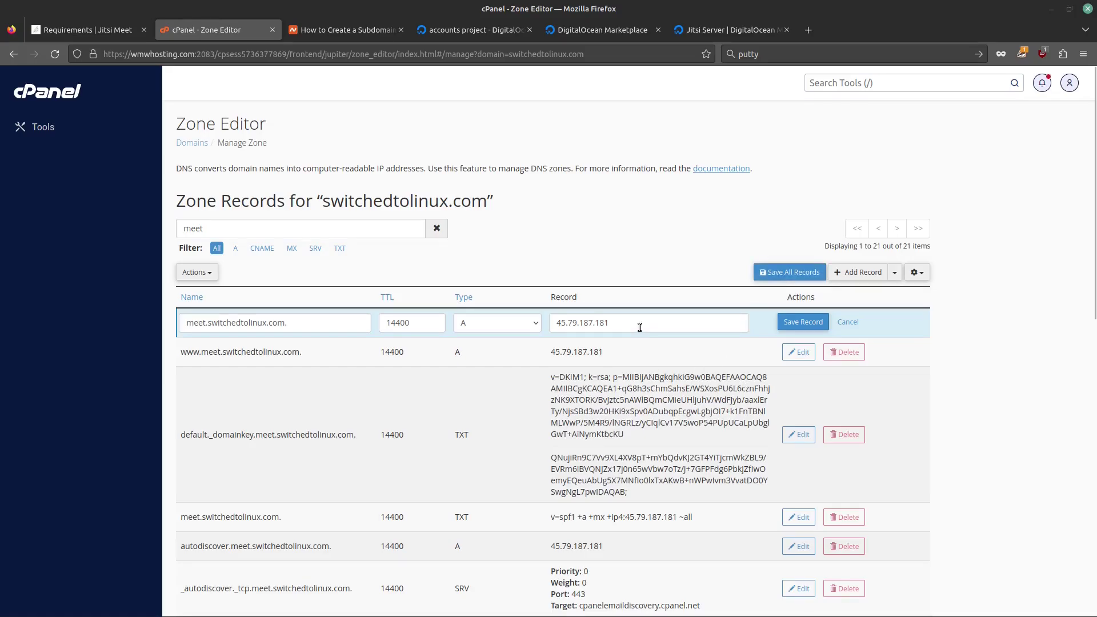
left_click_drag(639, 324, 561, 324)
left_click(850, 322)
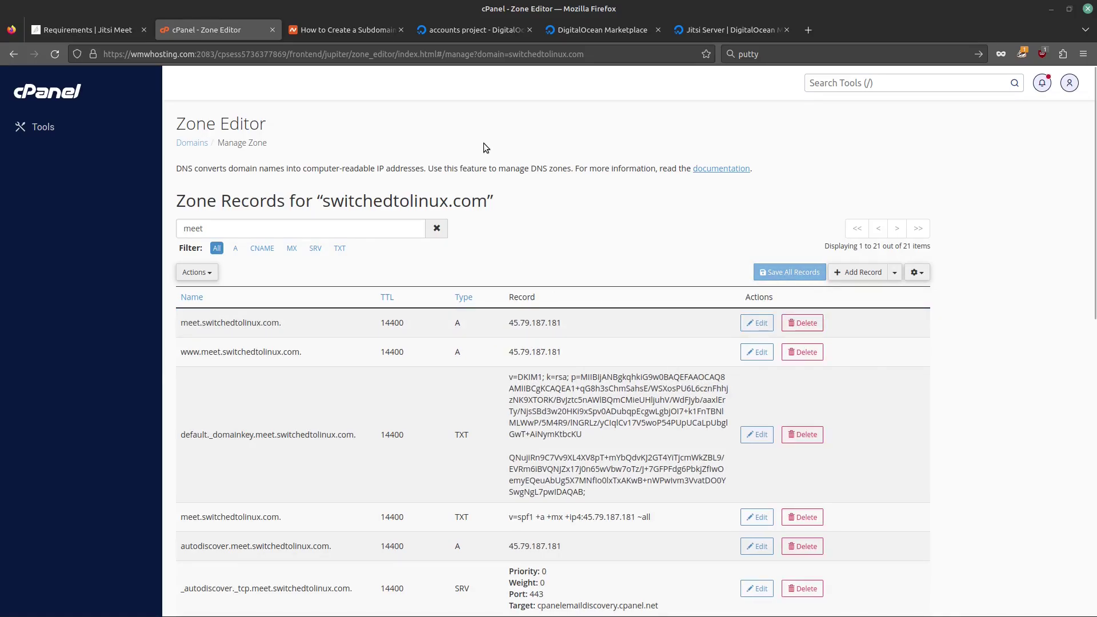
left_click(495, 29)
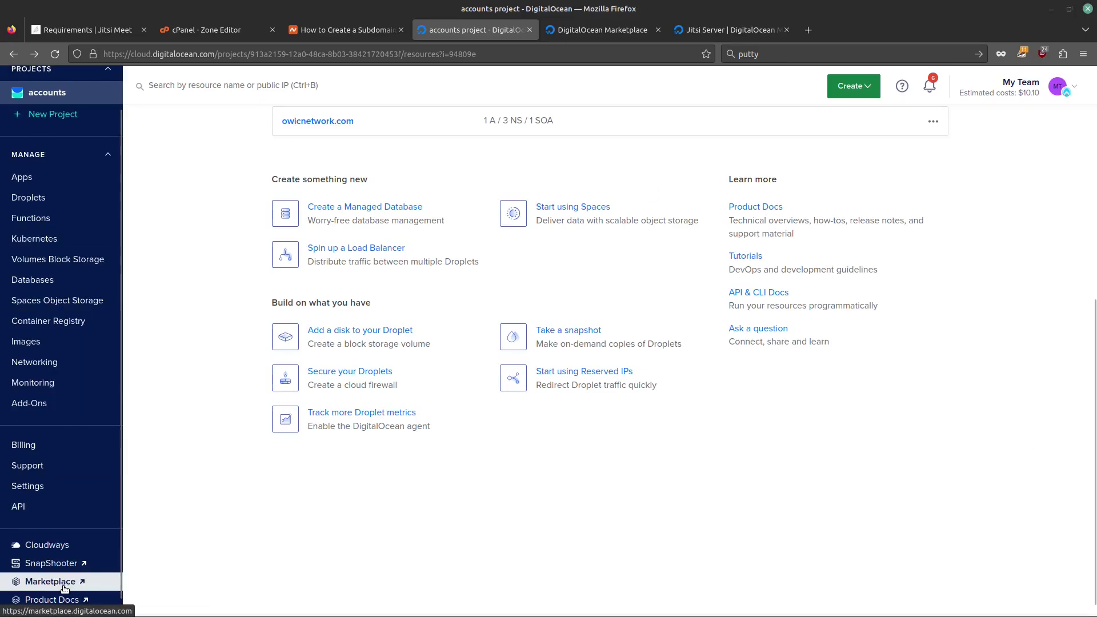
left_click(585, 32)
Step: Search the DigitalOcean Marketplace for 'jitsi' to reach the Jitsi Server app
scroll(911, 557, "down", 3)
scroll(911, 557, "down", 15)
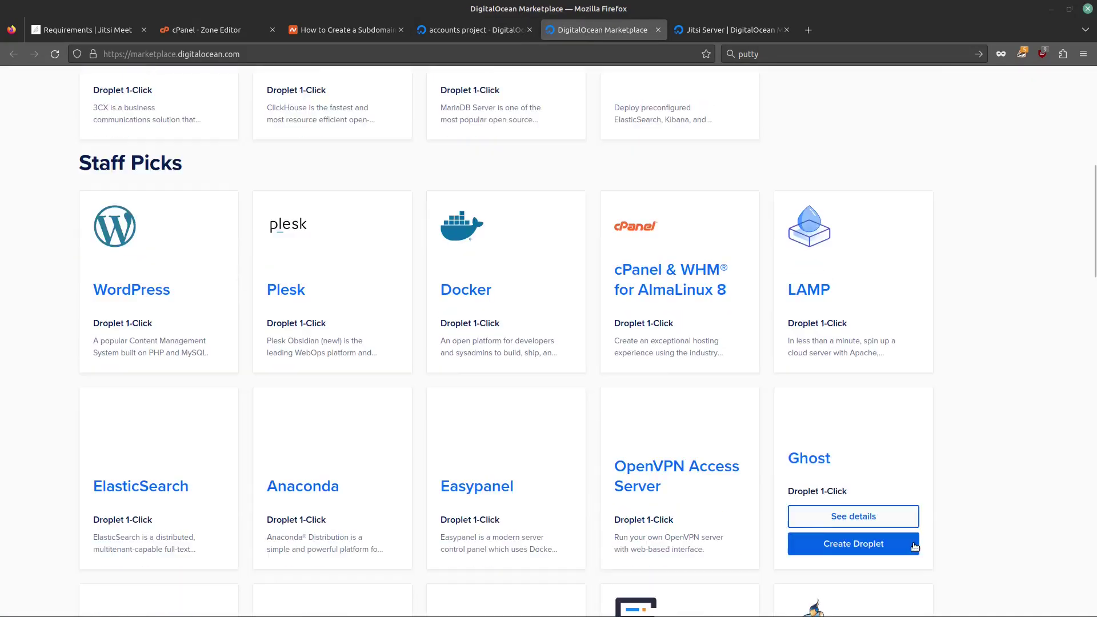
scroll(917, 549, "down", 10)
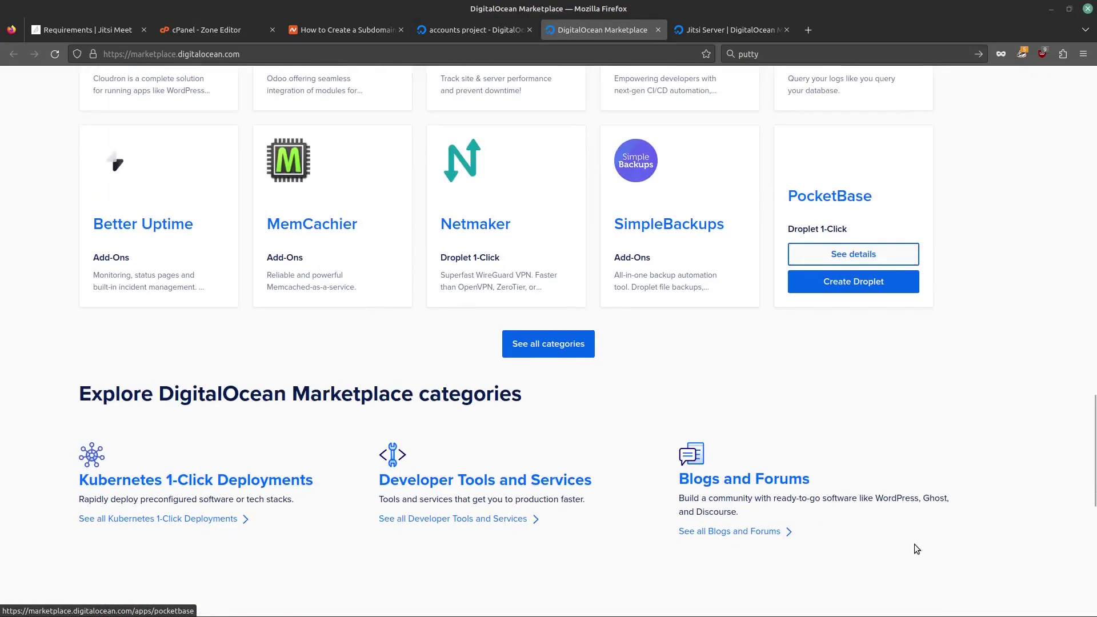
scroll(916, 548, "up", 20)
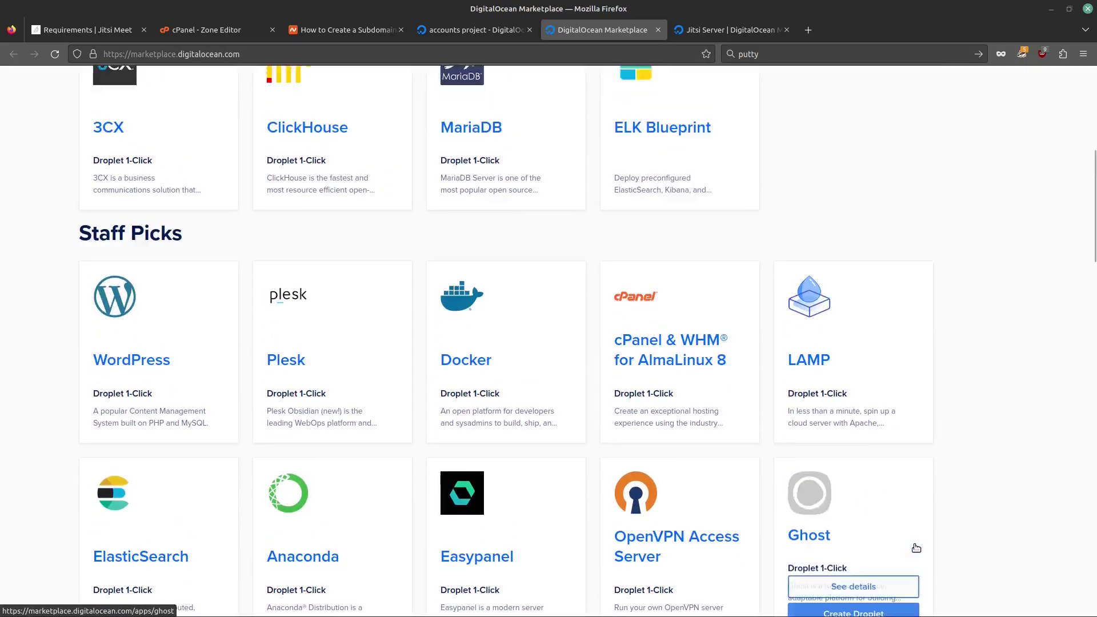
scroll(917, 549, "up", 7)
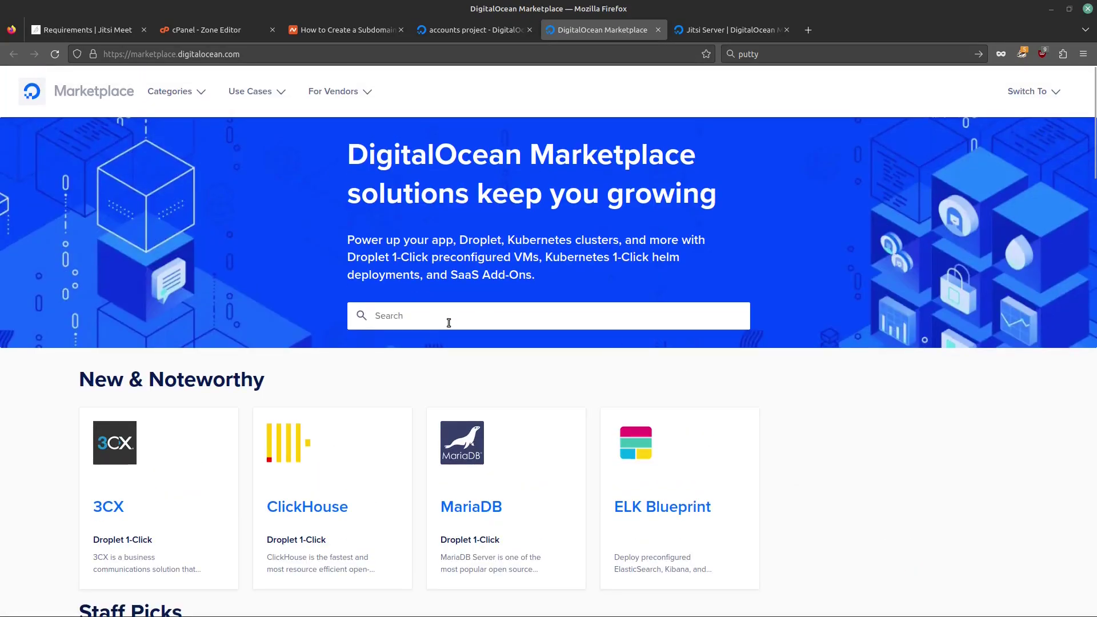
left_click(448, 322)
type("jit")
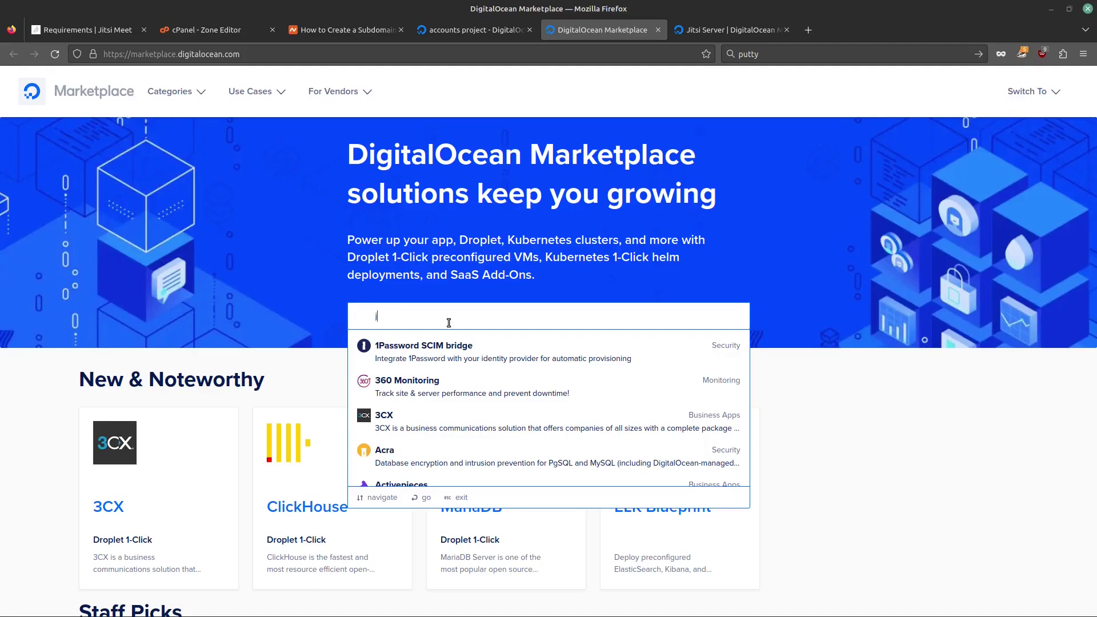
type("si")
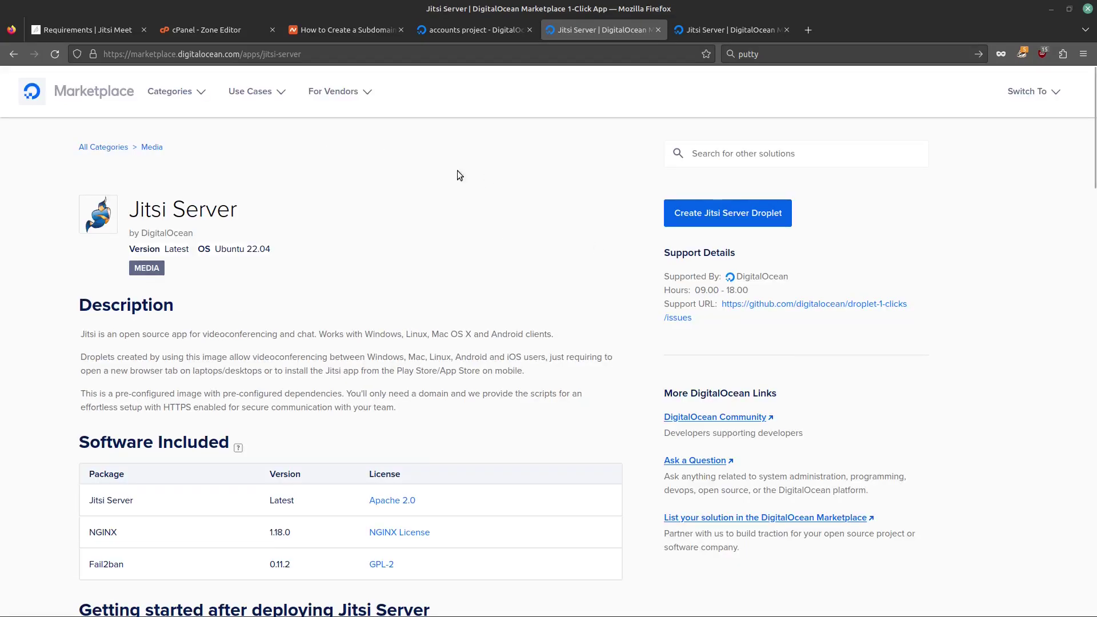
Step: Close the duplicate Jitsi Server tab and read through the app's Getting started instructions
left_click(703, 30)
middle_click(774, 29)
scroll(586, 204, "down", 4)
scroll(588, 207, "down", 10)
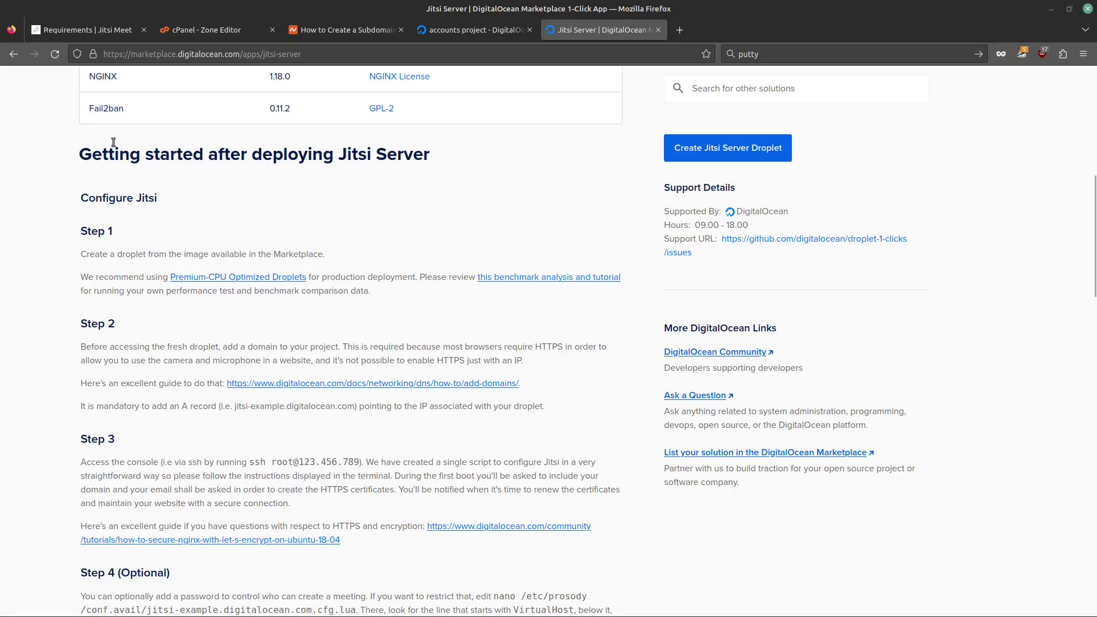
scroll(172, 255, "down", 4)
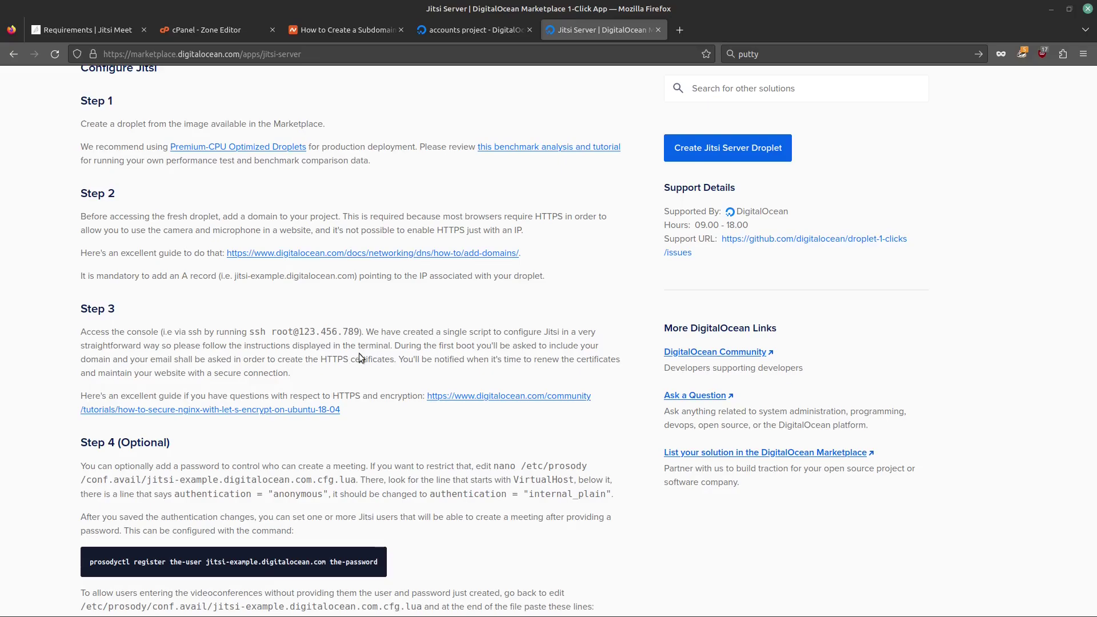
scroll(359, 358, "down", 5)
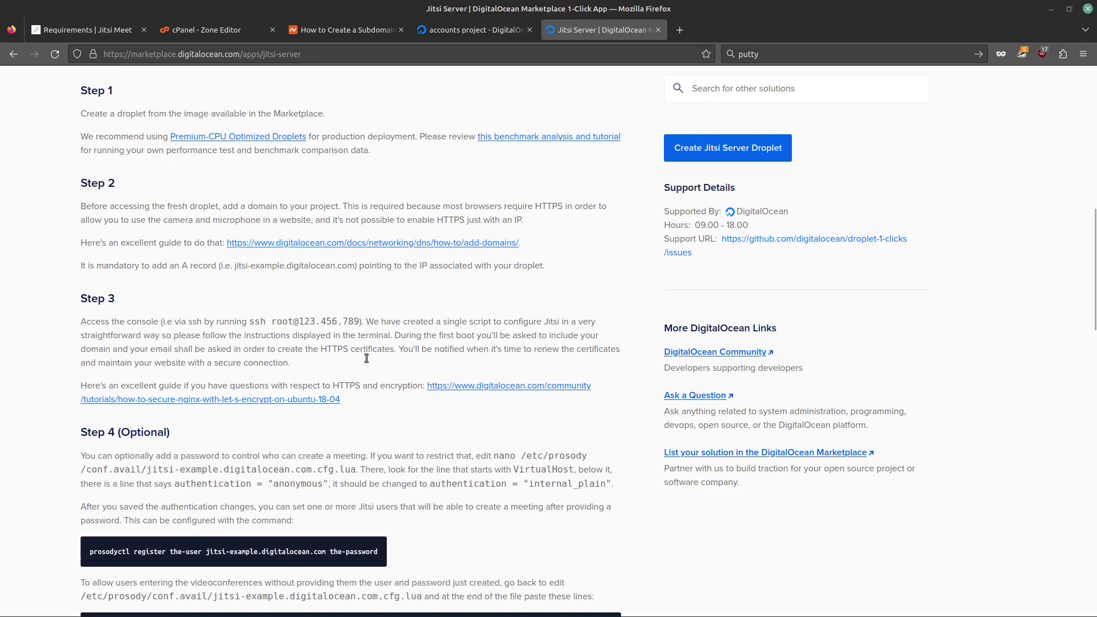
scroll(530, 472, "down", 2)
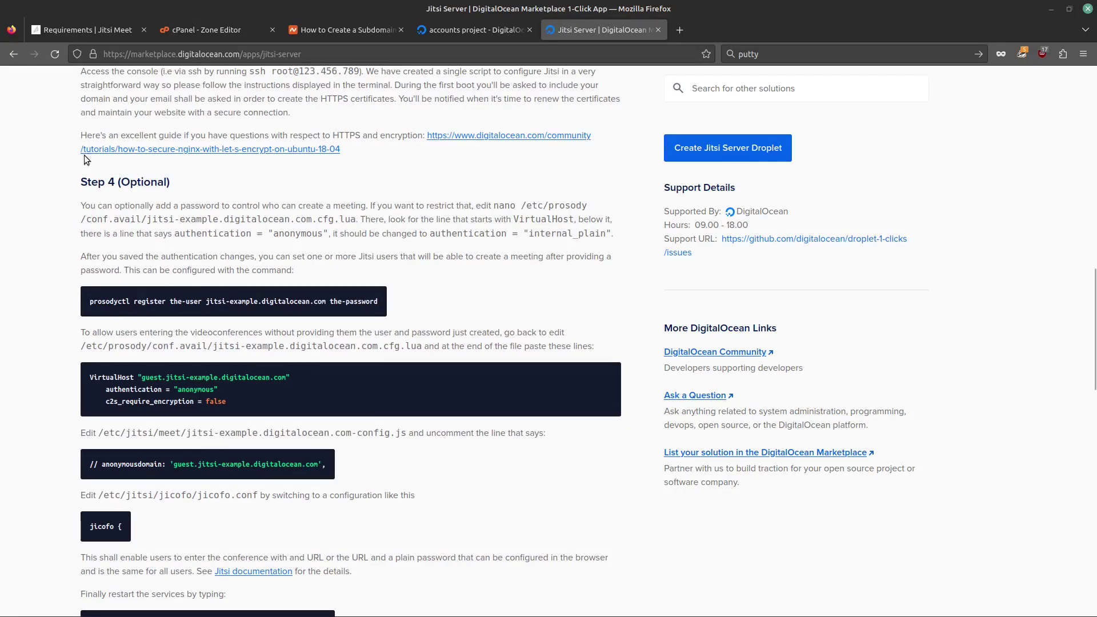
scroll(382, 476, "up", 10)
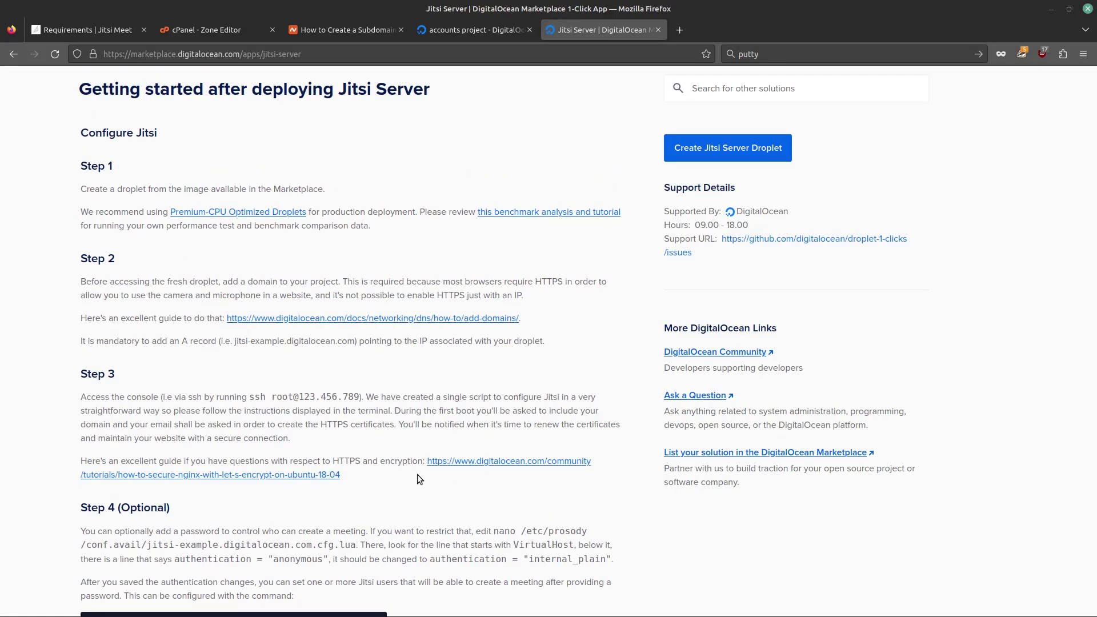
scroll(420, 479, "down", 4)
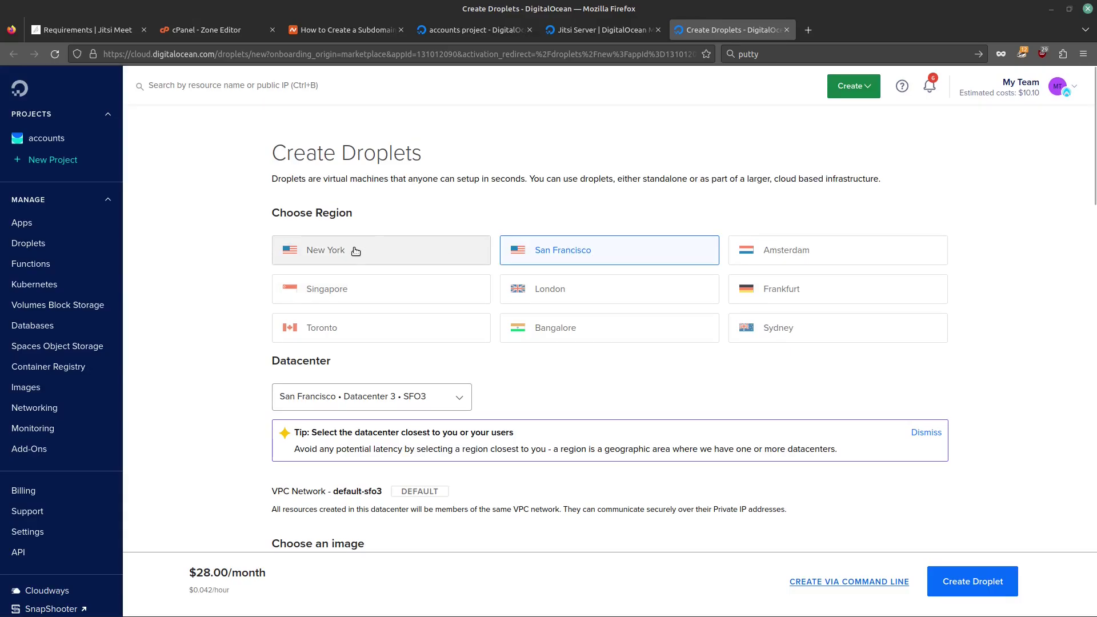
Step: Choose New York with datacenter NYC3 and confirm the Jitsi Server image on Ubuntu 22.04
left_click(409, 249)
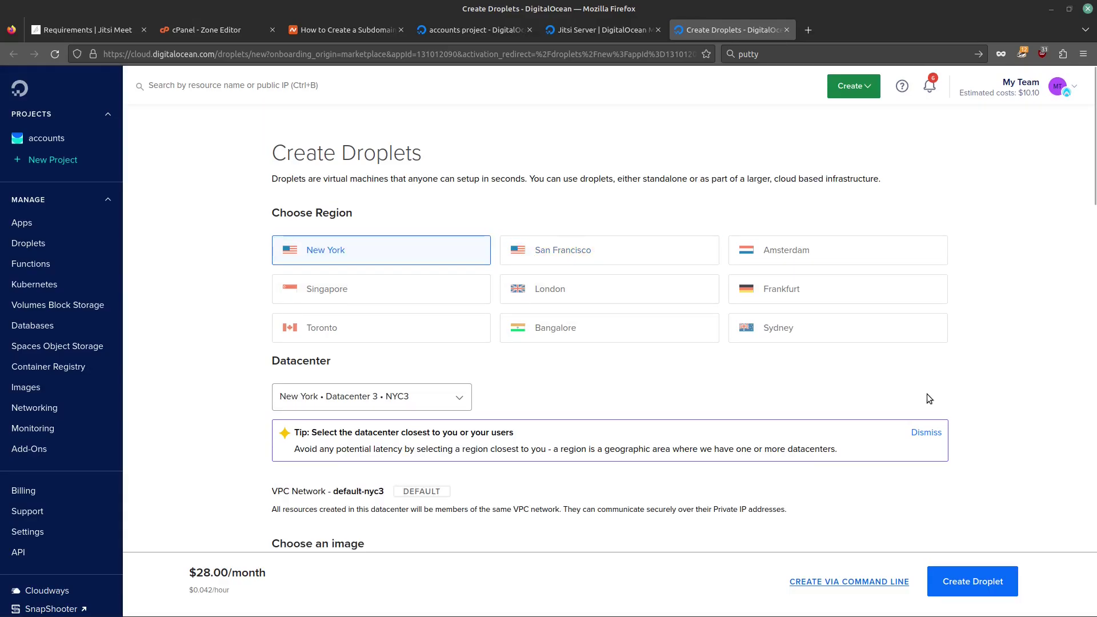
scroll(862, 382, "down", 2)
left_click(457, 332)
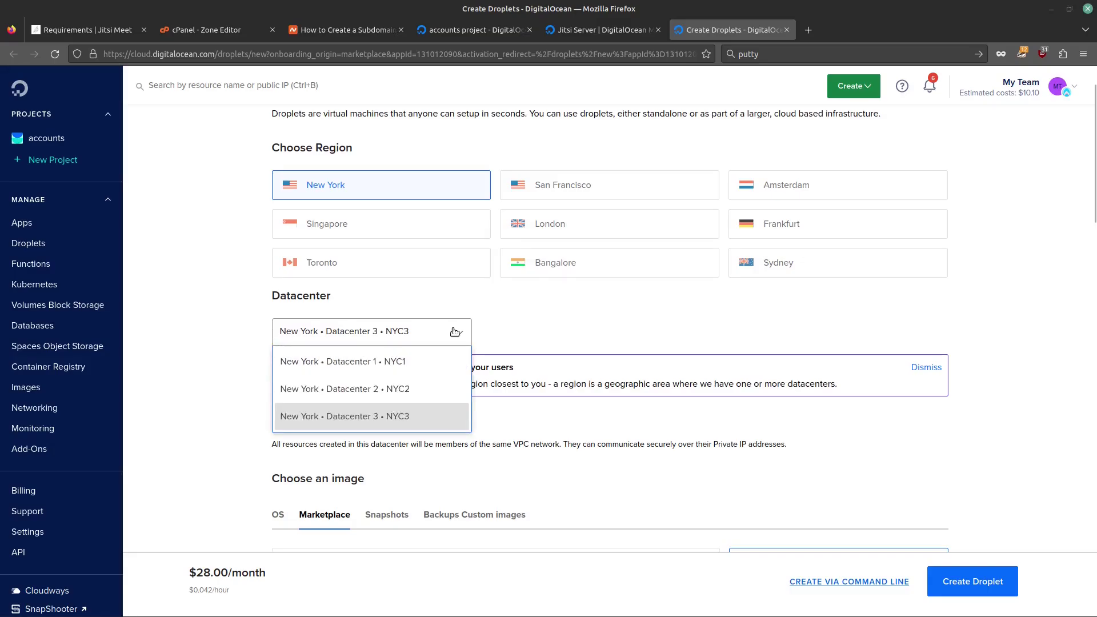
left_click(457, 333)
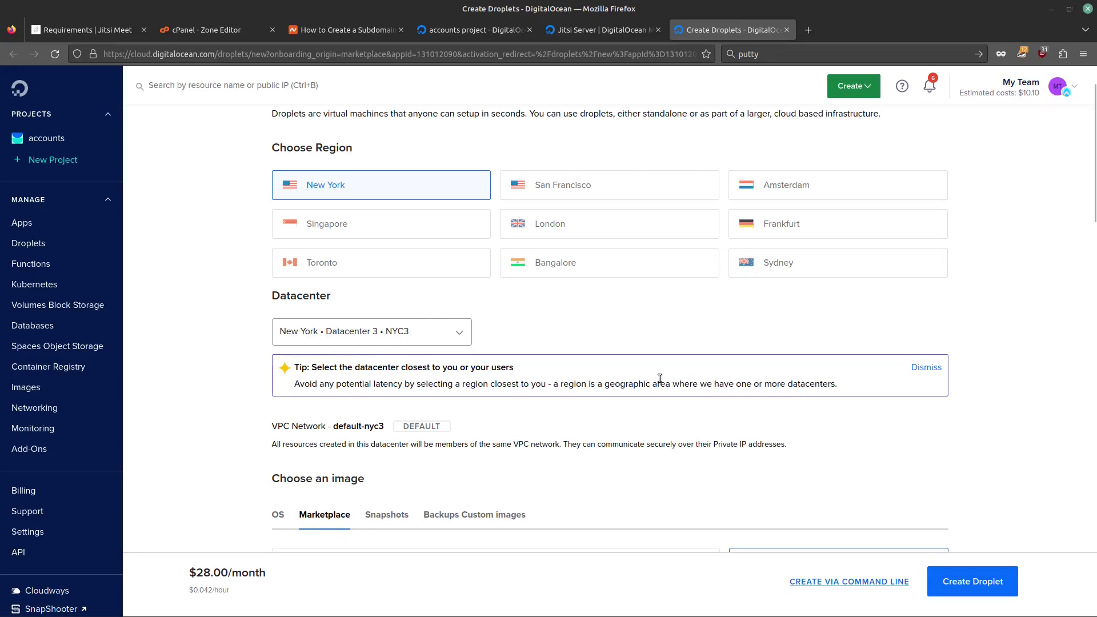
scroll(660, 378, "down", 2)
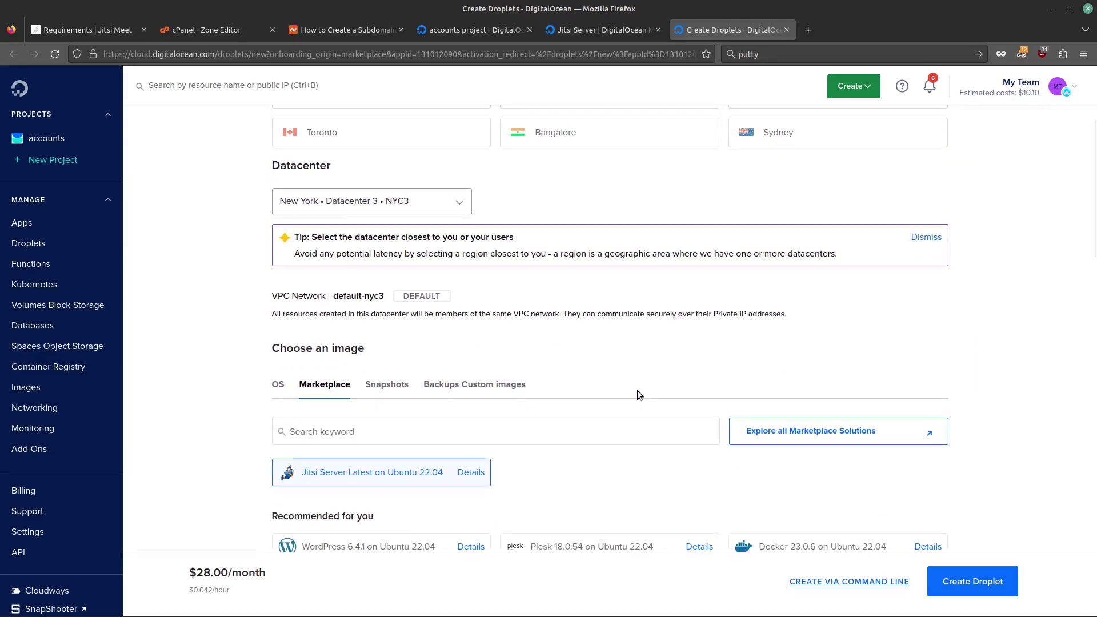
scroll(667, 393, "down", 2)
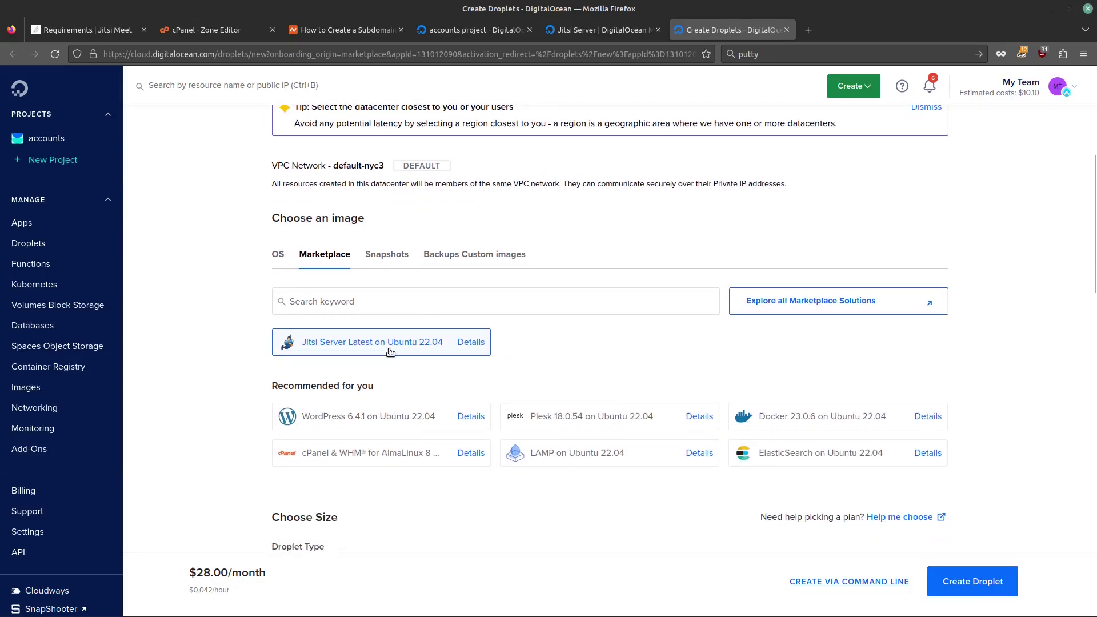
scroll(639, 319, "down", 4)
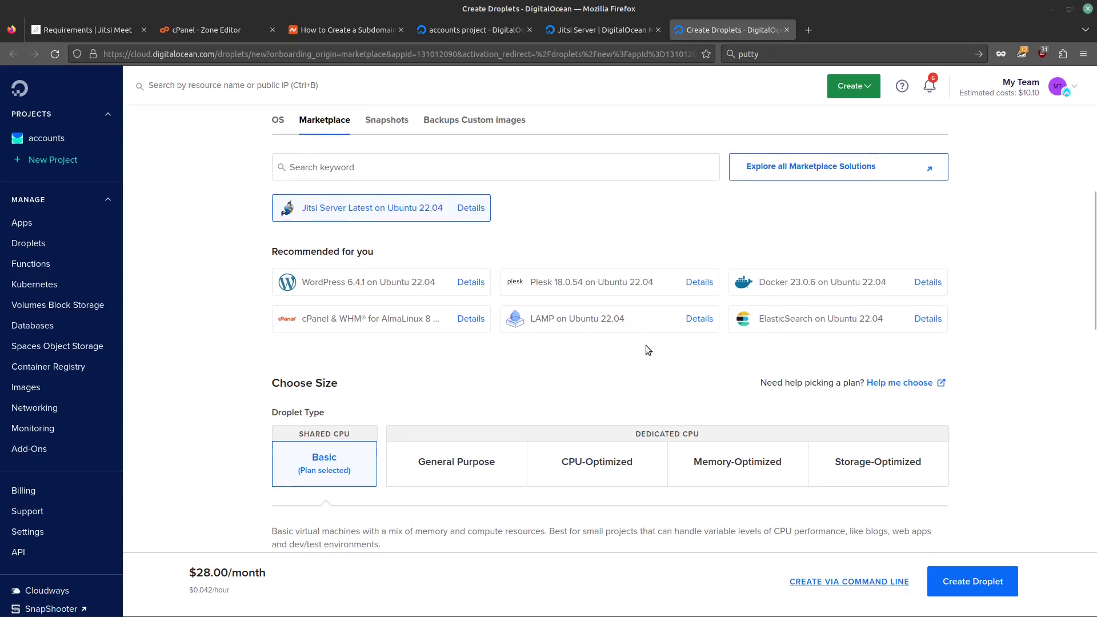
Step: Select the Basic Regular CPU $6/mo plan: 1 GB RAM, 1 CPU, 25 GB SSD
scroll(434, 380, "down", 1)
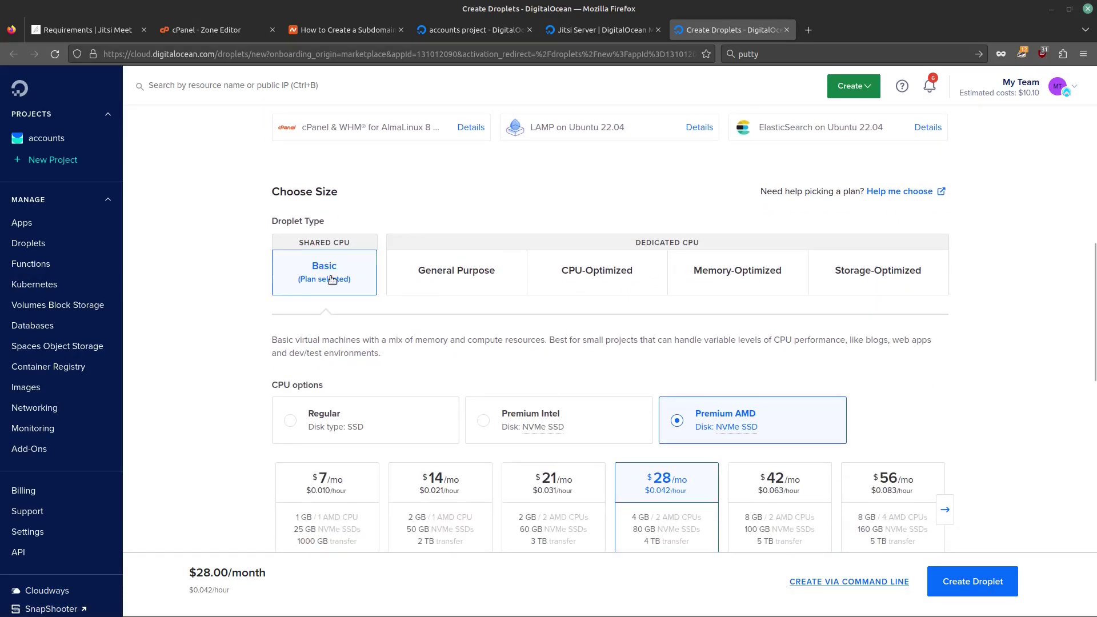
scroll(684, 385, "down", 2)
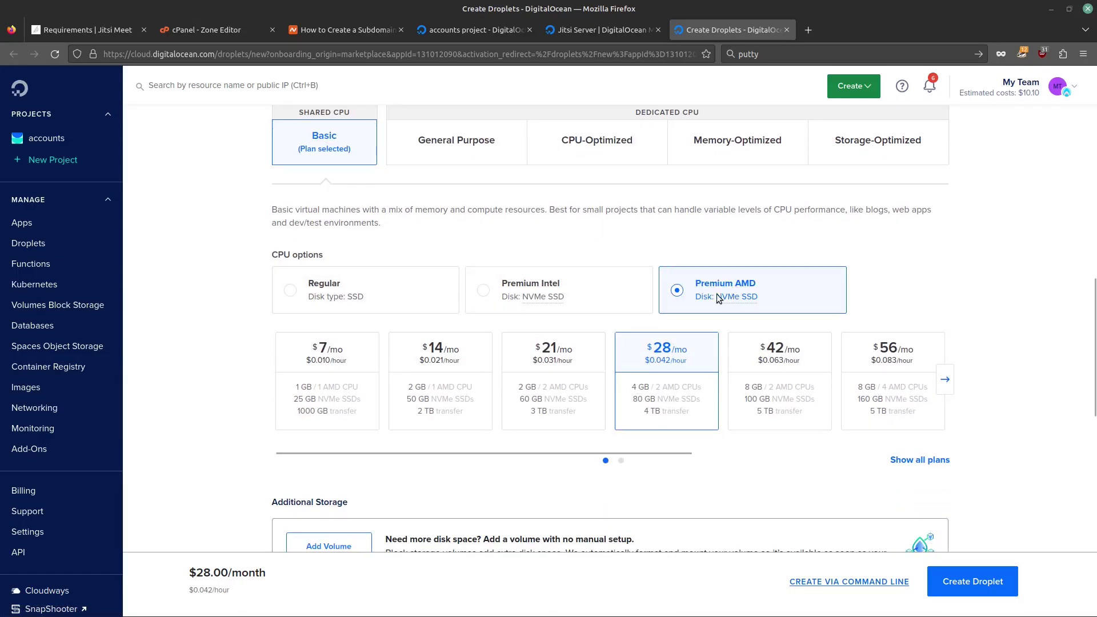
left_click(314, 294)
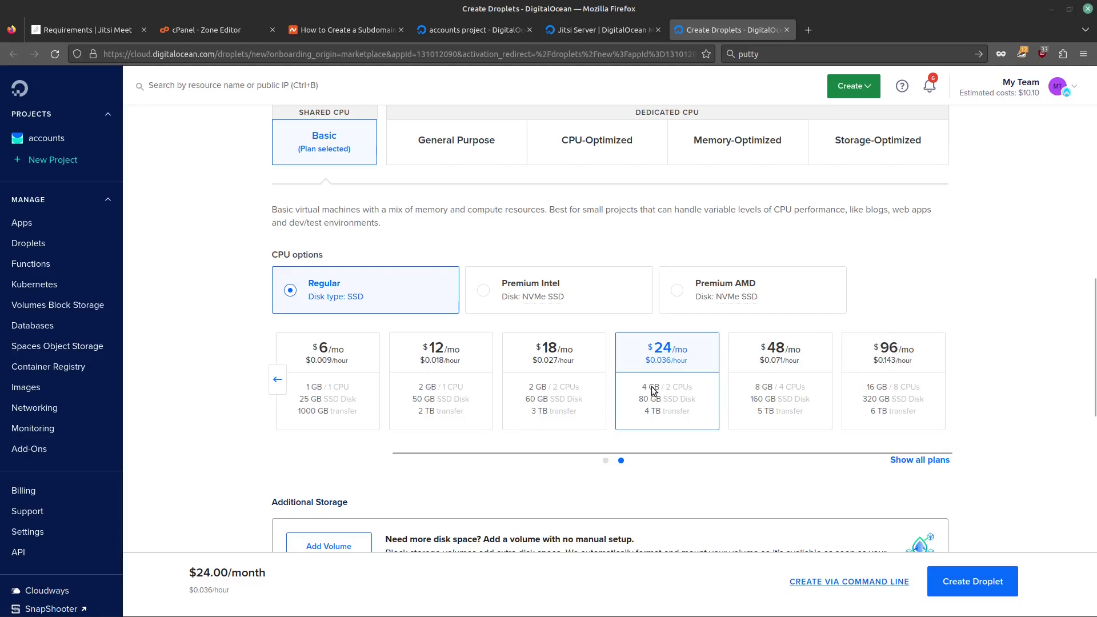
left_click(278, 380)
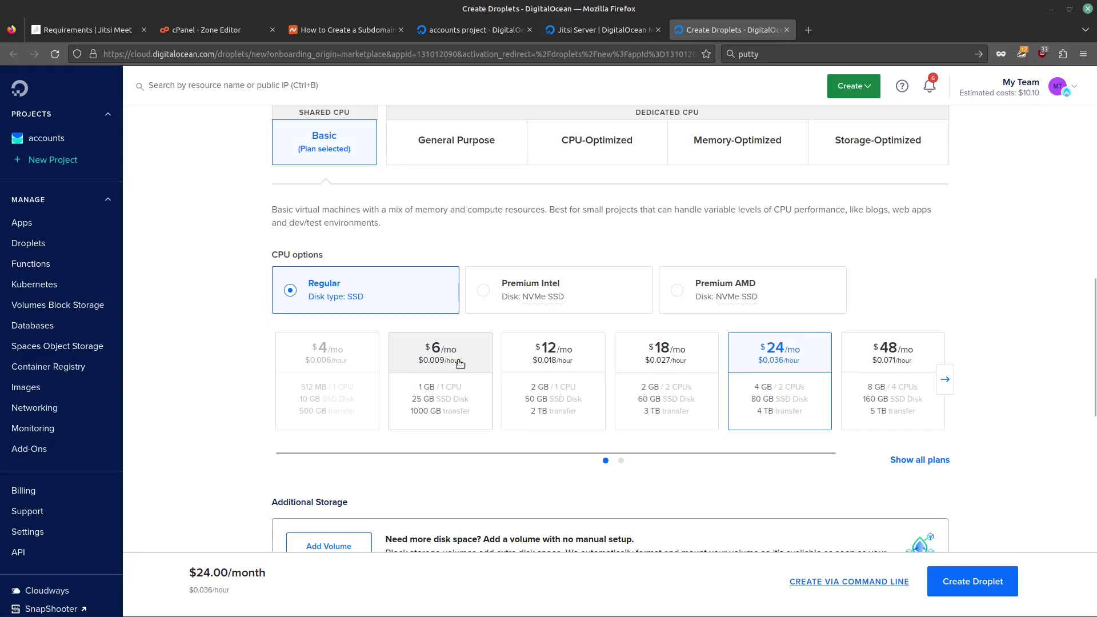
mouse_move(327, 405)
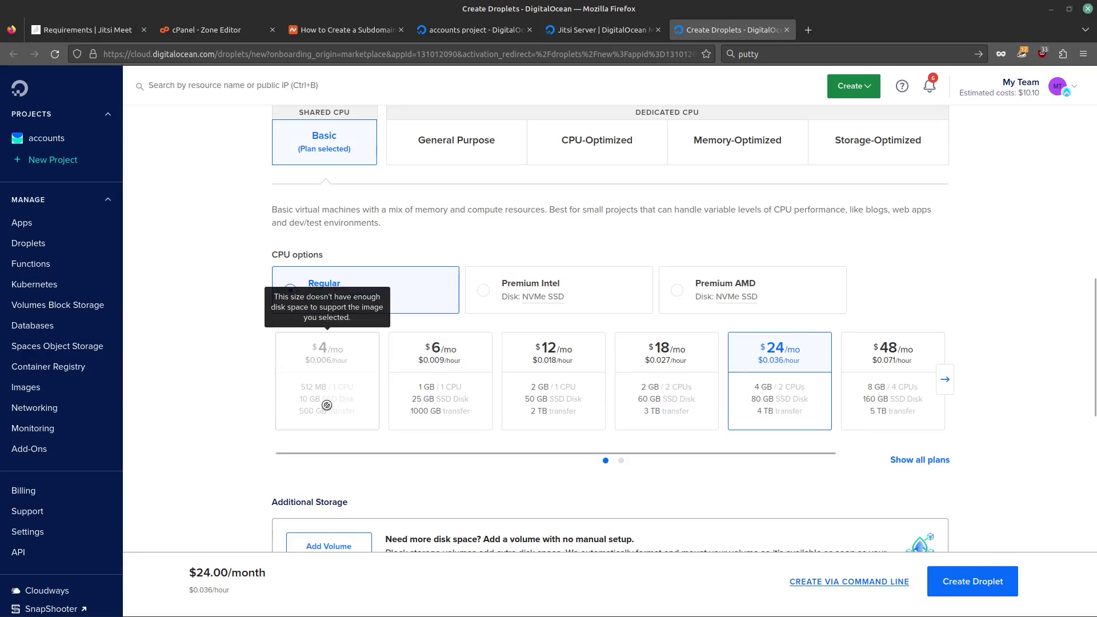
left_click(462, 353)
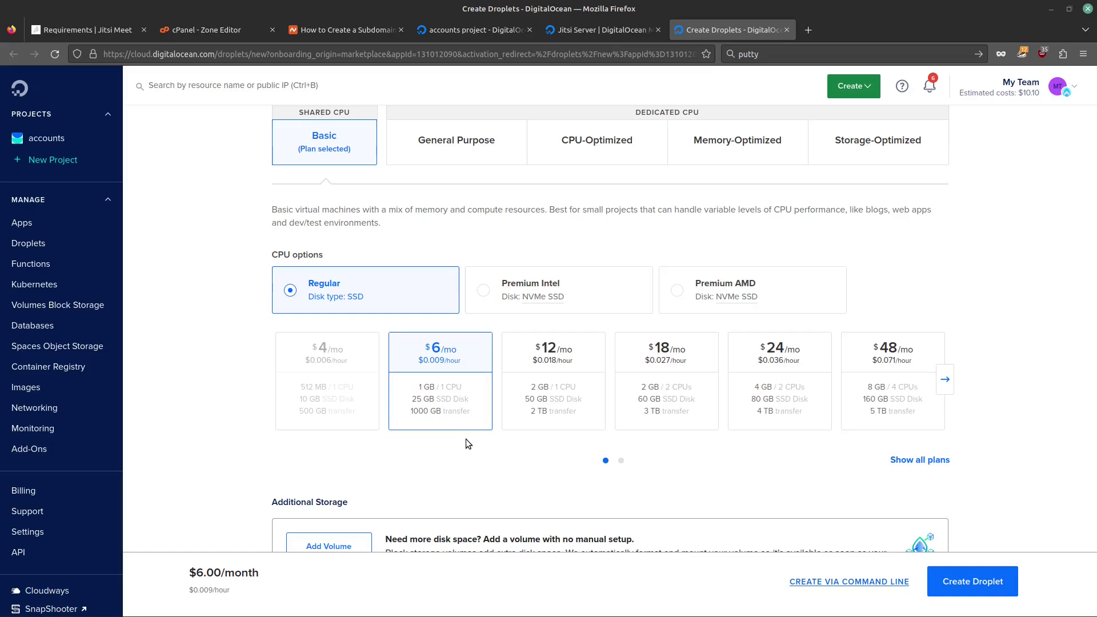
scroll(468, 434, "down", 6)
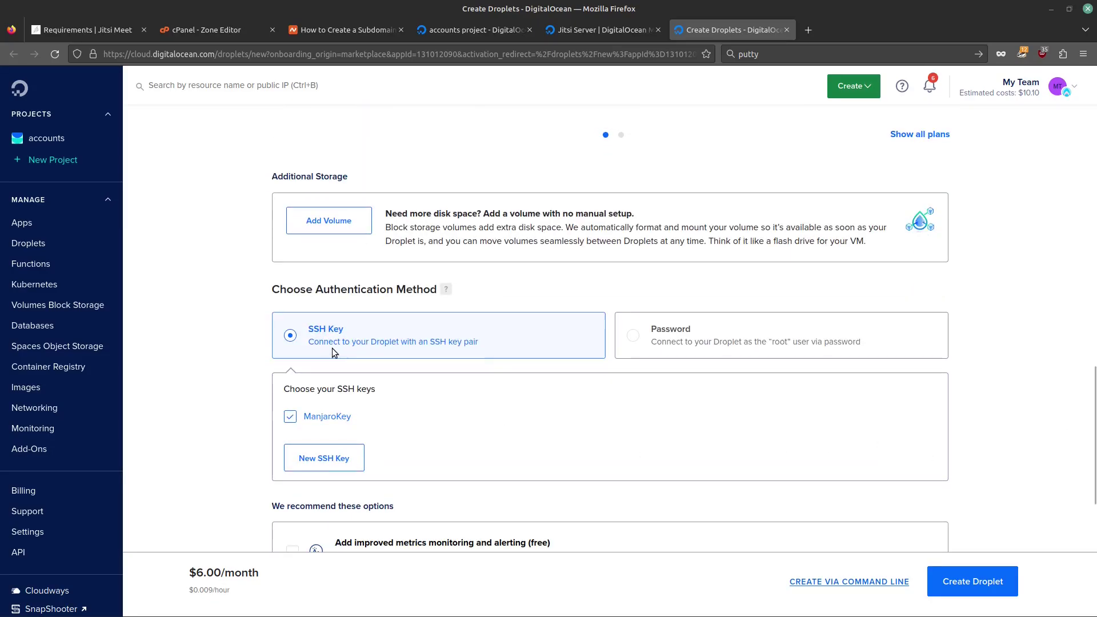
Step: Switch authentication to Password and enter a root password meeting all listed requirements
left_click(635, 340)
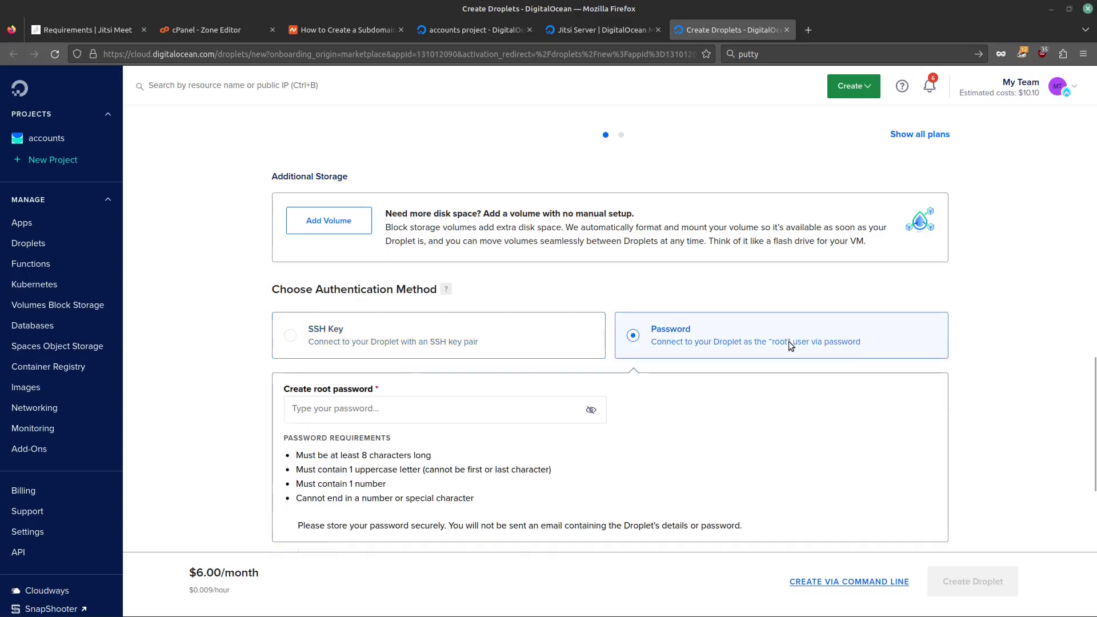
left_click(446, 405)
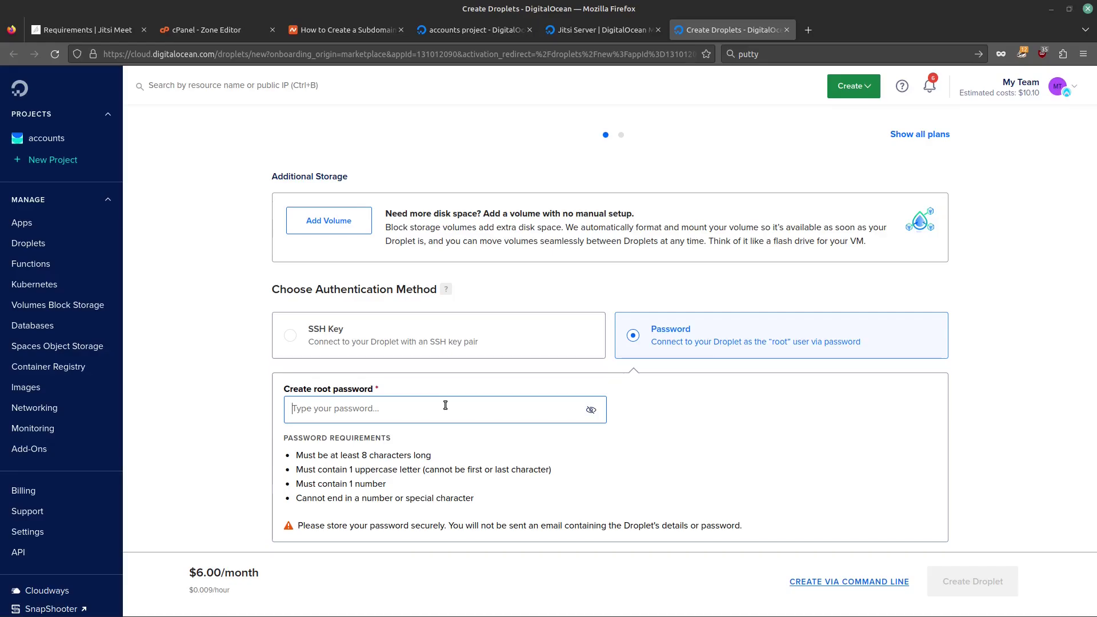
type("********")
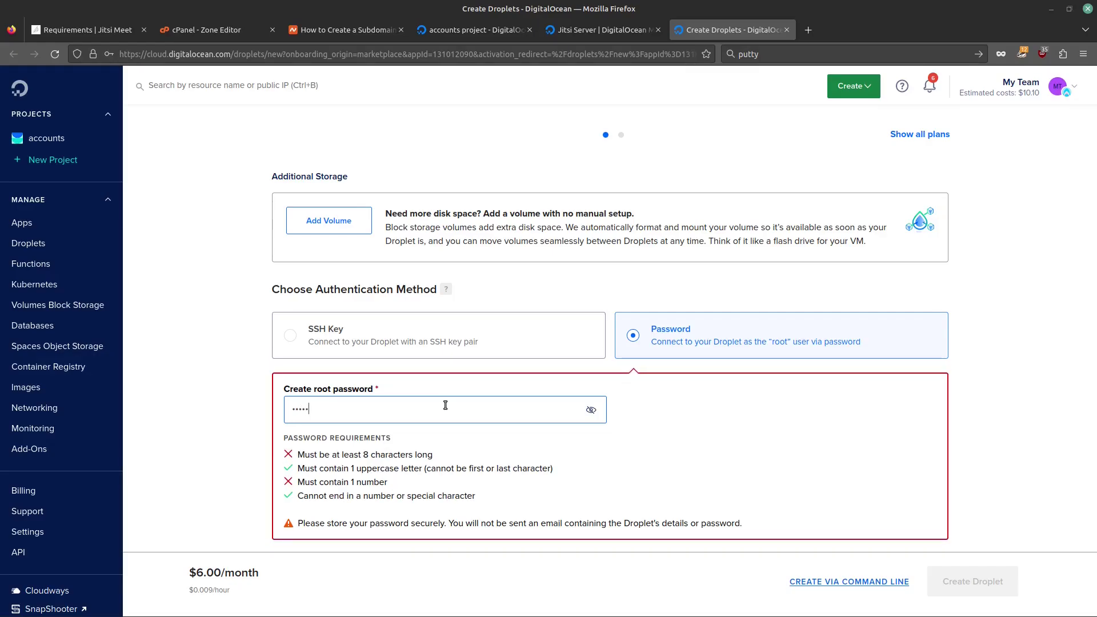
type("********")
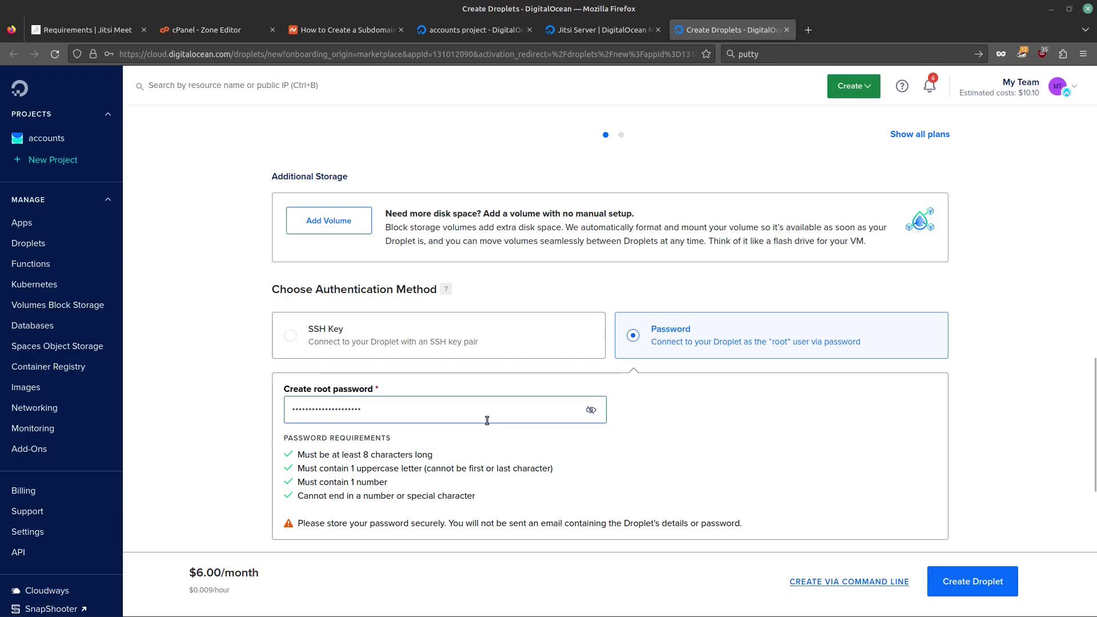
scroll(559, 447, "down", 3)
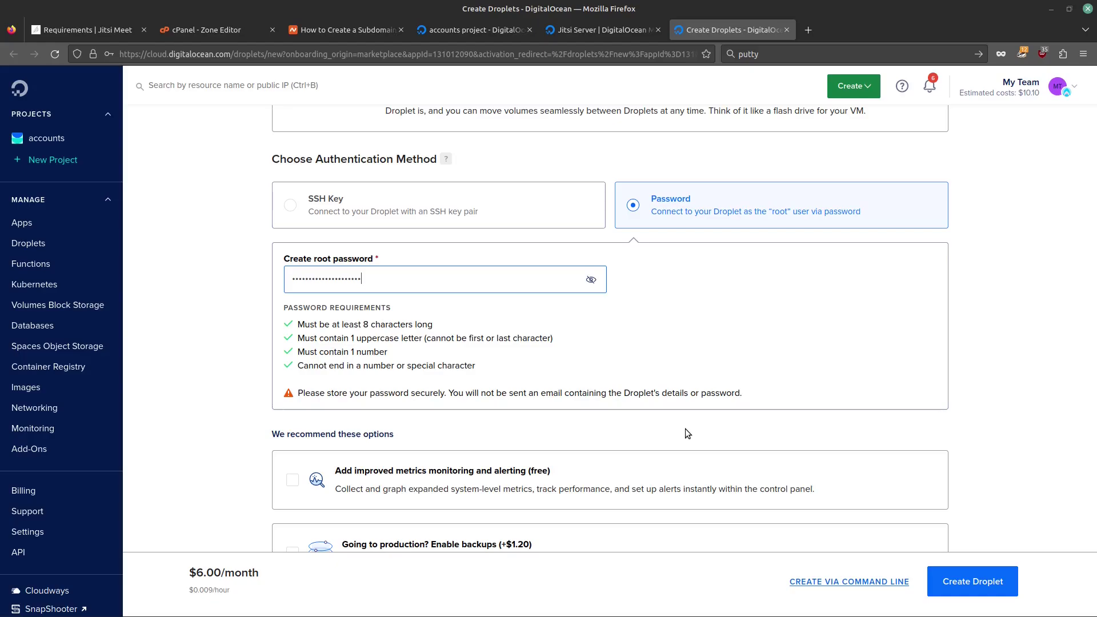
Step: Enable the free improved metrics monitoring and alerting option
scroll(691, 410, "down", 5)
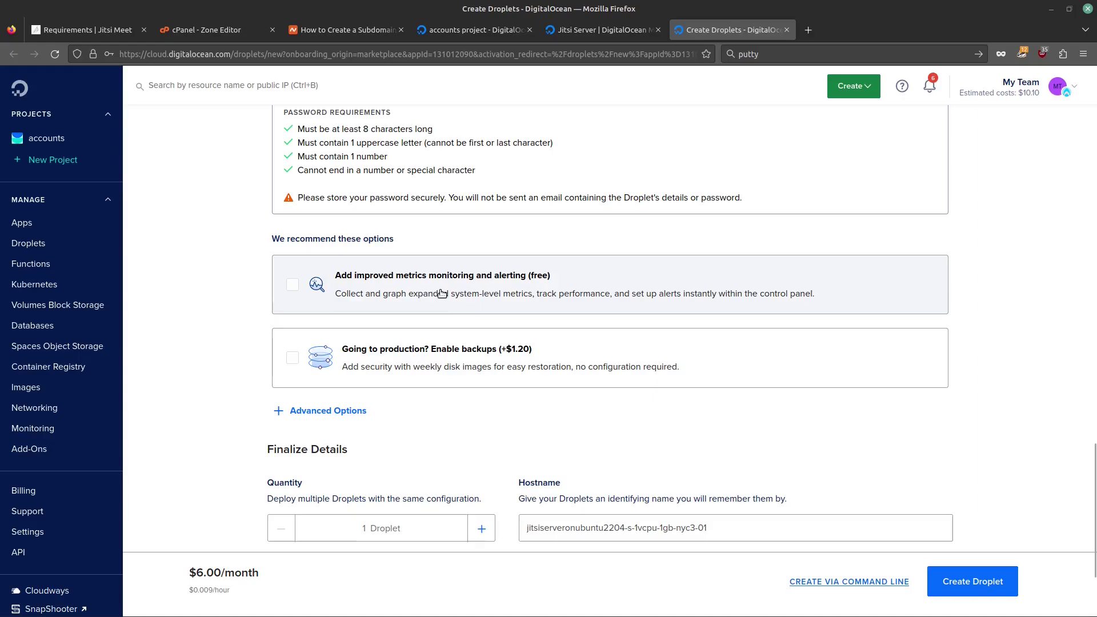
left_click(293, 284)
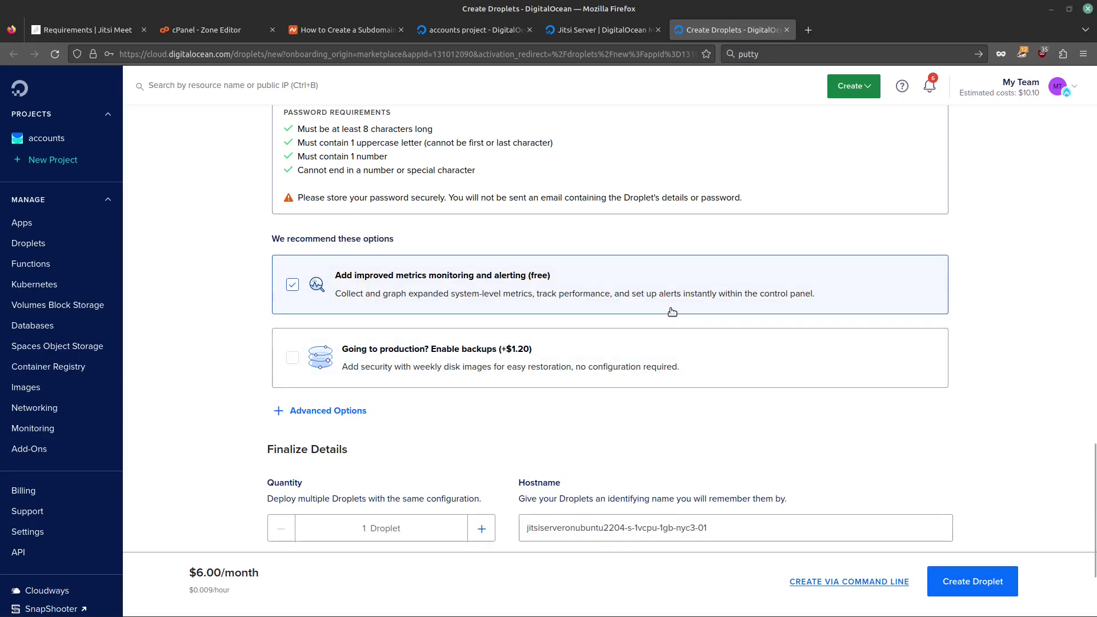
scroll(672, 311, "down", 2)
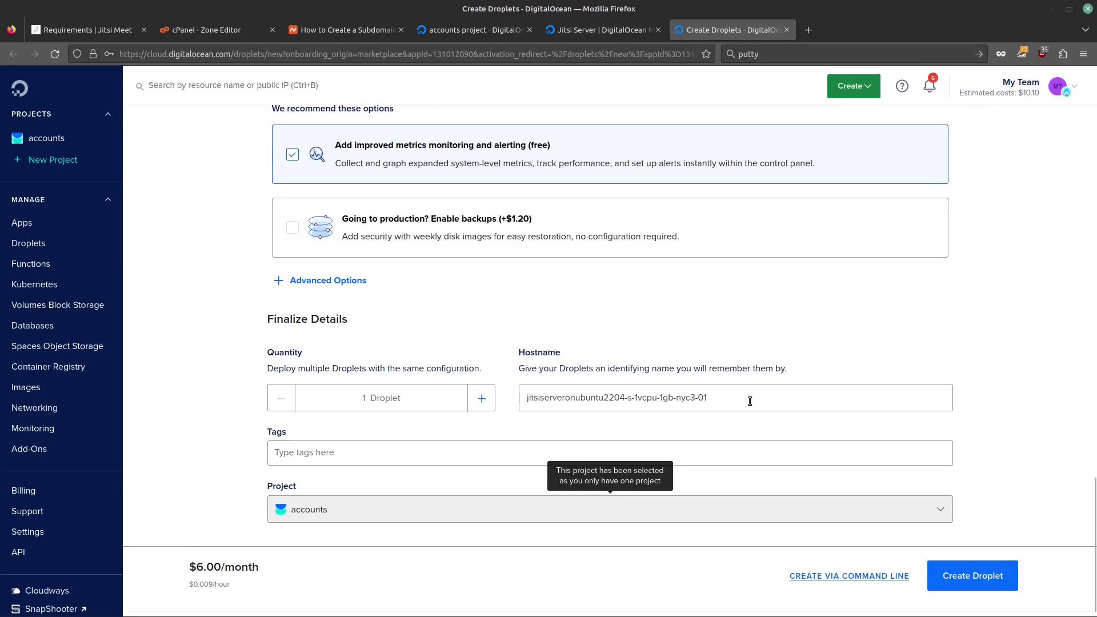
Step: Set the hostname to DELETEMEJITSI and create the droplet
left_click_drag(750, 401, 432, 353)
type("DEL")
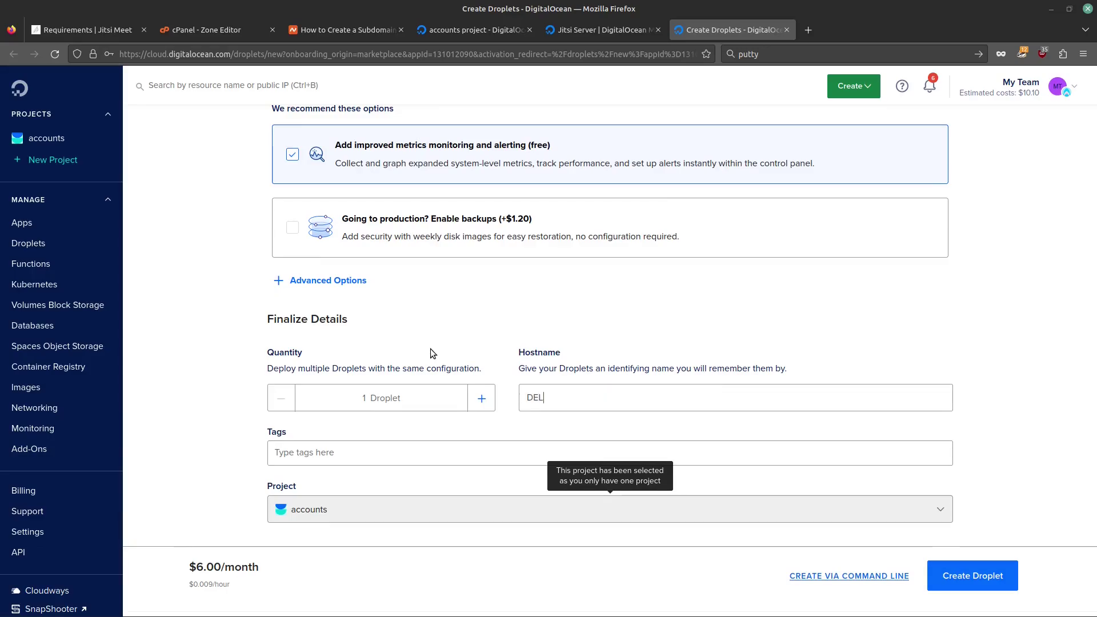
type("ETEMEJITSI")
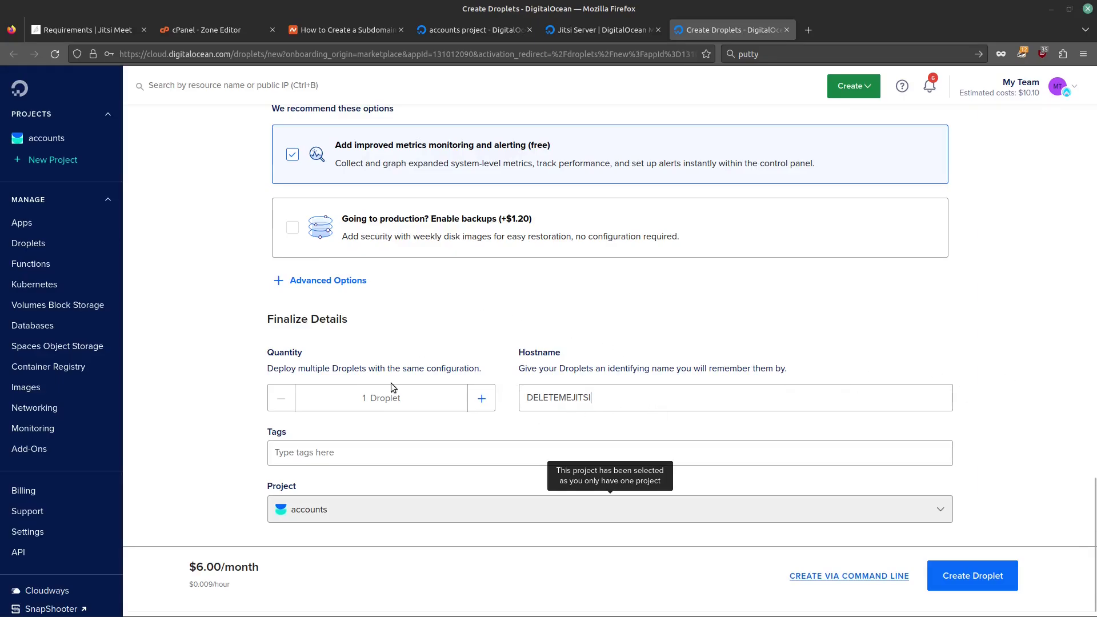
scroll(303, 400, "down", 1)
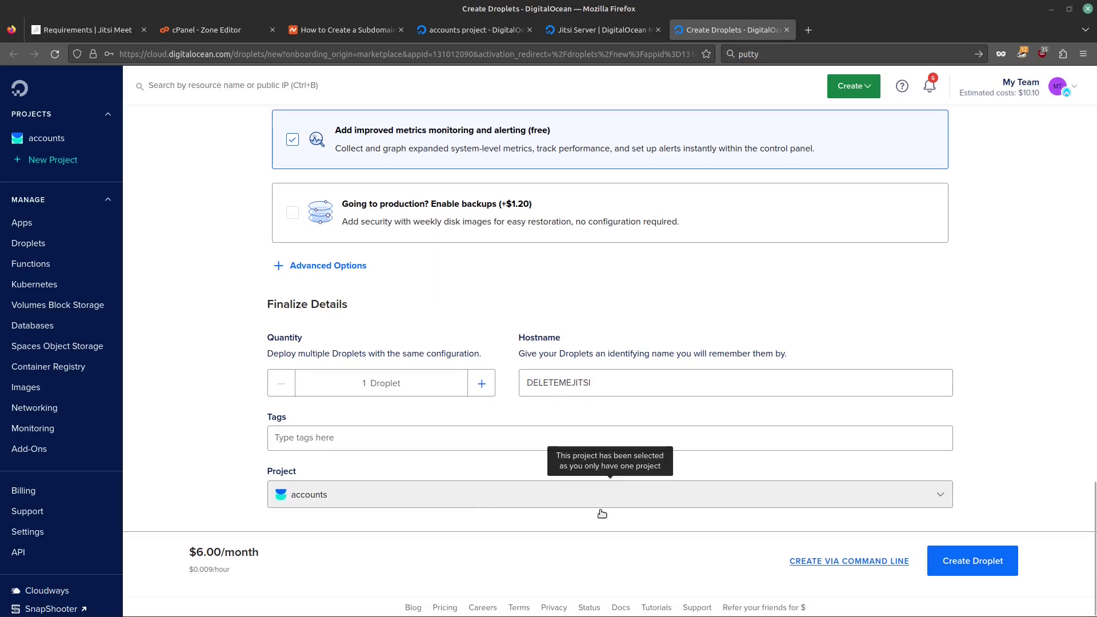
left_click(978, 561)
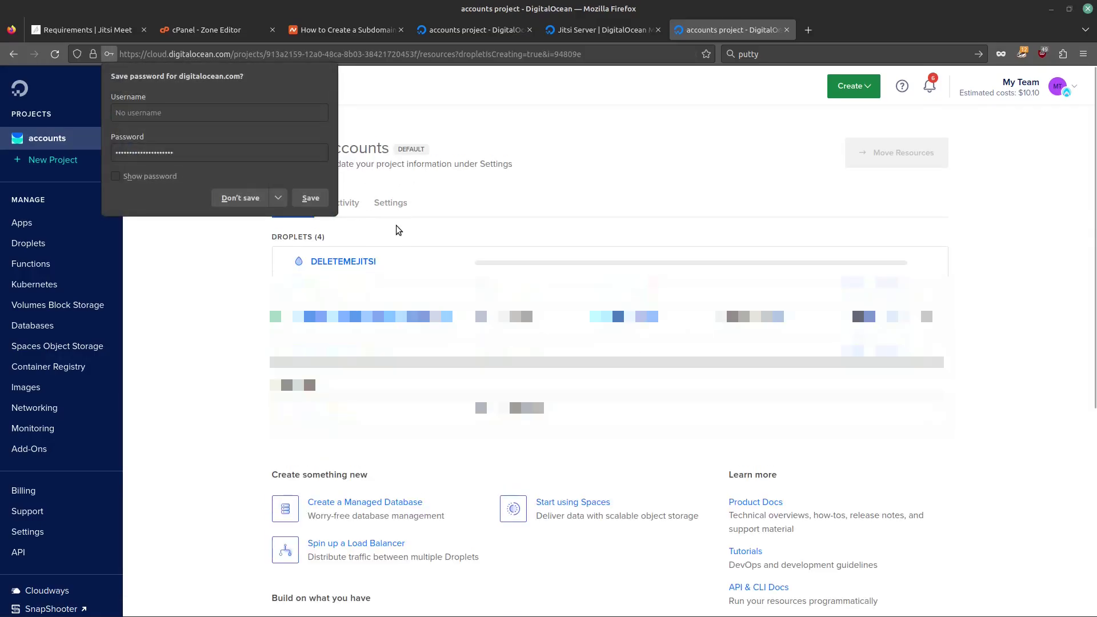
Step: Open the DELETEMEJITSI droplet and copy its IPv4 address, 159.203.124.93
left_click(238, 254)
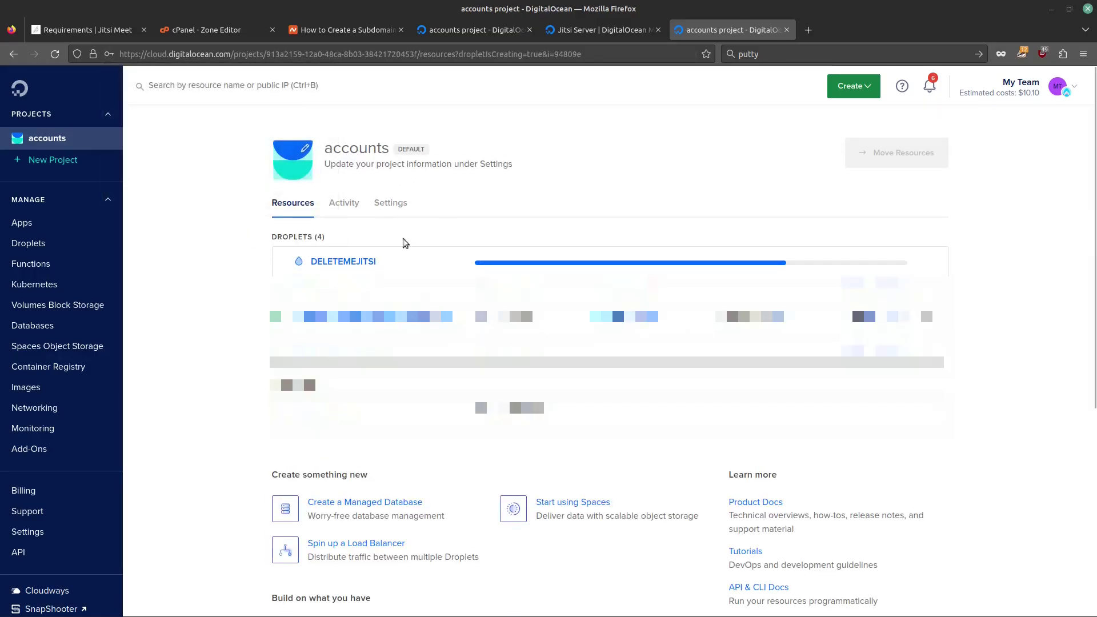
left_click(419, 257)
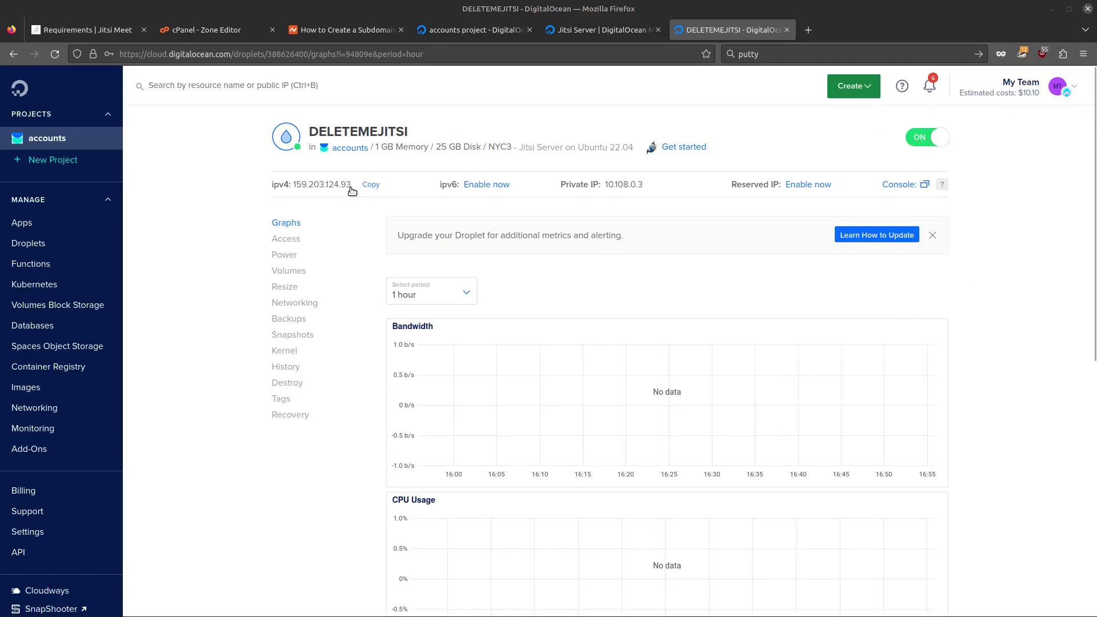
left_click(368, 186)
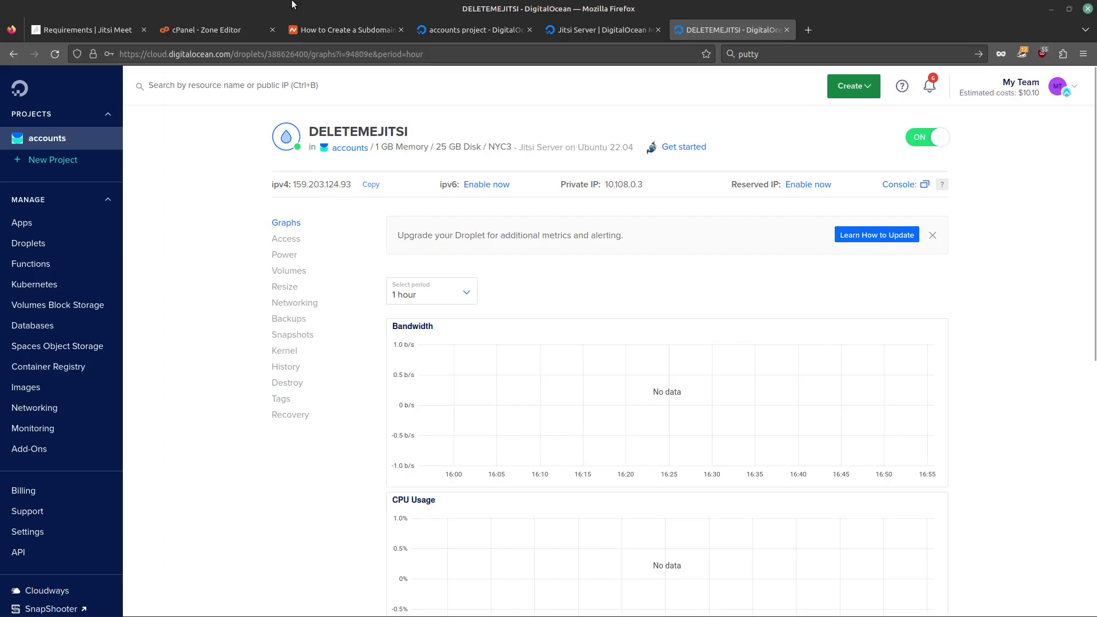
left_click(225, 28)
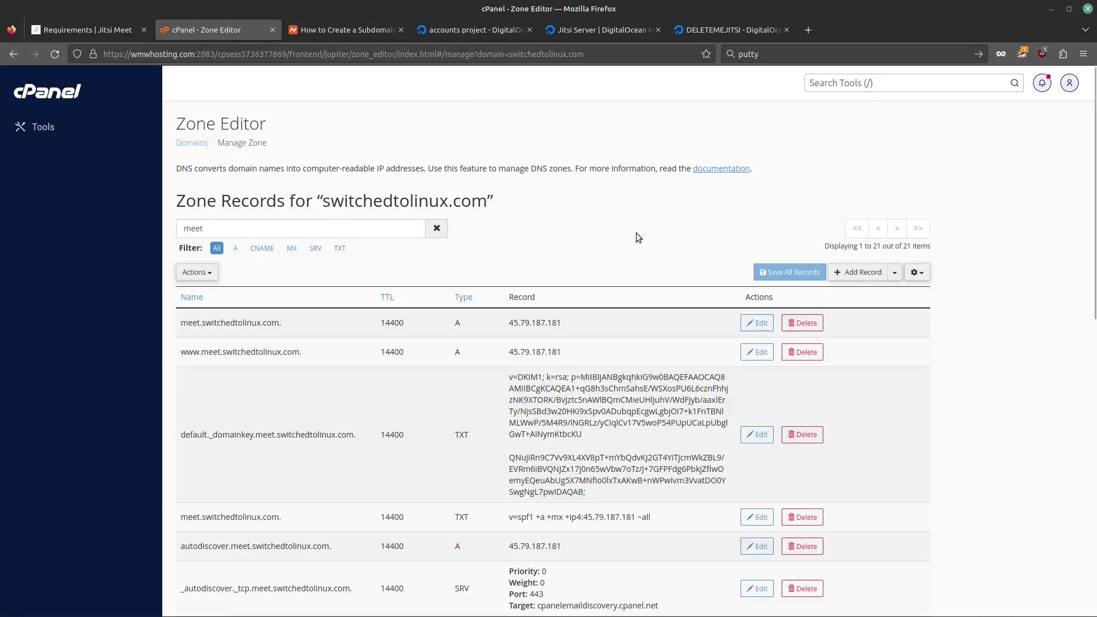
Step: Change the meet.switchedtolinux.com A record from 45.79.187.181 to 159.203.124.93 and save it
left_click(757, 322)
triple_click(576, 318)
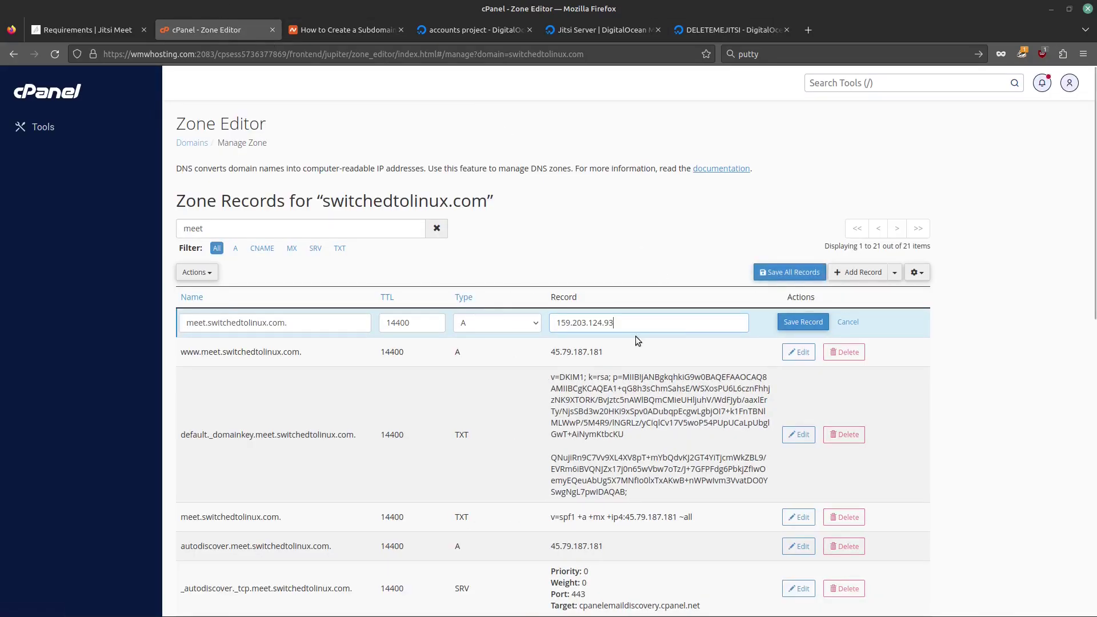
left_click(801, 322)
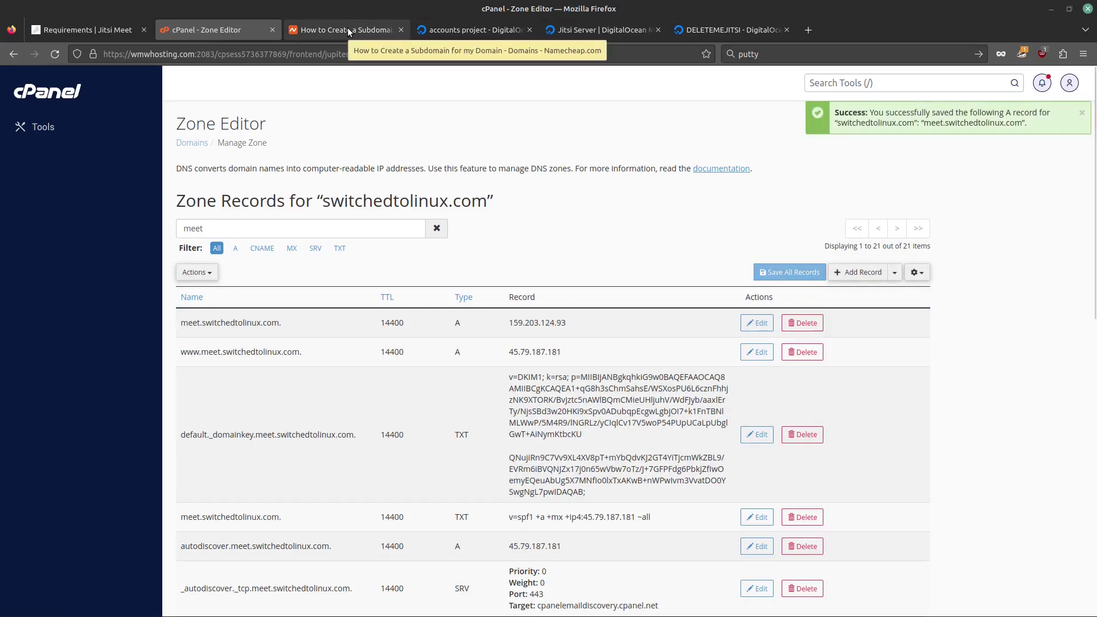
left_click(348, 29)
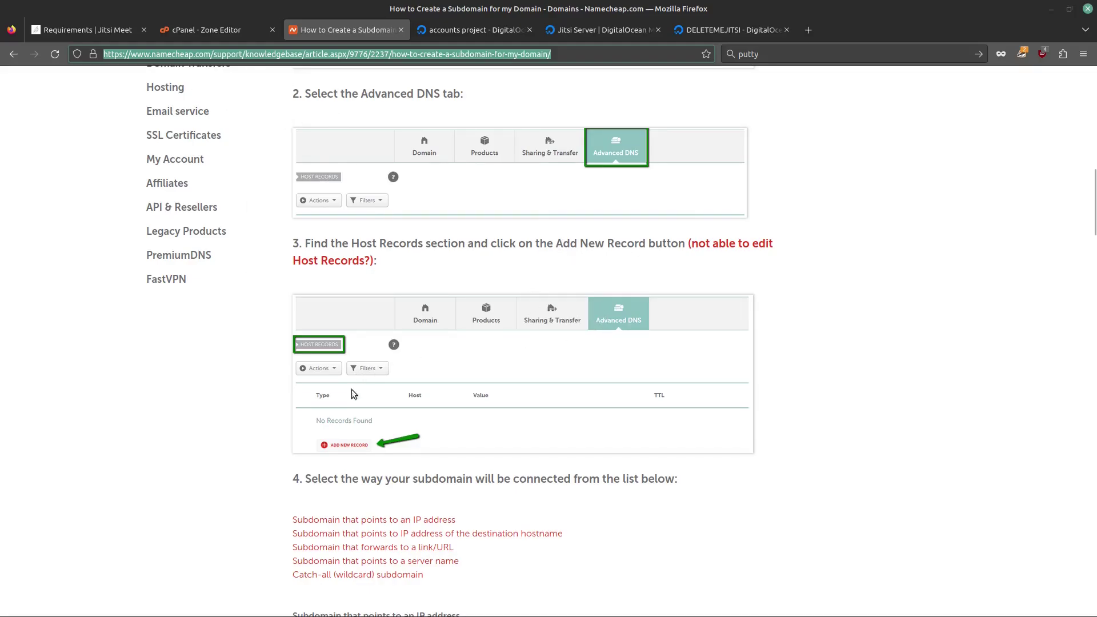
Step: Scroll the Namecheap article to the 'Subdomain that points to an IP address' A record example
scroll(417, 406, "up", 3)
scroll(452, 394, "down", 10)
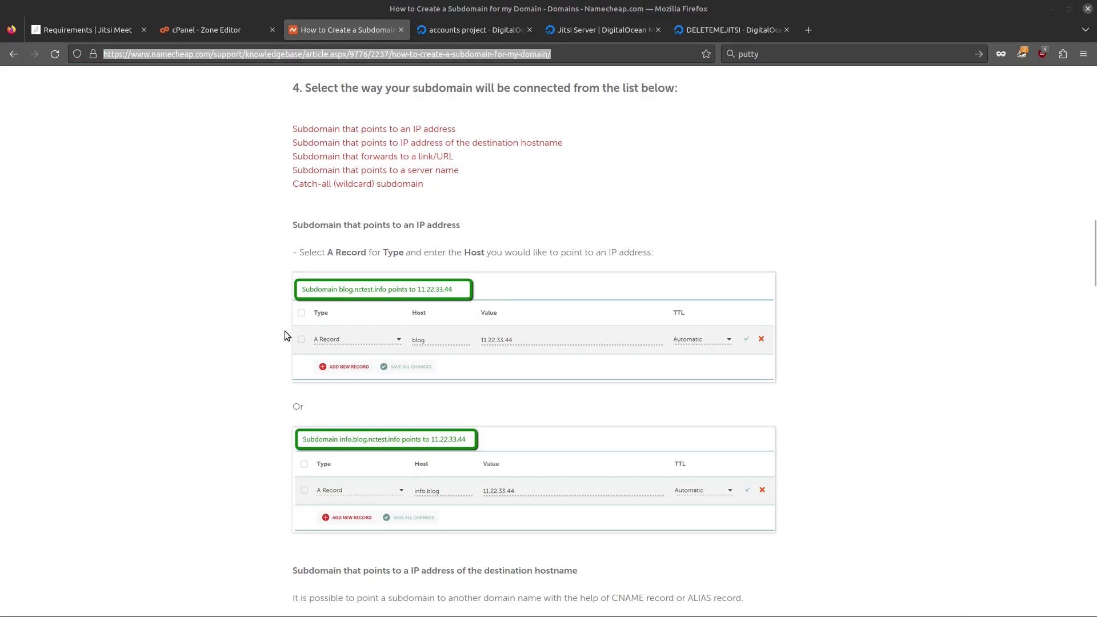
Step: Open a maximized terminal window and enlarge its text four times
key("ctrl+alt+t")
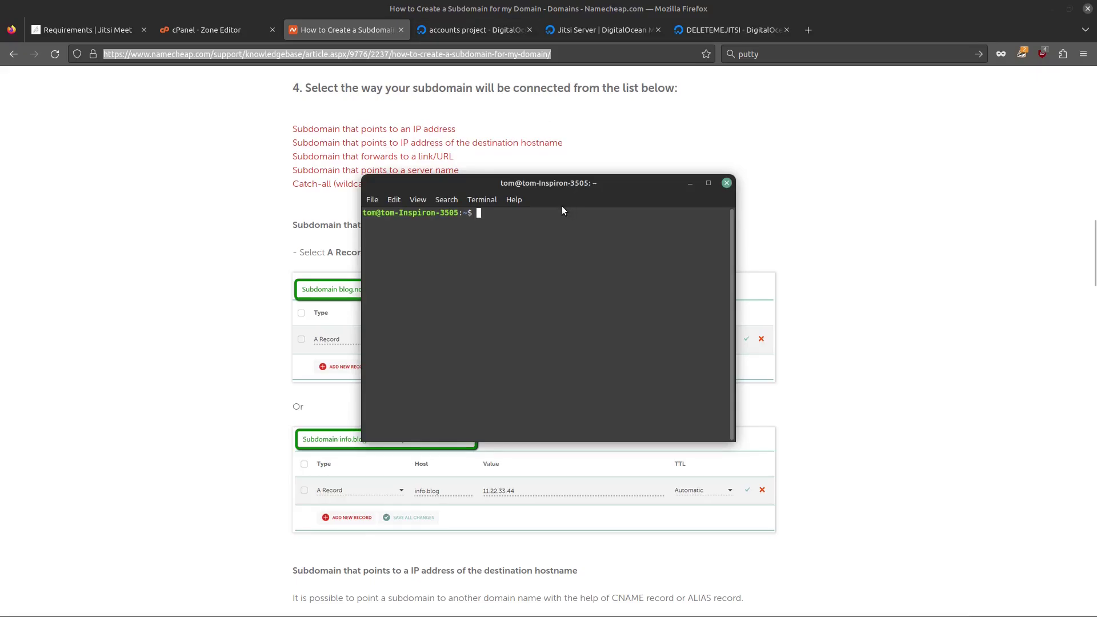
left_click(707, 183)
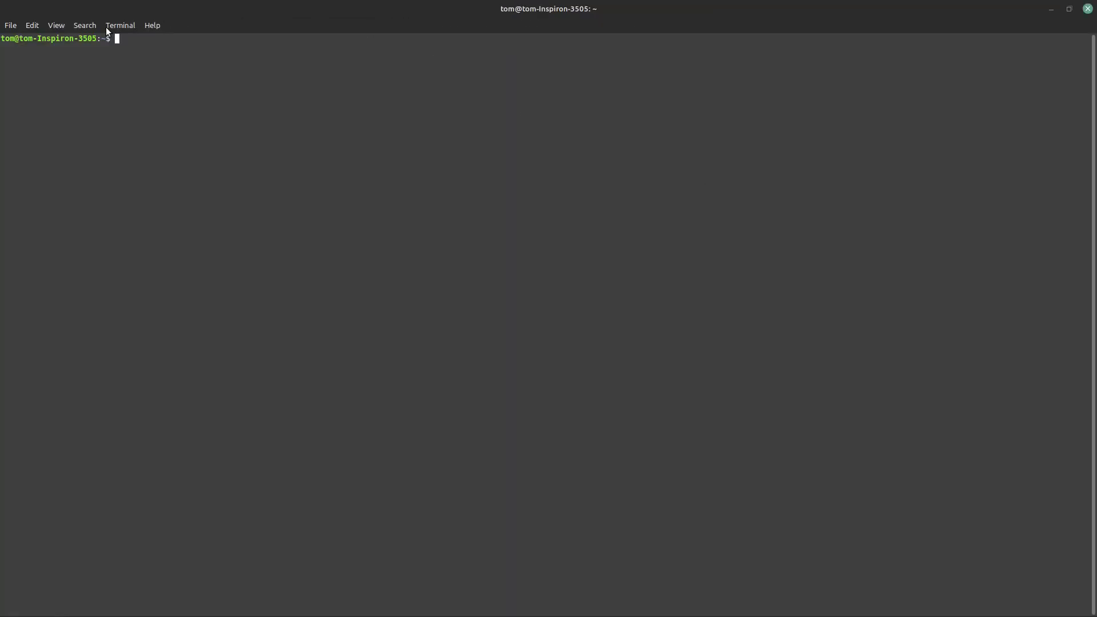
left_click(85, 24)
mouse_move(59, 32)
left_click(85, 75)
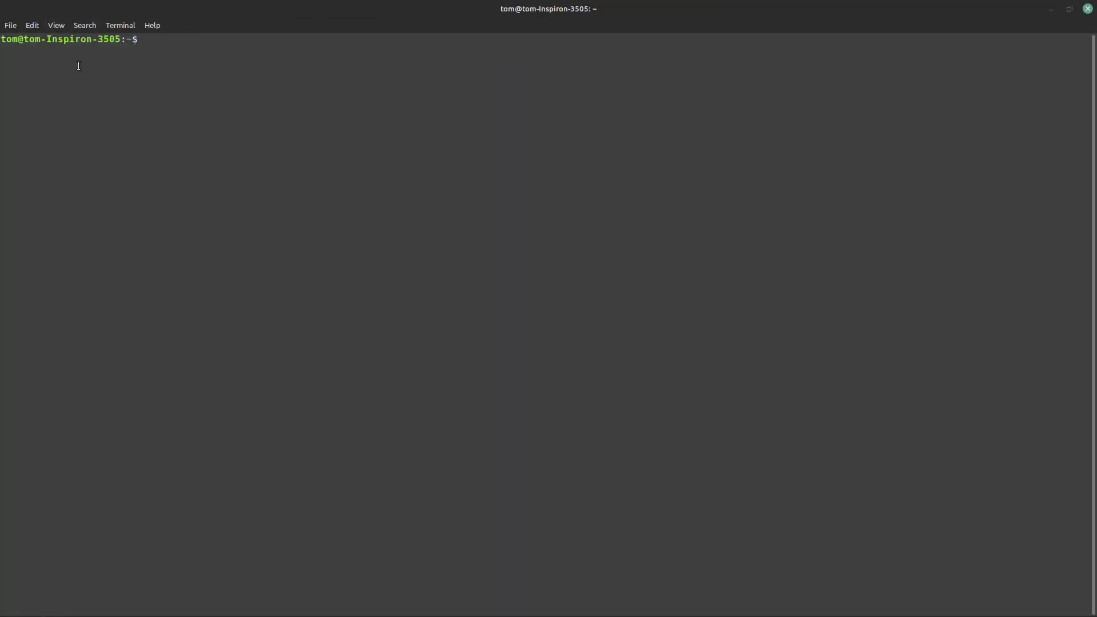
left_click(56, 25)
left_click(81, 74)
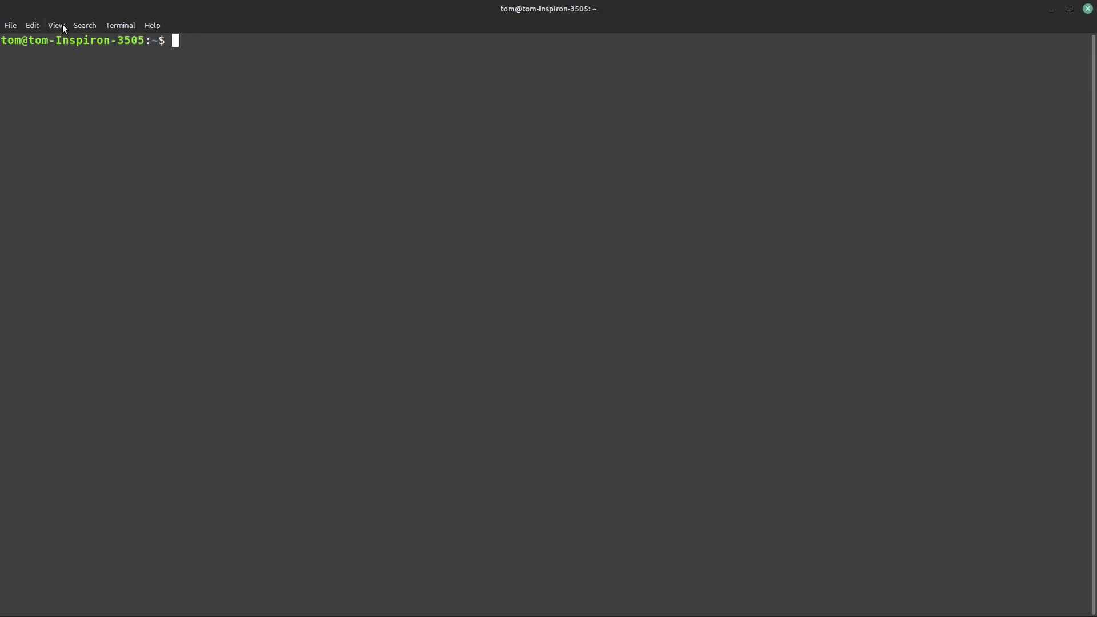
left_click(63, 25)
left_click(87, 76)
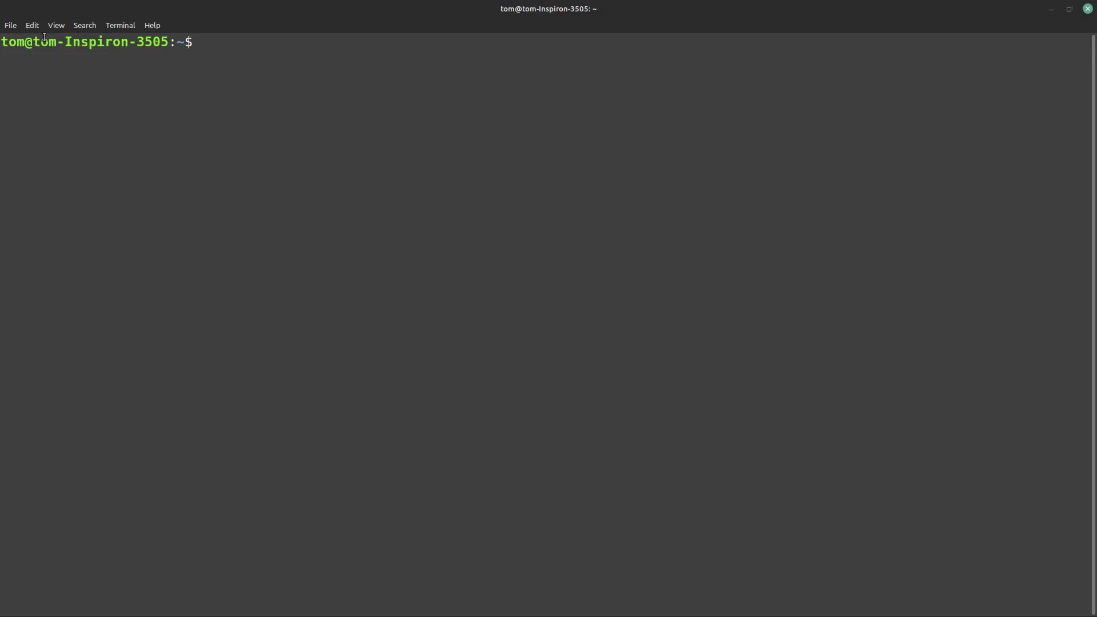
left_click(53, 25)
left_click(98, 75)
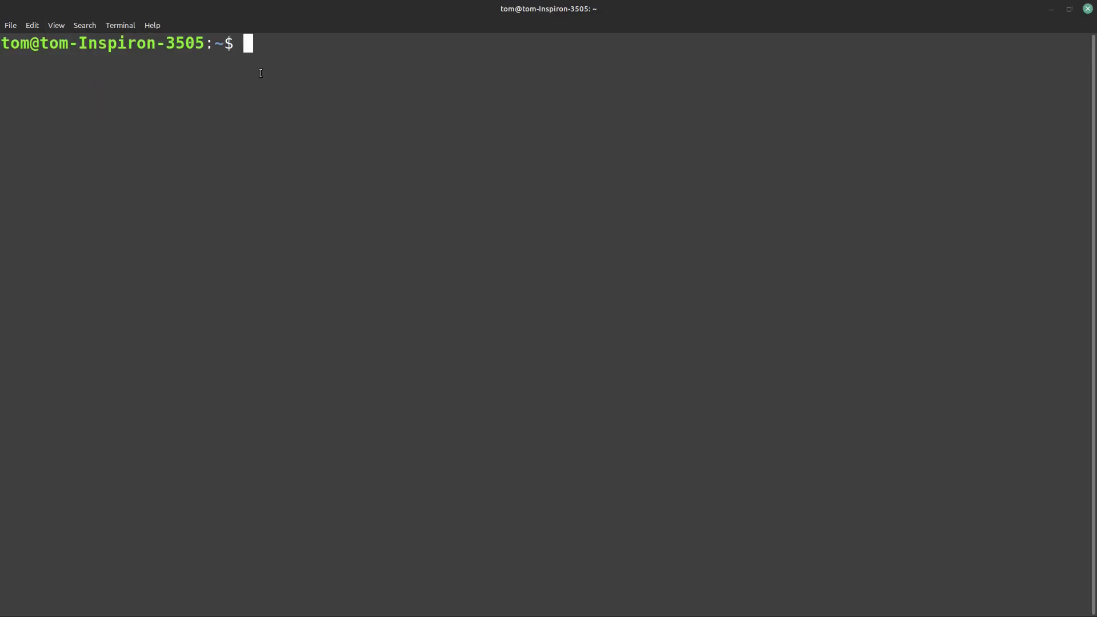
Step: SSH as root to 159.203.124.93, accept the host key with yes, and enter the password
type("ssh root")
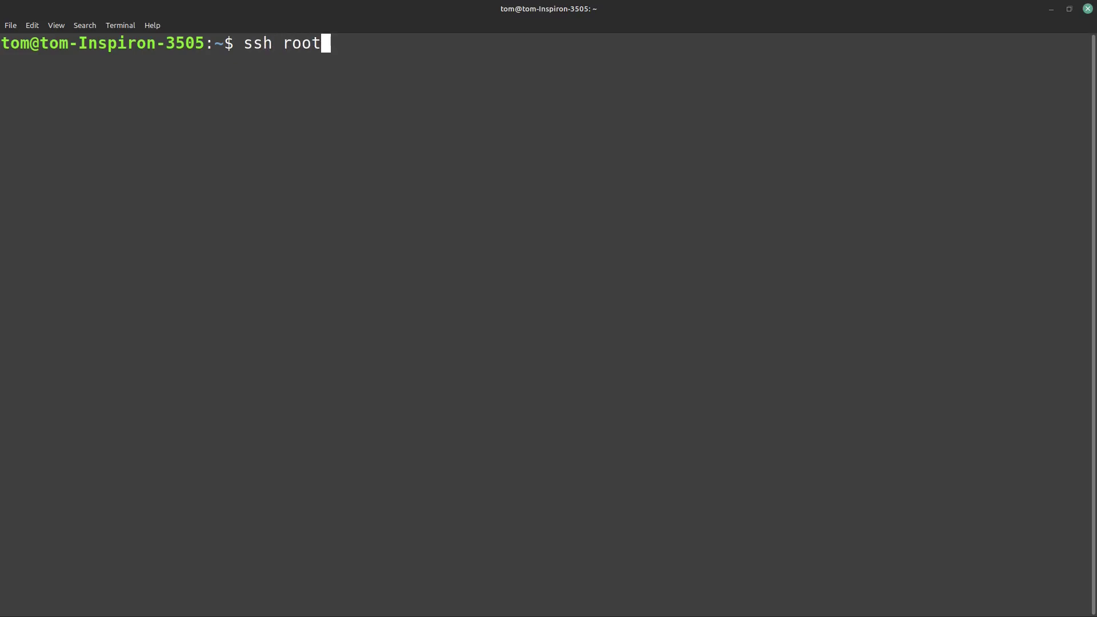
type("@")
key("ctrl+shift+v")
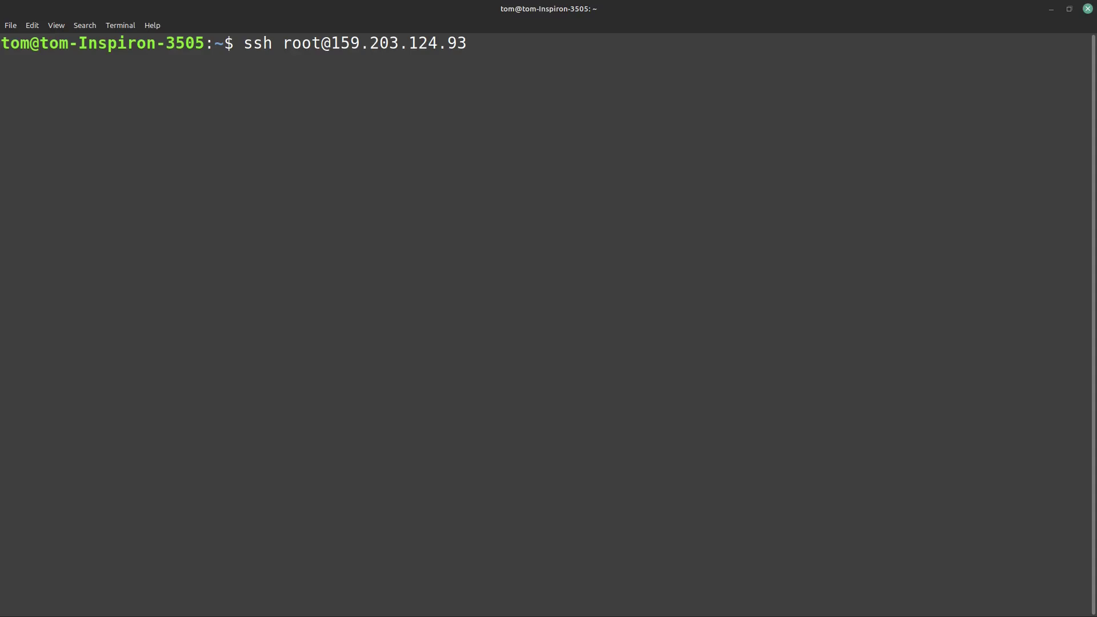
key("Return")
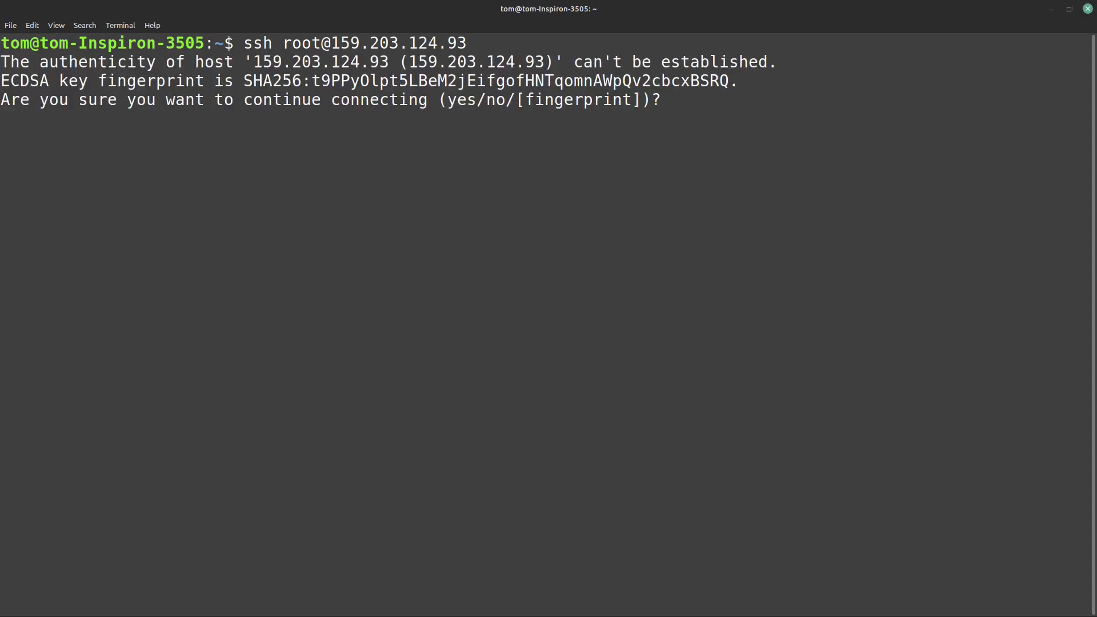
type("yes")
key("Return")
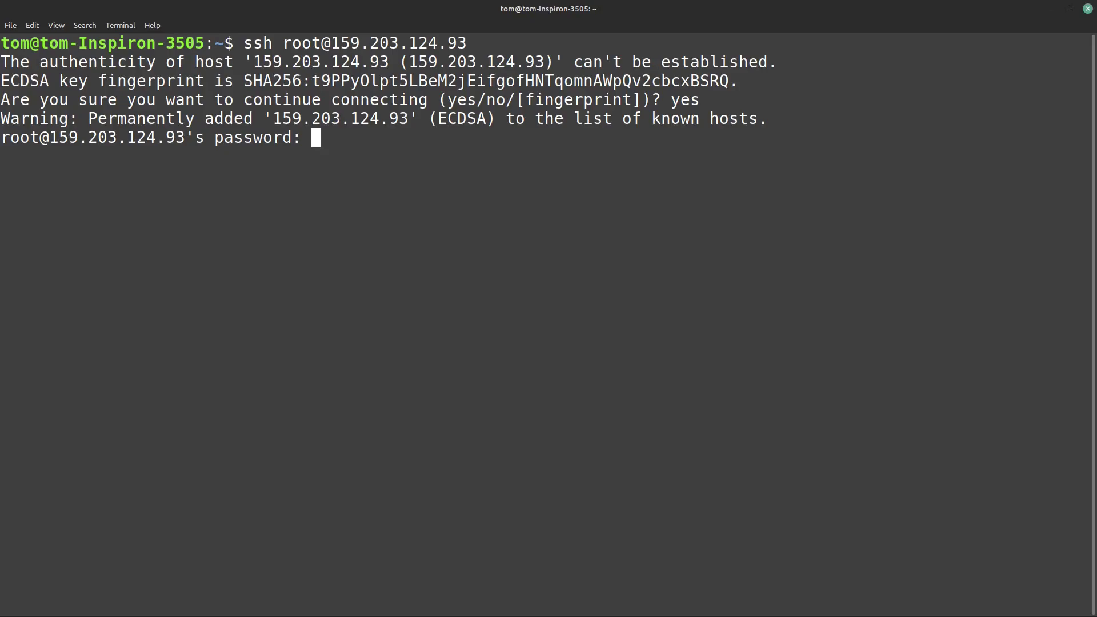
key("Return")
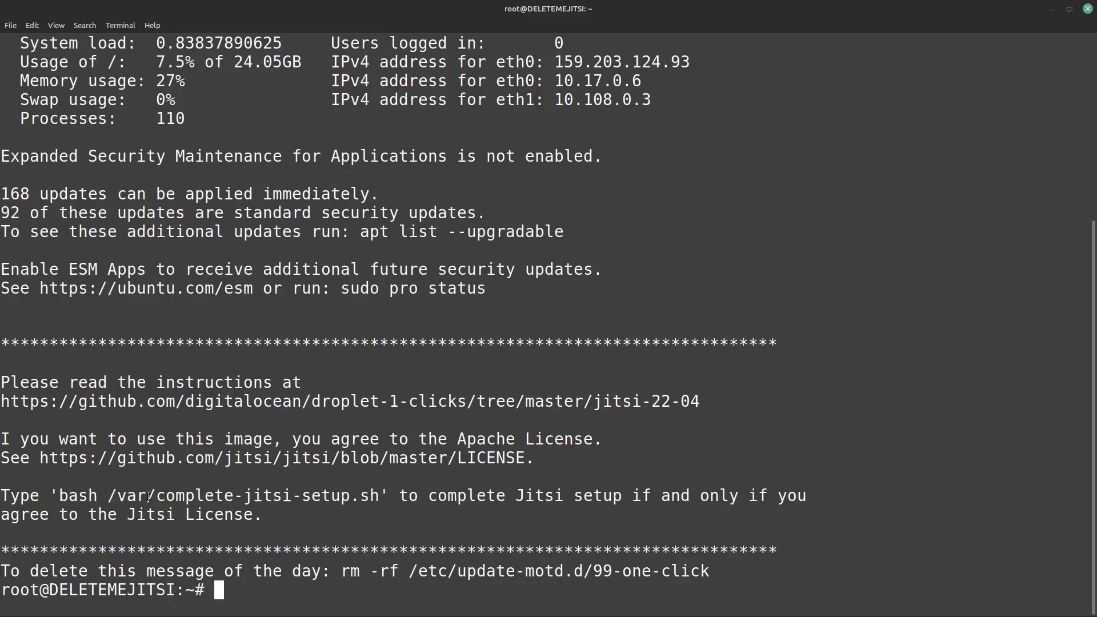
Step: Copy 'bash /var/complete-jitsi-setup.sh' from the welcome text, paste it at the prompt, and run it
left_click_drag(59, 495, 379, 495)
right_click(379, 495)
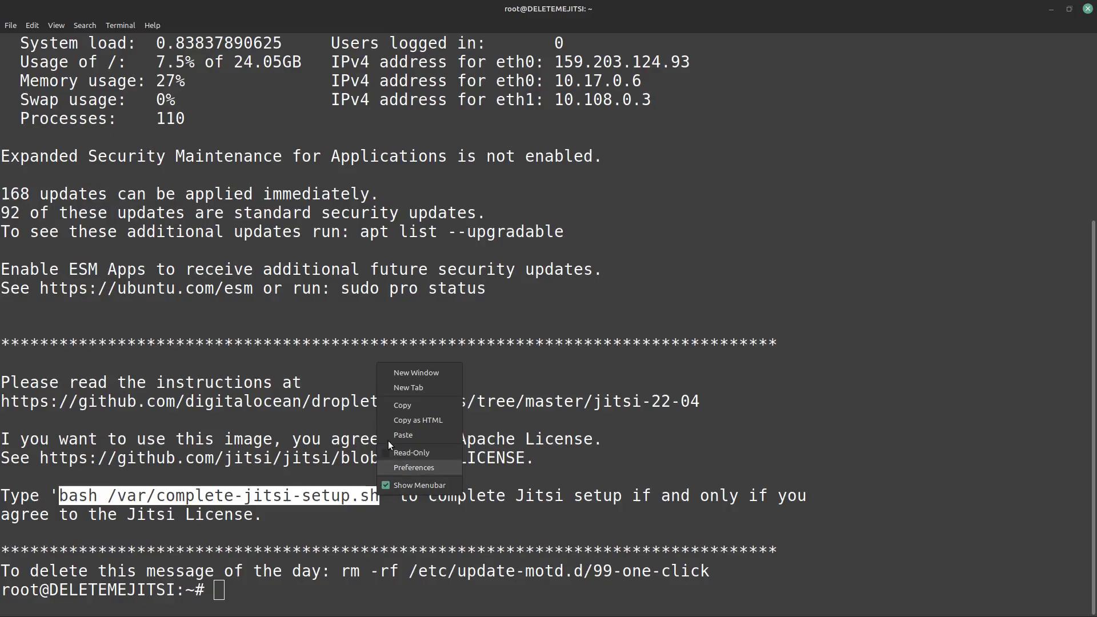
left_click(412, 406)
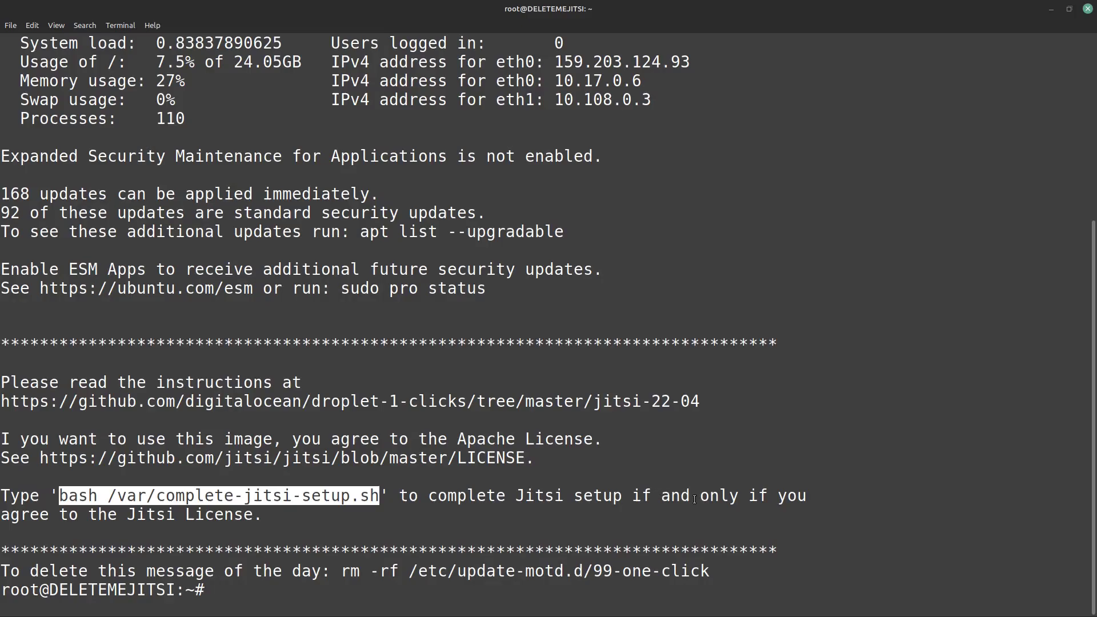
left_click(242, 587)
right_click(242, 587)
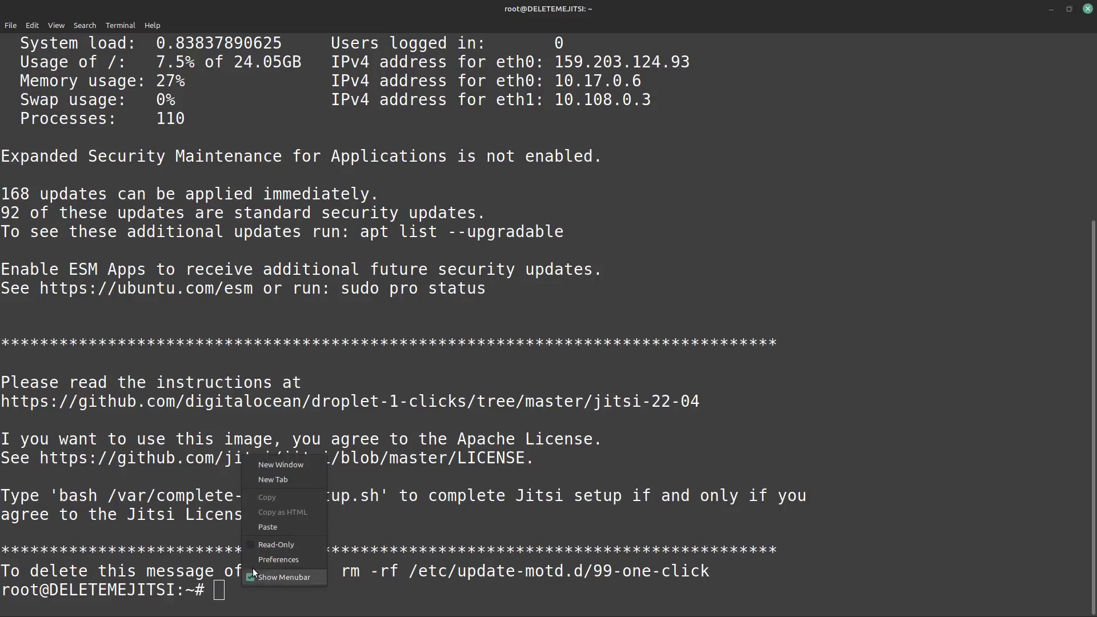
left_click(304, 527)
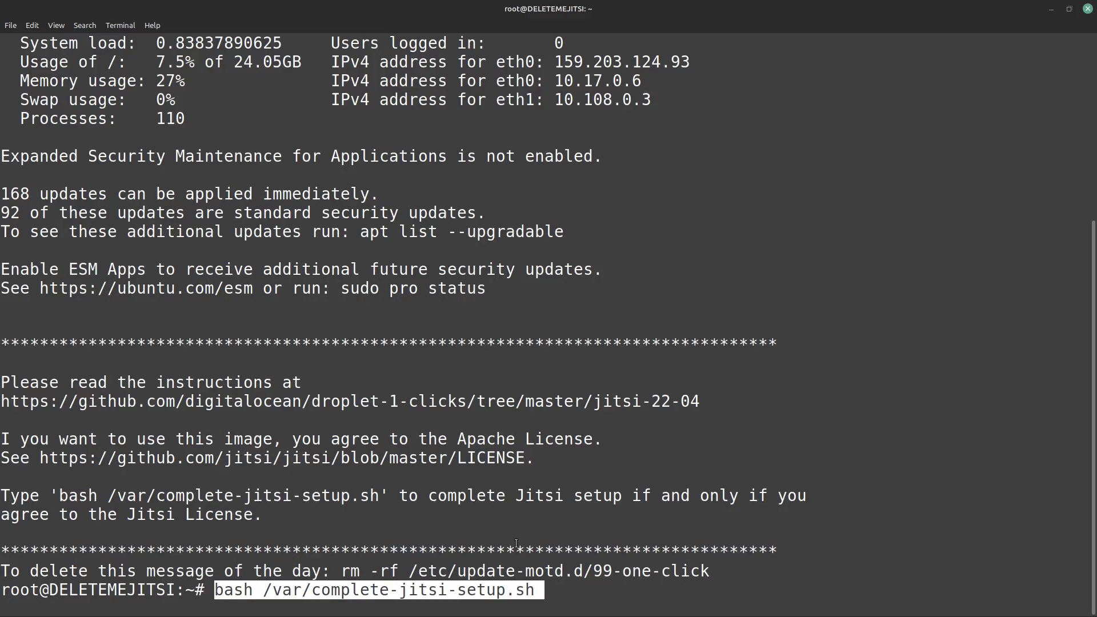
key("Return")
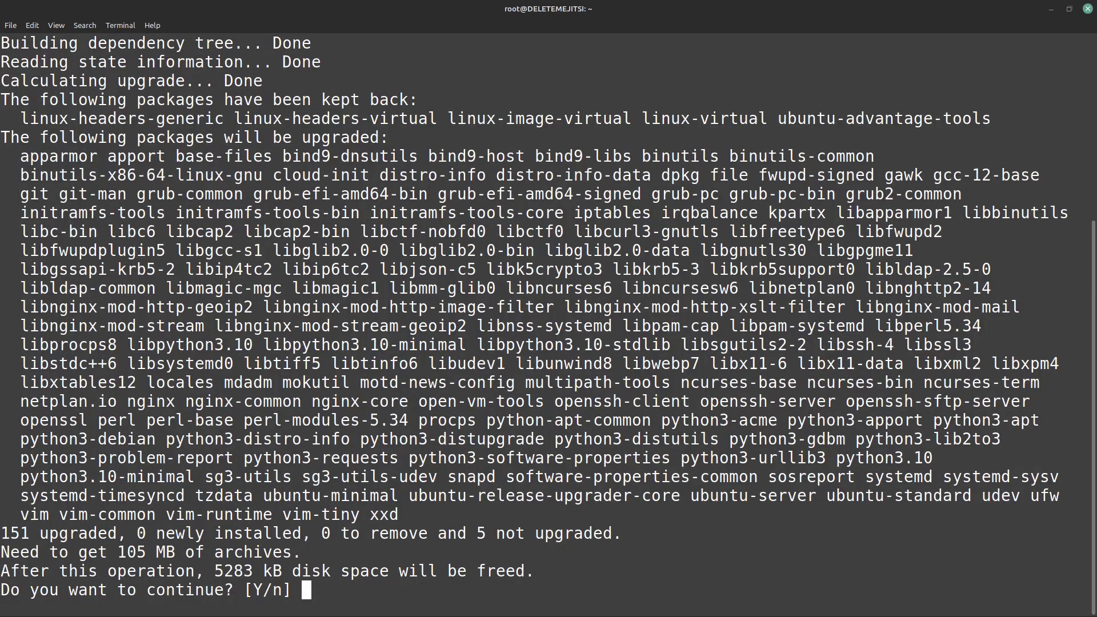
Step: Answer y to the upgrade, keep the local sshd_config, and restart the suggested services
type("y")
key("Return")
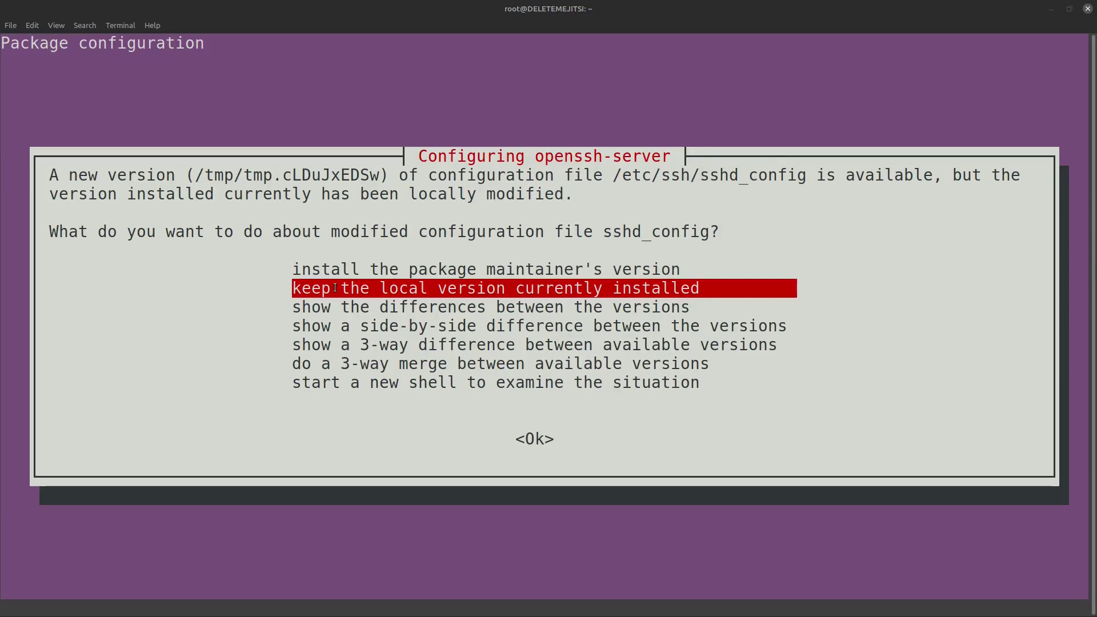
key("Tab")
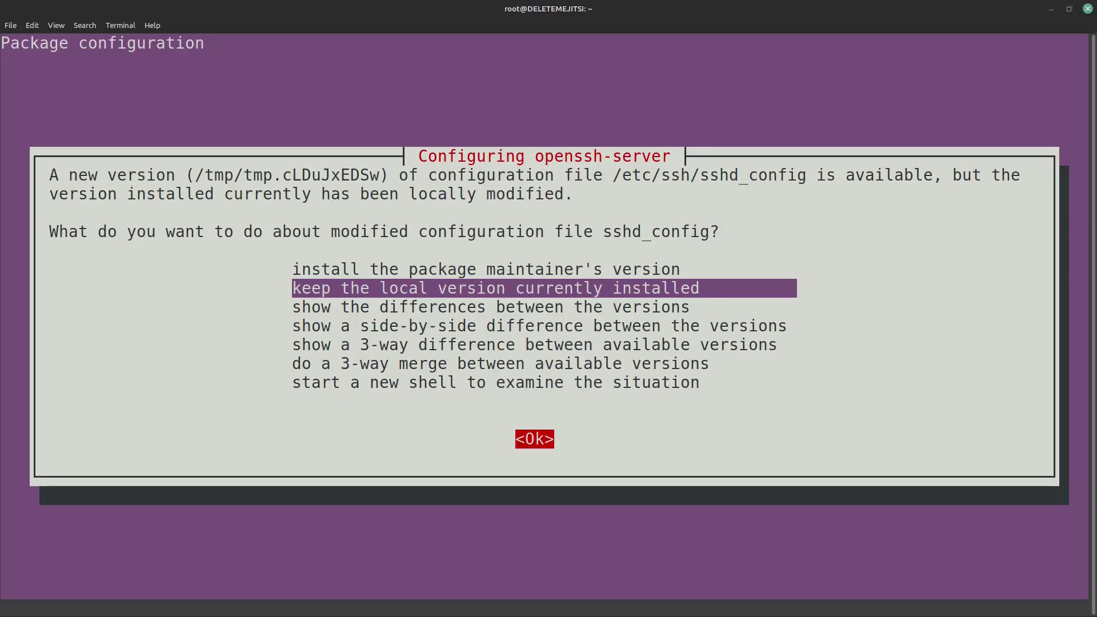
key("Return")
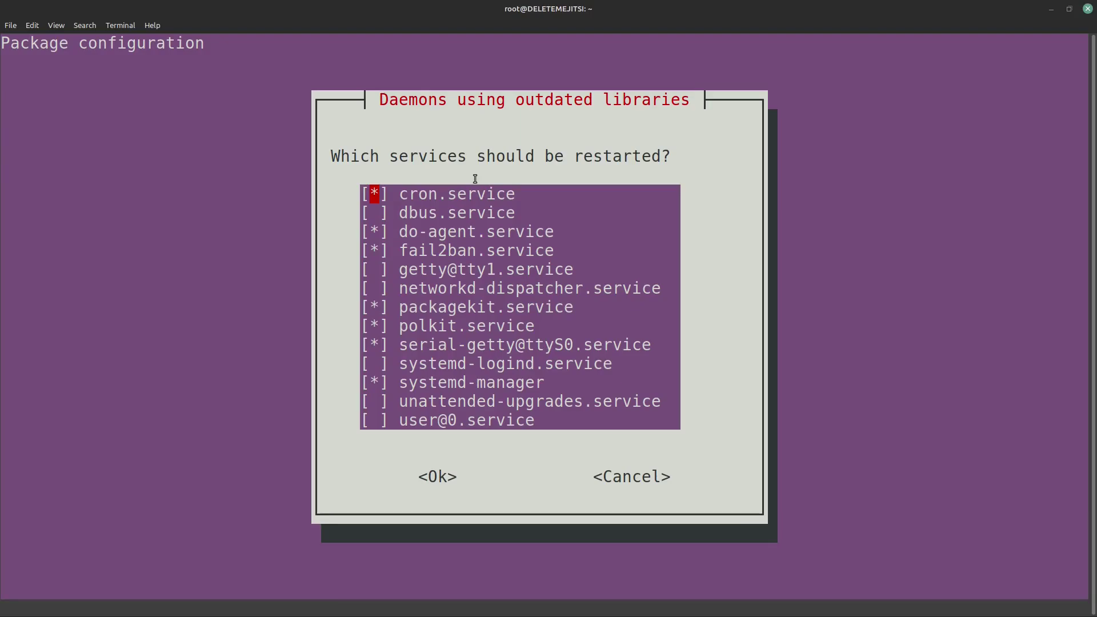
key("Tab")
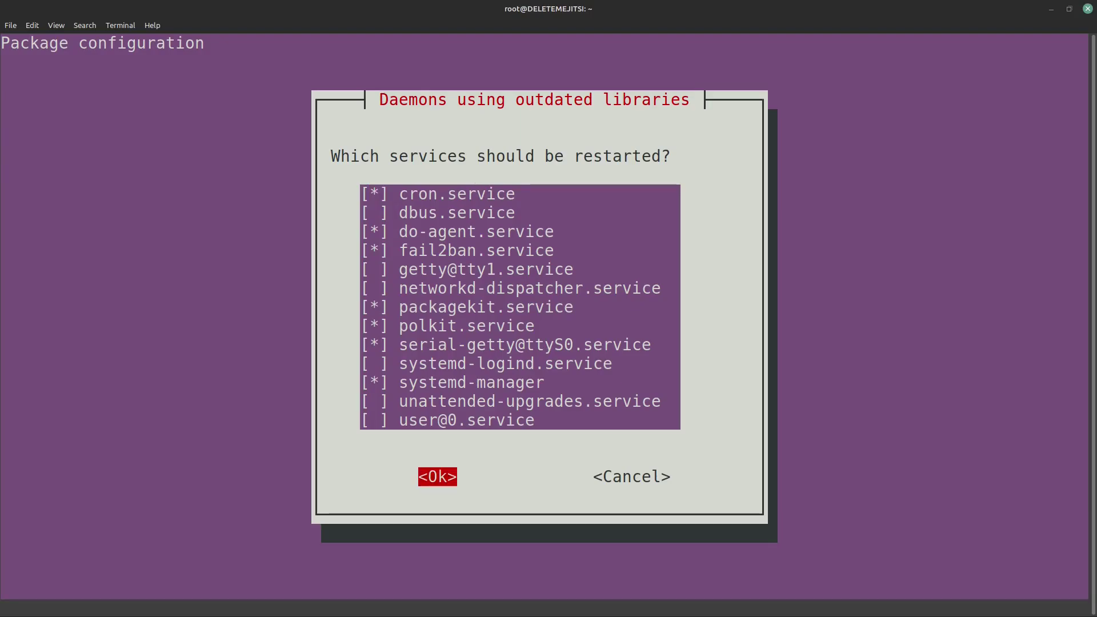
key("Return")
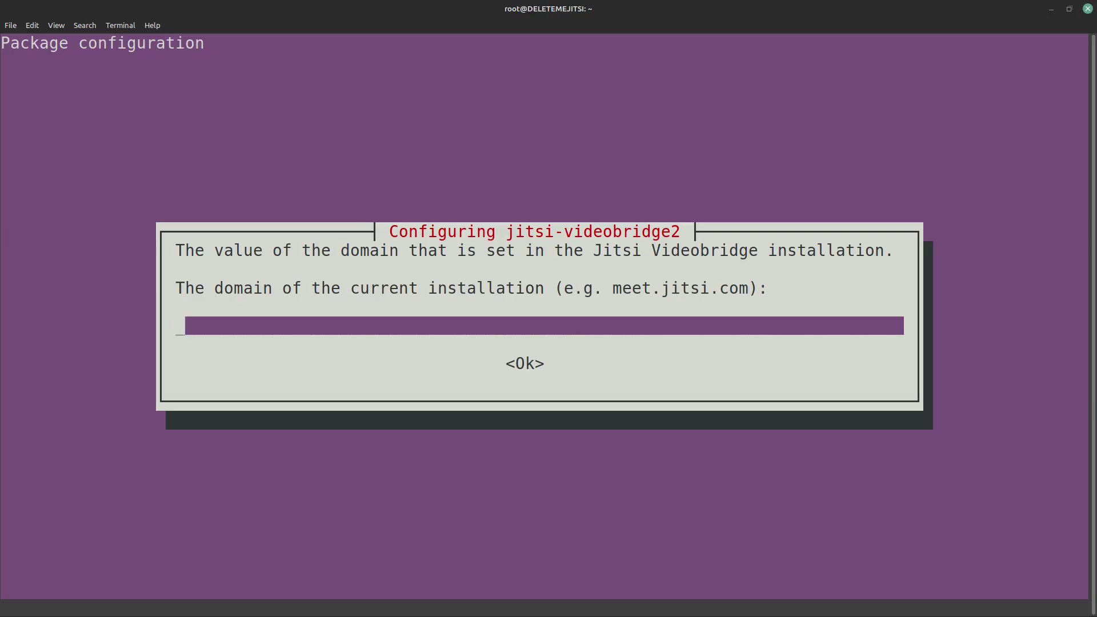
Step: Set meet.switchedtolinux.com as the Jitsi domain and choose Let's Encrypt certificates
type("meet.switchedto")
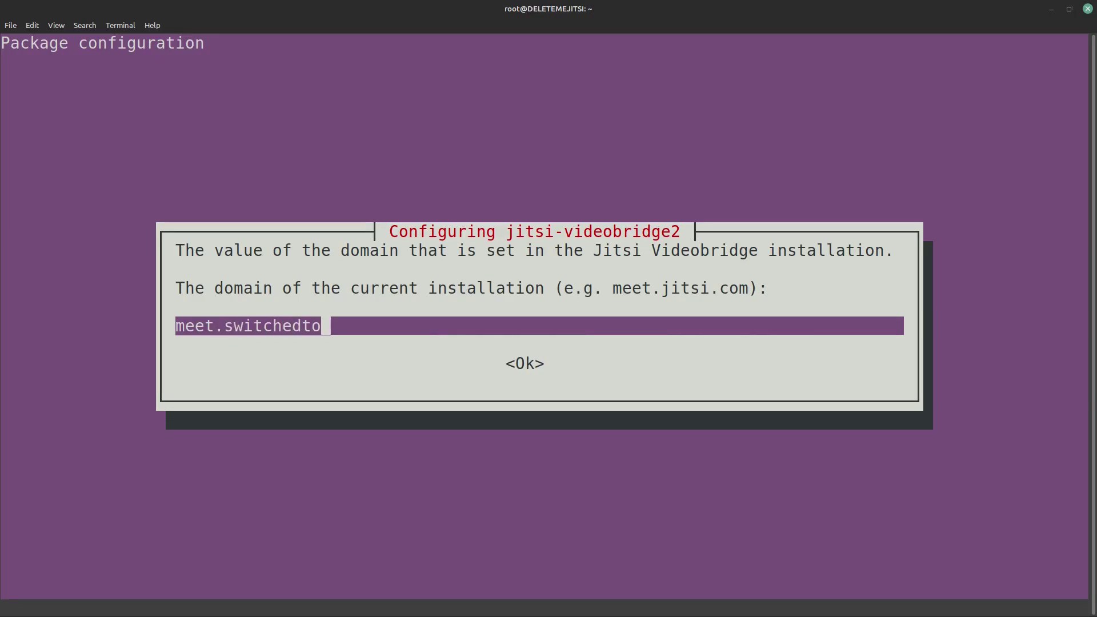
type("linux.com")
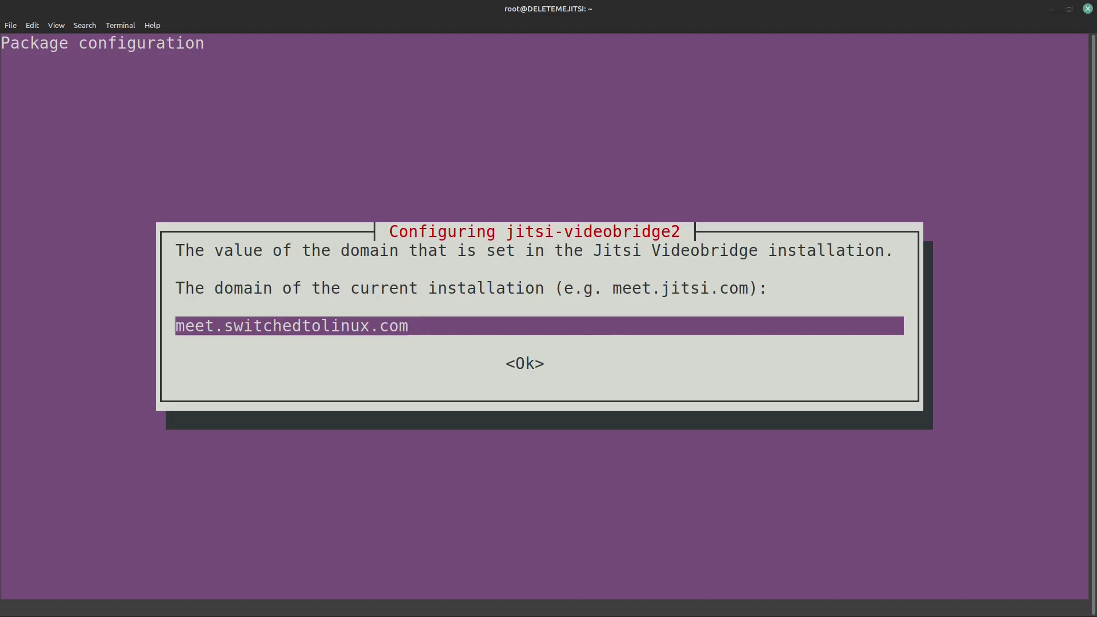
key("Tab")
key("Return")
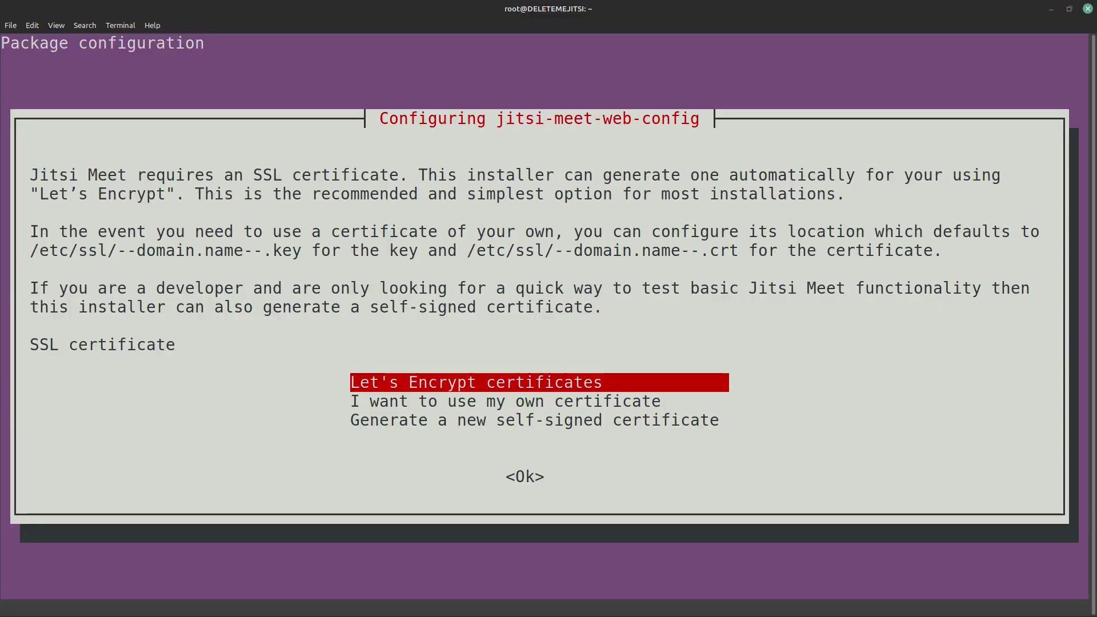
key("Down")
key("Down")
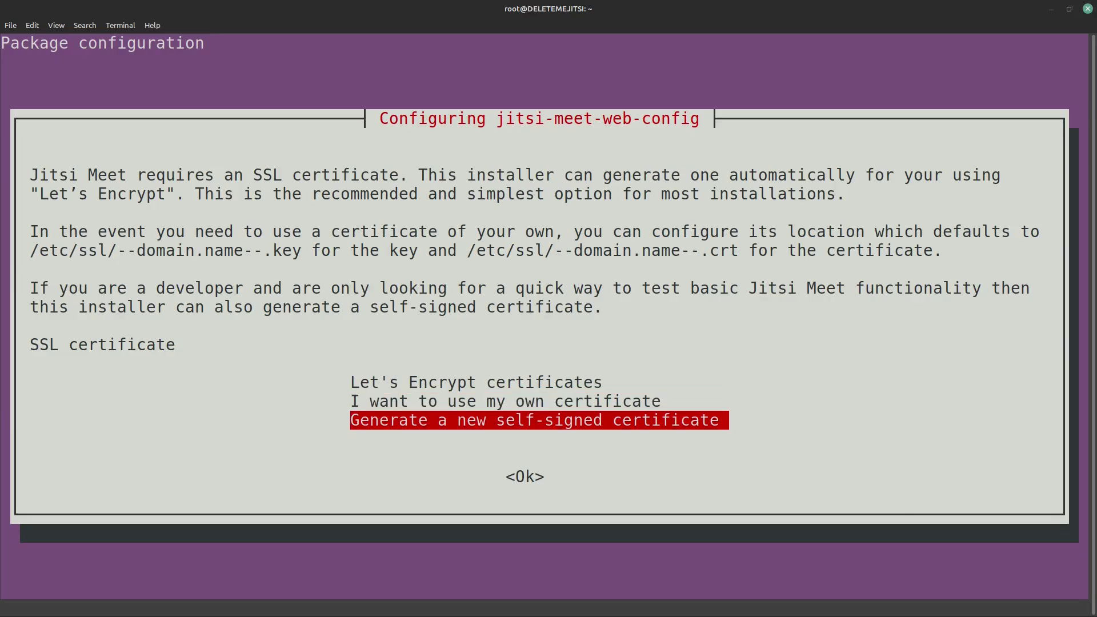
key("Up")
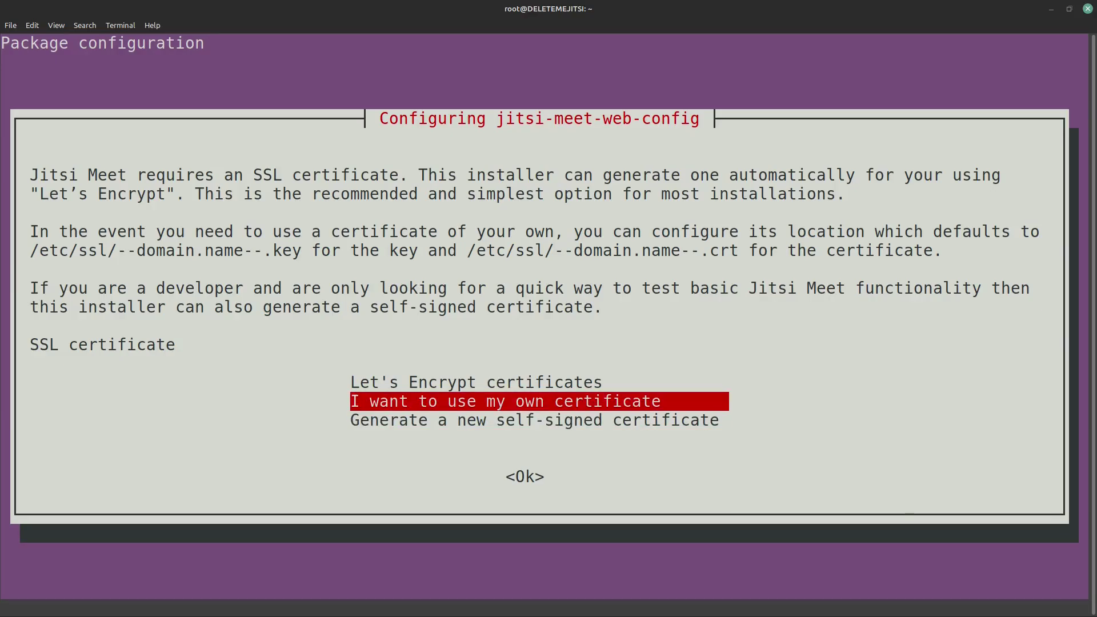
key("Down")
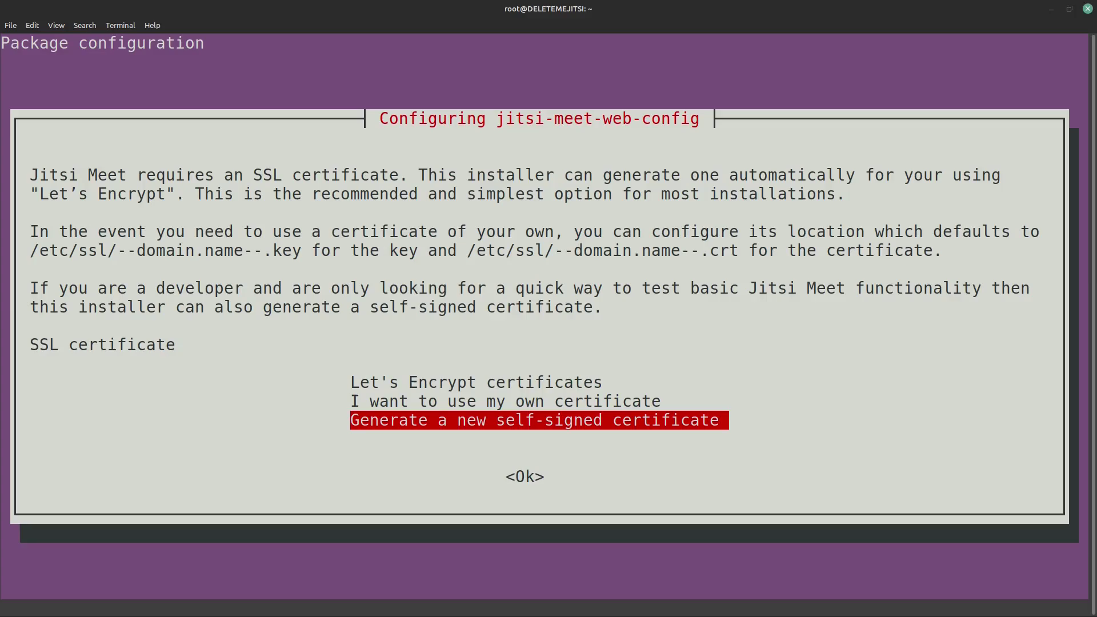
key("Up")
key("Up")
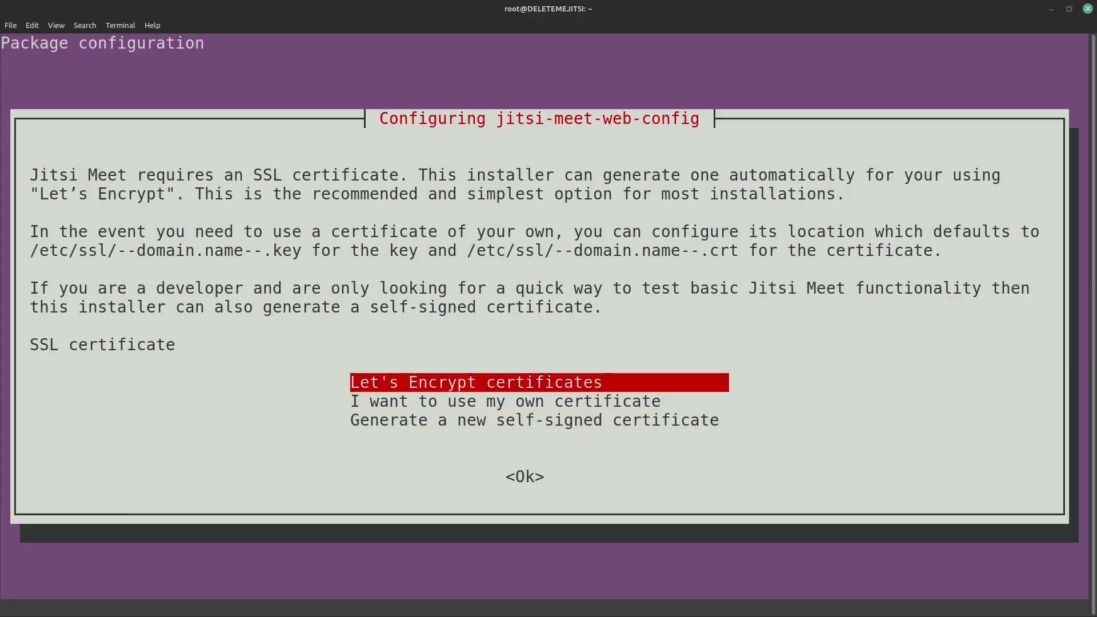
key("Tab")
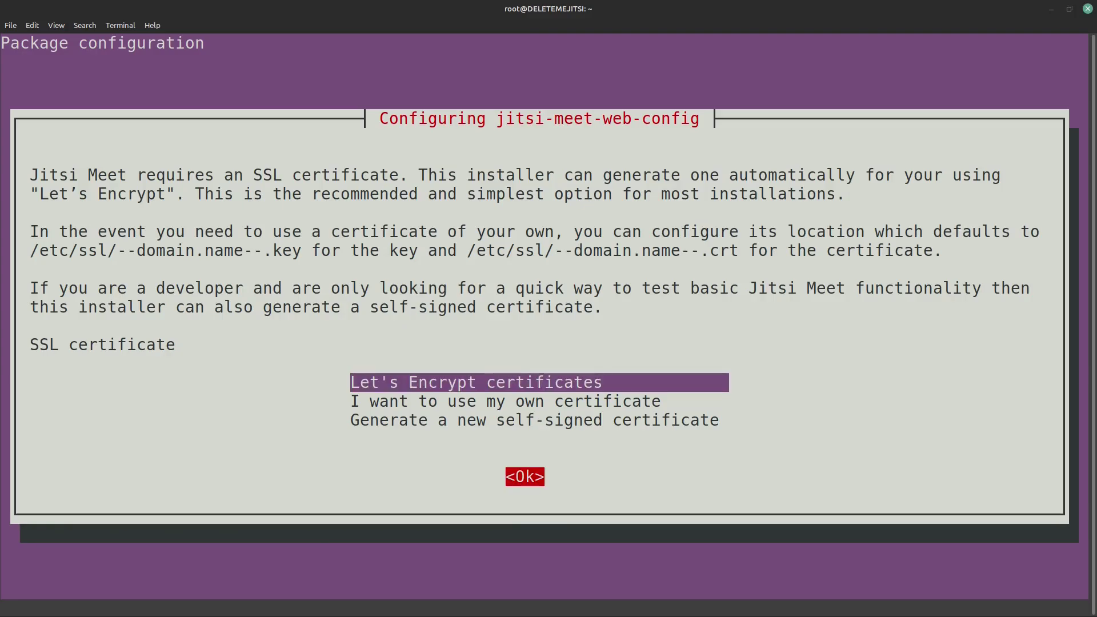
key("Return")
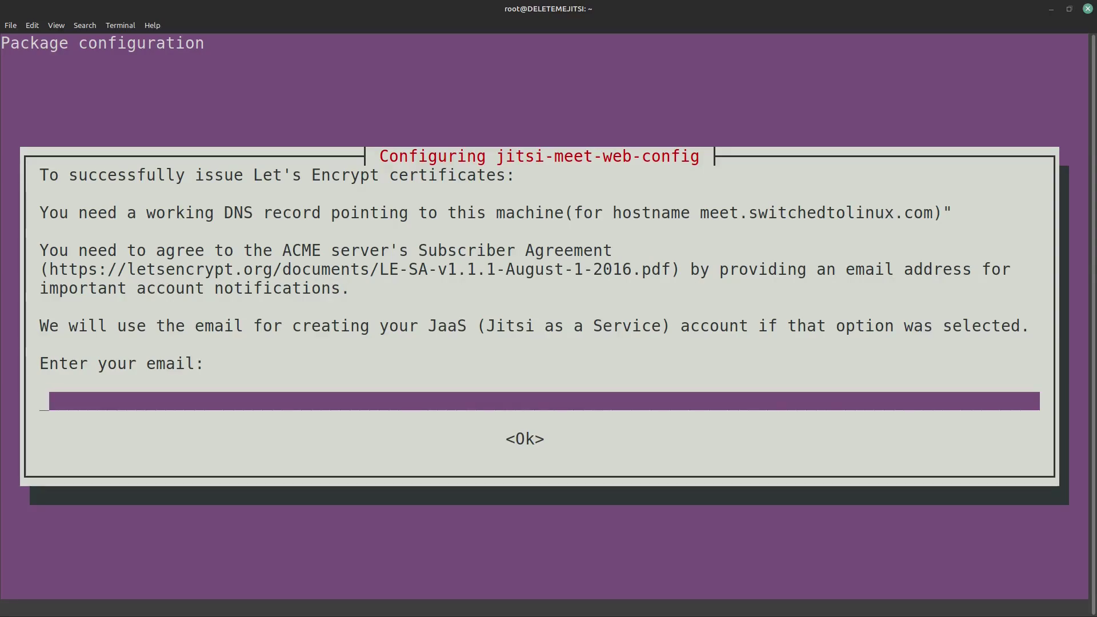
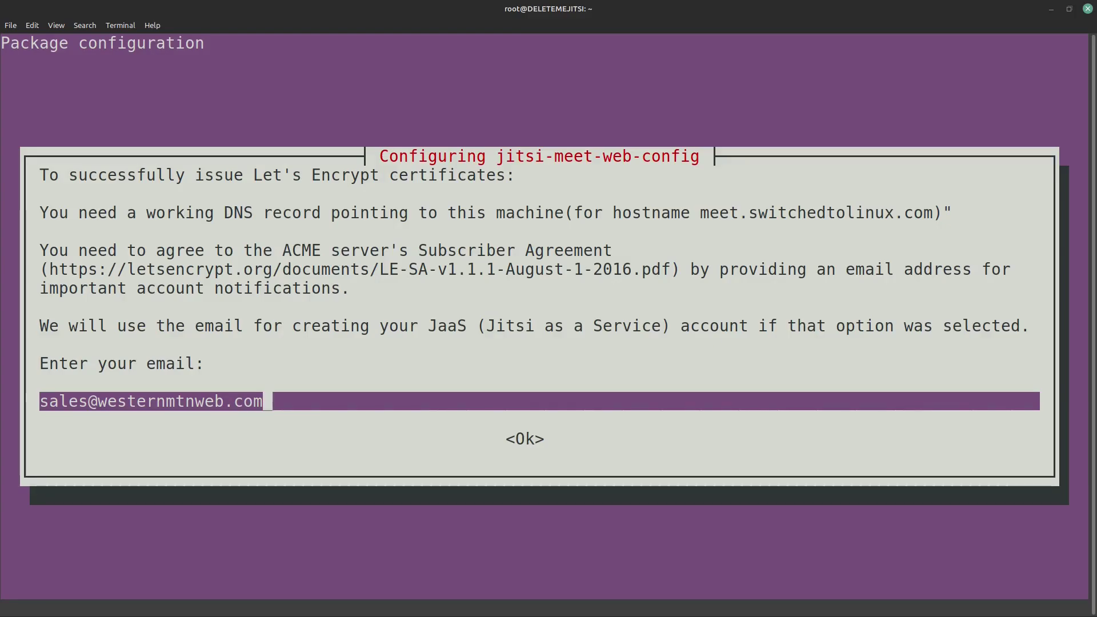
Step: Enter the contact e-mail address for the certificate and decline telephony
key("Tab")
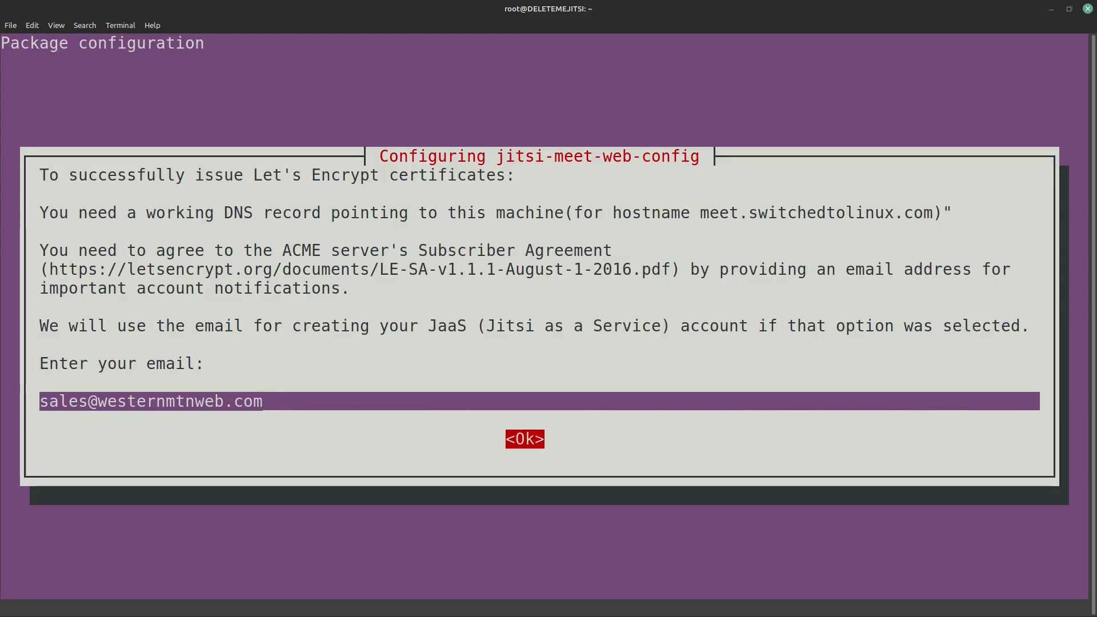
key("Return")
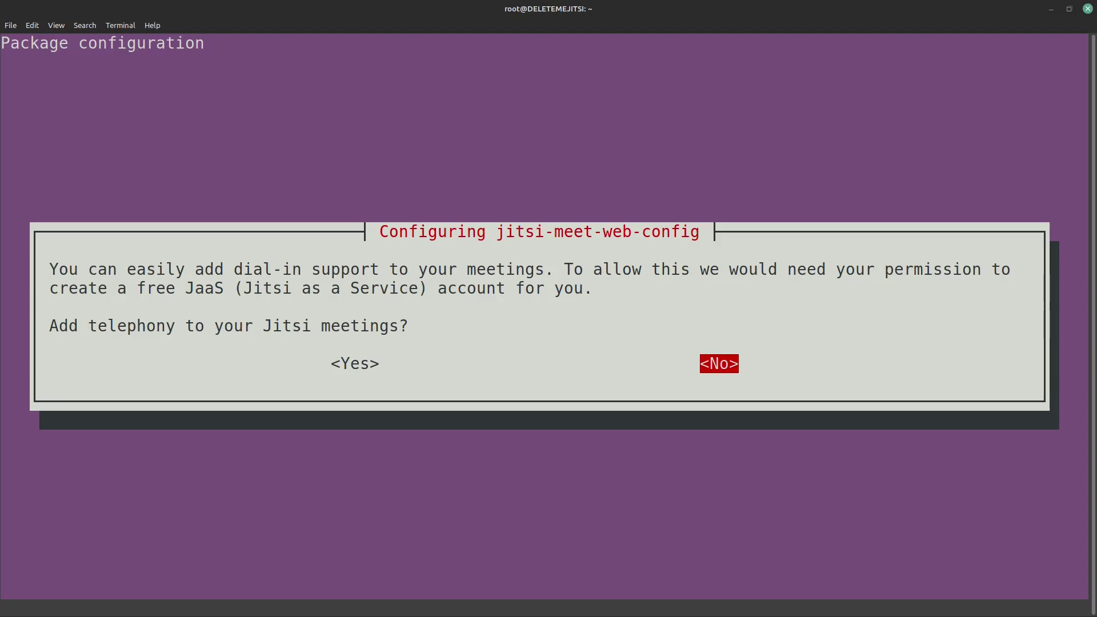
key("Return")
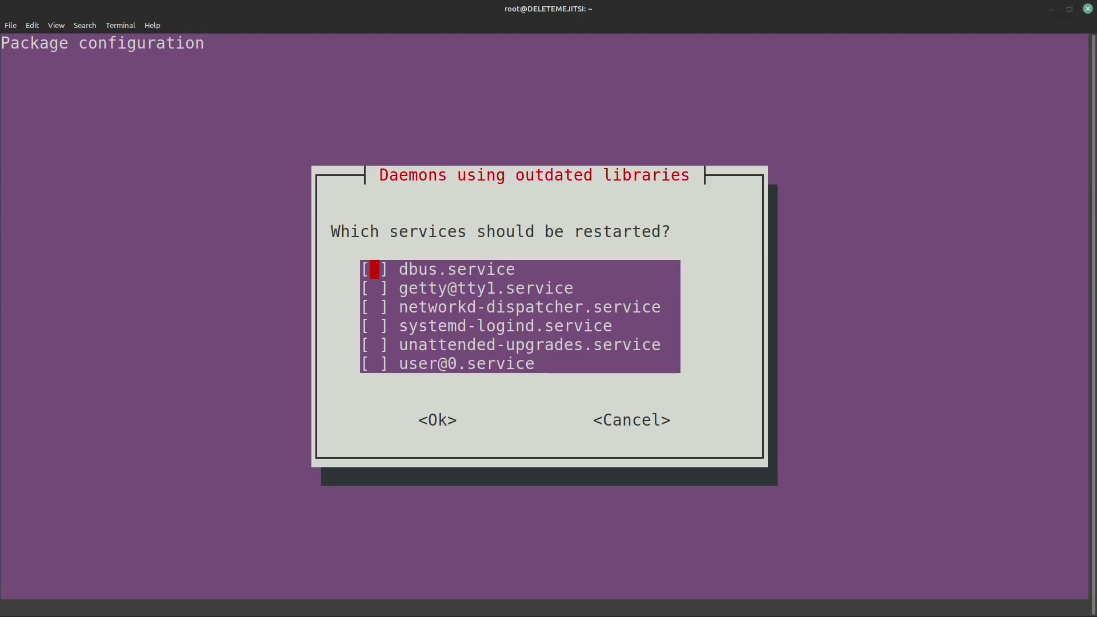
Step: Accept the needrestart dialog and enter the contact e-mail to install the Let's Encrypt certificate
key("Tab")
key("Return")
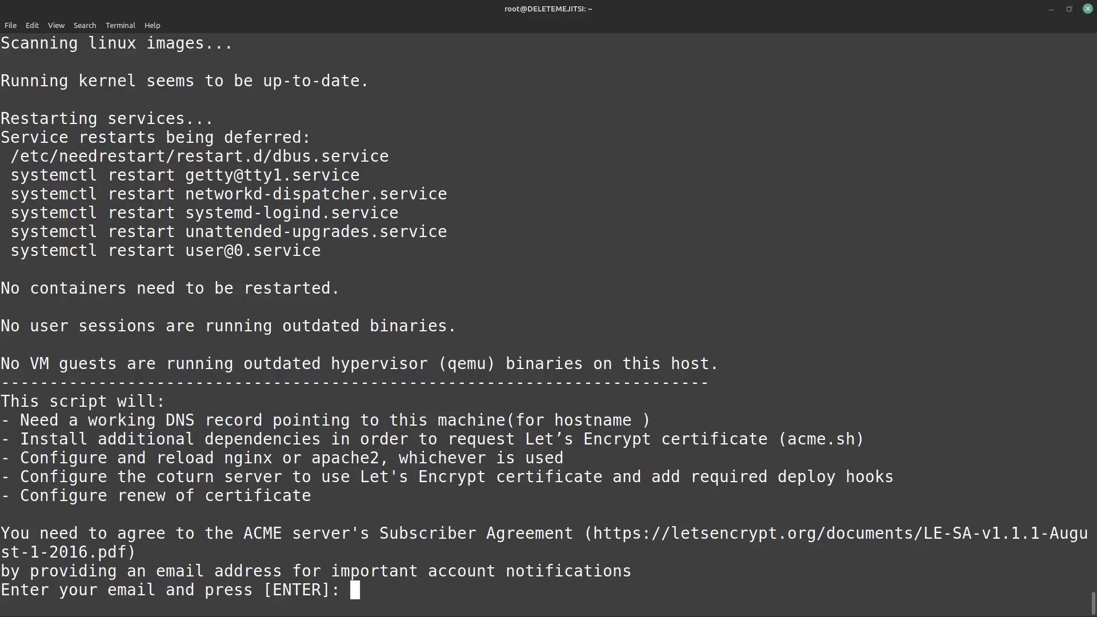
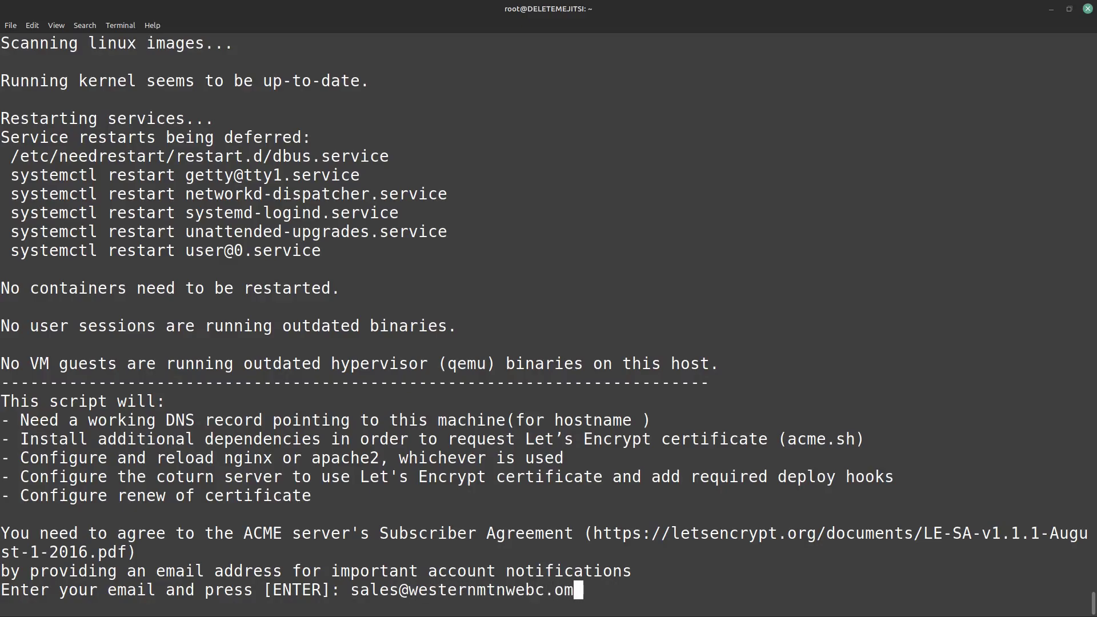
key("Return")
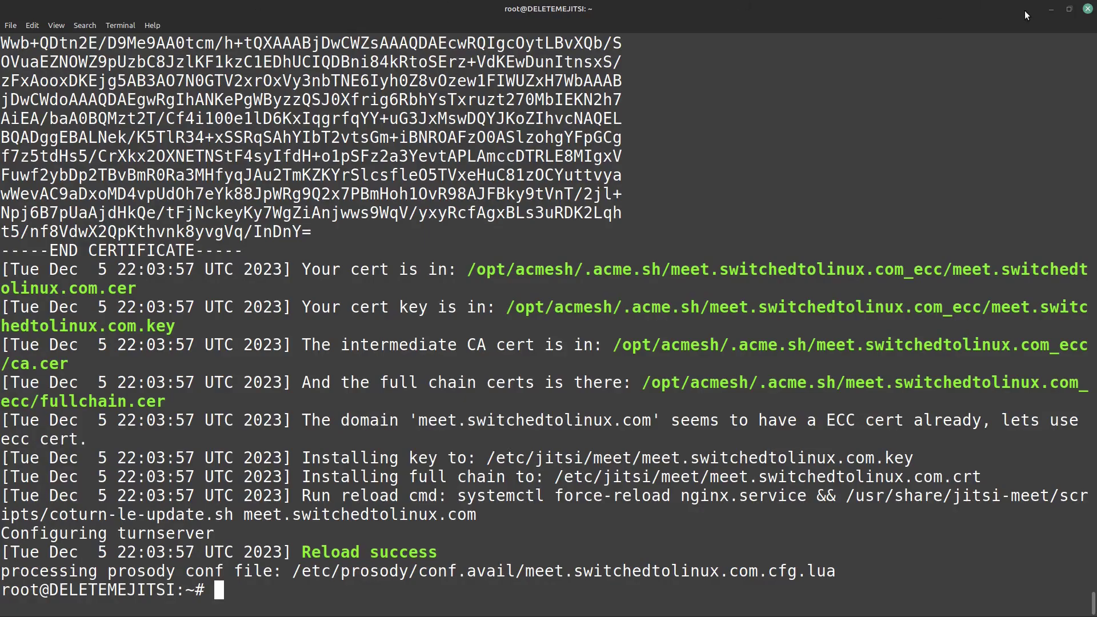
left_click(1050, 9)
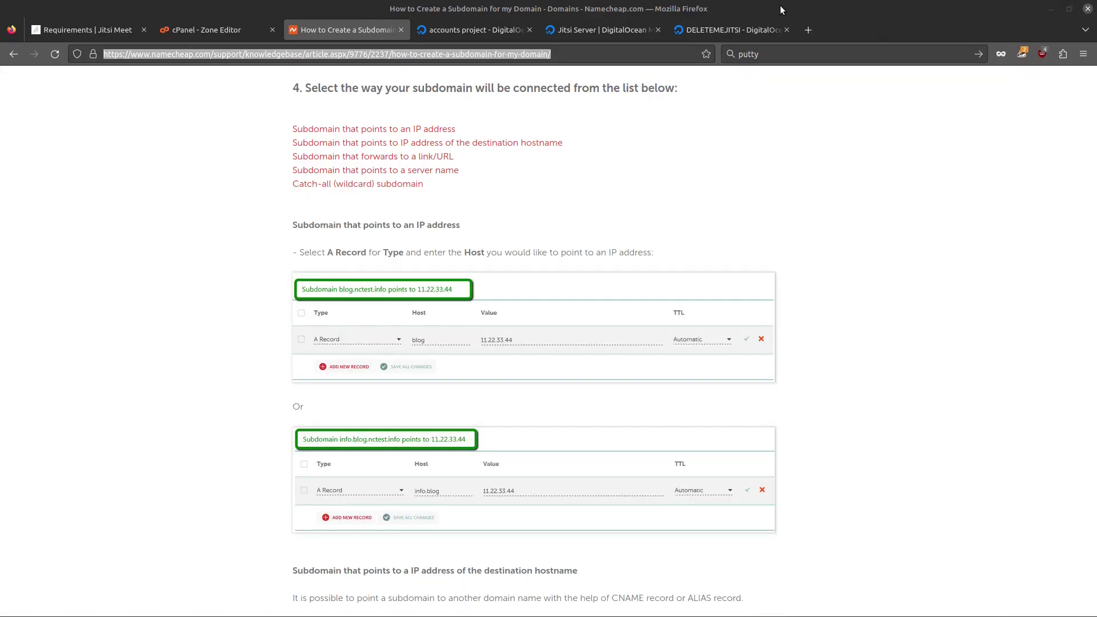
Step: In a new tab, start meeting 'bob' on meet.switchedtolinux.com, allowing camera and Family 17h microphone
left_click(811, 26)
left_click(172, 181)
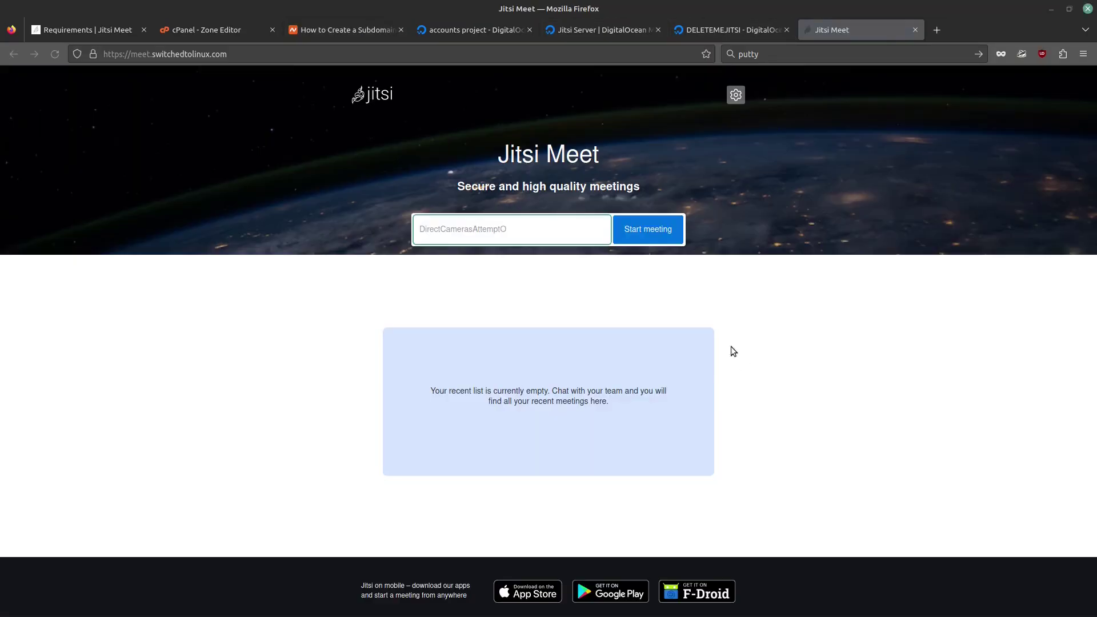
type("bob")
key("Return")
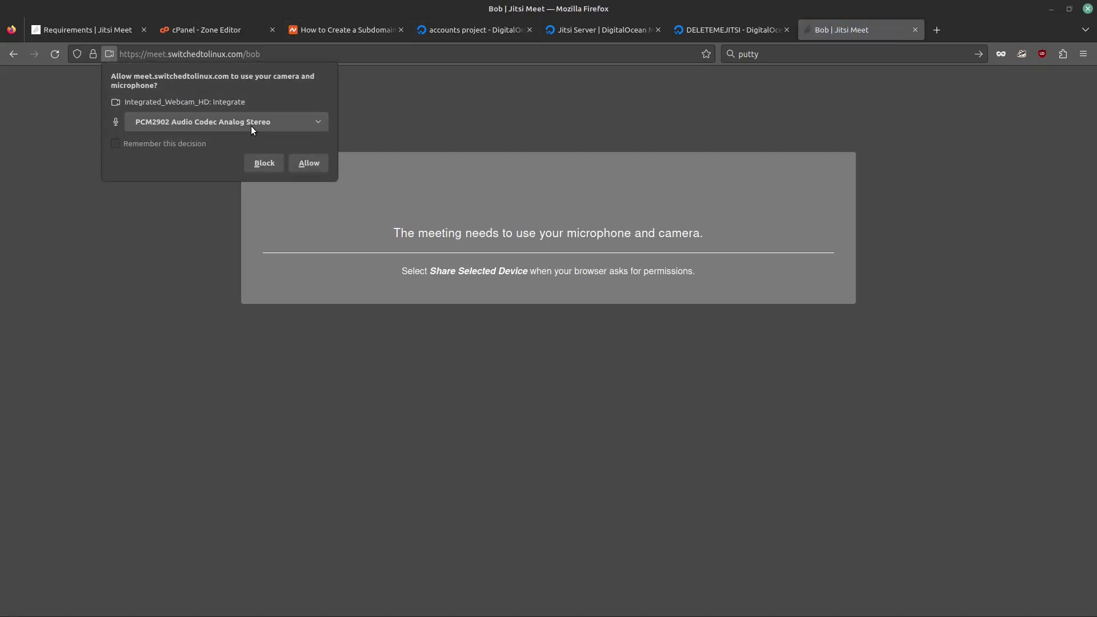
left_click(252, 125)
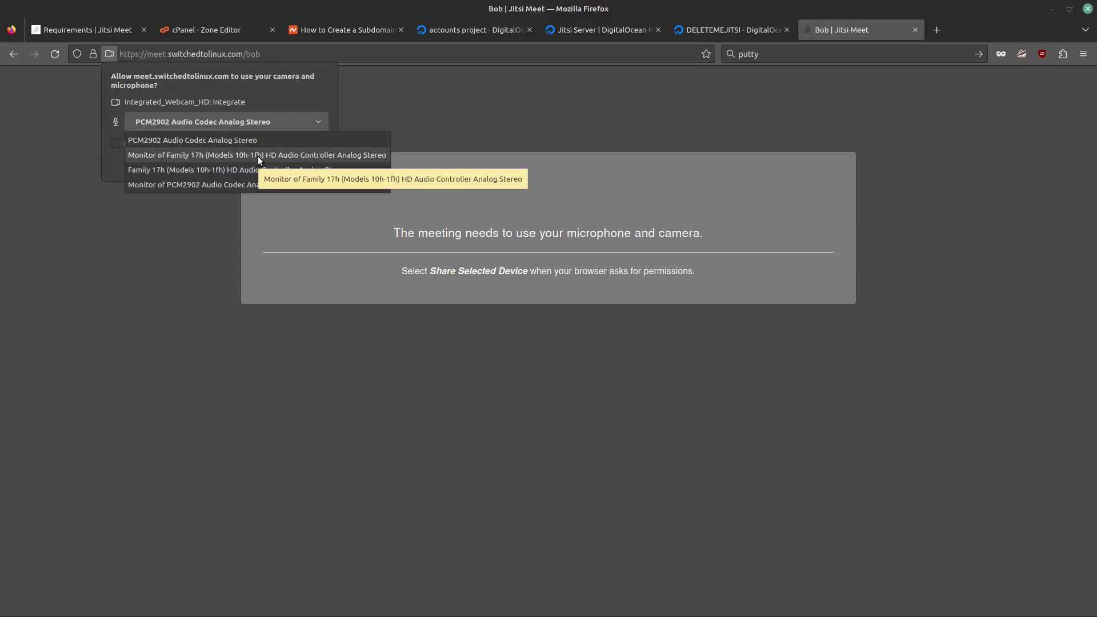
left_click(204, 170)
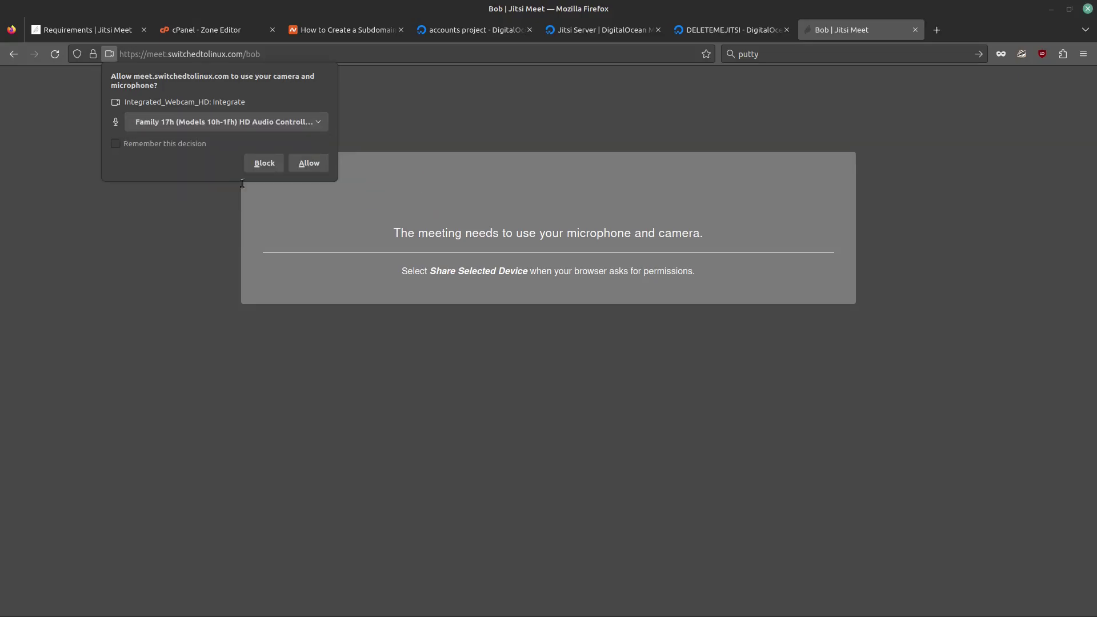
left_click(316, 164)
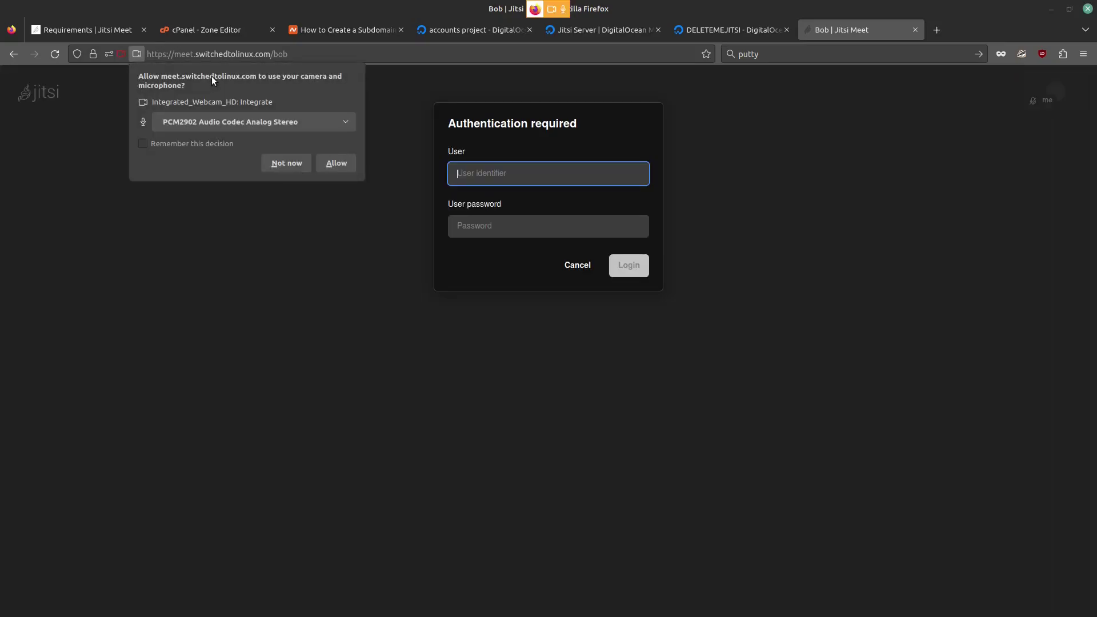
left_click(268, 123)
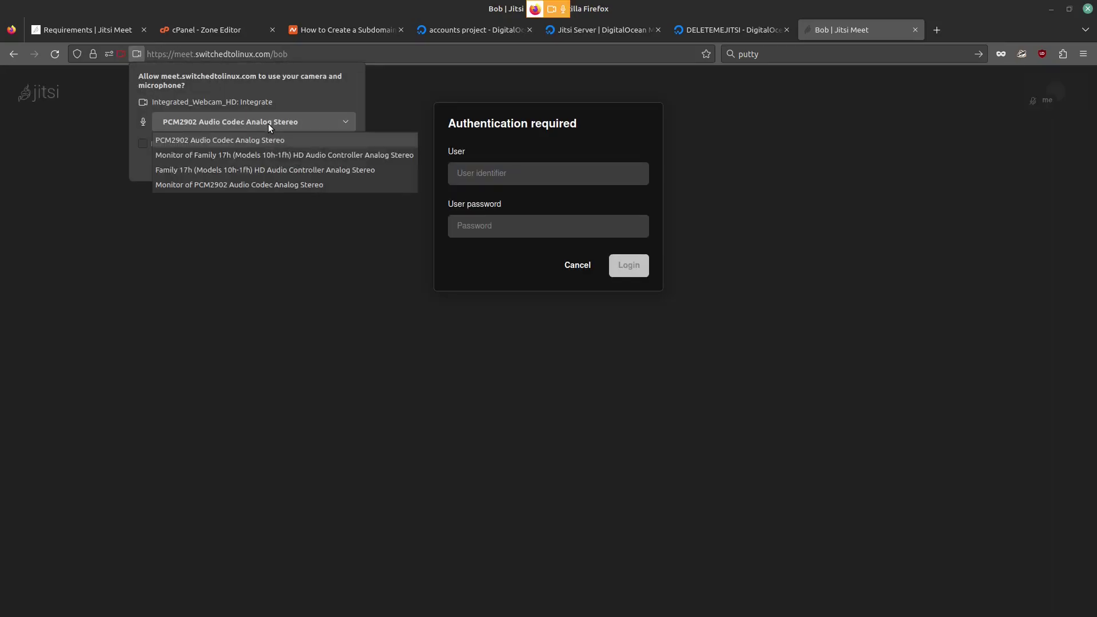
left_click(277, 176)
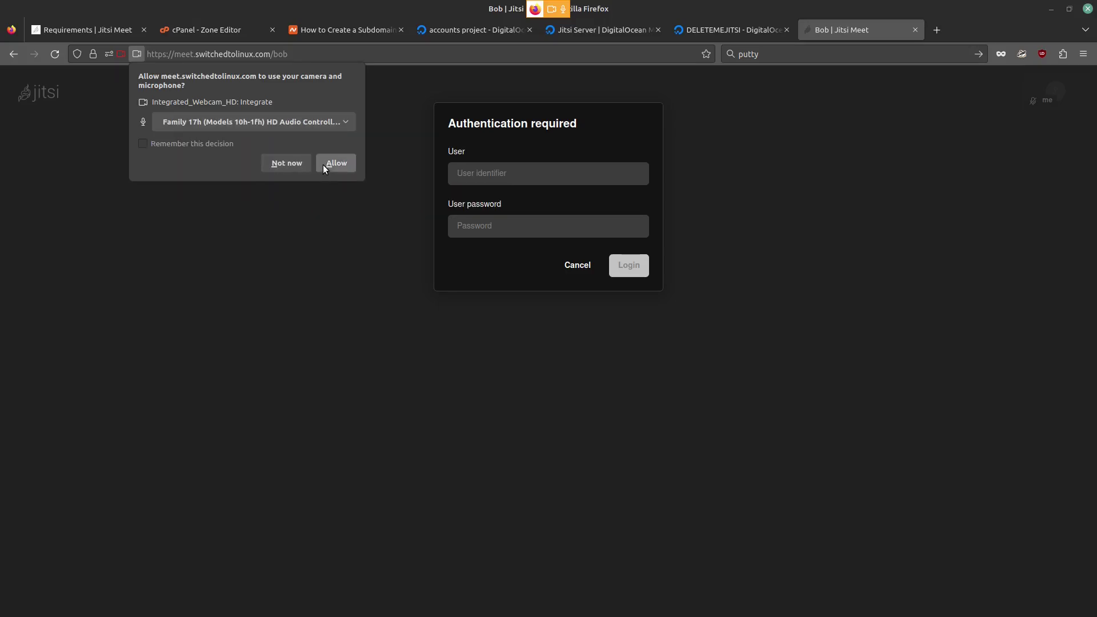
left_click(324, 165)
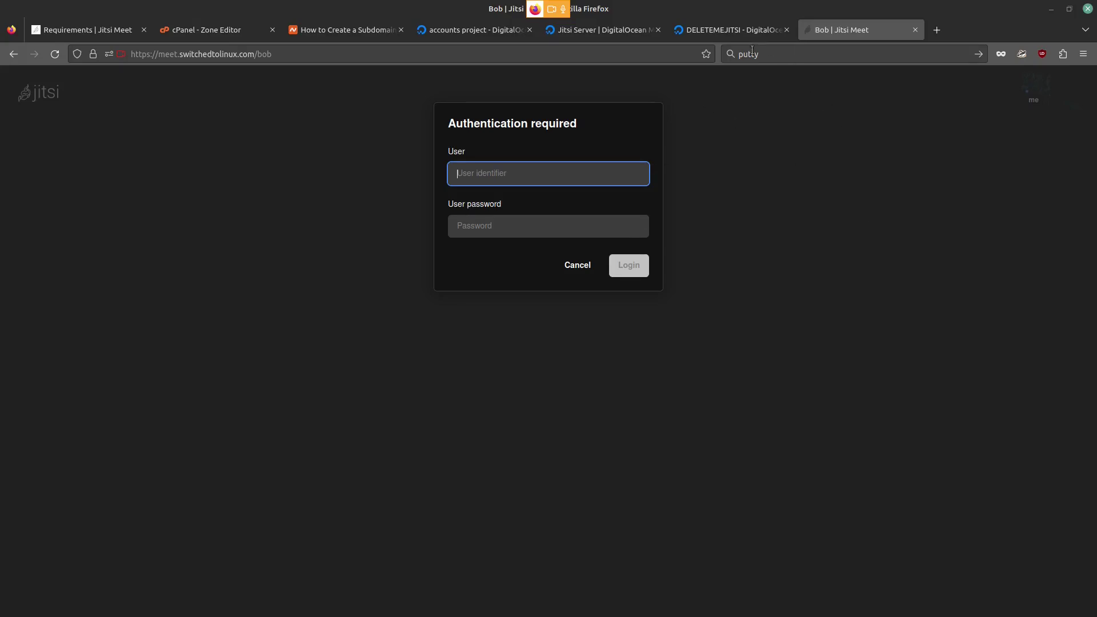
Step: Find Step 4 of the Jitsi Server Marketplace instructions and copy the prosodyctl register command
left_click(711, 32)
left_click(600, 29)
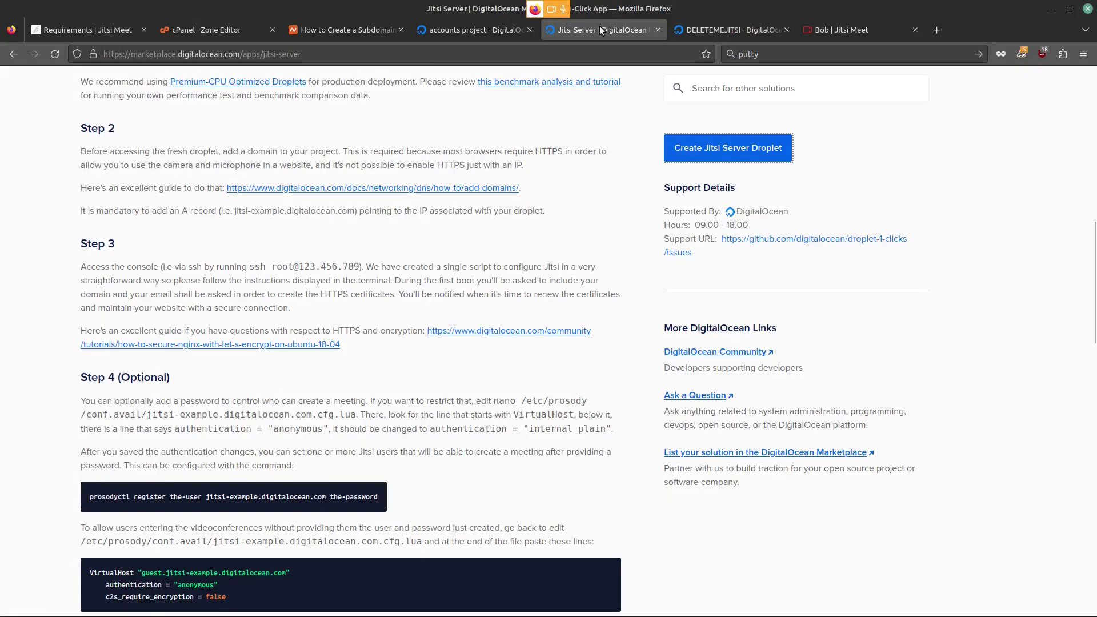
scroll(377, 273, "down", 5)
scroll(377, 273, "up", 2)
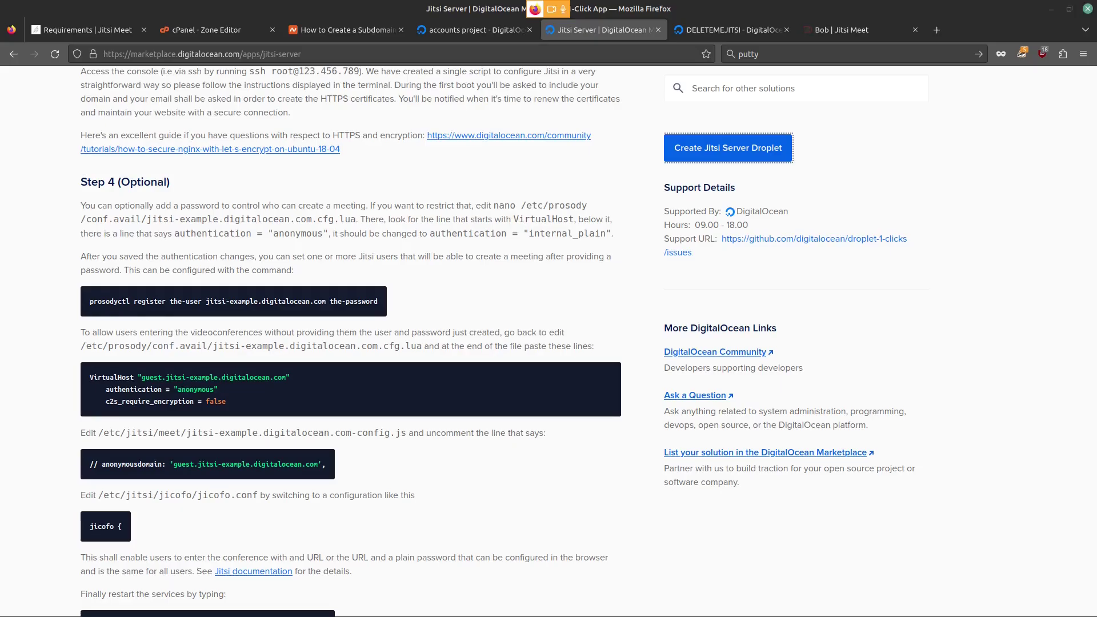
key("alt+Tab")
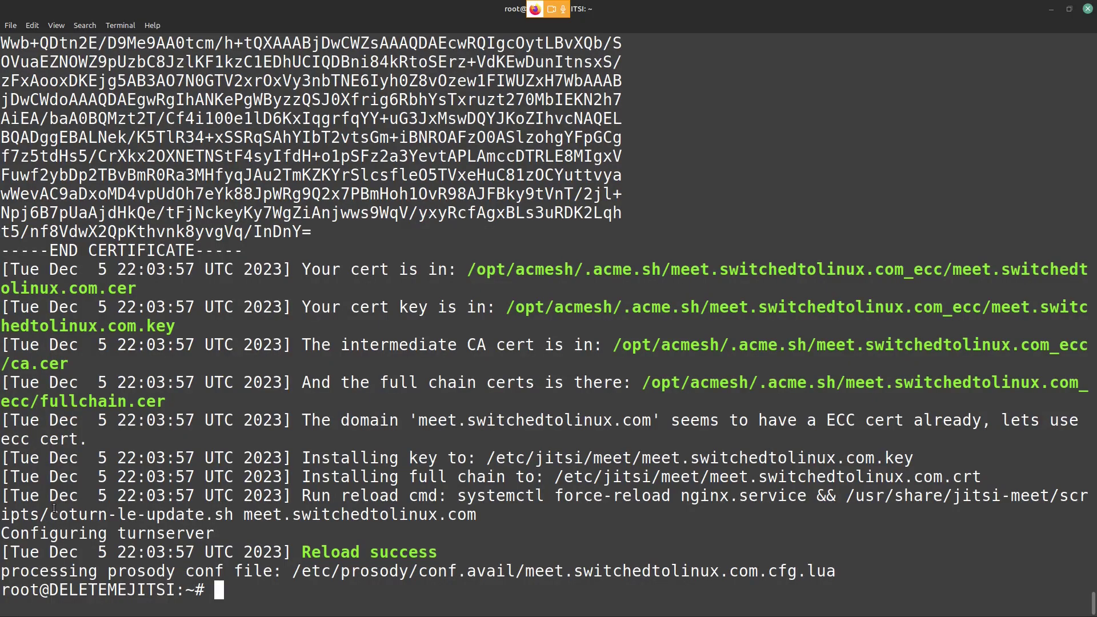
key("alt+Tab")
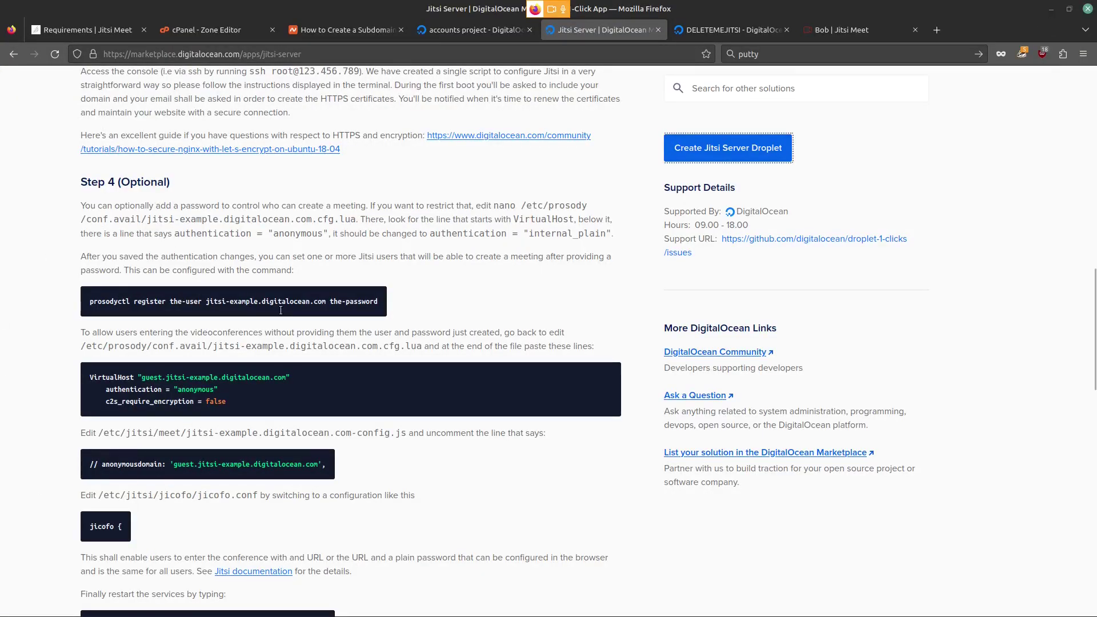
scroll(280, 310, "up", 2)
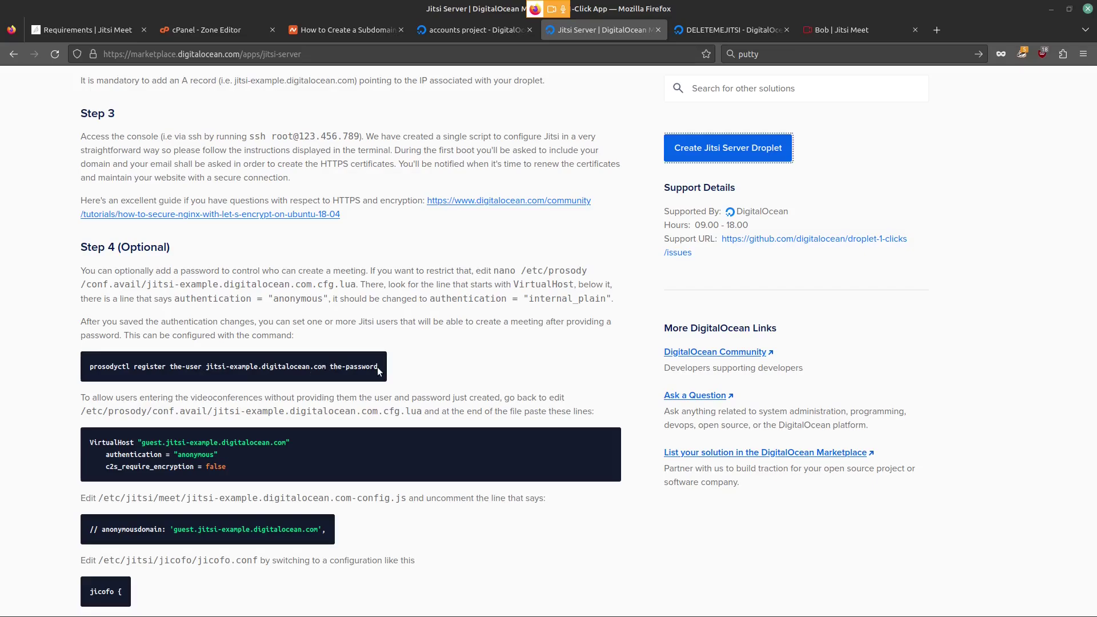
left_click_drag(379, 366, 102, 361)
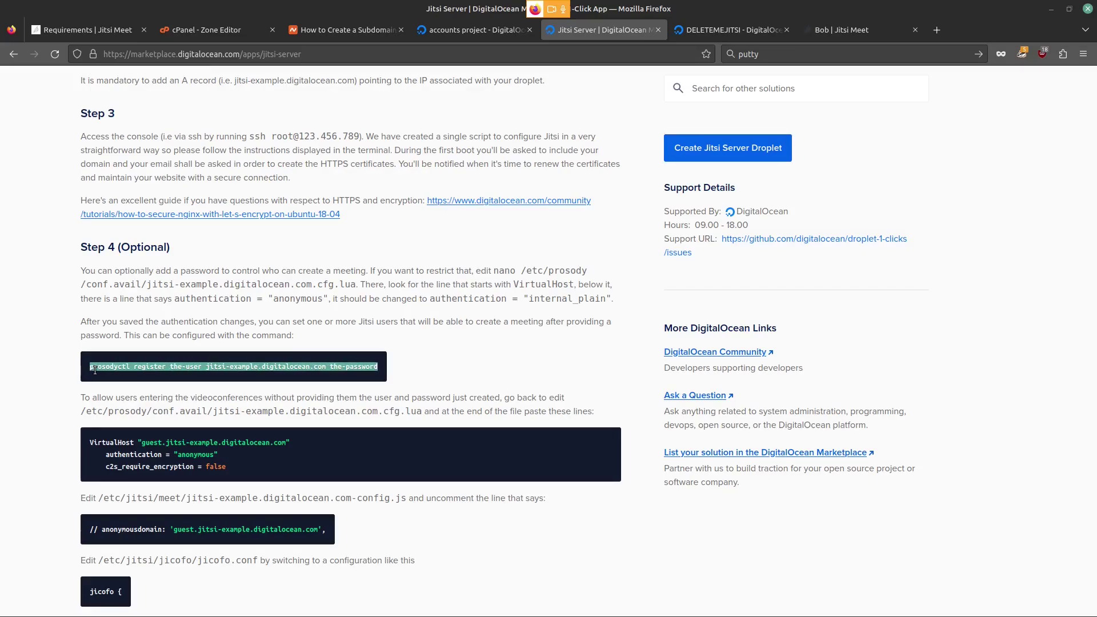
right_click(95, 370)
left_click(138, 381)
key("alt+Tab")
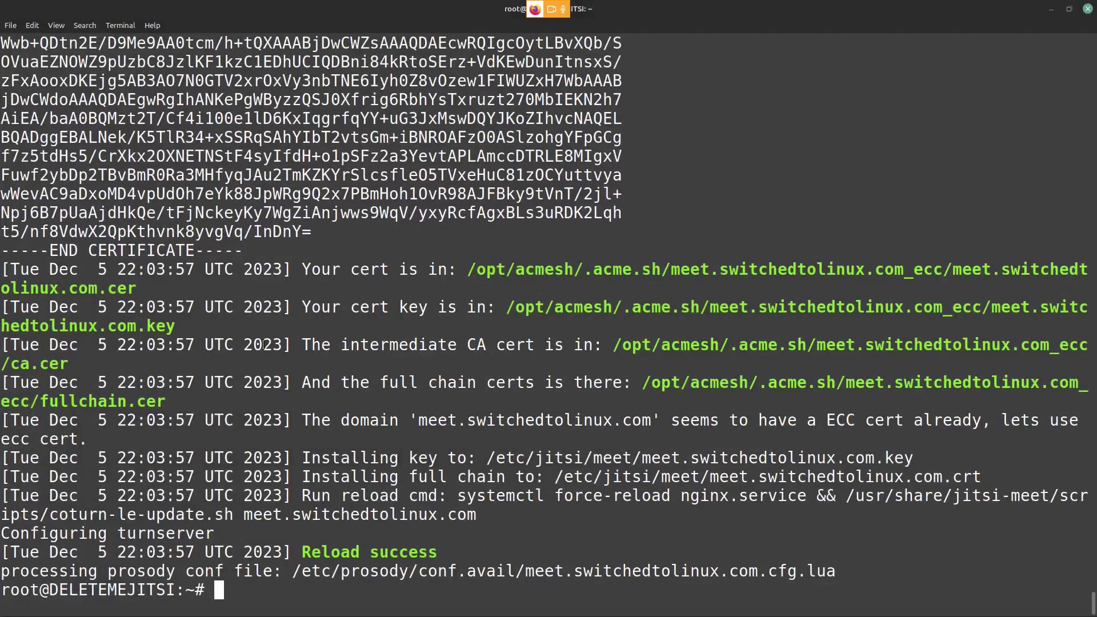
Step: Paste the prosodyctl register command, replacing the placeholder user name and setting the host to meet
key("ctrl+shift+v")
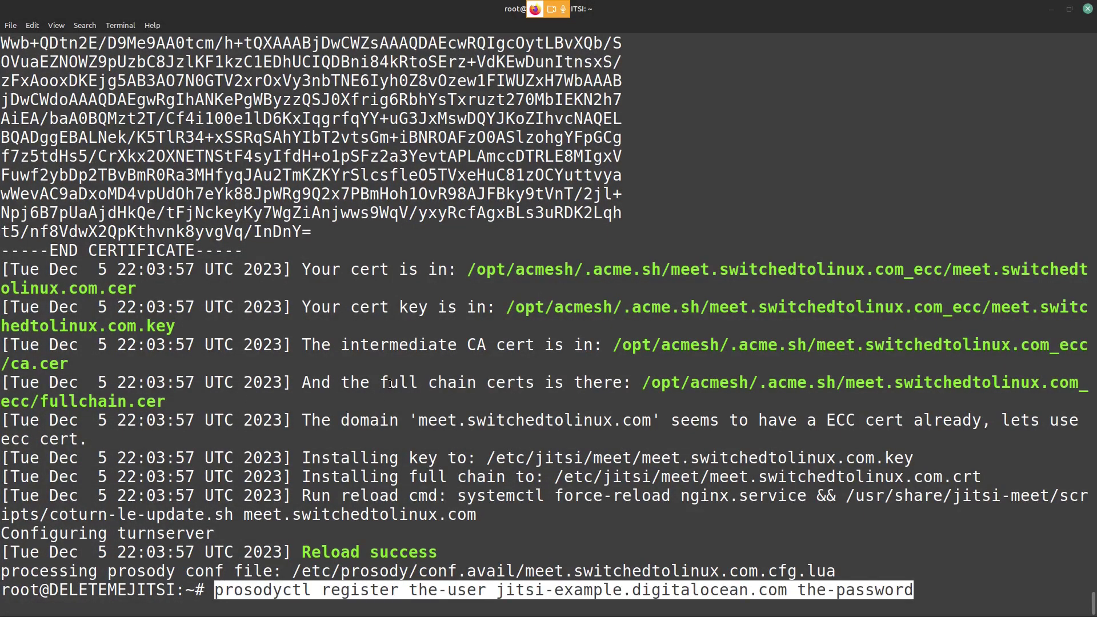
key("Left")
key("Left")
key("Left")
key("Left")
key("Left")
key("Left")
key("Left")
key("Left")
key("Left")
key("Left")
key("Left")
key("Left")
key("Left")
key("Left")
key("Left")
key("Left")
key("Left")
key("Left")
key("Left")
key("Left")
key("ctrl+Left")
key("ctrl+Left")
key("ctrl+Left")
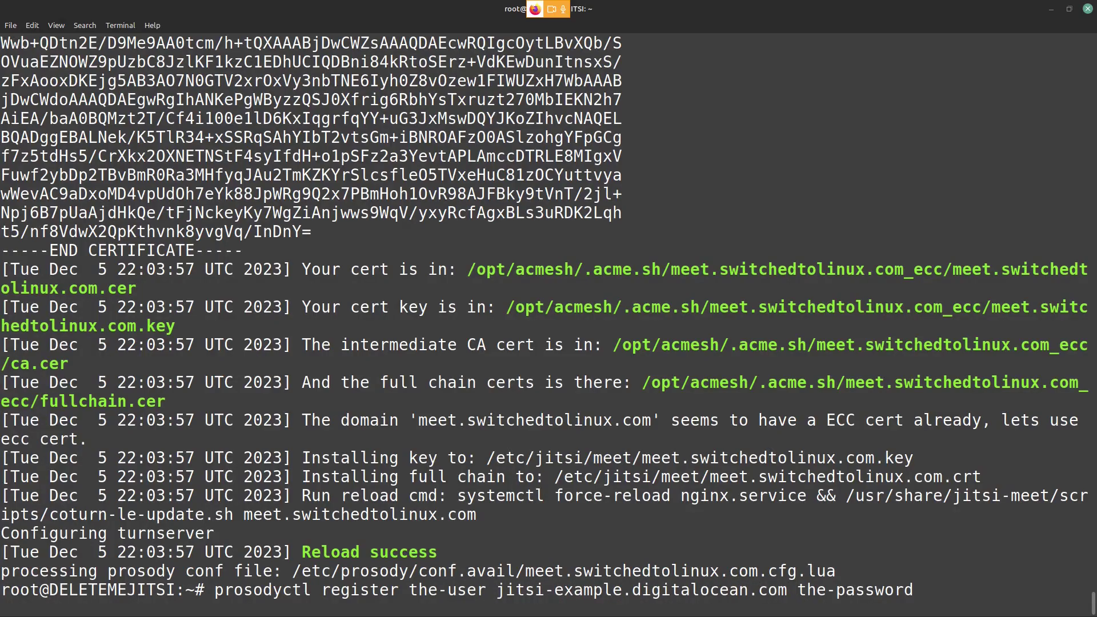
key("BackSpace")
key("BackSpace")
key("BackSpace")
key("BackSpace")
key("BackSpace")
key("BackSpace")
key("BackSpace")
key("BackSpace")
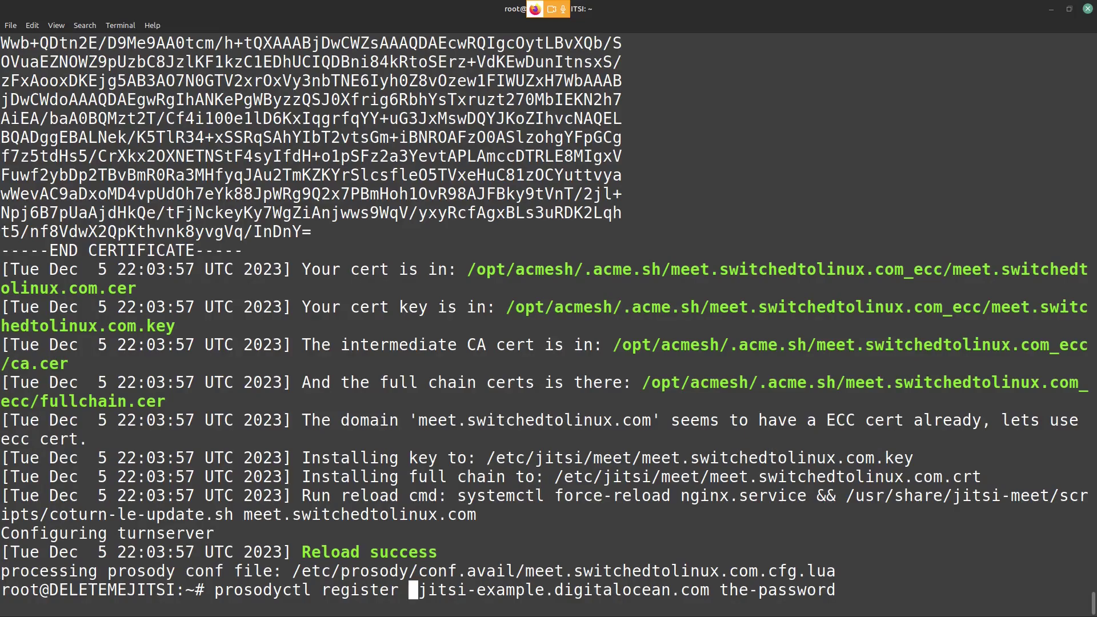
type("bob")
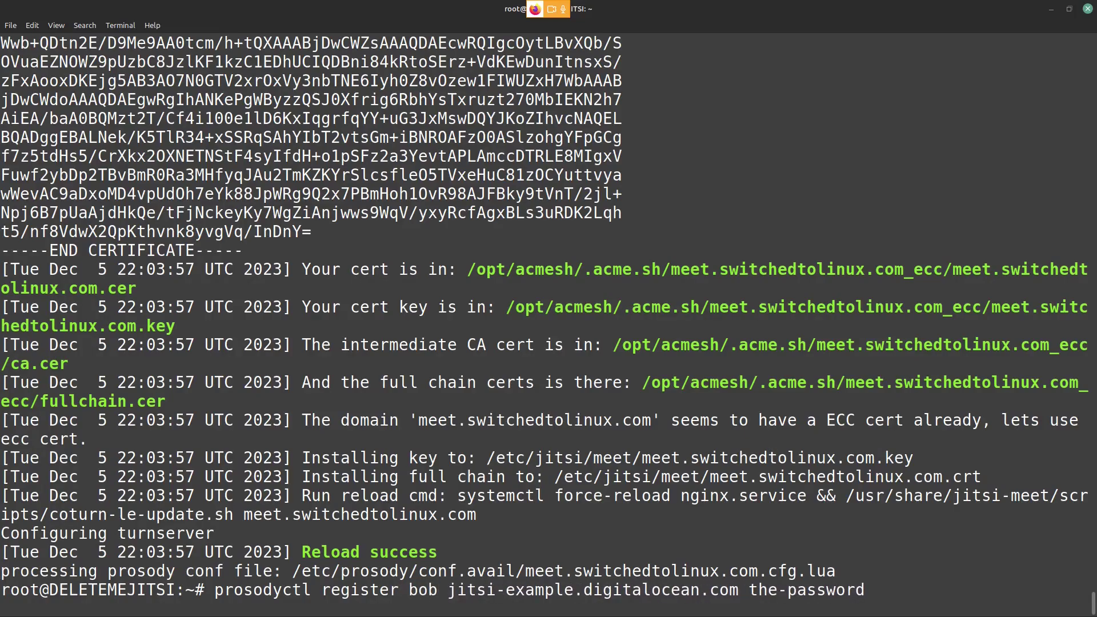
key("Right")
key("Right")
key("Right")
key("Left")
key("Right")
key("Right")
key("Right")
key("Right")
key("Right")
key("Right")
key("Right")
key("Right")
key("Right")
key("Right")
key("Right")
key("Right")
key("BackSpace")
key("BackSpace")
key("BackSpace")
key("BackSpace")
key("BackSpace")
key("BackSpace")
key("BackSpace")
key("BackSpace")
key("BackSpace")
key("BackSpace")
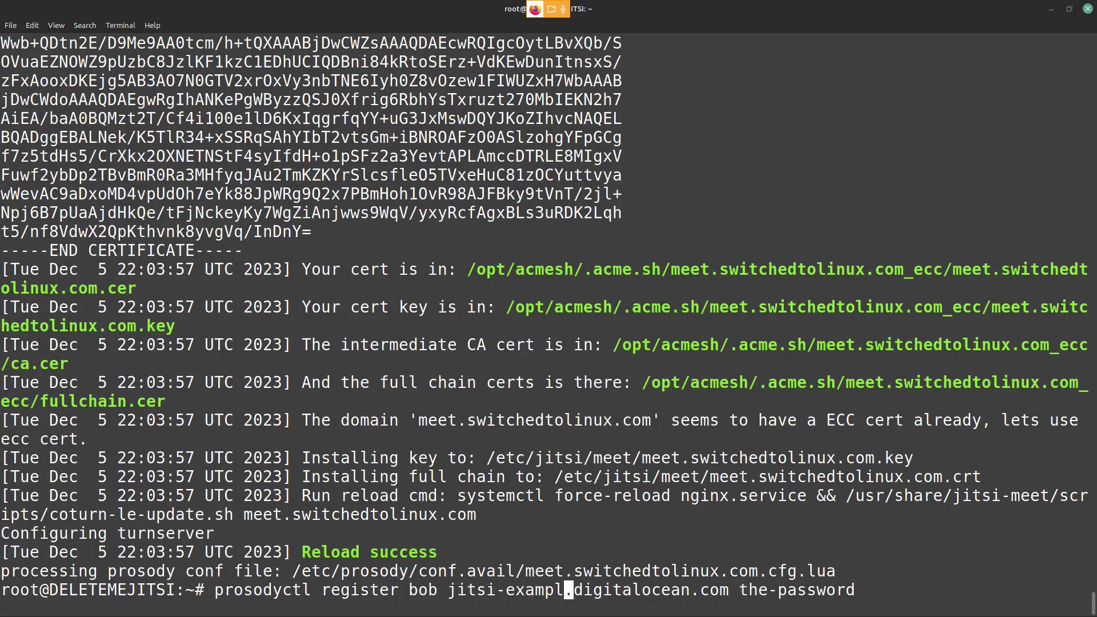
key("BackSpace")
key("BackSpace")
key("BackSpace")
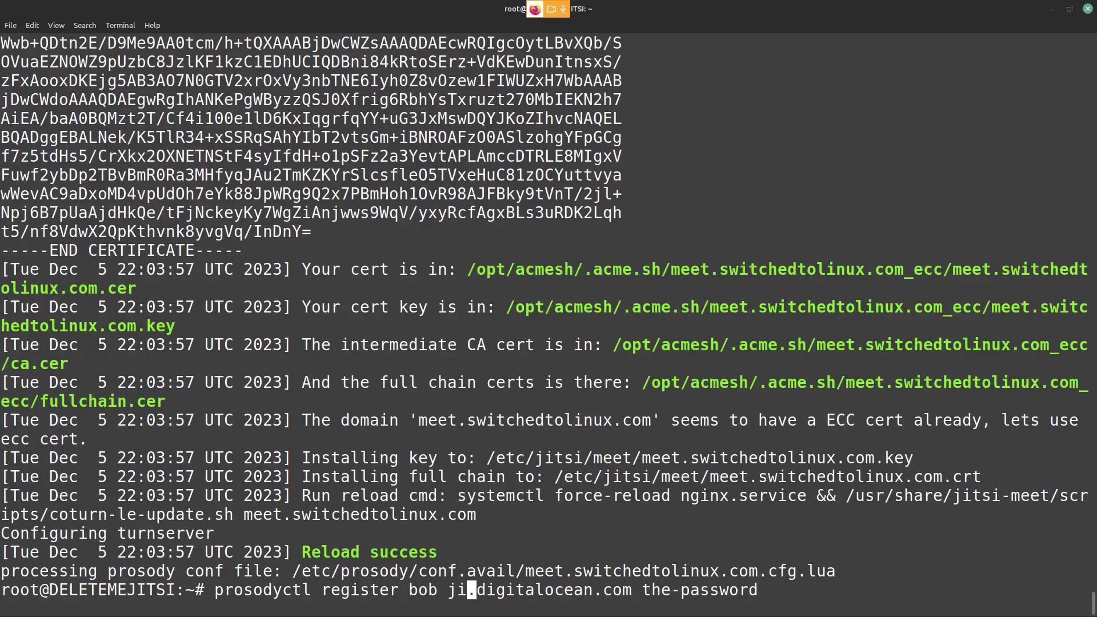
type("meet")
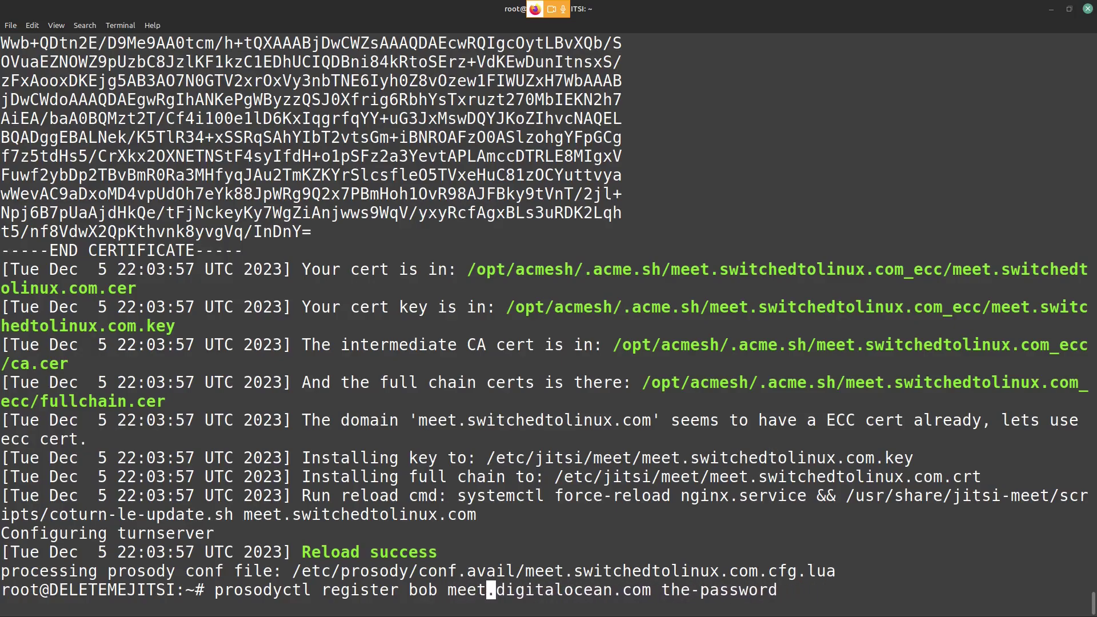
Step: Complete the domain as meet.switchedtolinux.com, enter the user's password, and run the registration
key("Right")
key("Right")
key("Right")
key("Right")
key("Right")
key("Right")
key("Right")
key("Right")
key("Right")
key("Right")
key("Right")
key("Right")
key("Right")
key("Right")
key("BackSpace")
key("BackSpace")
key("BackSpace")
key("BackSpace")
key("BackSpace")
key("BackSpace")
key("BackSpace")
key("BackSpace")
key("BackSpace")
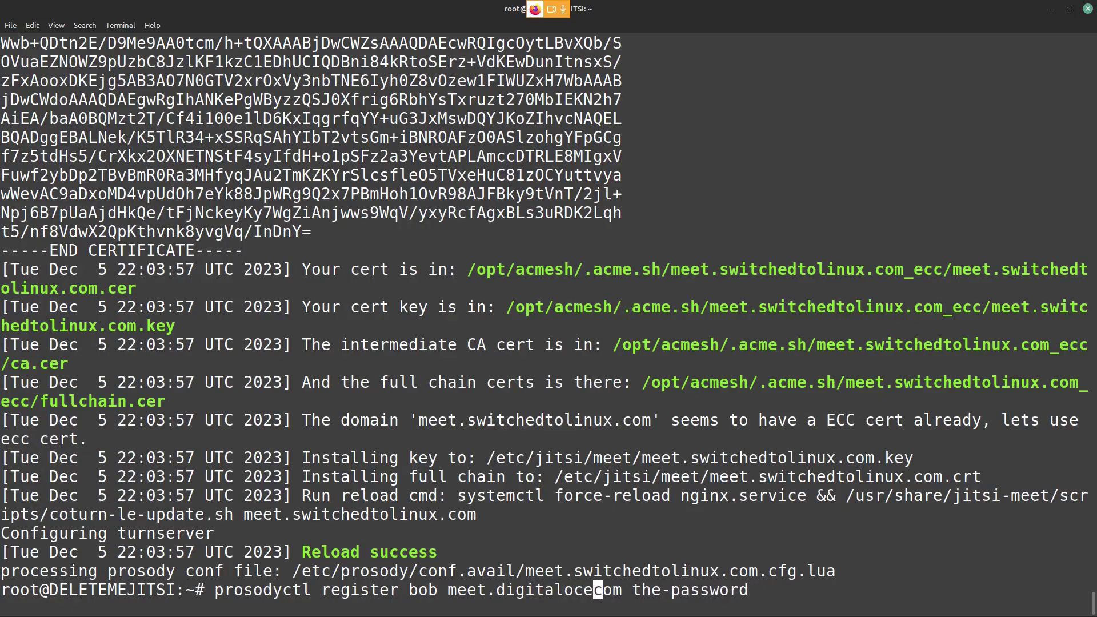
key("BackSpace")
key("BackSpace")
key("BackSpace")
key("BackSpace")
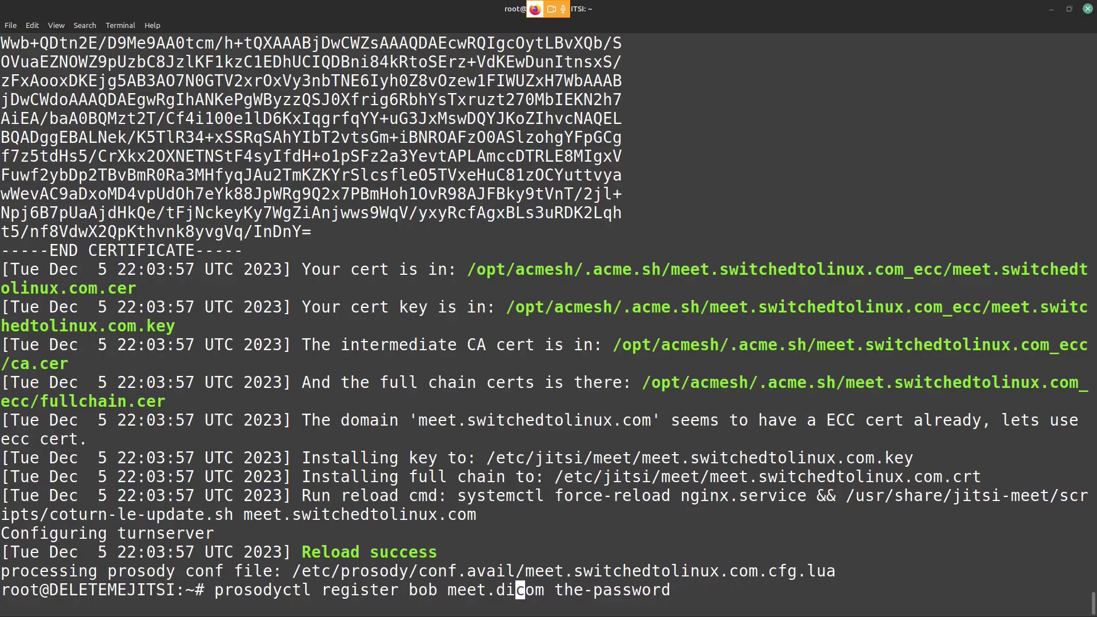
type("switchedtolinux")
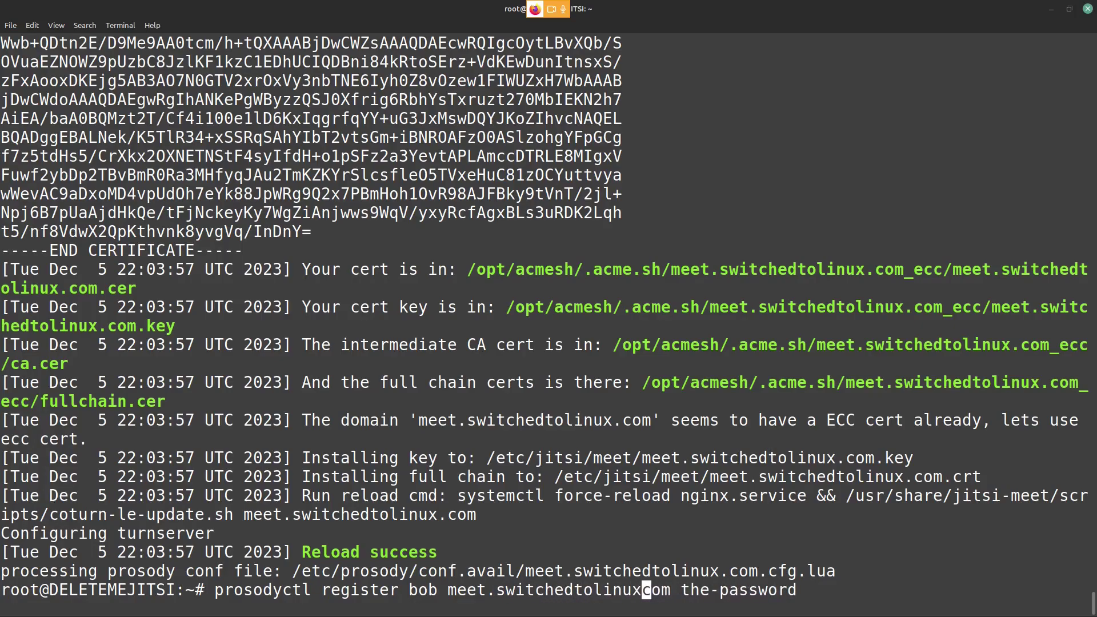
type(".")
key("Right")
key("Right")
key("Right")
key("Right")
key("Right")
key("Right")
key("Right")
key("Right")
key("Right")
key("Right")
key("Right")
key("Right")
key("Right")
key("Right")
key("Right")
key("Right")
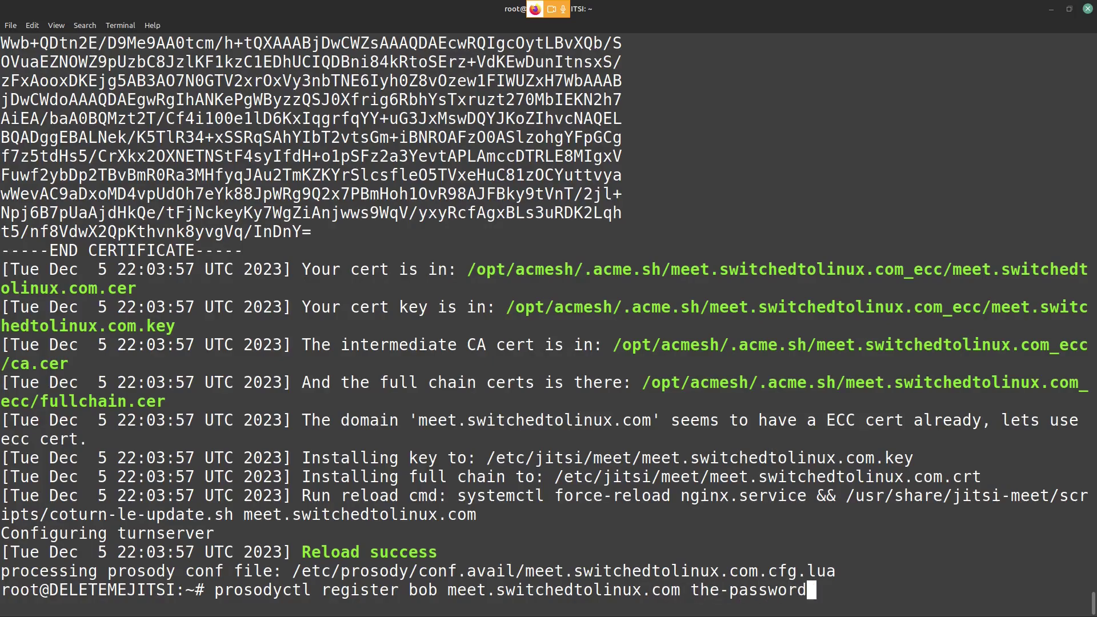
key("BackSpace")
key("BackSpace")
key("BackSpace")
key("BackSpace")
key("BackSpace")
key("BackSpace")
key("BackSpace")
key("BackSpace")
key("BackSpace")
key("BackSpace")
key("BackSpace")
key("BackSpace")
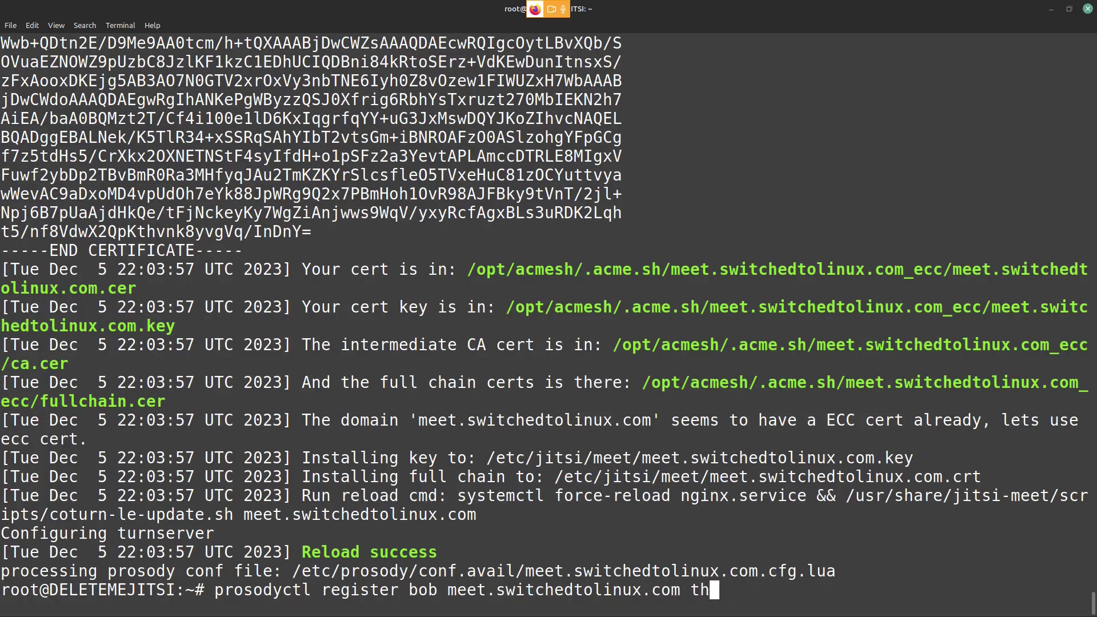
key("BackSpace")
type("123456")
key("BackSpace")
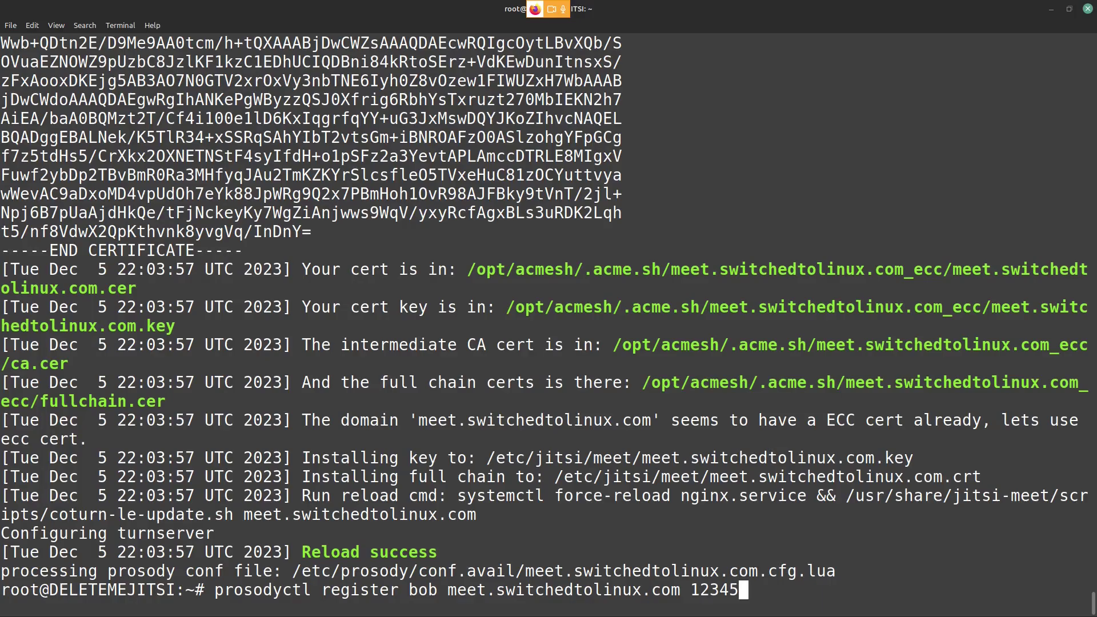
key("Return")
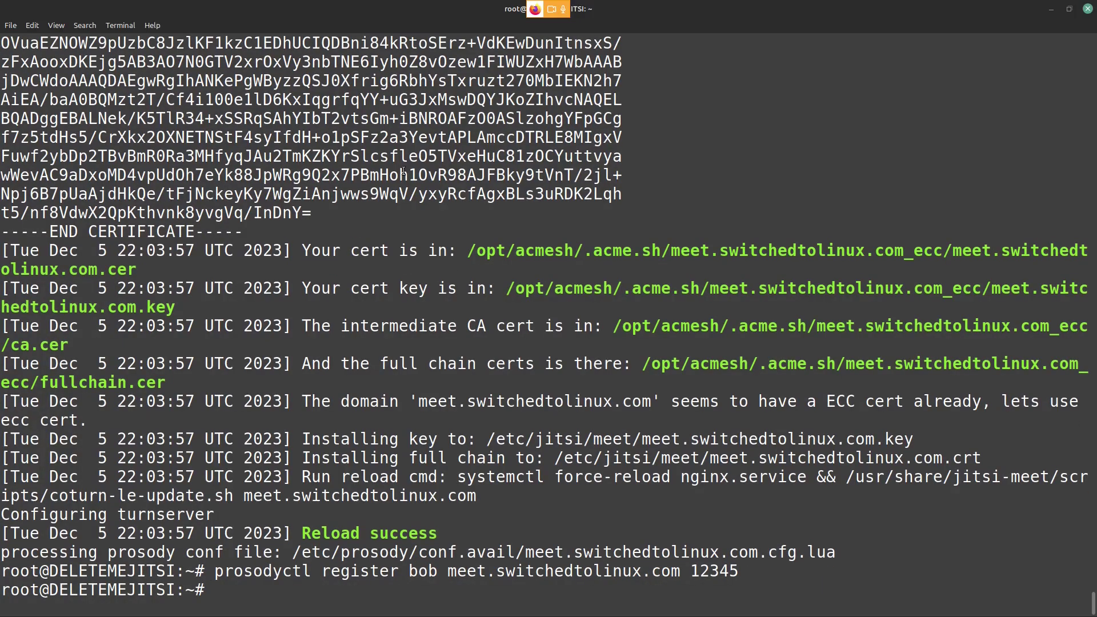
left_click(1052, 9)
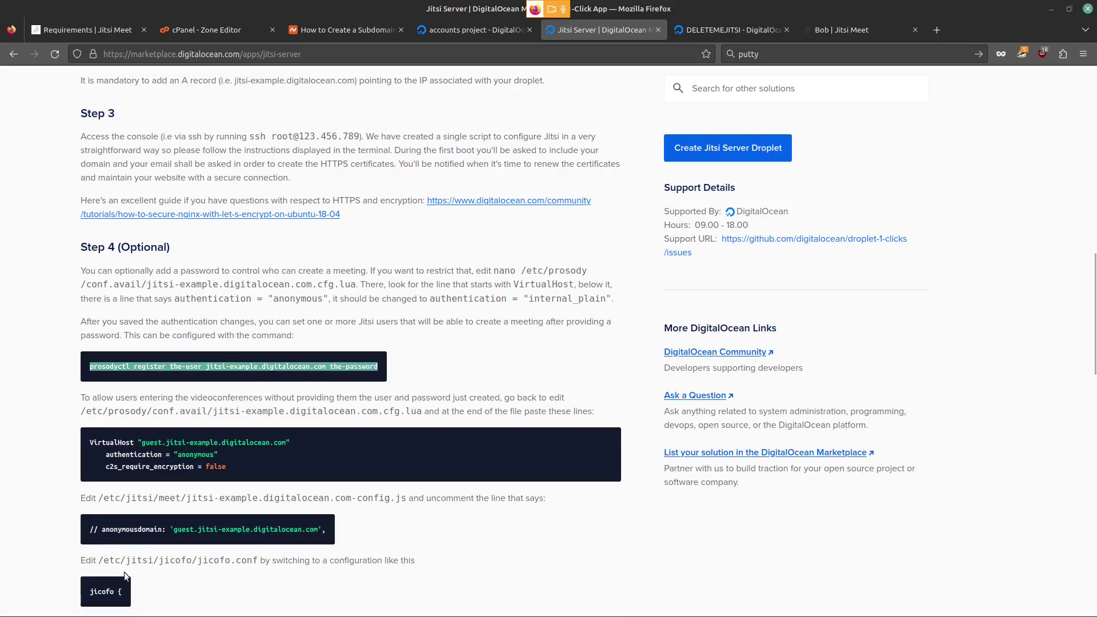
Step: Copy the guide's systemctl restart line for prosody, jicofo, jitsi-videobridge2 and nginx and run it in the terminal
scroll(288, 460, "down", 5)
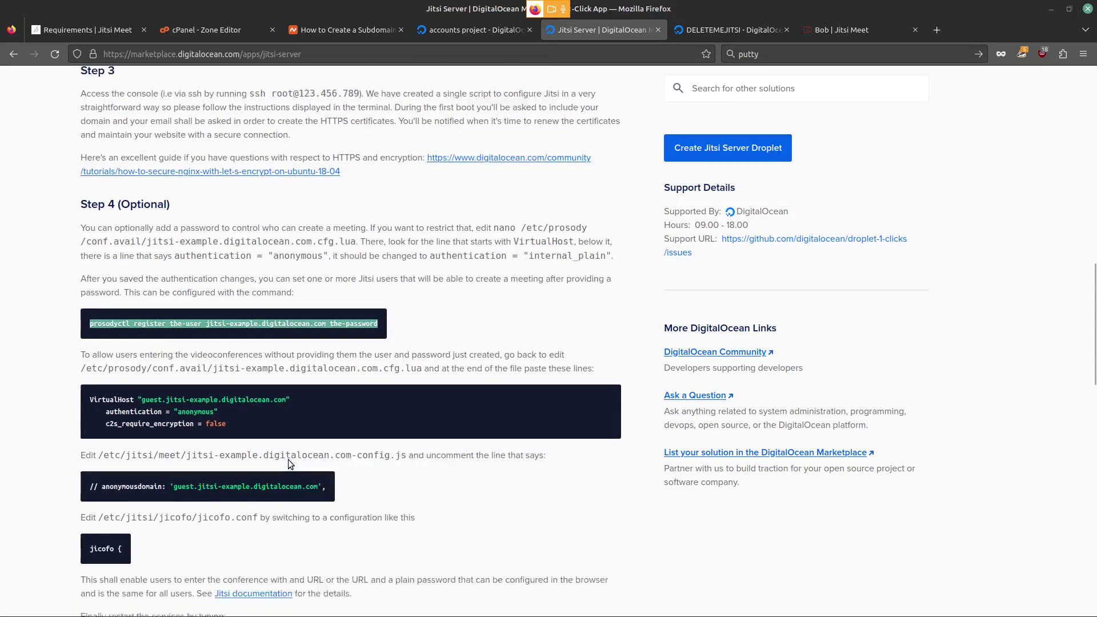
triple_click(188, 428)
right_click(189, 429)
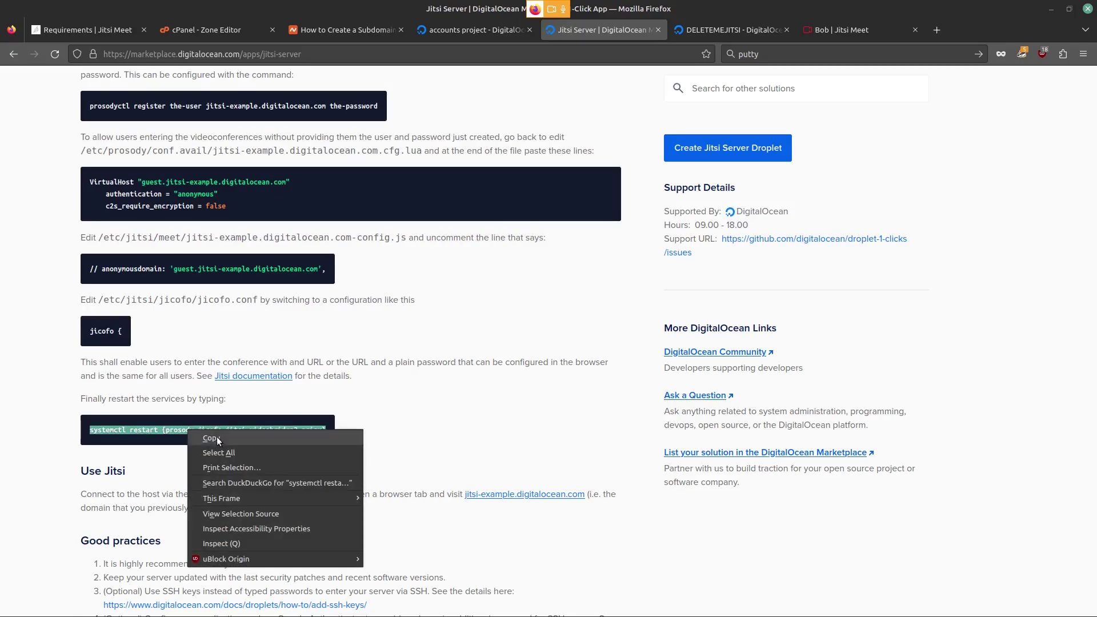
left_click(211, 438)
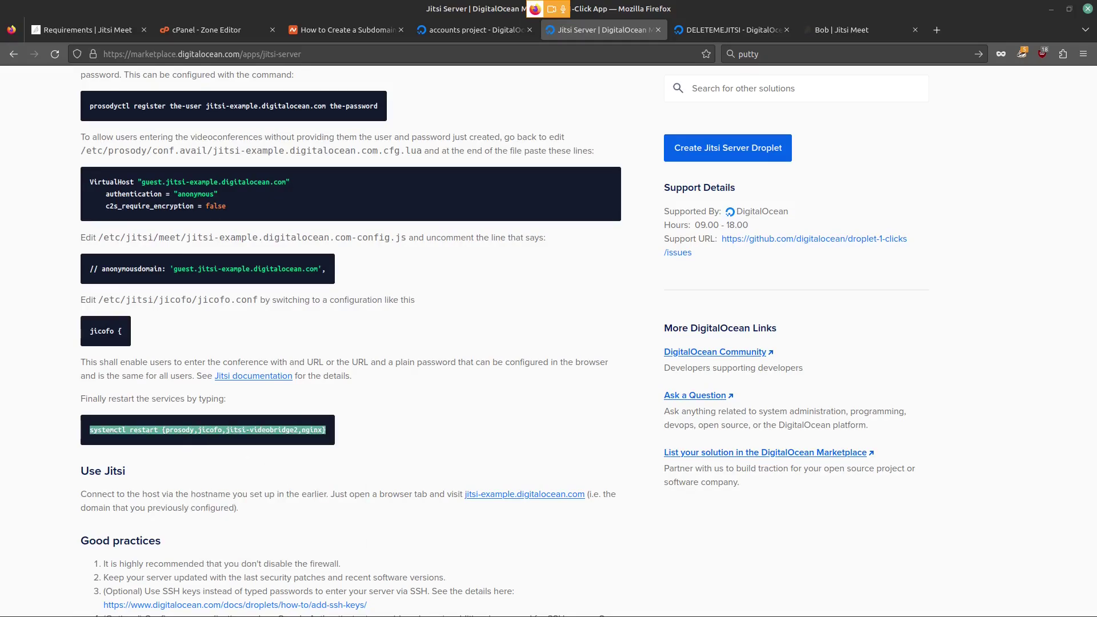
key("alt+Tab")
right_click(275, 591)
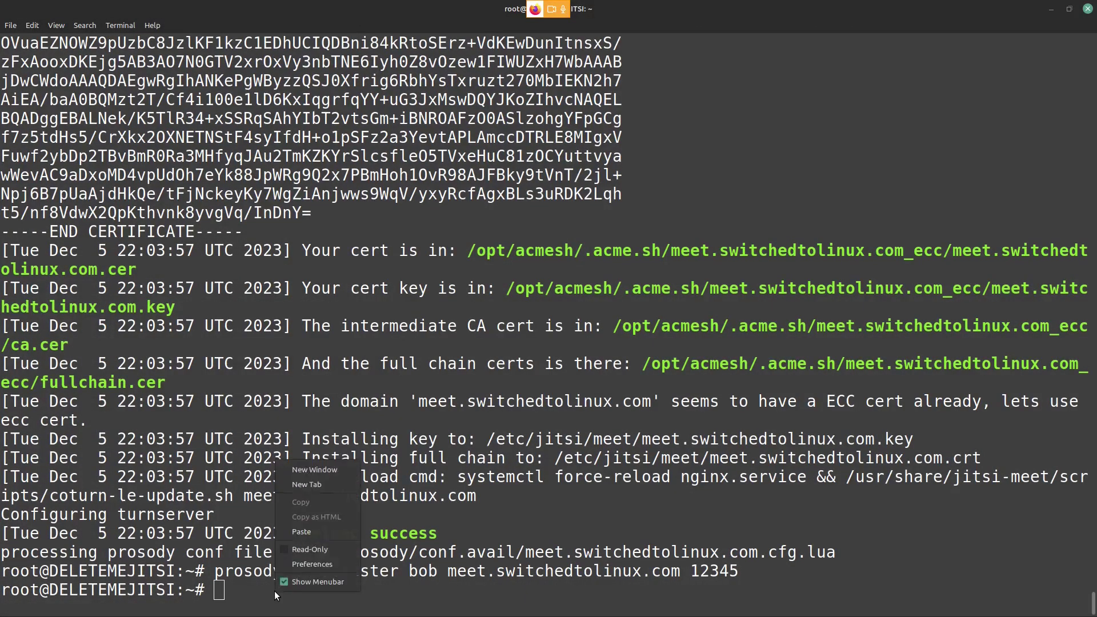
left_click(311, 532)
key("Return")
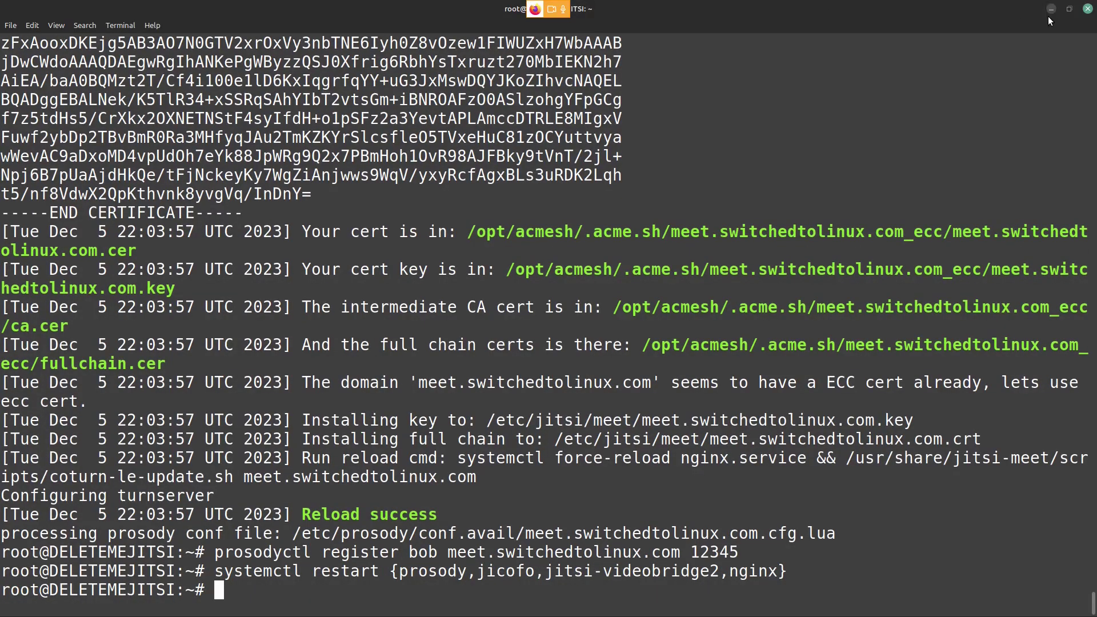
key("alt+Tab")
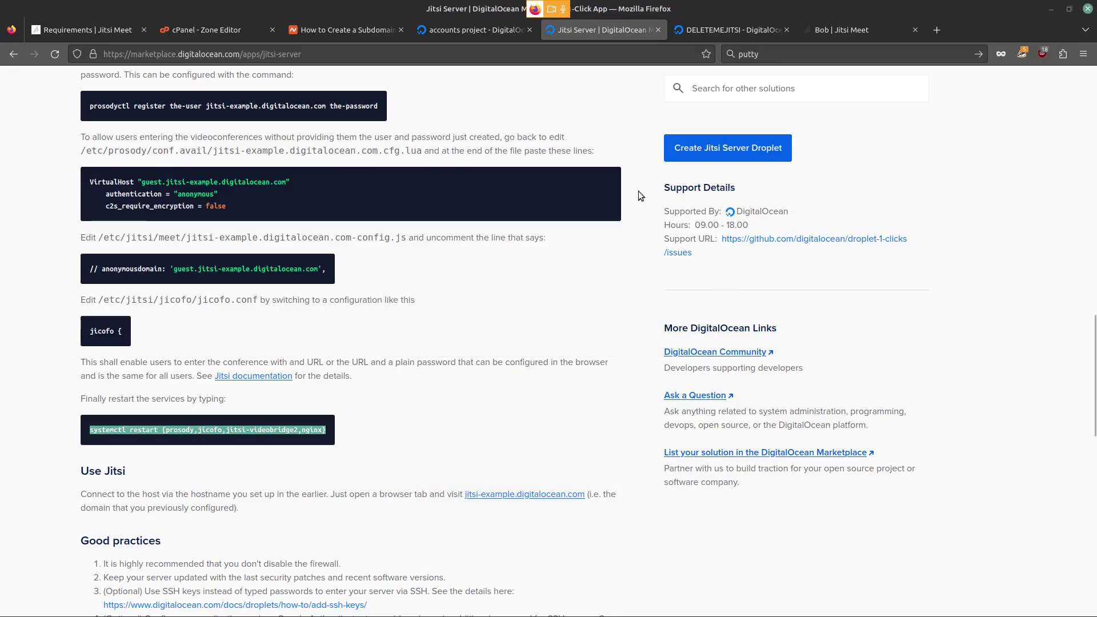
Step: Reload the meeting page and log in with the new account's credentials, declining to save them
left_click(829, 31)
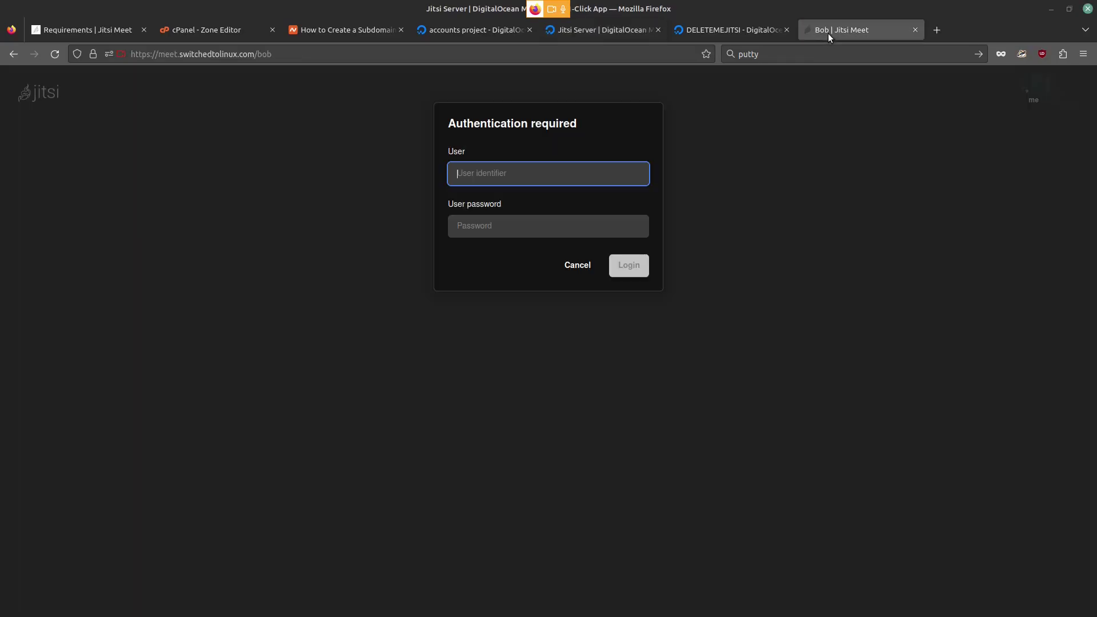
left_click(56, 54)
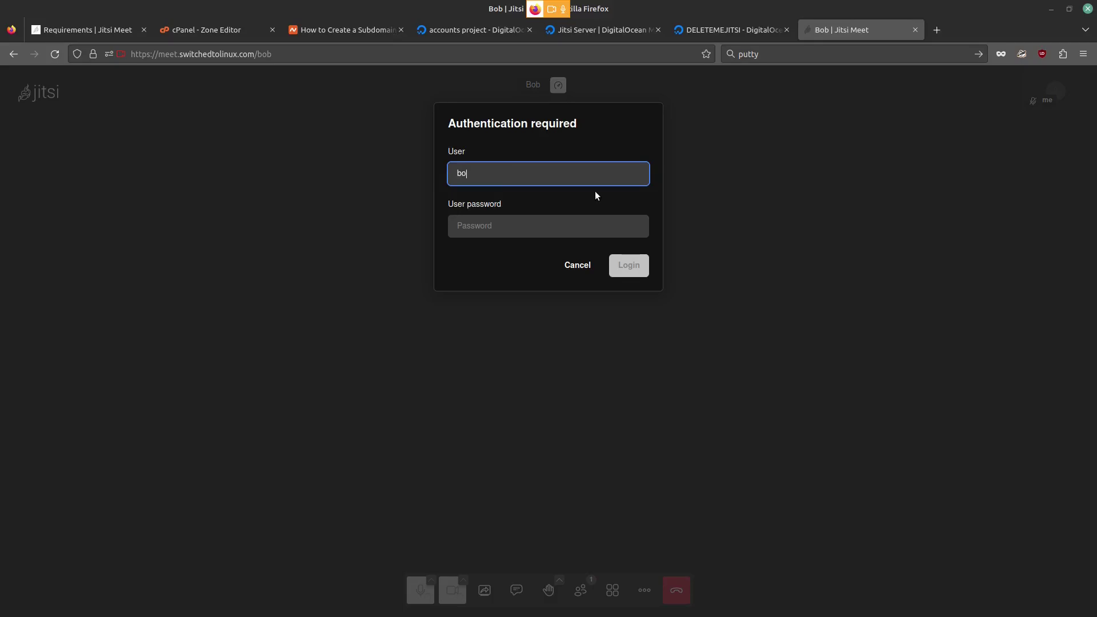
key("Tab")
type("bobby")
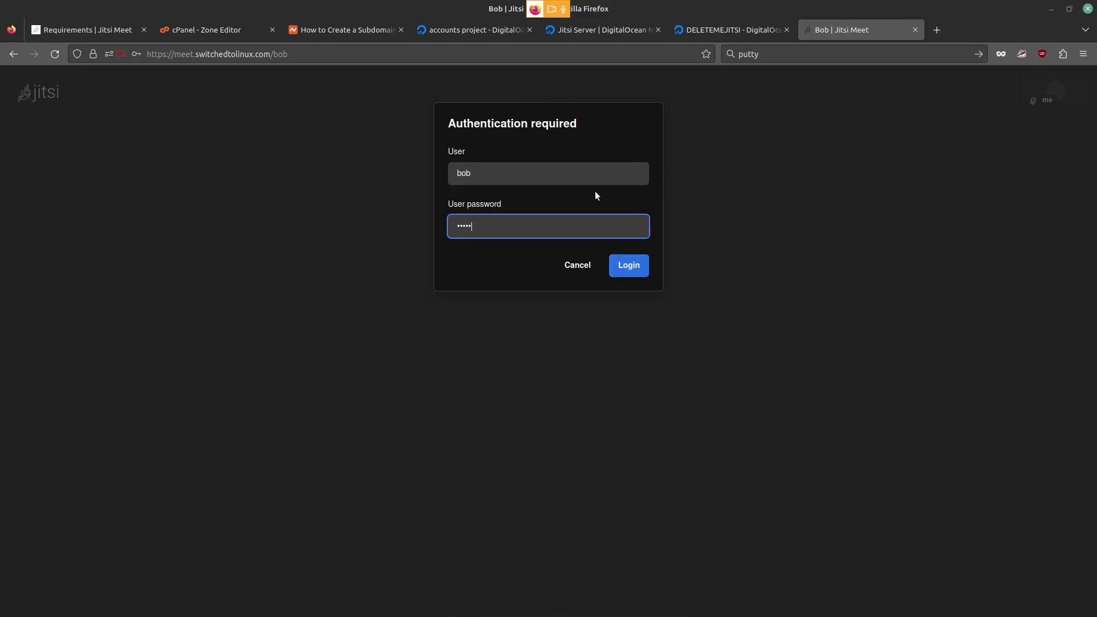
left_click(630, 268)
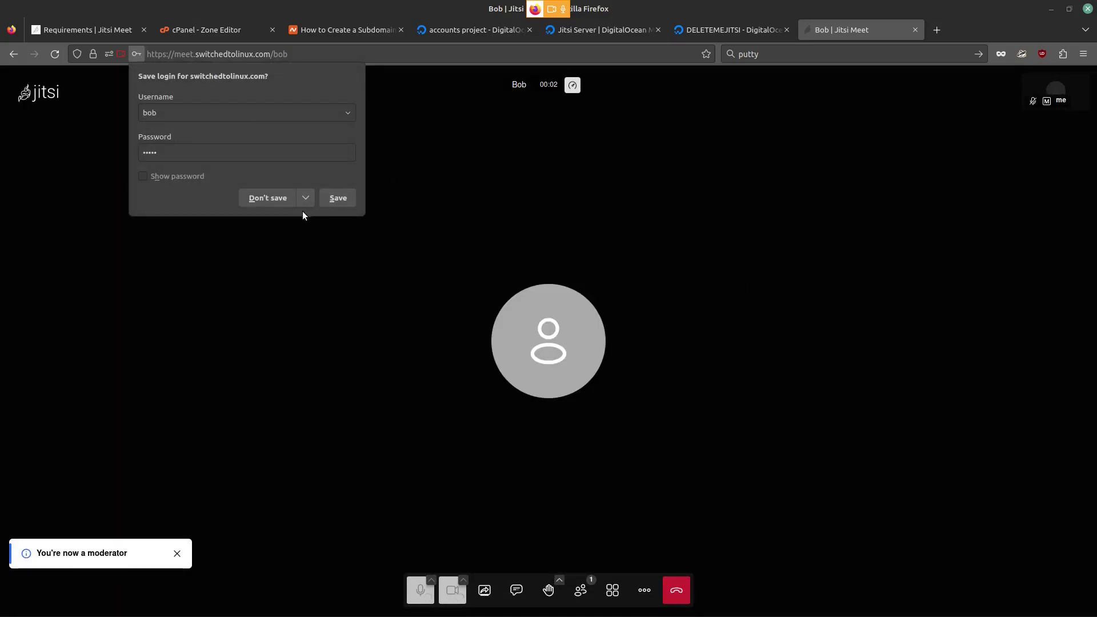
left_click(280, 198)
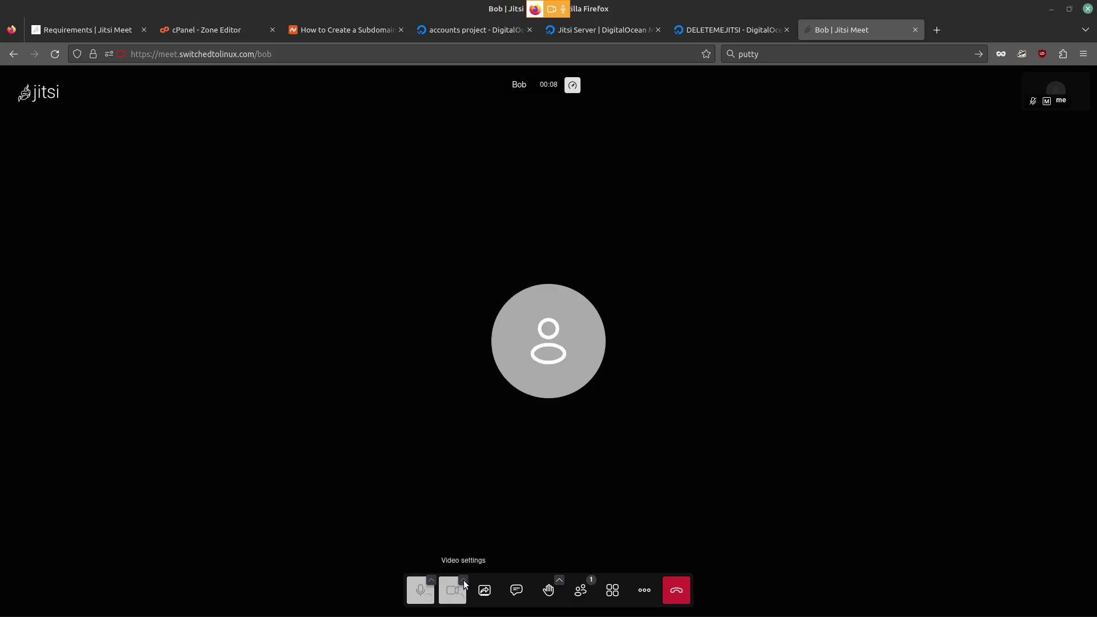
Step: Turn on the camera and microphone, then close the meeting tab
left_click(453, 594)
left_click(423, 591)
key("ctrl+w")
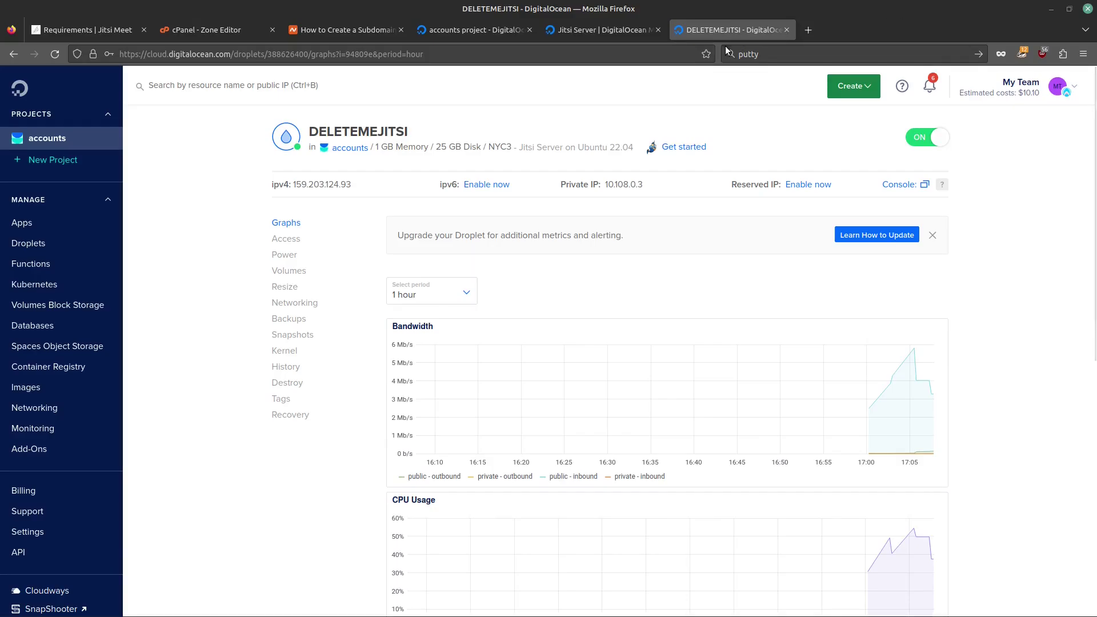
left_click(808, 30)
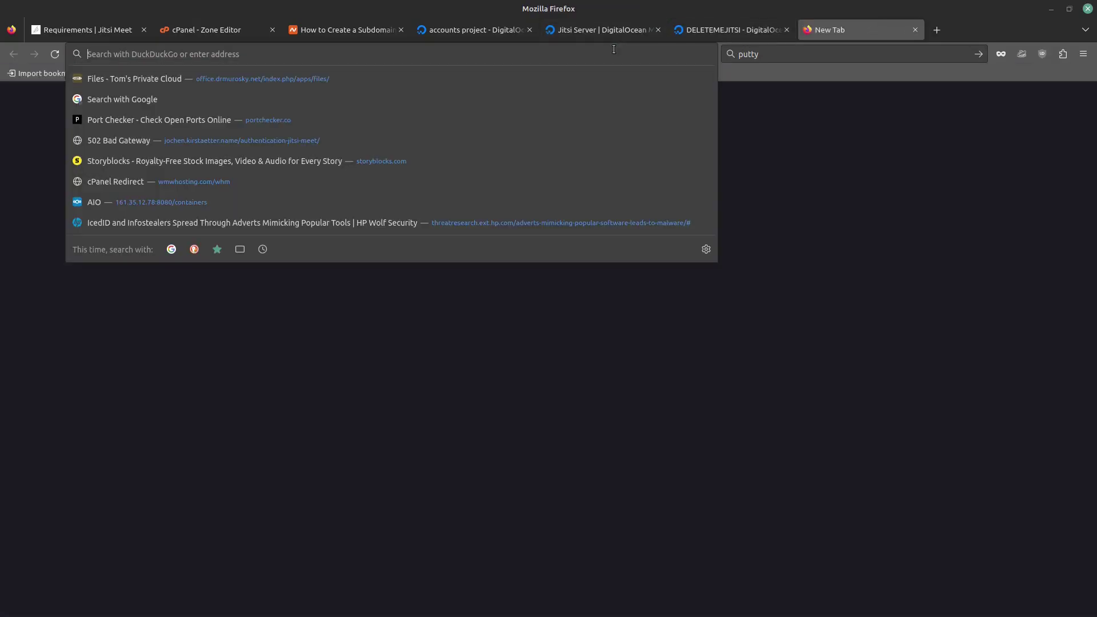
type("https://")
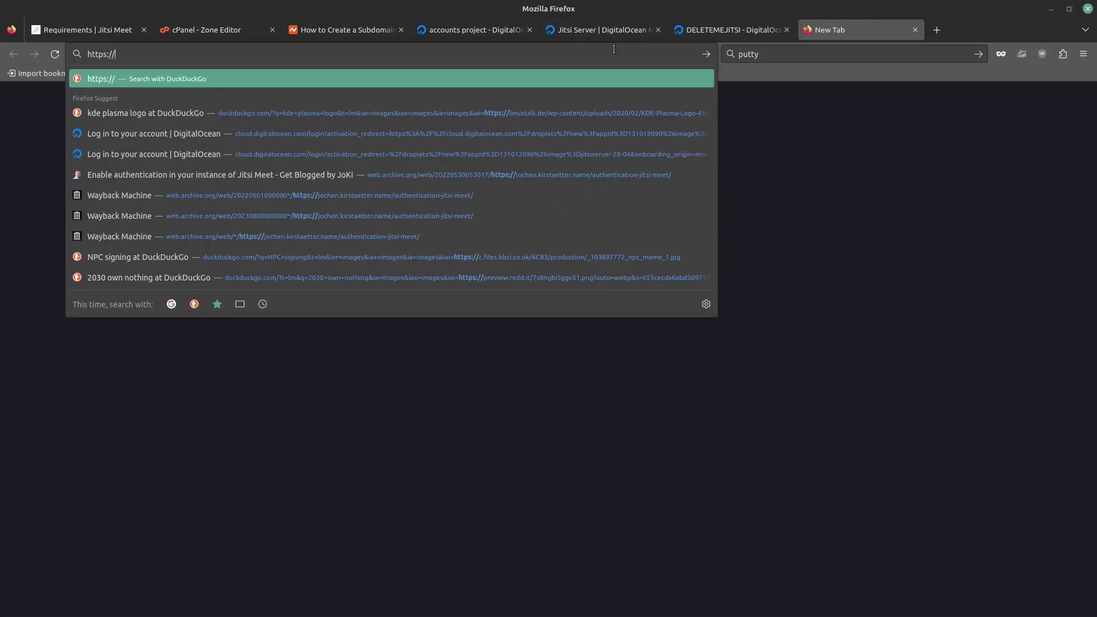
type("meet.switchedtol")
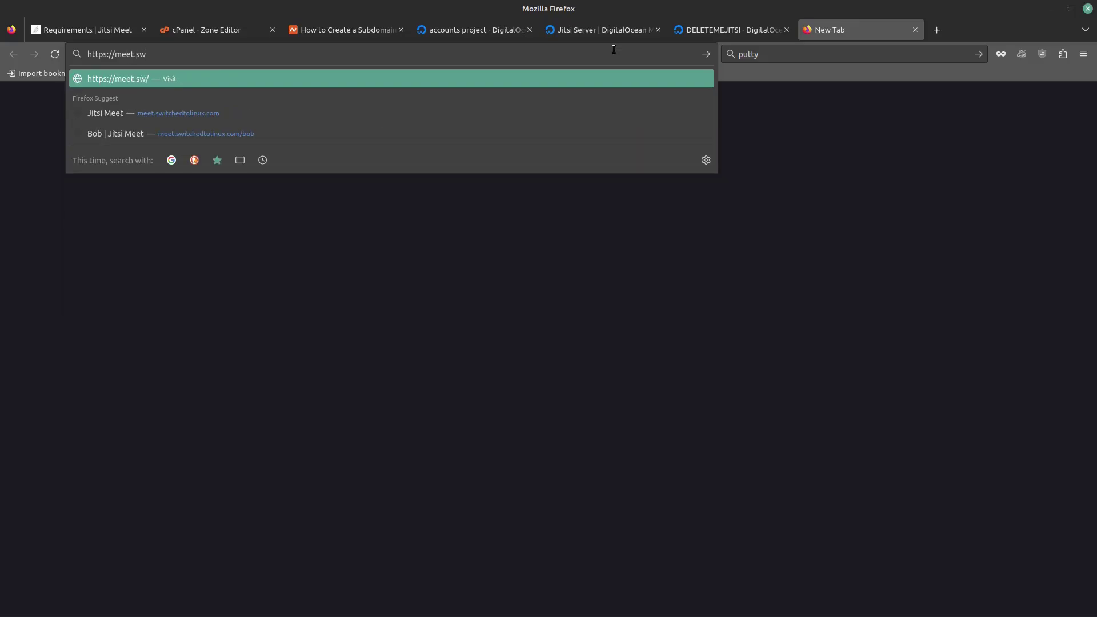
type("inux.com")
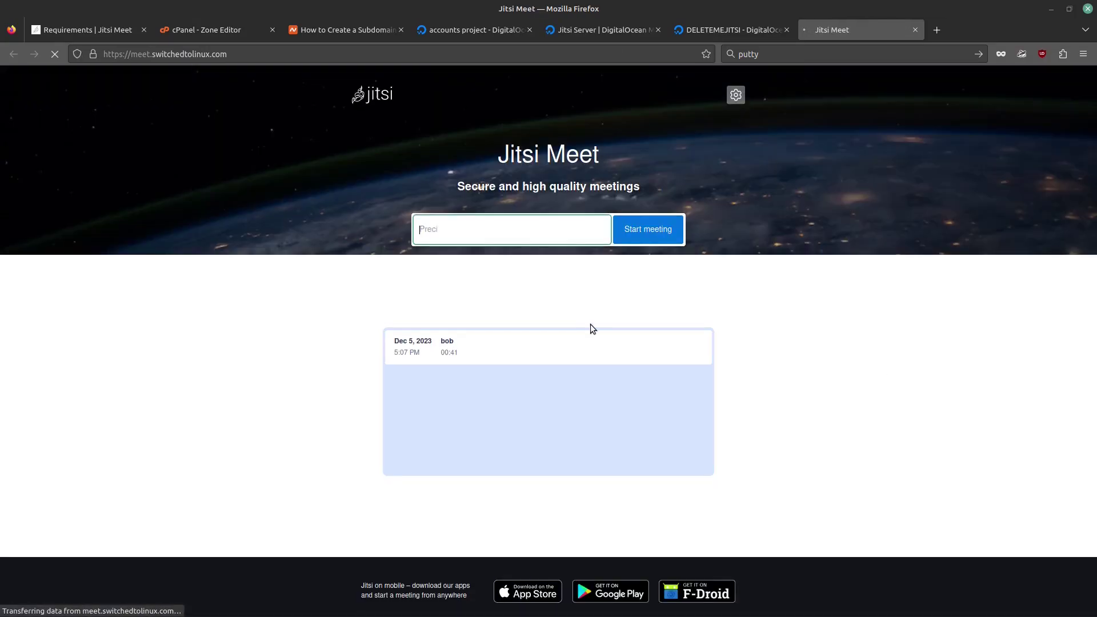
left_click(453, 349)
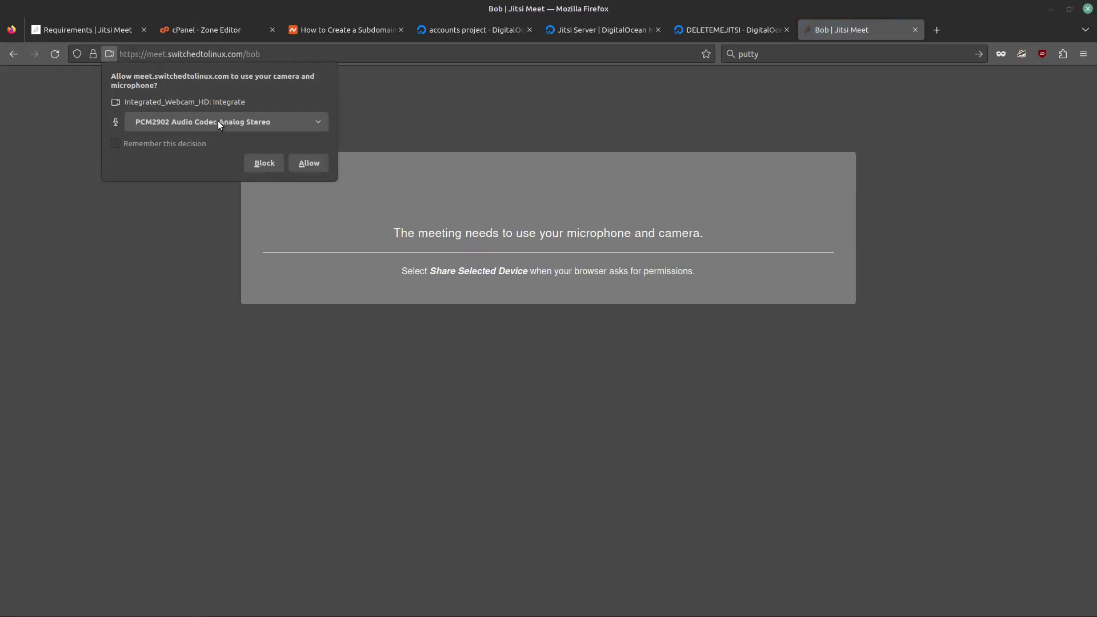
Step: Allow the site the camera and the Family 17h HD Audio Controller microphone
left_click(218, 122)
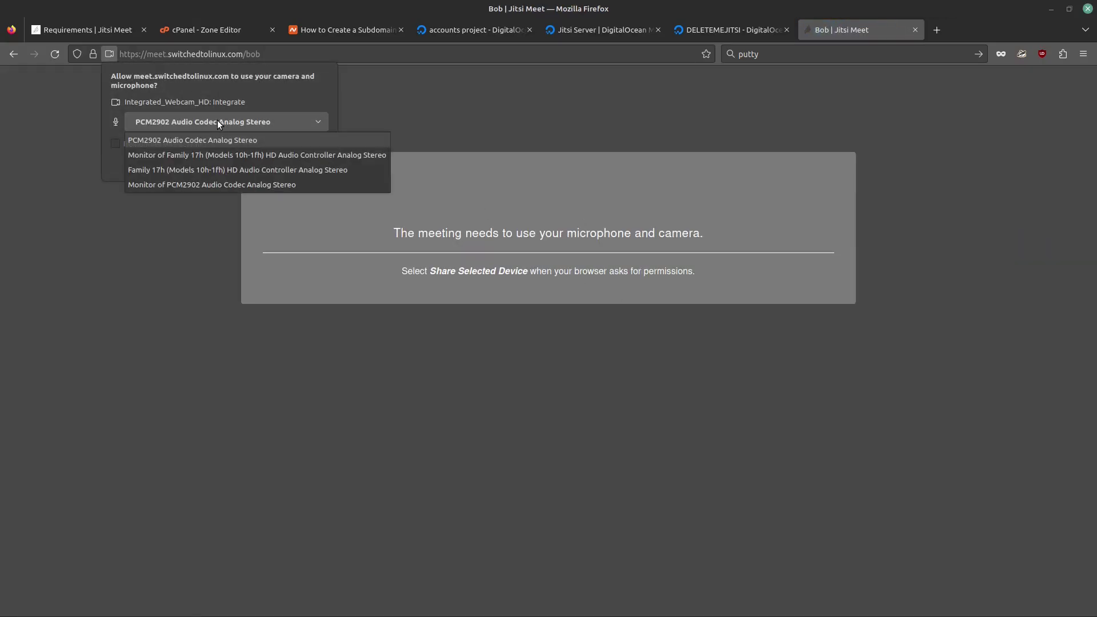
left_click(217, 171)
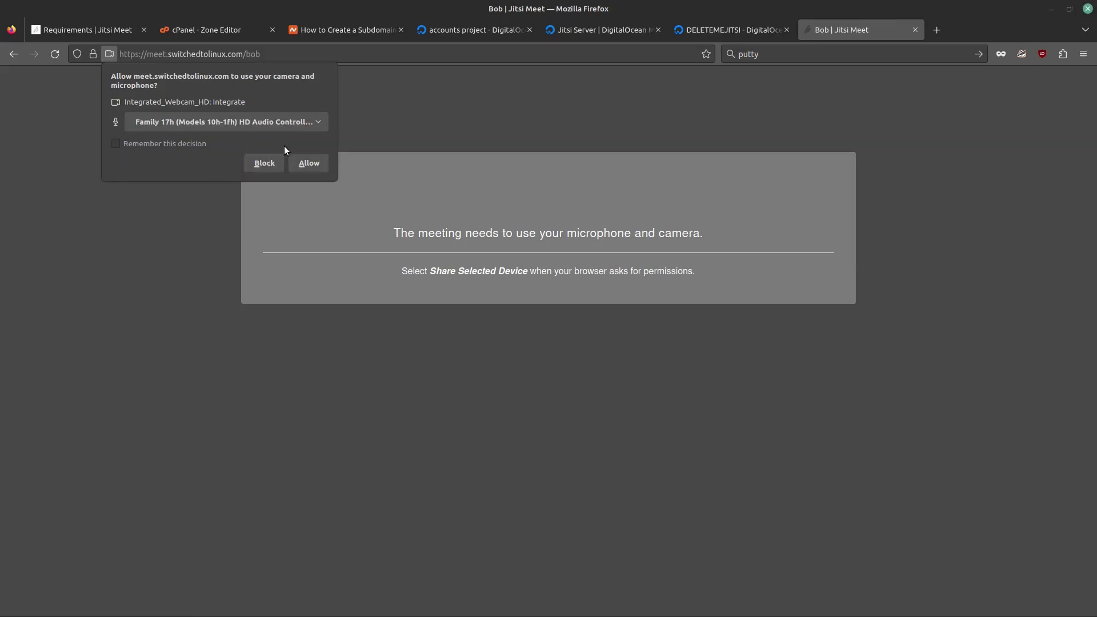
left_click(310, 167)
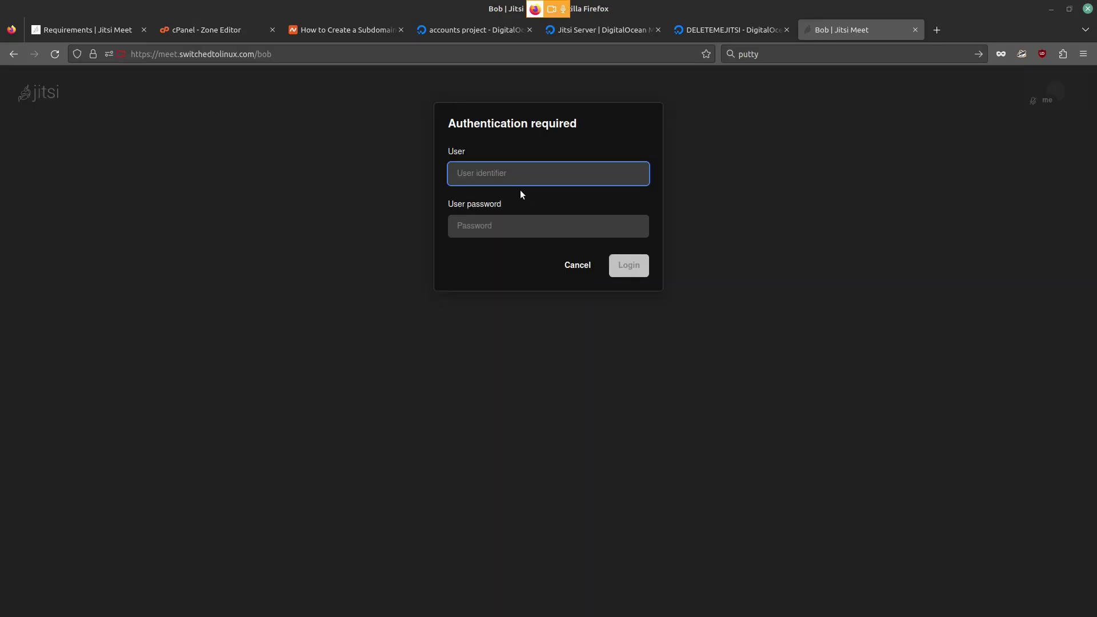
Step: Log in again as moderator with the account's user name and password, declining to save them
type("bob")
key("Tab")
type("bob")
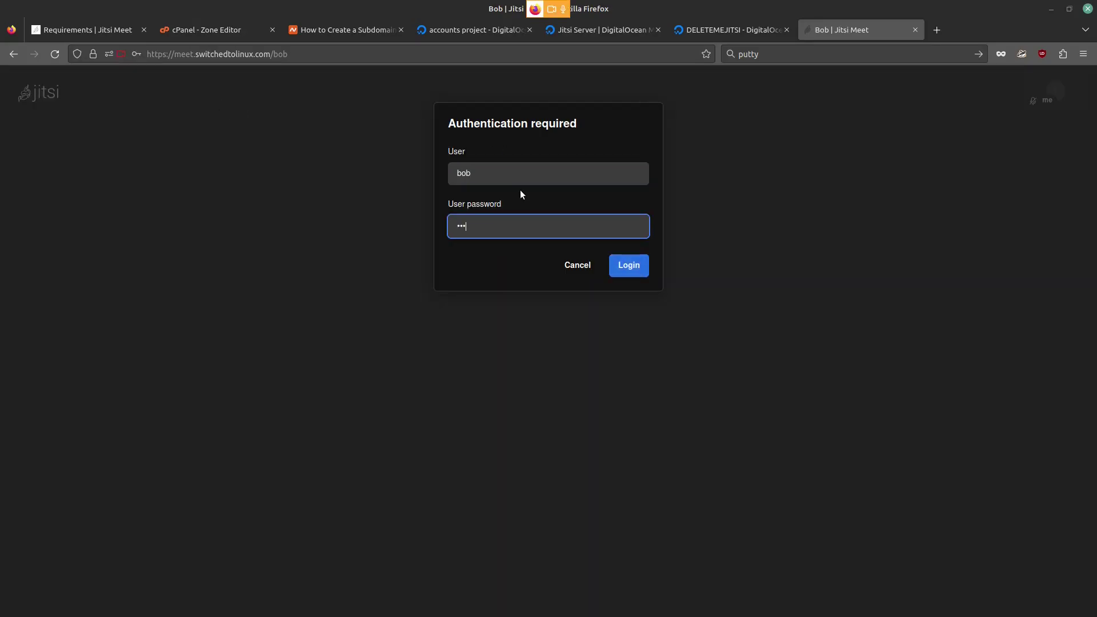
type("12")
left_click(622, 265)
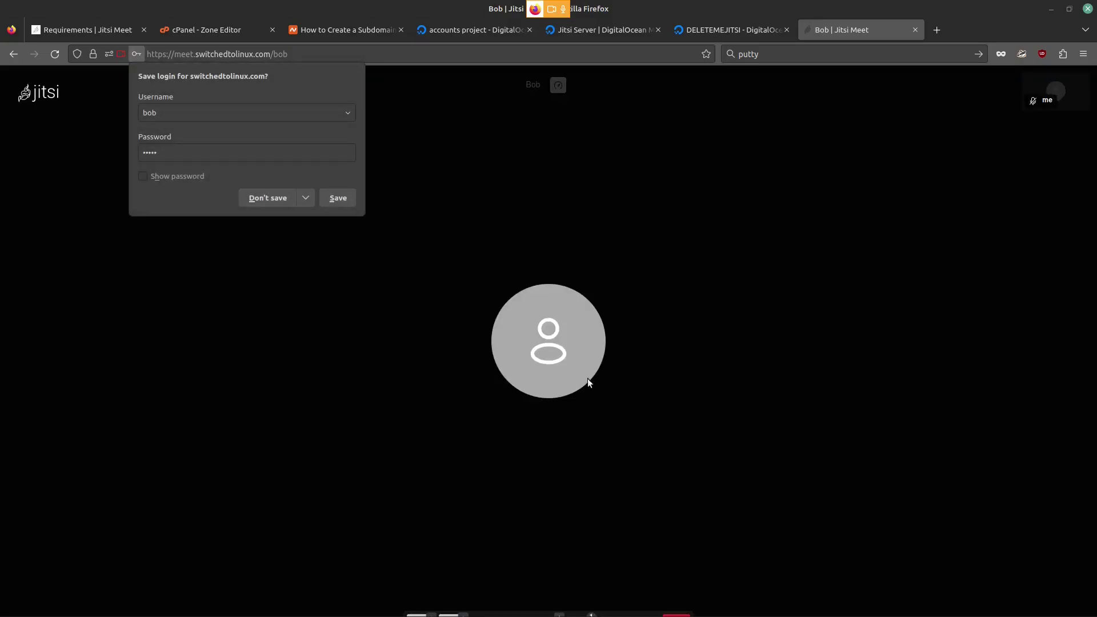
left_click(271, 195)
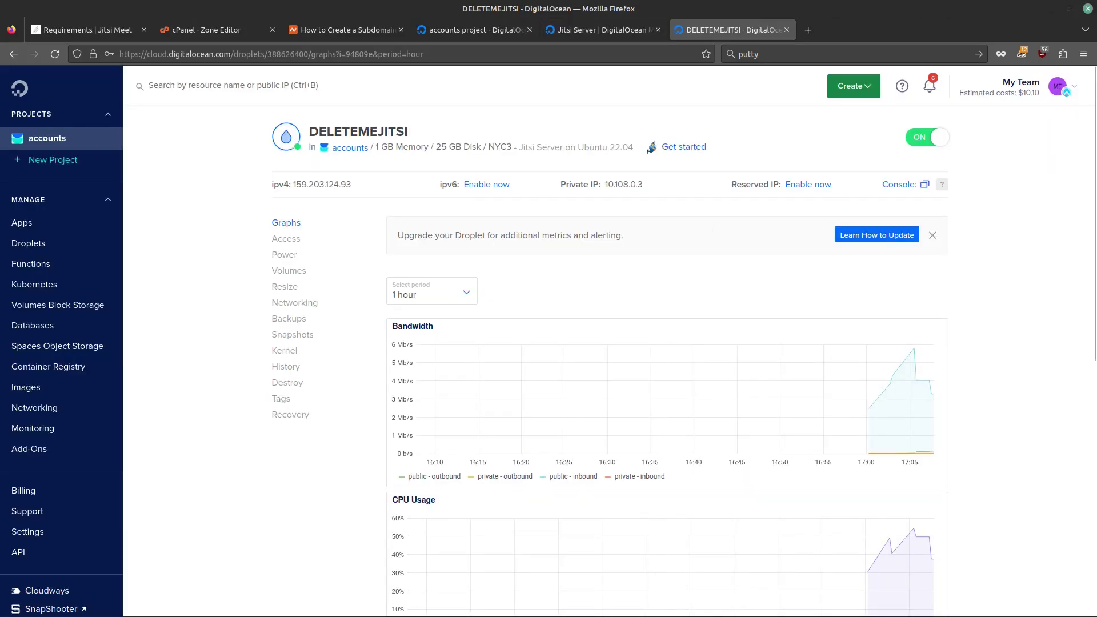
Step: Switch from Firefox to the droplet's terminal window
key("alt+Tab")
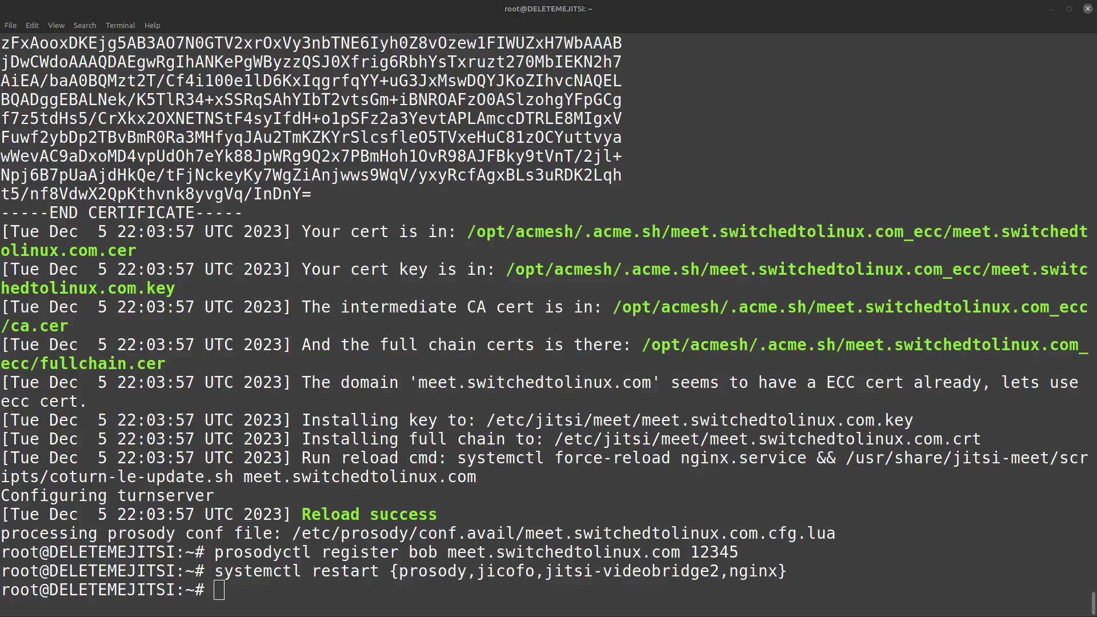
Step: Paste the Prosody config path, change example to switchedtolinux, and run it
left_click(331, 591)
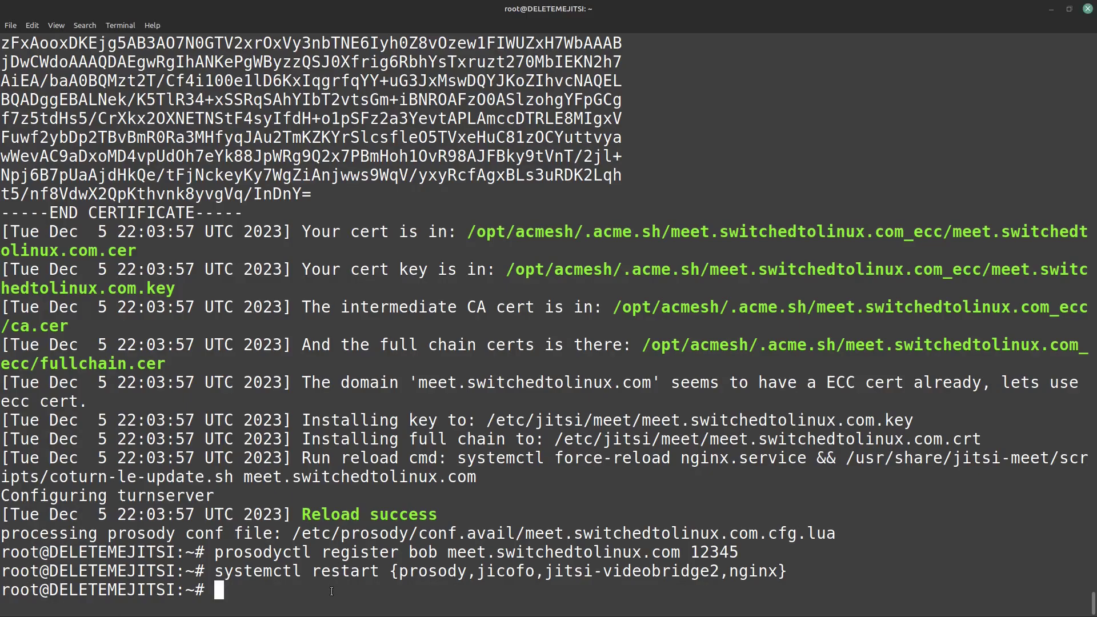
type("/etc/prosody/conf.avail/meet.example.com.cfg.lua")
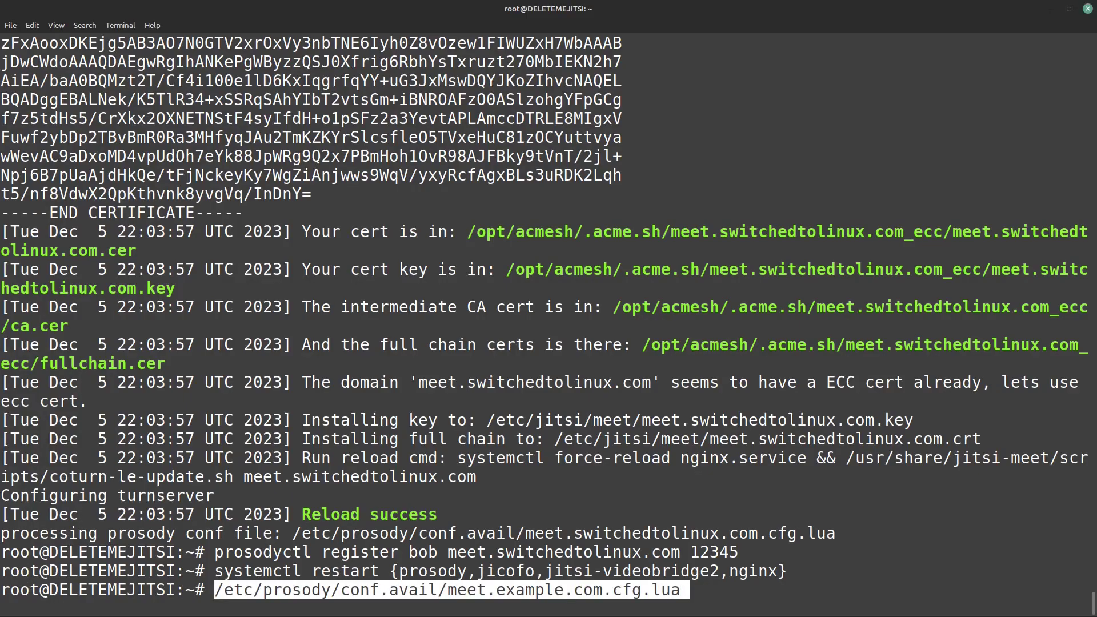
key("Left")
key("Left")
key("Left")
key("Left")
key("Left")
key("Left")
key("Left")
key("Left")
key("Left")
key("Left")
key("Left")
key("Left")
key("Left")
key("Right")
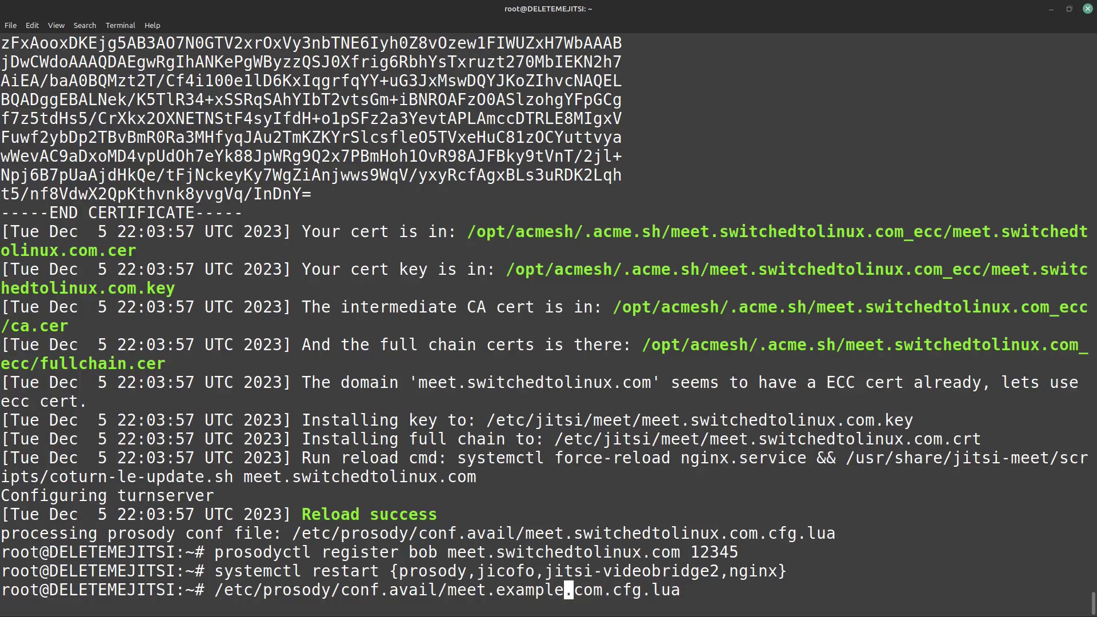
key("BackSpace")
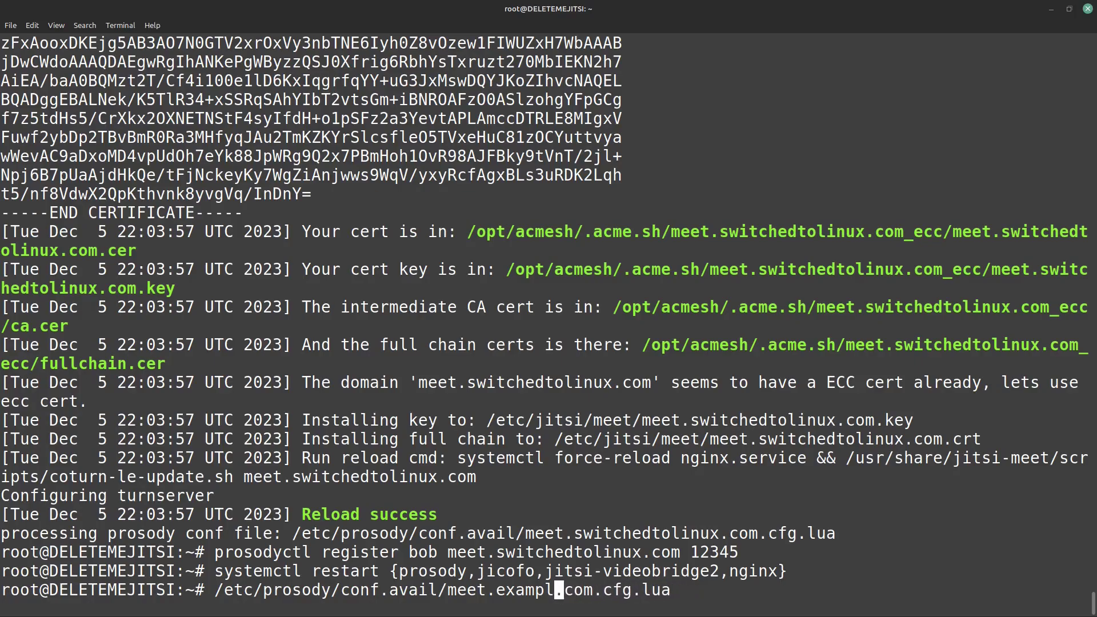
key("BackSpace")
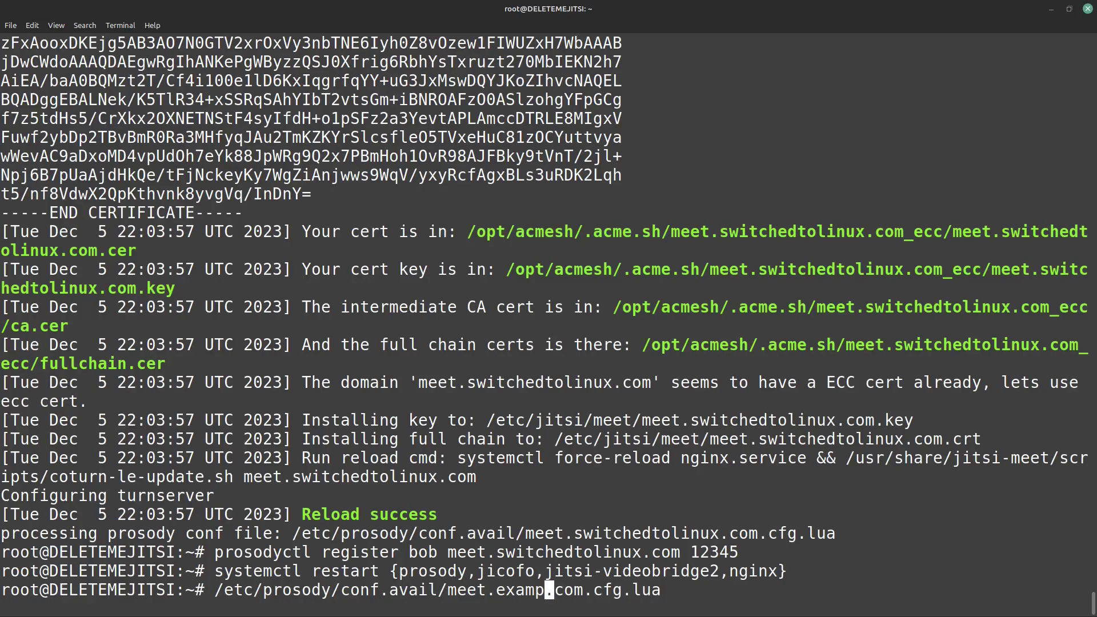
key("BackSpace")
key("BackSpace")
key("BackSpace")
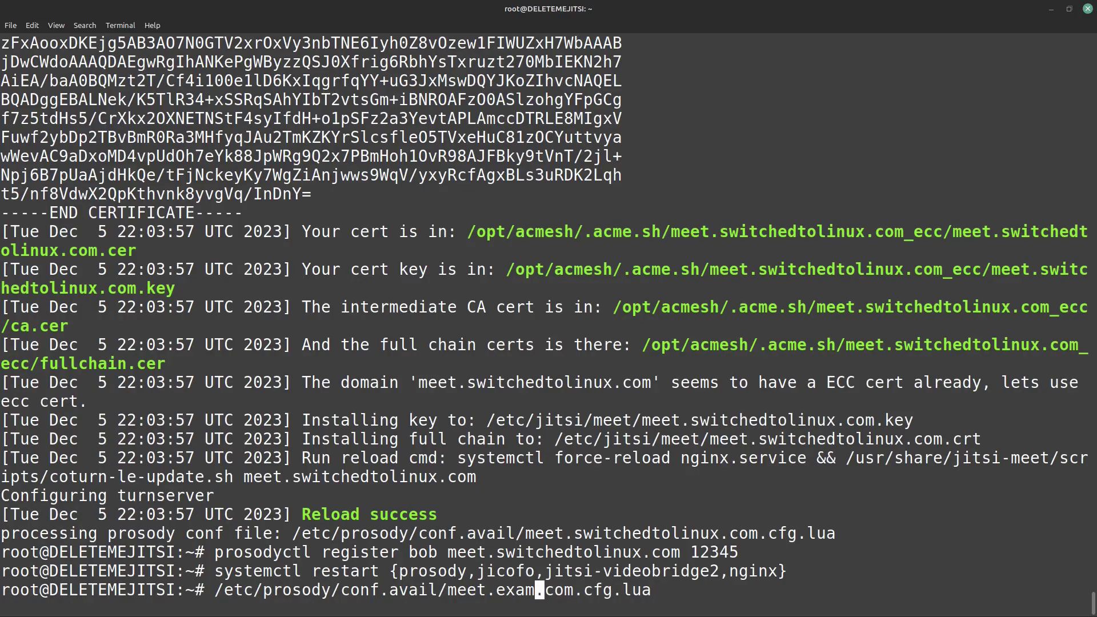
key("BackSpace")
key("BackSpace")
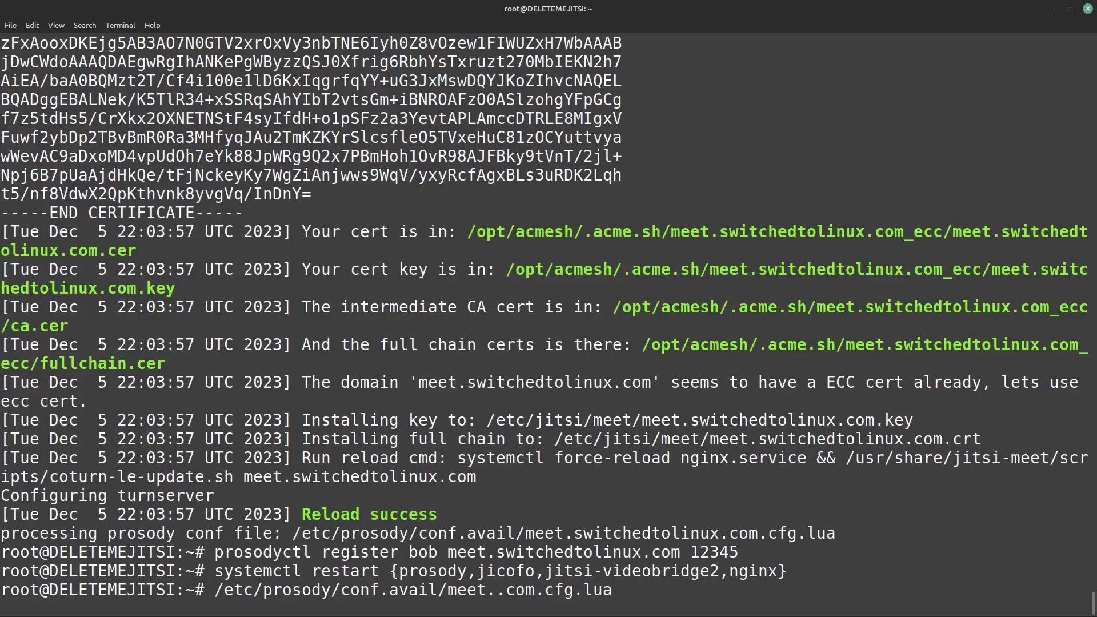
type("switched")
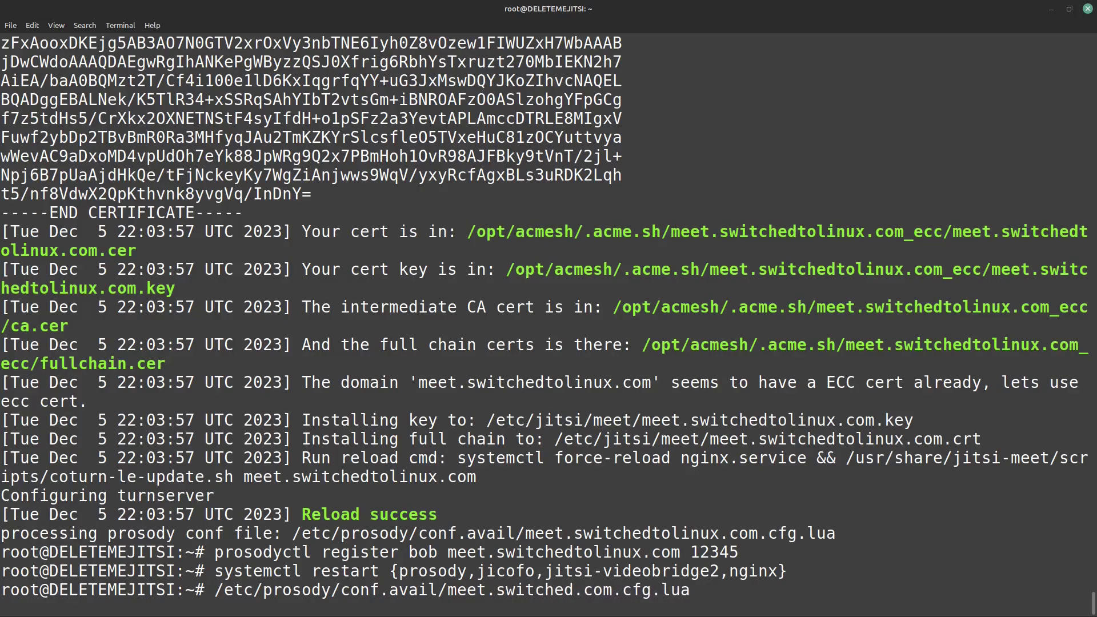
type("tolinux")
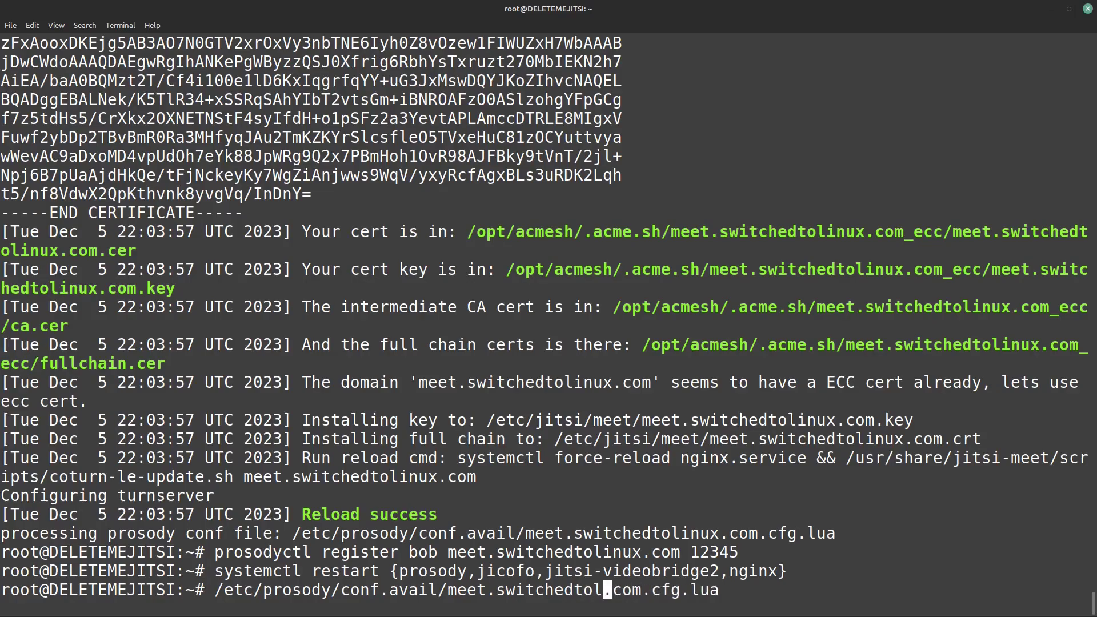
key("Right")
key("Right")
key("Right")
key("Right")
key("Right")
key("Right")
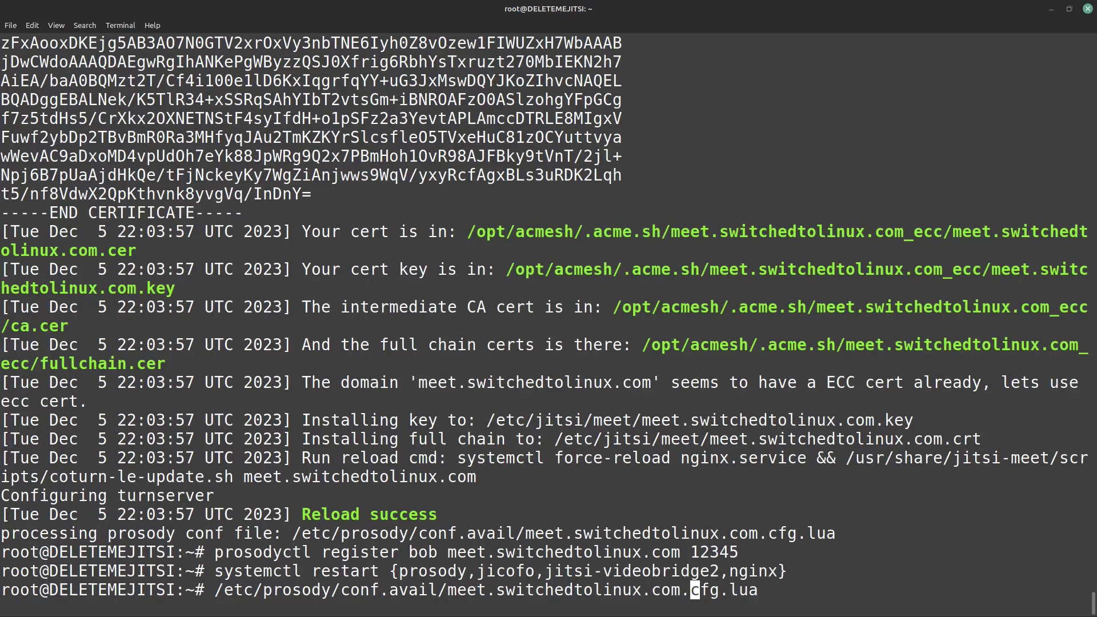
key("Right")
key("Right")
key("Right")
key("Right")
key("Right")
key("Right")
key("Return")
Step: Rerun the path prefixed with nano to edit meet.switchedtolinux.com.cfg.lua
key("Up")
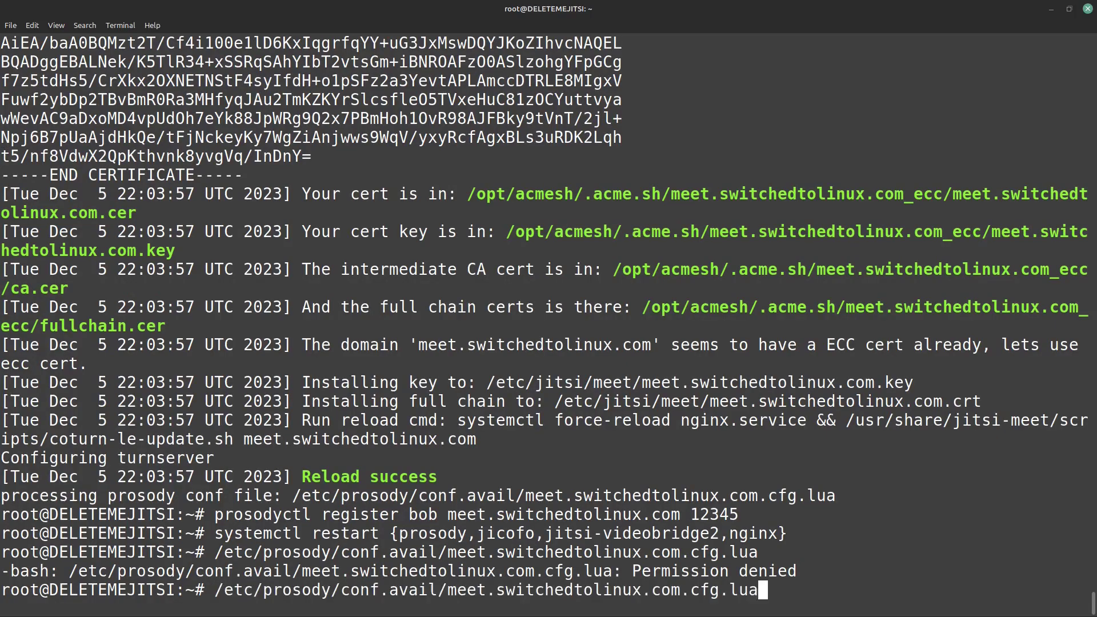
key("Left")
key("Left")
key("Left")
key("Left")
key("Left")
key("Left")
key("Left")
key("Left")
key("Left")
key("Left")
key("Left")
key("Left")
key("Left")
key("Left")
key("Left")
key("Left")
key("Left")
key("Left")
key("Left")
key("Left")
key("Left")
key("Left")
key("Left")
key("Left")
key("Left")
key("Left")
key("Left")
key("Left")
key("Left")
key("Left")
key("Left")
key("Left")
key("Left")
key("Left")
key("Left")
key("Left")
key("Right")
key("Right")
key("Right")
key("Right")
key("Right")
key("Right")
key("Right")
key("Right")
key("Right")
key("Right")
key("Right")
key("Right")
key("Right")
key("Right")
key("Right")
key("Right")
key("Right")
key("Right")
key("Right")
key("Right")
key("Right")
key("Right")
key("Right")
key("Right")
key("Right")
key("Right")
key("Right")
key("Right")
key("Right")
key("Right")
key("Right")
key("Left")
key("Left")
key("Left")
key("Left")
key("Left")
key("Left")
key("Left")
key("Left")
key("Left")
key("Left")
key("Left")
key("Left")
key("Left")
key("Left")
key("Left")
key("Left")
key("Left")
key("Left")
key("Left")
key("Left")
key("Left")
key("Left")
key("Left")
key("Left")
key("Left")
key("Left")
key("Left")
key("Left")
key("Left")
key("Left")
key("Left")
key("Left")
key("Left")
key("Left")
key("Left")
key("Left")
key("Left")
key("Left")
key("Left")
key("Left")
type("nano")
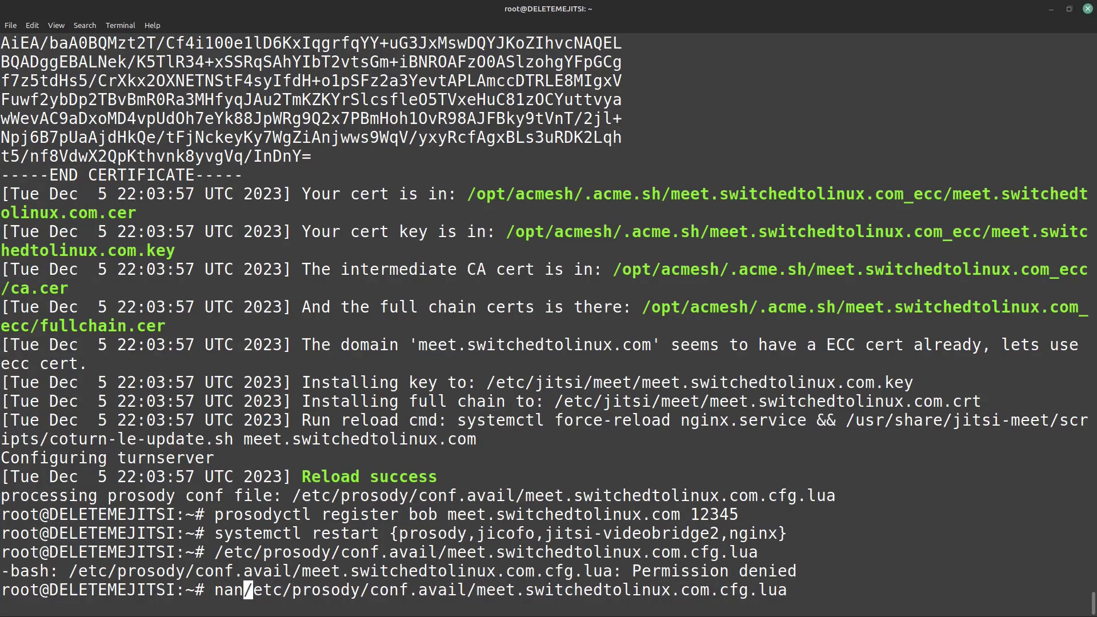
key("Right")
key("Right")
key("Right")
key("Right")
key("Right")
key("Right")
key("Right")
key("Right")
key("Right")
key("Right")
key("Right")
key("Right")
key("Right")
key("Right")
key("Right")
key("Right")
key("Right")
key("Right")
key("Right")
key("Right")
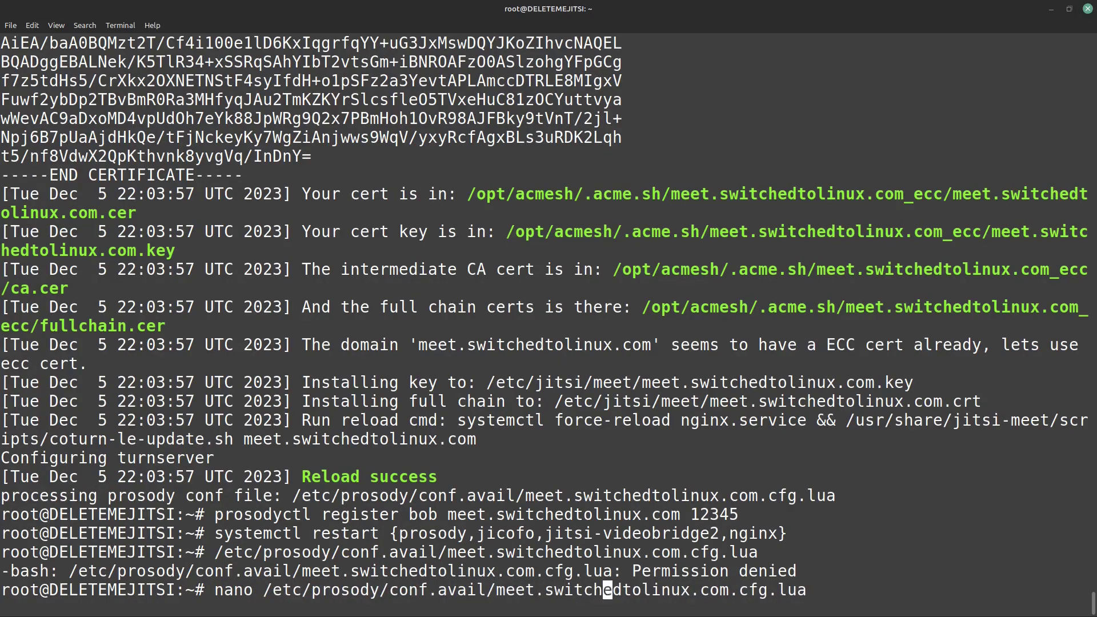
key("Right")
key("Right")
key("Right")
key("Right")
key("Right")
key("Right")
key("Right")
key("Right")
key("Right")
key("Right")
key("Right")
key("Right")
key("Right")
key("Right")
key("Right")
key("Right")
key("Right")
key("Right")
key("Right")
key("Right")
key("Return")
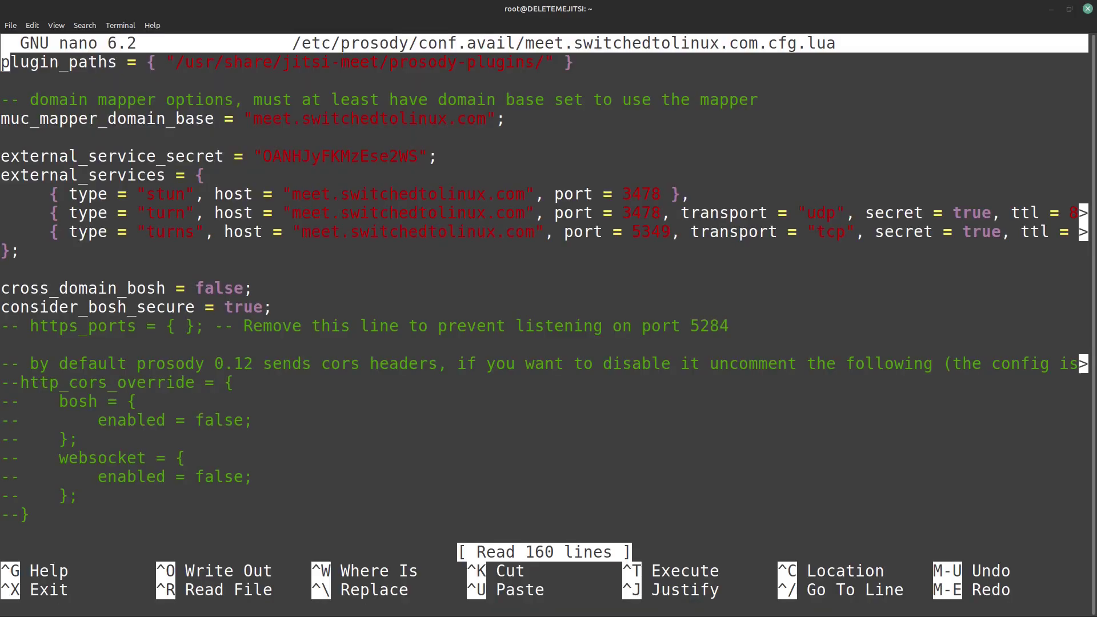
Step: Paste the guest VirtualHost block at the config's end with domain guest.meet.switchedtolinux.com
key("Down")
key("Down")
key("Down")
key("Down")
key("Down")
key("Down")
key("Down")
key("Down")
key("Down")
key("Down")
key("Down")
key("Down")
key("Down")
key("Down")
key("Down")
key("Down")
key("Down")
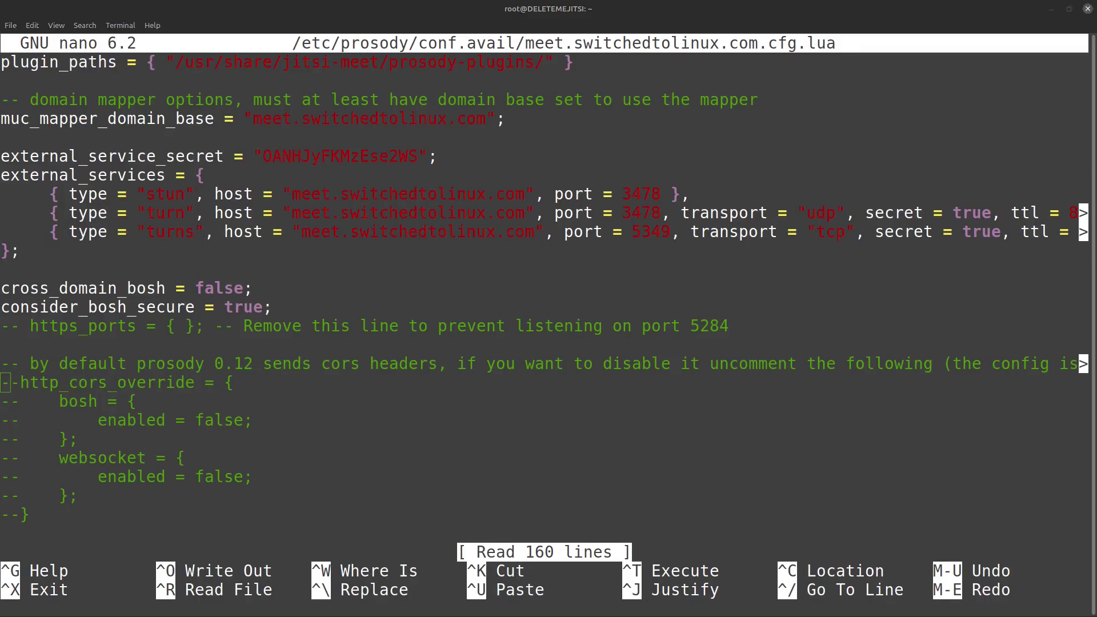
left_click(77, 397)
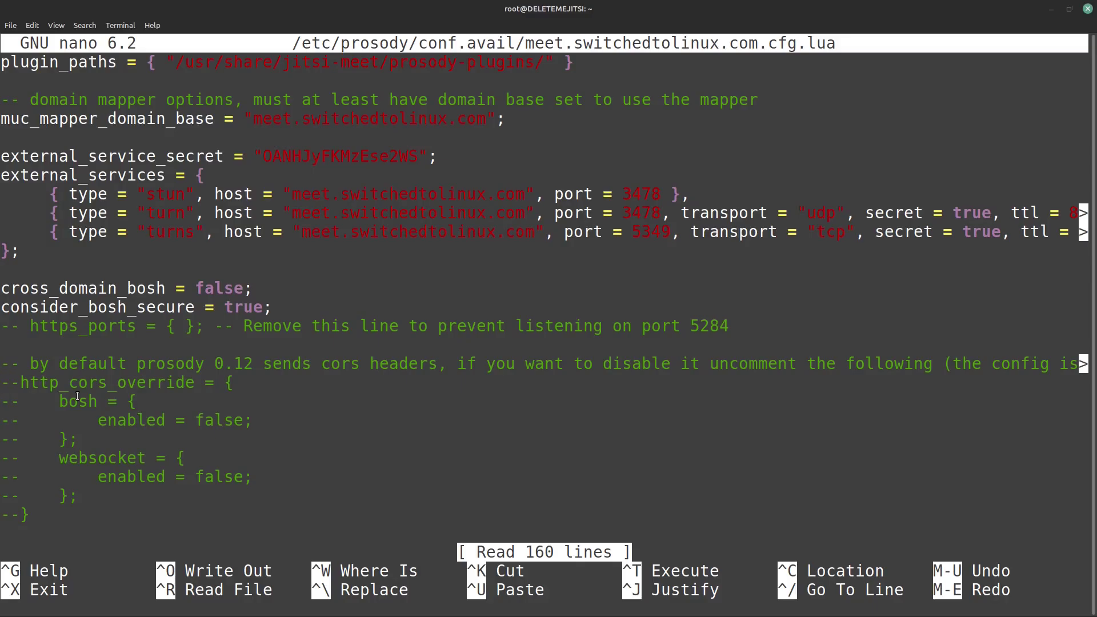
key("Down")
key("Down")
key("Down")
key("Down")
key("Down")
key("Down")
key("Down")
key("Down")
key("Down")
key("Down")
key("Down")
key("Down")
key("Down")
key("Down")
key("Down")
key("Down")
key("Down")
key("Down")
key("Down")
key("Down")
key("Down")
key("Down")
key("Down")
key("Down")
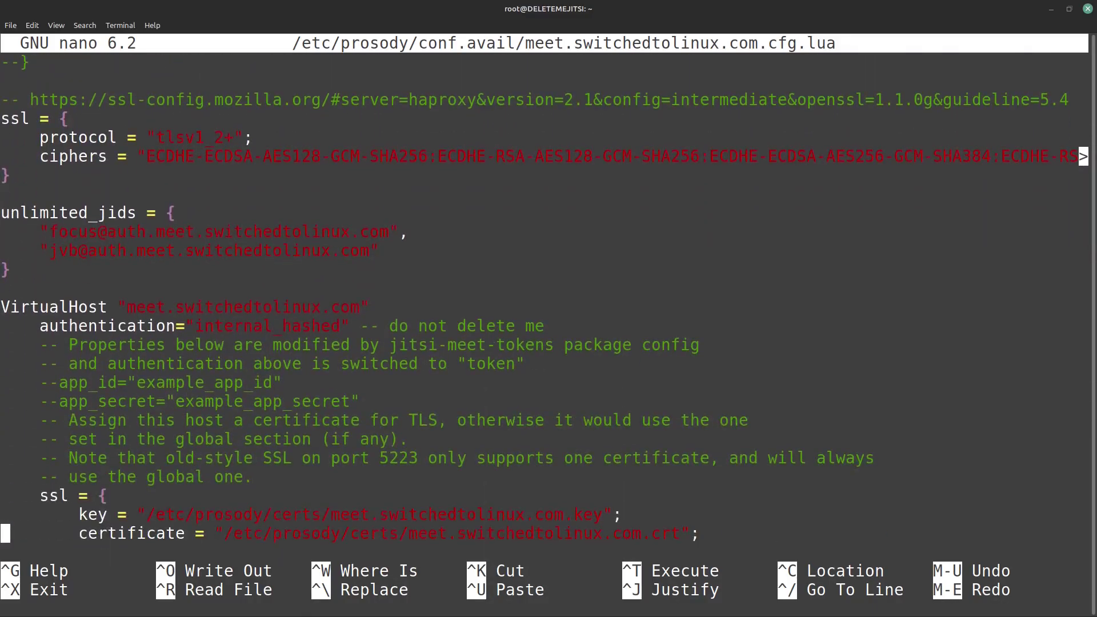
key("Down")
key("Down")
key("Down")
key("Down")
key("Down")
key("Down")
key("Down")
key("Down")
key("Down")
key("Down")
key("Down")
key("Down")
key("Down")
key("Down")
key("Down")
key("Down")
key("Down")
key("Down")
key("Down")
key("Down")
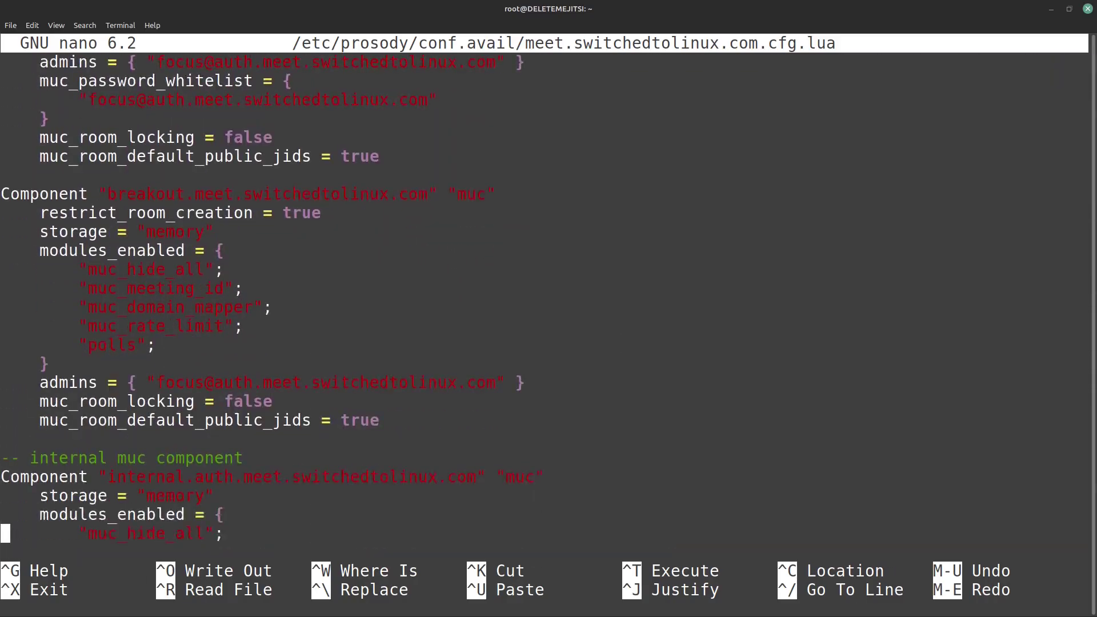
key("Down")
key("Down")
key("Down")
key("Down")
key("Down")
key("Down")
key("Down")
key("Down")
key("Down")
key("Down")
key("Down")
key("Down")
key("Down")
key("Down")
key("Down")
key("Down")
key("Down")
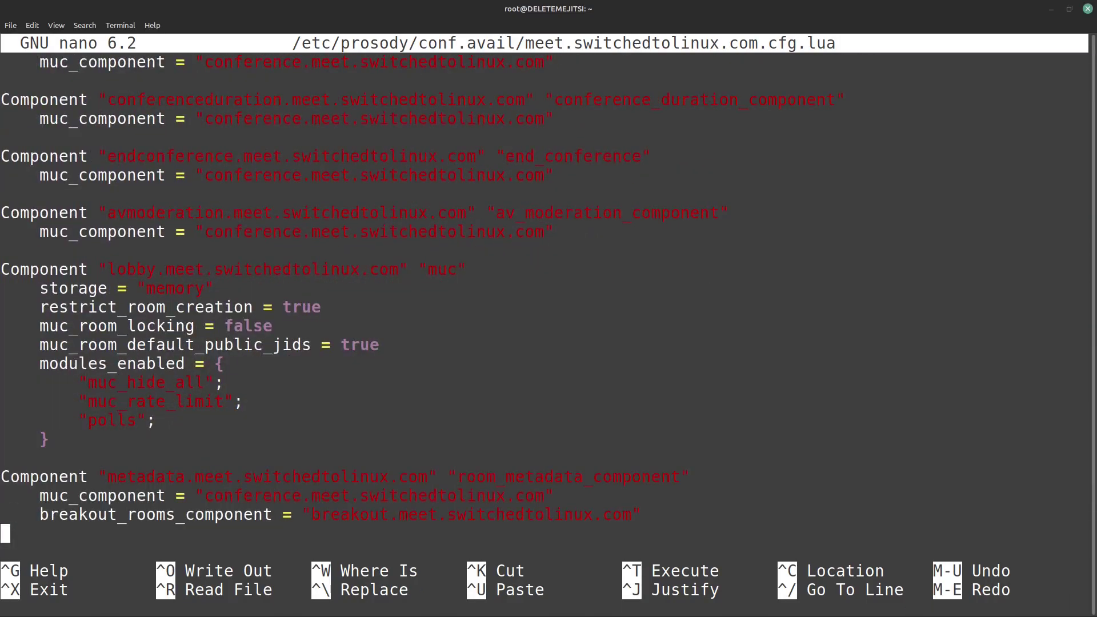
type("VirtualHost \"guest.meet.example.com\"     authentication = \"anonymous\"     c2s_require_encryption = false")
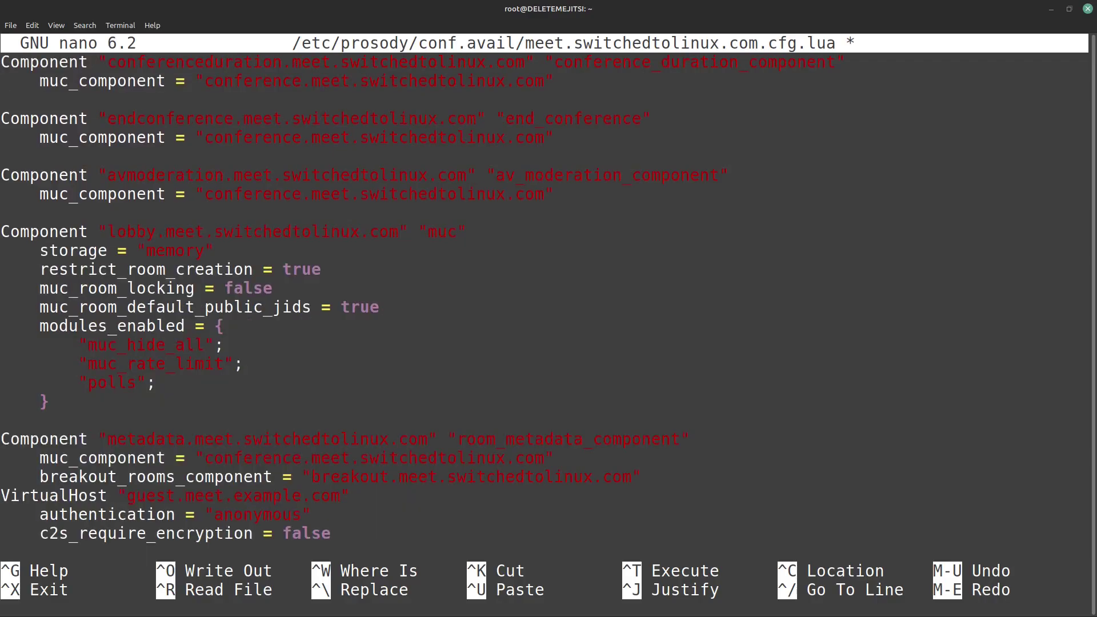
key("Up")
key("Up")
key("Left")
key("BackSpace")
type("switchedtolinux")
Step: Add a blank line after the breakout_rooms_component line and save the file
key("Down")
key("Down")
key("Down")
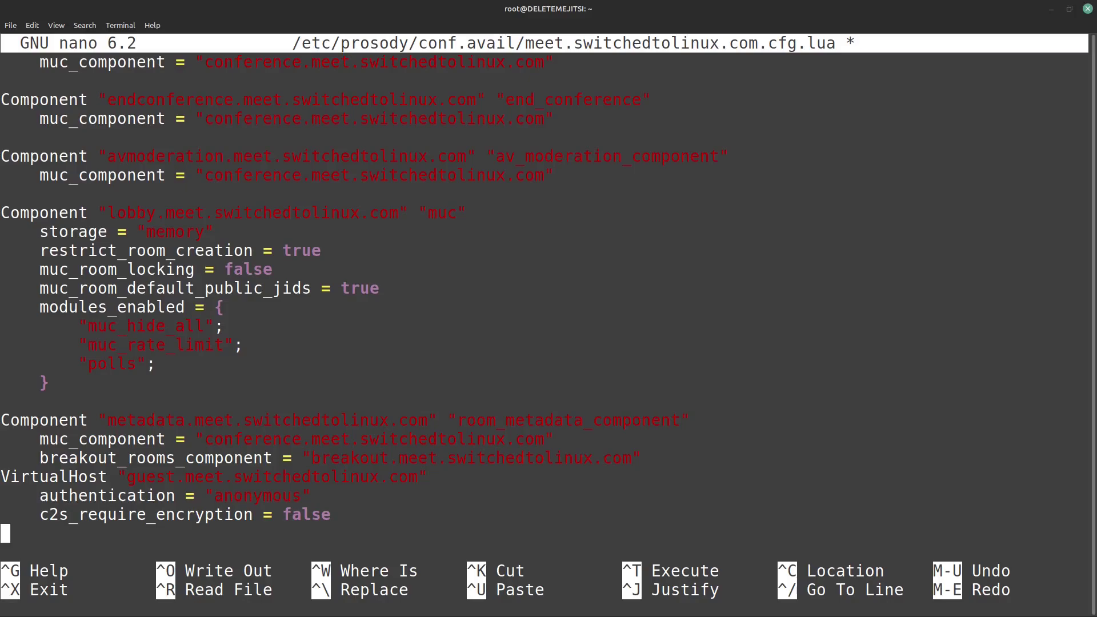
key("Up")
key("Up")
key("Up")
key("Up")
left_click(462, 457)
left_click(646, 458)
key("Right")
key("Return")
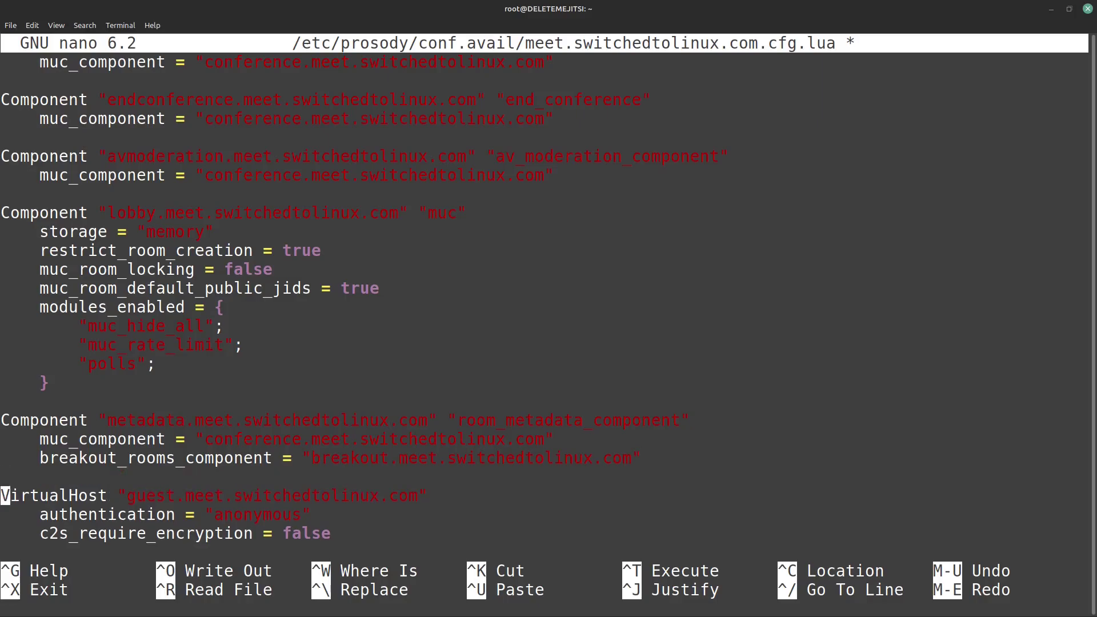
key("ctrl+x")
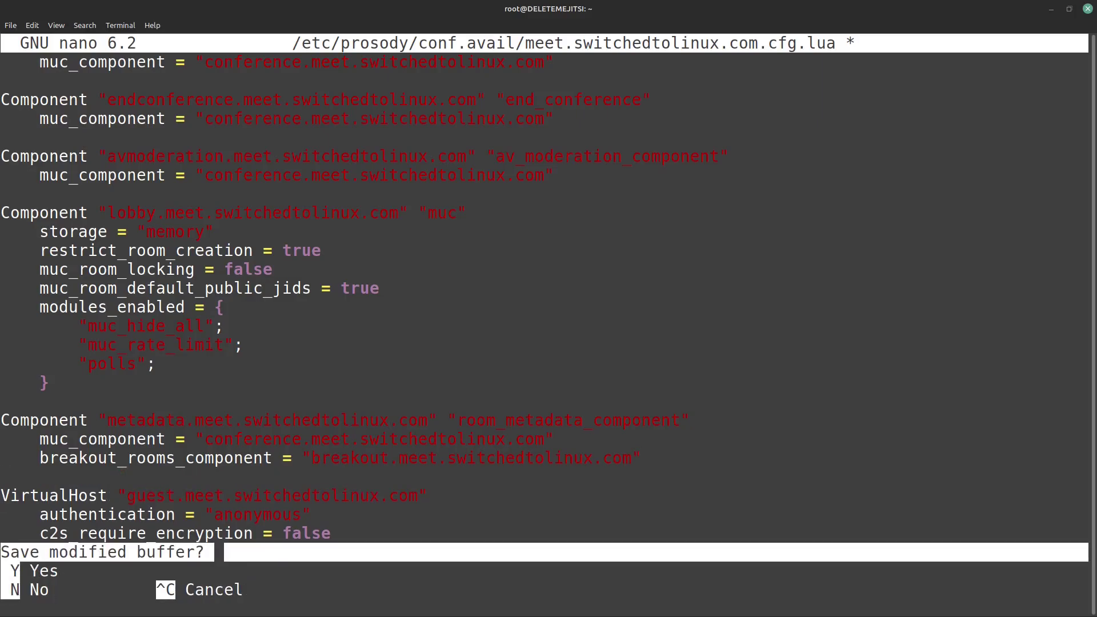
key("y")
key("Return")
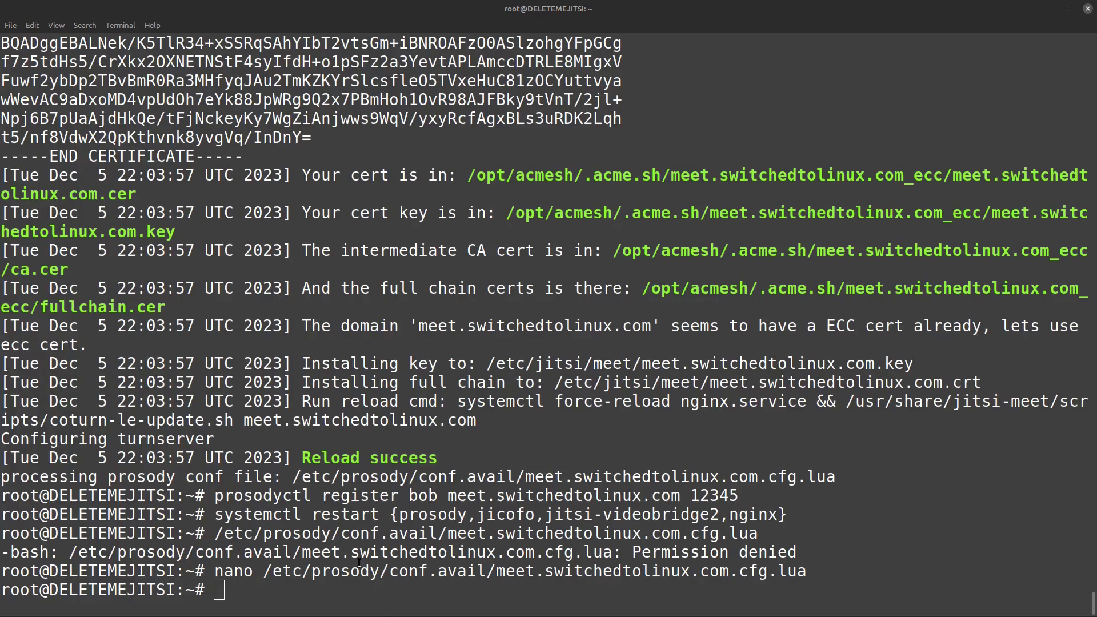
Step: Clear the screen and open meet.switchedtolinux.com-config.js in nano
left_click(468, 588)
type("cl")
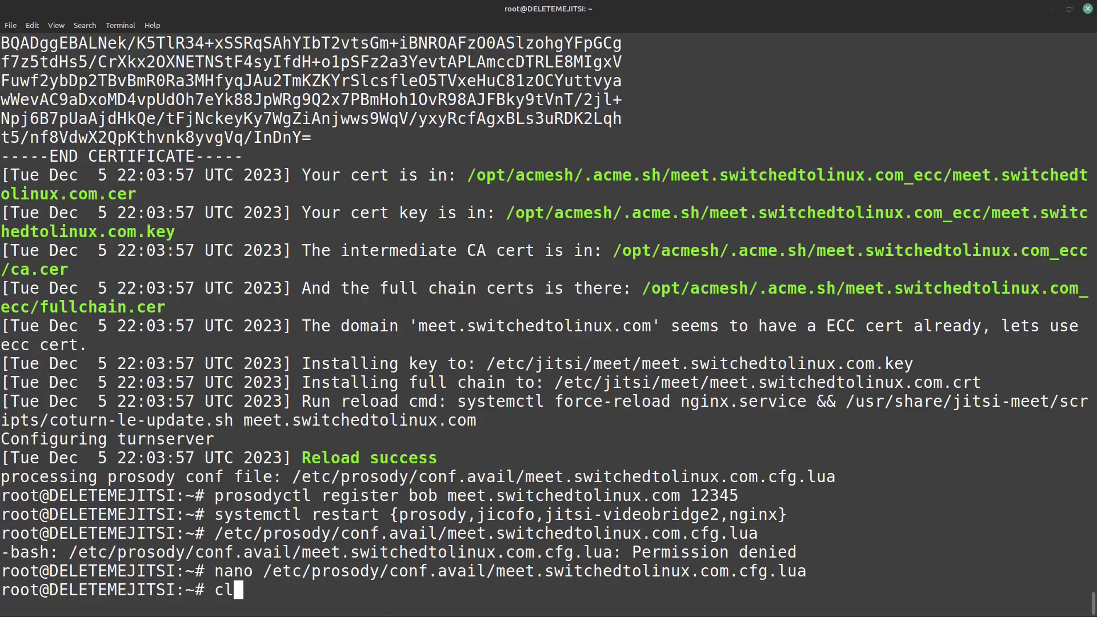
type("ear")
key("Return")
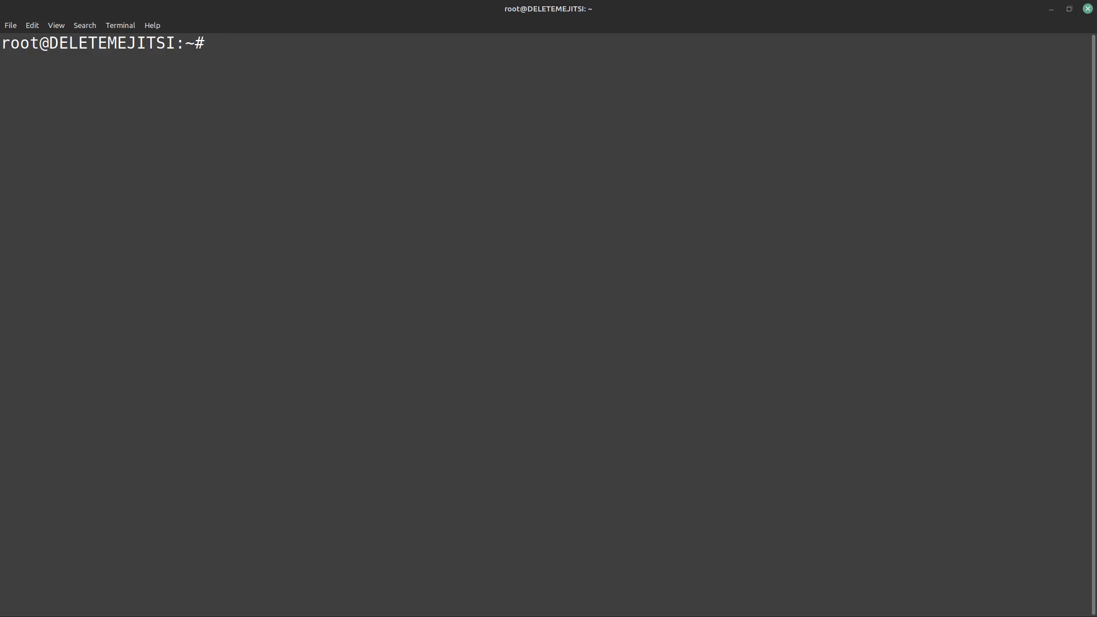
type("nano")
key("ctrl+shift+v")
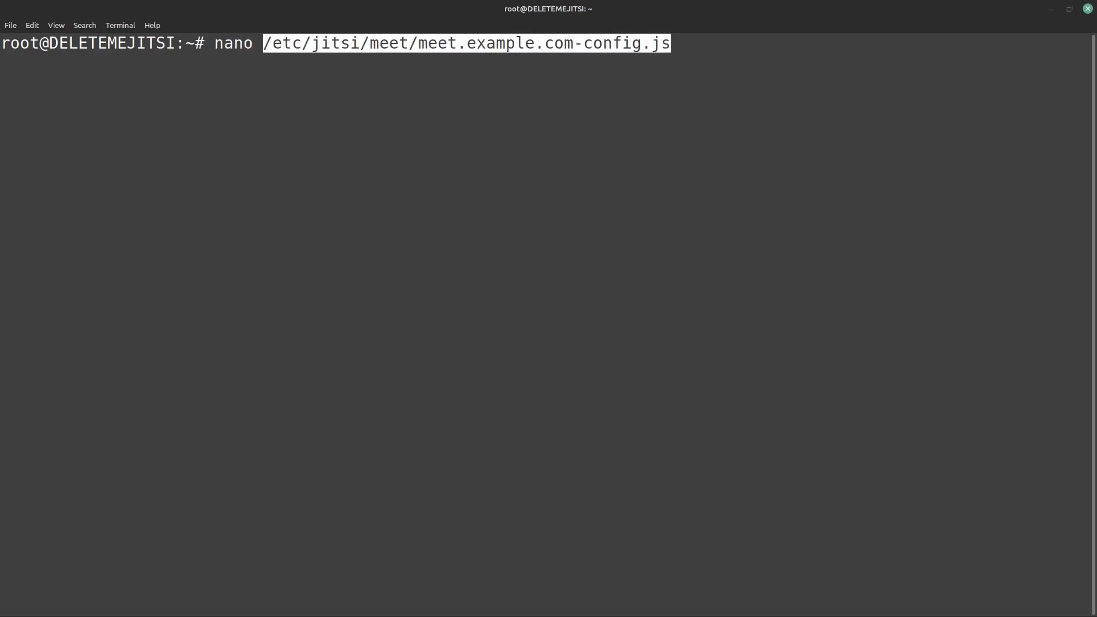
key("Left")
key("Left")
key("Left")
key("Left")
key("Left")
key("Left")
key("Left")
key("Left")
key("Left")
key("Left")
key("Left")
key("Left")
key("Left")
key("Left")
key("Left")
key("Left")
key("Left")
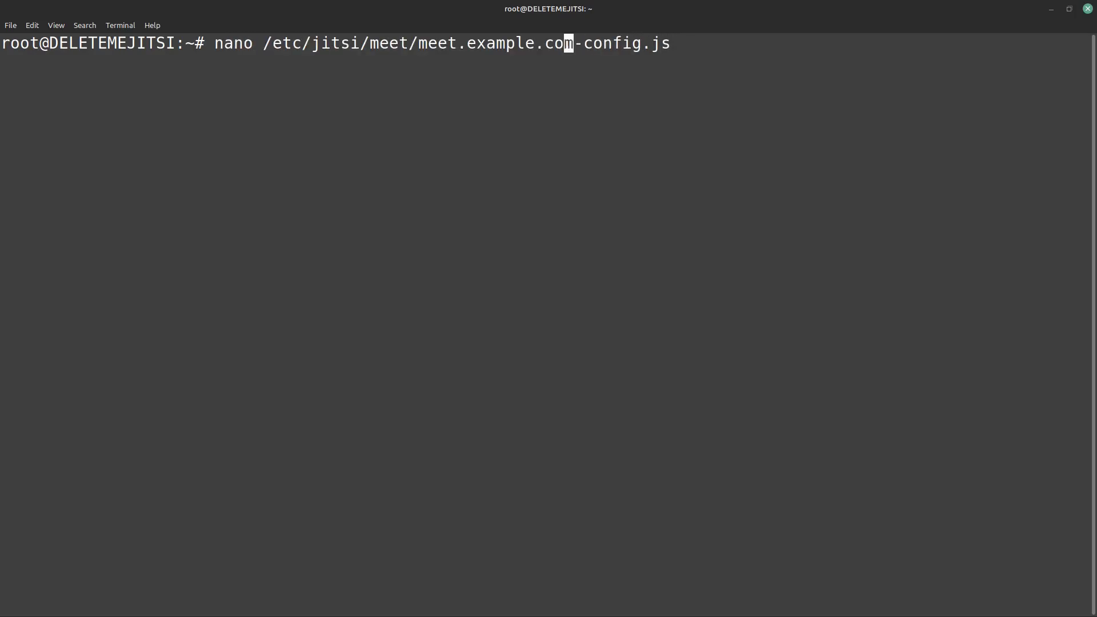
key("Right")
key("Right")
key("Right")
key("Right")
key("BackSpace")
key("BackSpace")
key("BackSpace")
key("BackSpace")
key("BackSpace")
key("BackSpace")
key("BackSpace")
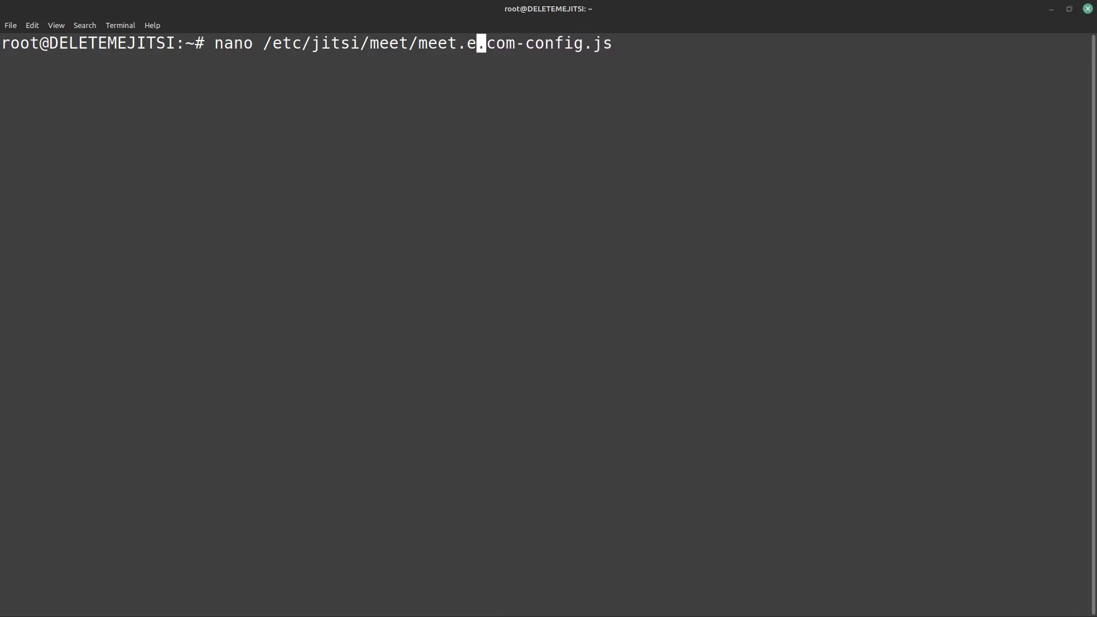
type("switchedt")
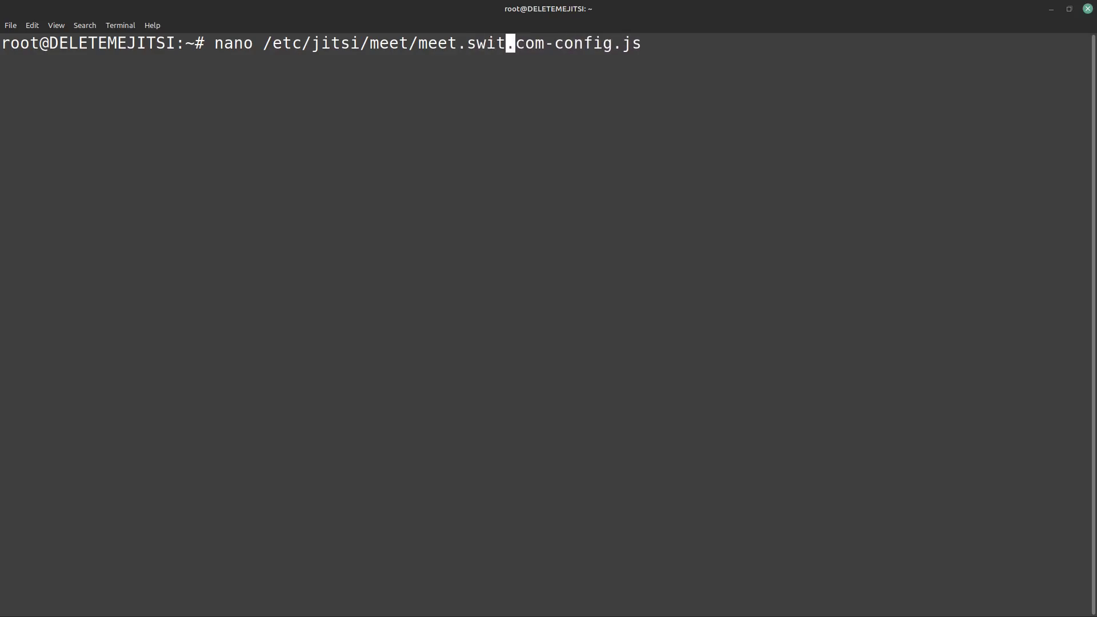
type("olinux")
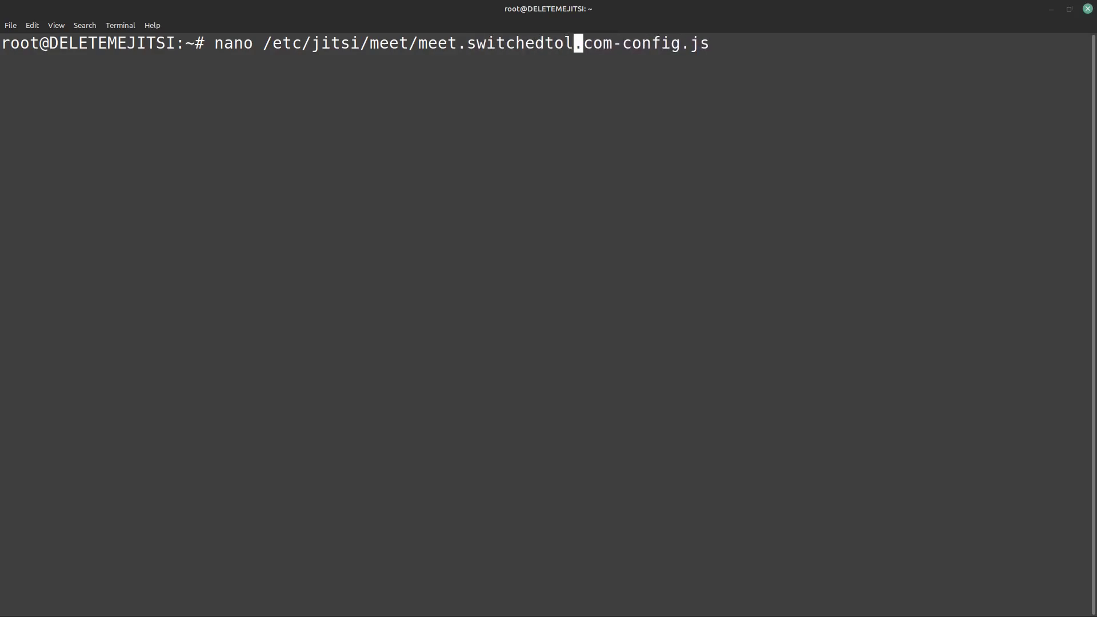
key("Right")
key("Right")
key("Right")
key("Right")
key("Right")
key("Right")
key("Right")
key("Right")
key("Right")
key("Right")
key("Right")
key("Right")
key("Right")
key("Right")
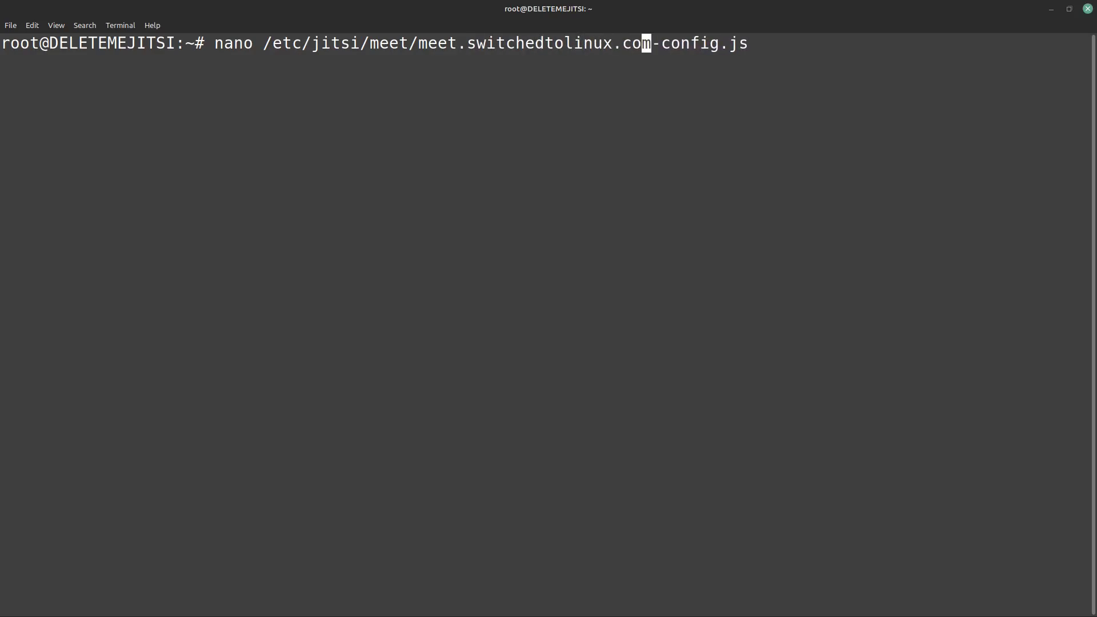
key("Return")
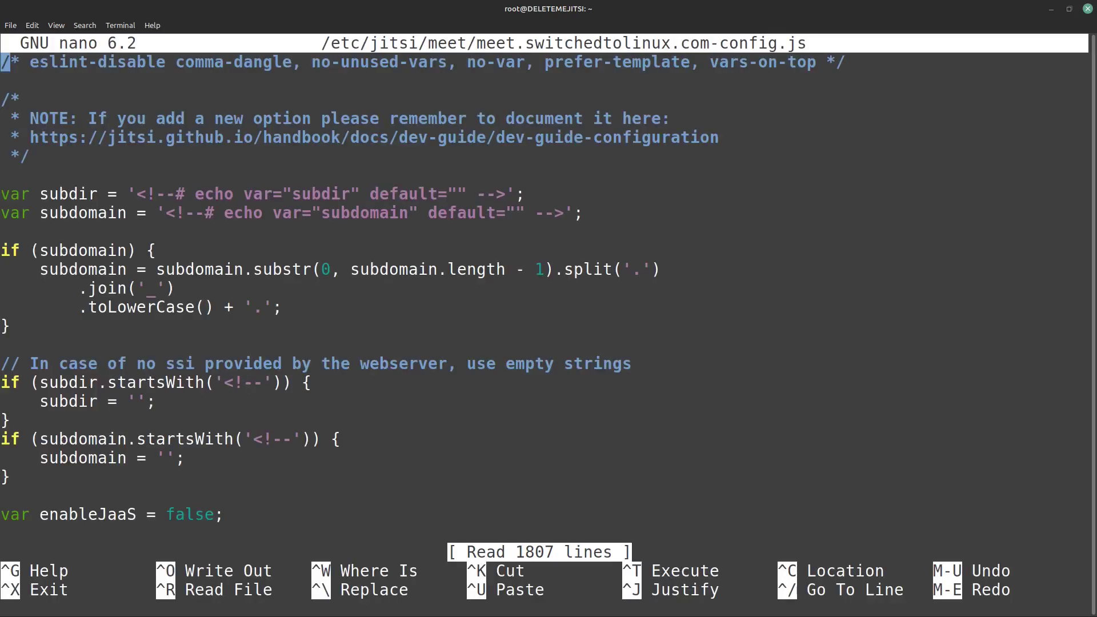
Step: Search the config for 'anon' to reach the anonymousdomain setting
key("Down")
key("Down")
key("Down")
key("Down")
key("Down")
key("Down")
key("Down")
key("Down")
key("Down")
key("Down")
key("Down")
key("Down")
key("Down")
key("Down")
key("Down")
key("Down")
key("Down")
key("Down")
key("Down")
key("Down")
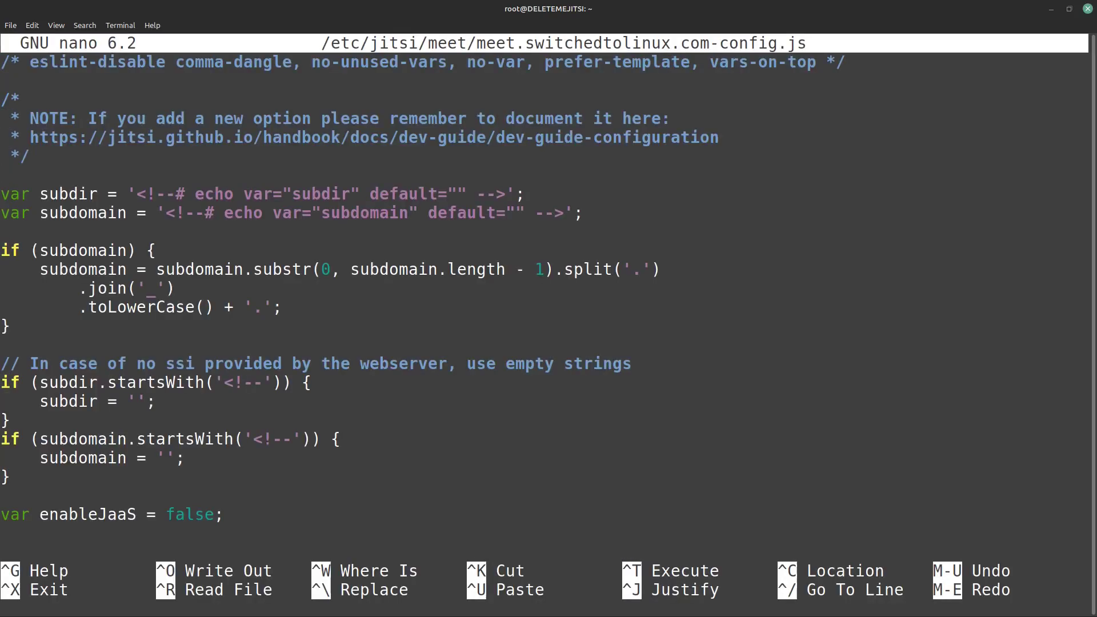
key("Down")
key("Down")
key("Down")
key("Down")
key("Down")
key("Down")
key("Down")
key("Down")
key("Down")
key("Down")
key("Down")
key("Down")
key("Down")
key("Down")
key("Down")
key("Down")
key("Down")
key("Down")
key("Down")
key("Down")
key("Down")
key("Down")
key("Down")
key("Down")
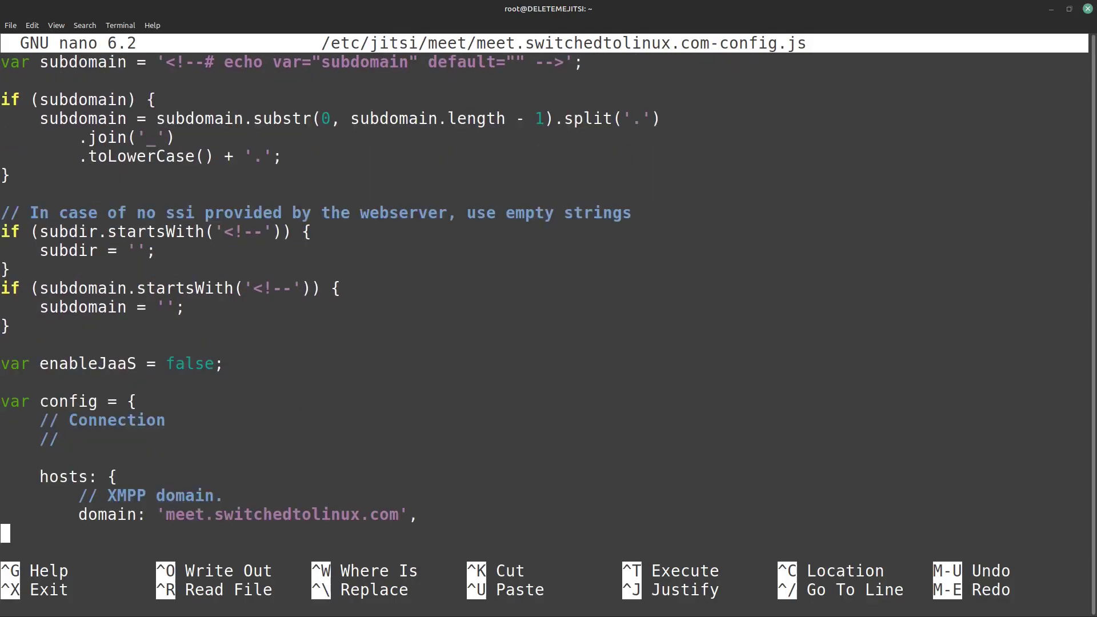
key("Down")
key("Down")
key("Down")
key("Down")
key("Down")
key("Down")
key("Down")
key("Down")
key("Down")
key("Down")
key("Down")
key("Down")
key("Down")
key("Down")
key("Down")
key("Down")
key("Down")
key("Down")
key("Down")
key("Down")
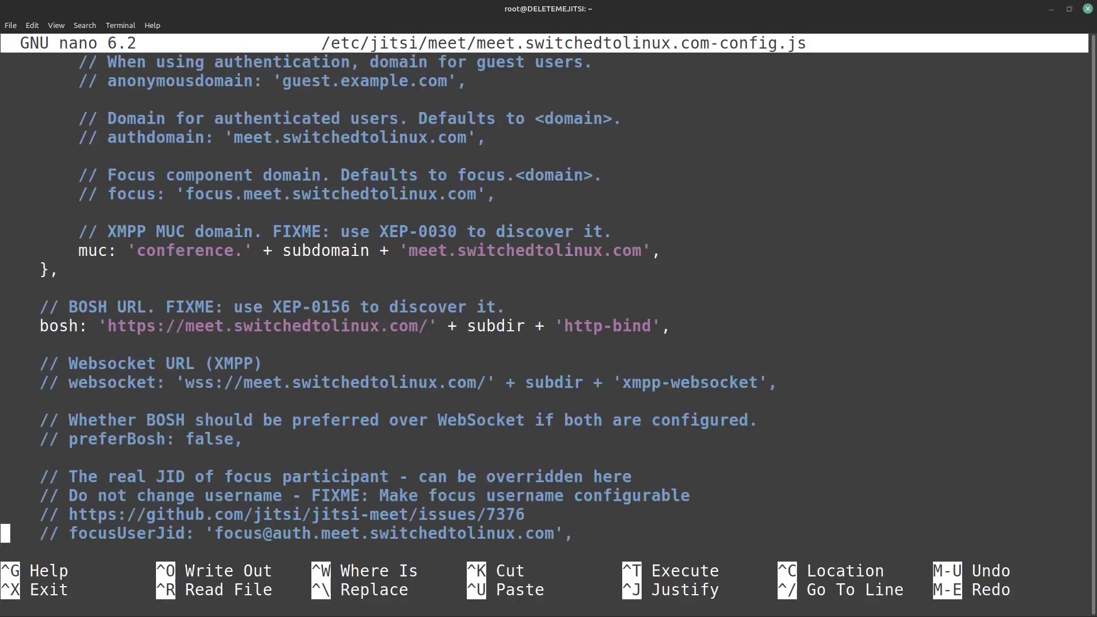
key("Down")
key("Down")
key("Down")
key("Down")
key("Down")
key("Down")
key("Down")
key("Down")
key("Down")
key("Down")
key("Down")
key("Down")
key("Down")
key("Down")
key("Down")
key("Down")
key("Down")
key("Down")
key("Down")
key("Down")
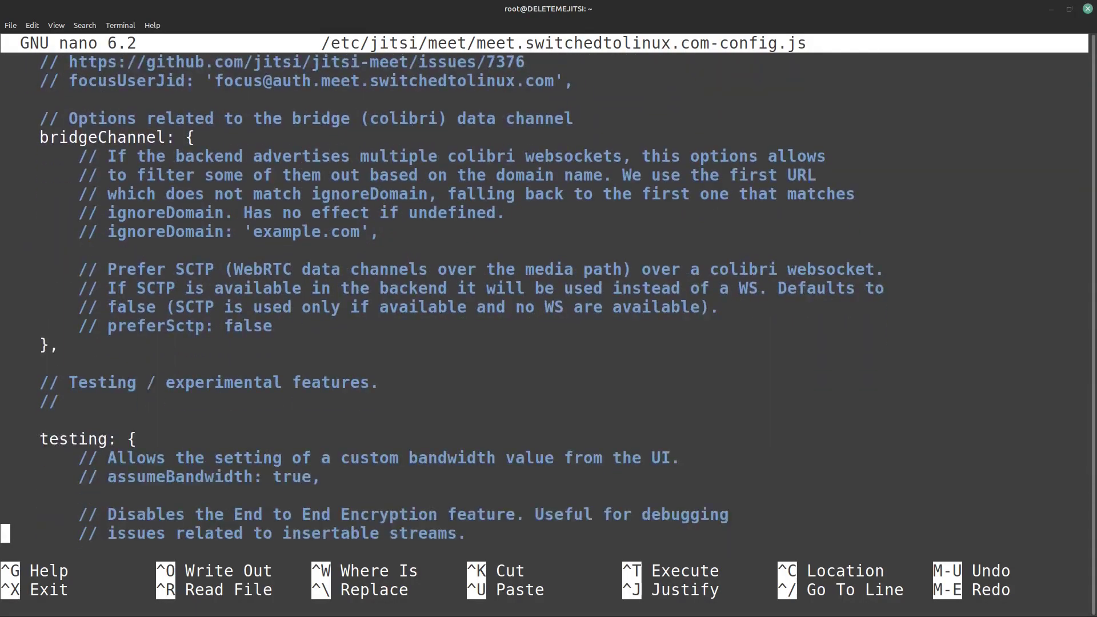
key("Down")
key("Down")
key("Down")
key("Down")
key("Down")
key("Down")
key("Down")
key("Down")
key("Down")
key("Down")
key("Down")
key("Down")
key("Down")
key("Down")
key("Down")
key("Down")
key("Down")
key("Down")
key("Down")
key("Down")
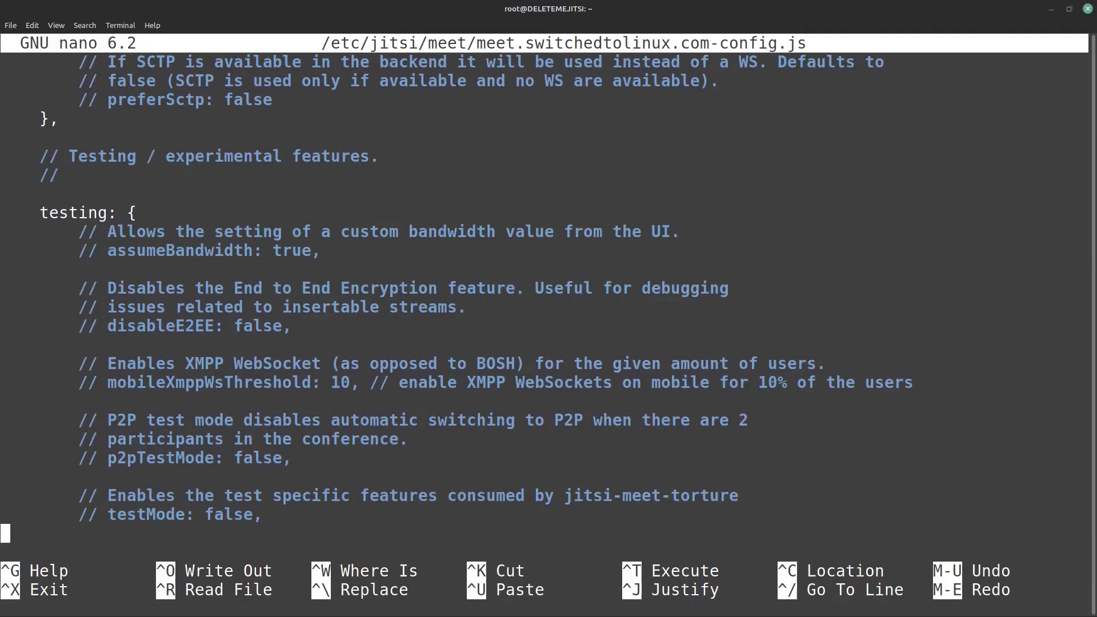
key("Down")
key("Down")
key("Down")
key("Down")
key("Down")
key("Down")
key("Down")
key("Down")
key("Down")
key("Down")
key("Down")
key("Down")
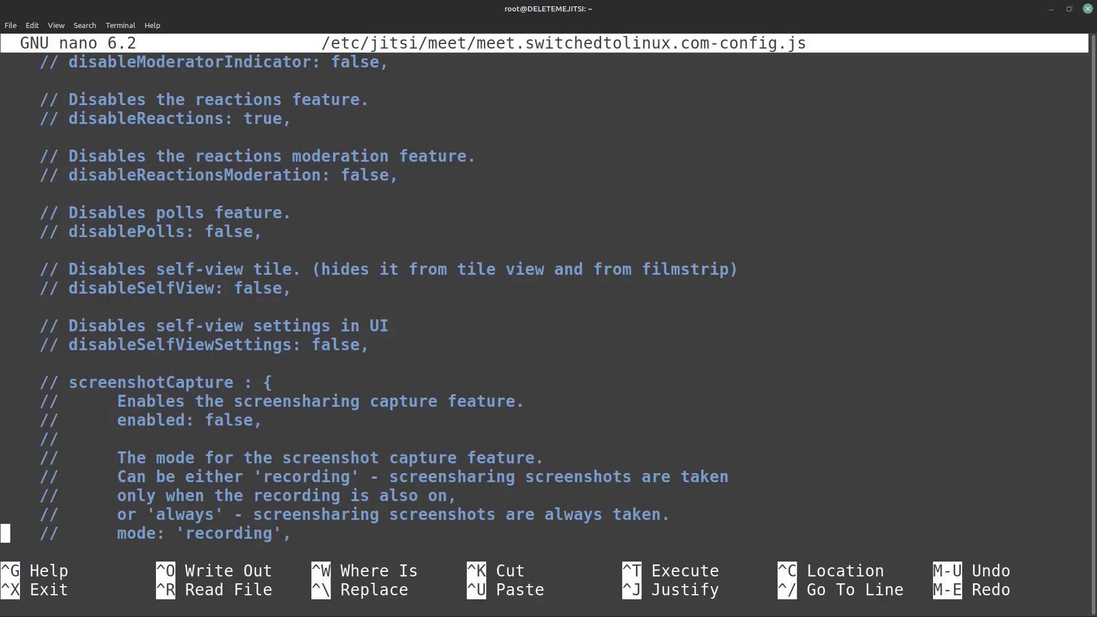
key("ctrl+w")
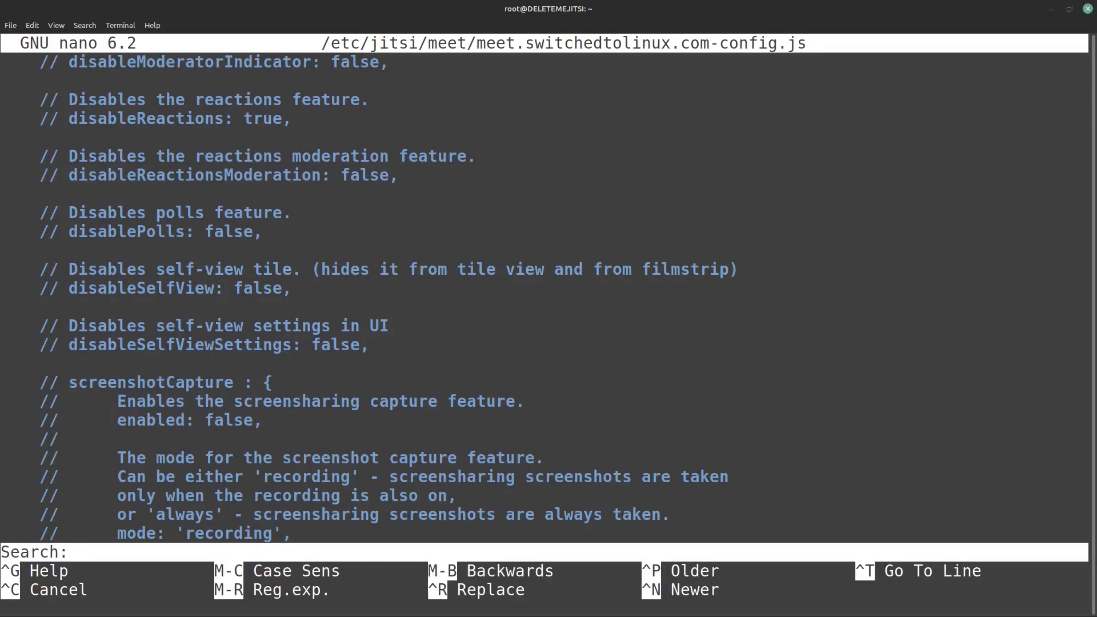
type("anon")
key("Return")
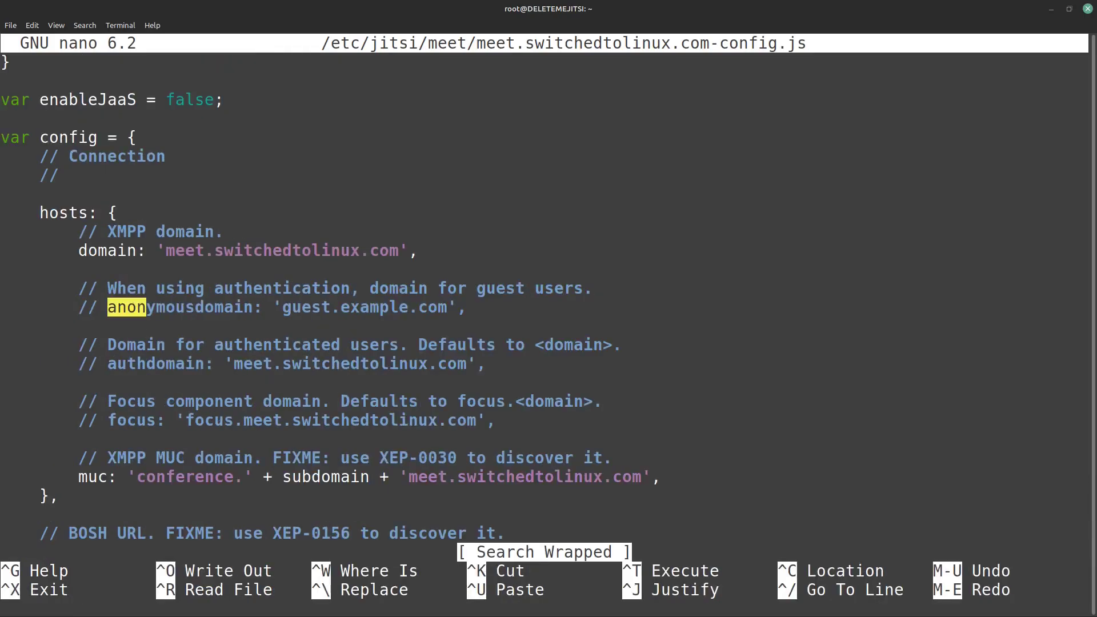
Step: Uncomment anonymousdomain, set it to guest.meet.switchedtolinux.com, and save the file
key("Left")
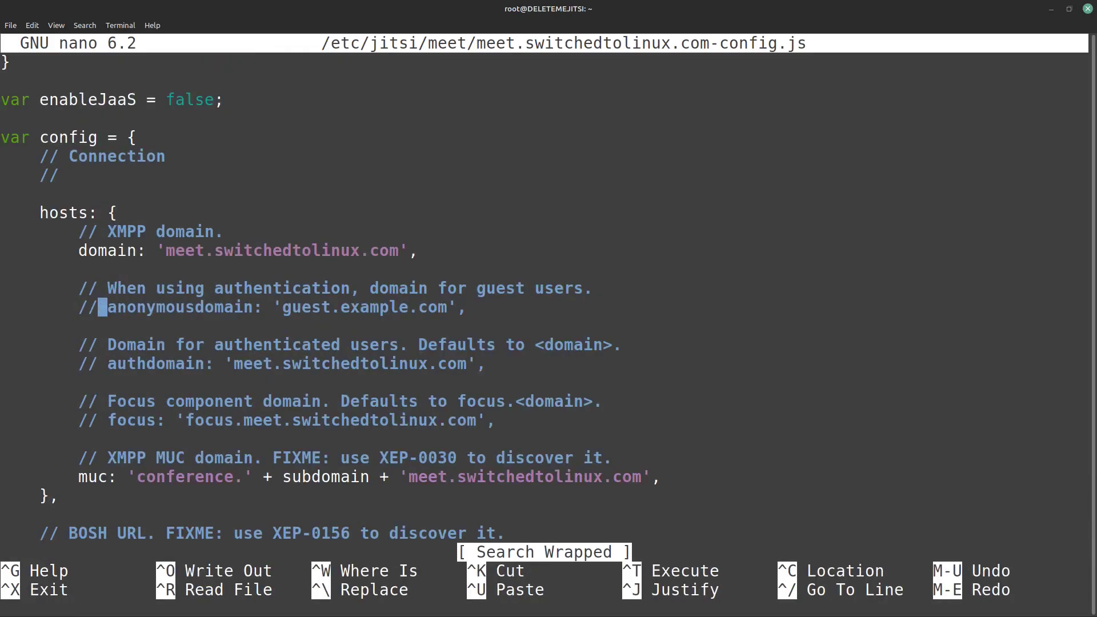
key("BackSpace")
key("BackSpace")
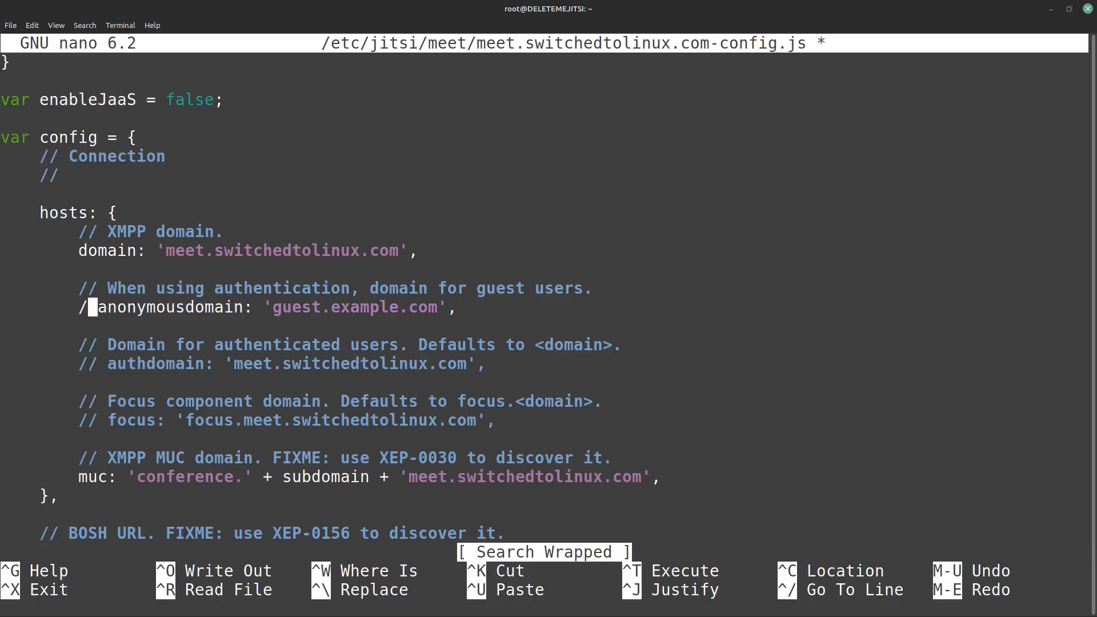
key("Right")
key("Right")
key("Right")
key("Right")
key("Right")
key("Right")
key("Right")
key("Right")
key("Right")
key("Right")
key("Right")
key("Right")
key("Right")
key("Right")
key("Right")
key("Right")
key("Right")
key("Right")
key("Right")
key("Right")
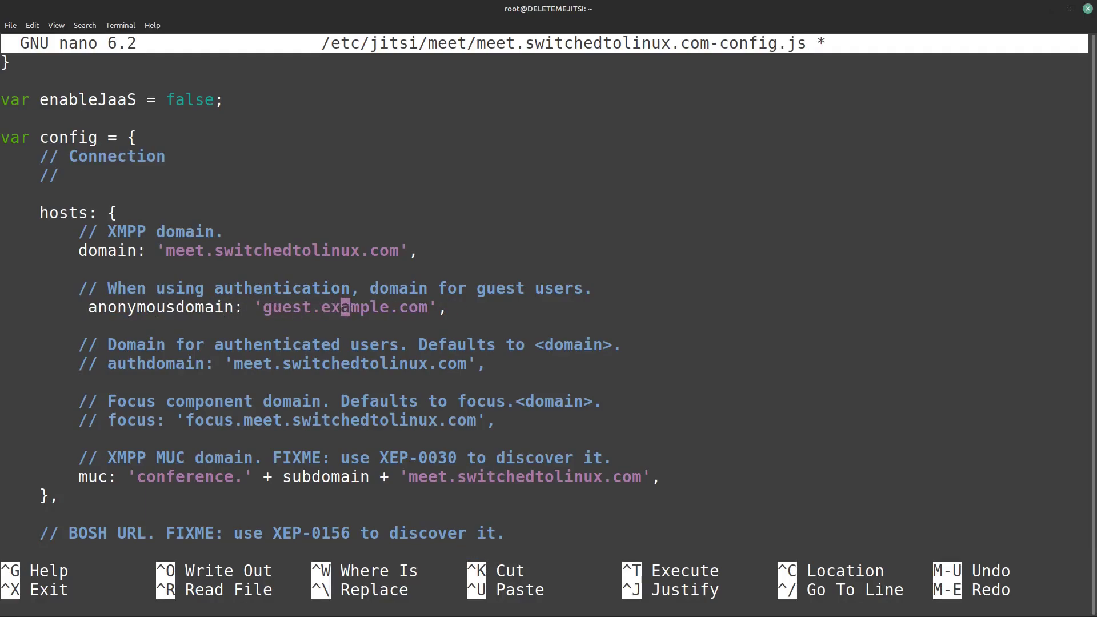
key("Right")
key("Right")
key("Right")
key("Right")
key("BackSpace")
key("BackSpace")
key("BackSpace")
key("BackSpace")
key("BackSpace")
key("BackSpace")
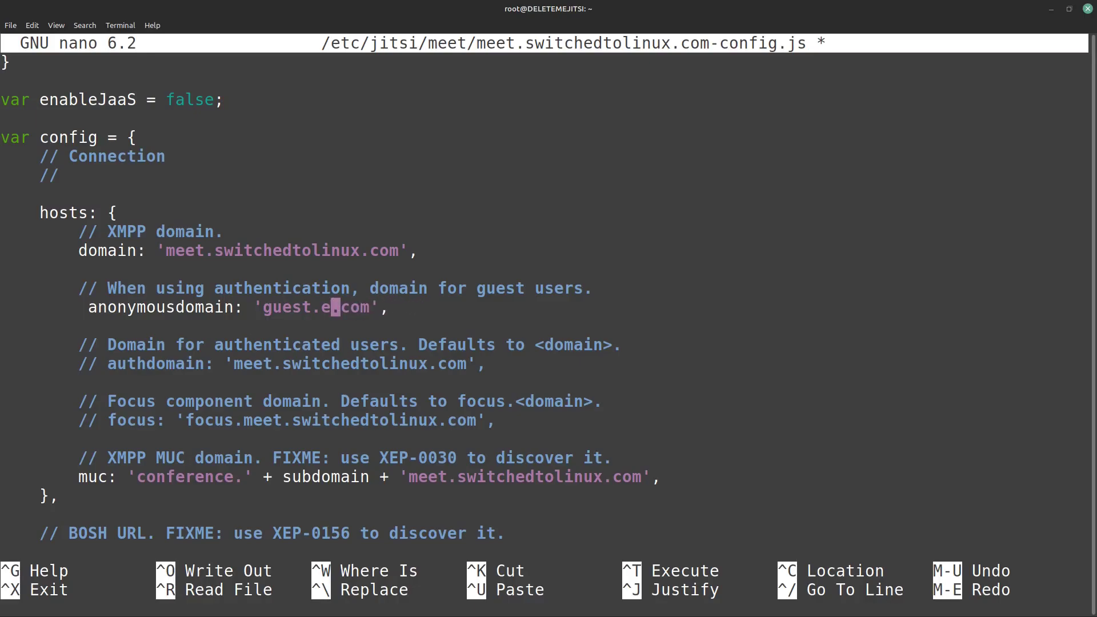
key("BackSpace")
type("meet.s")
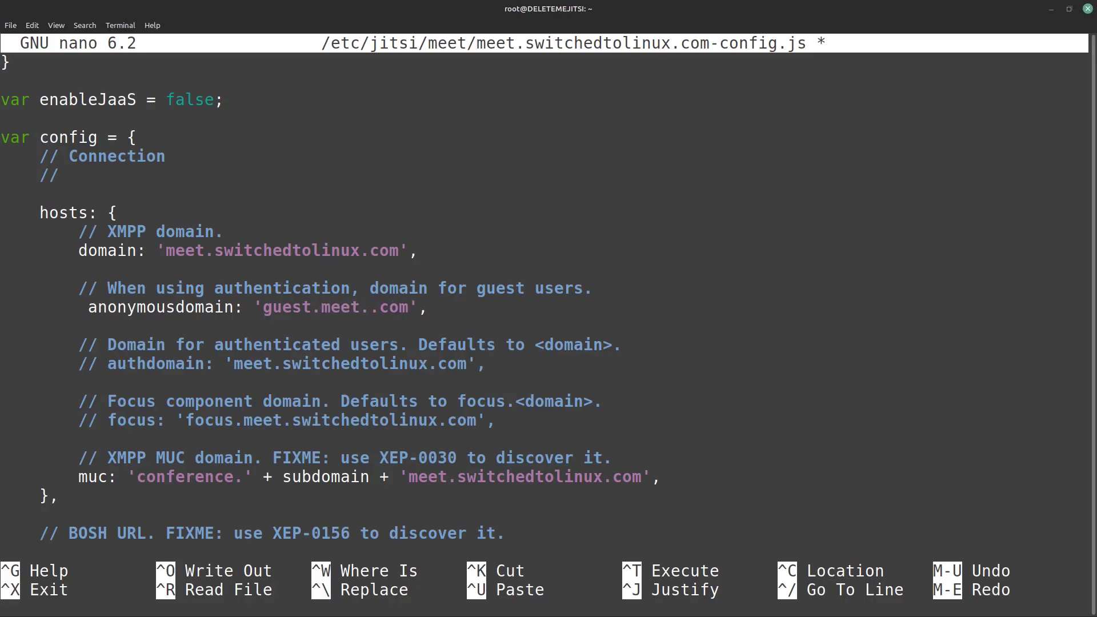
type("witchedtol")
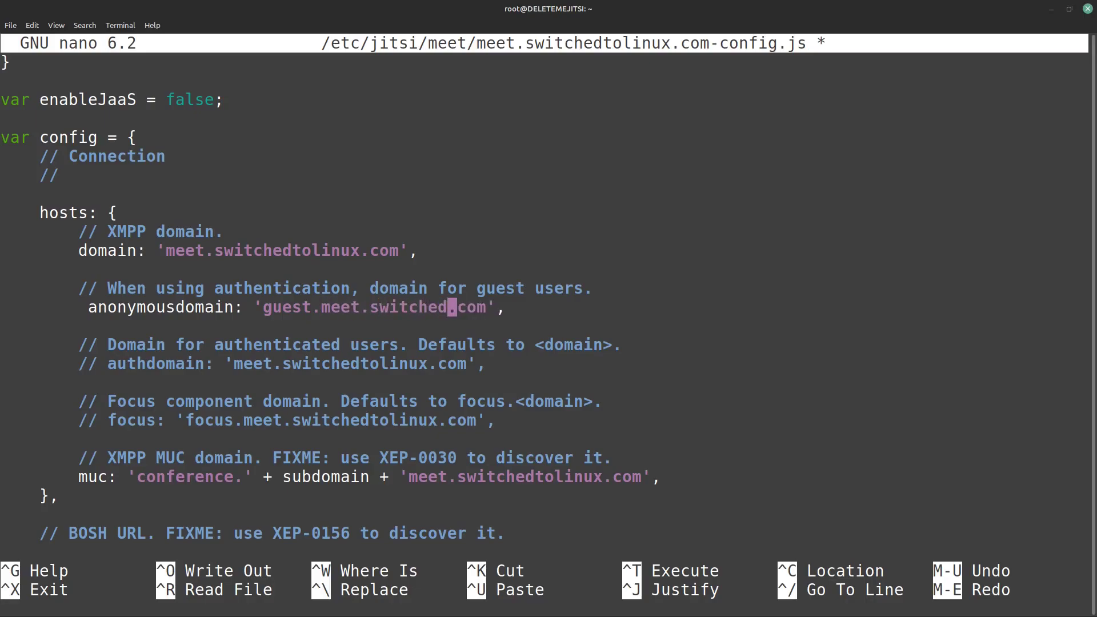
type("inux.=")
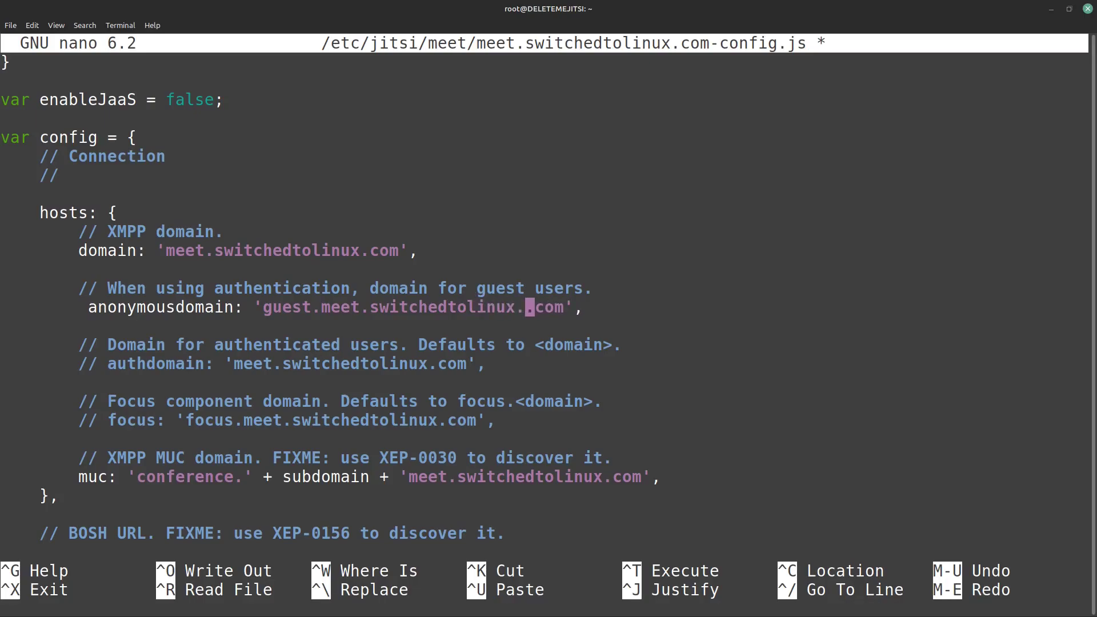
key("BackSpace")
key("BackSpace")
key("Right")
key("Right")
key("Right")
key("Right")
key("End")
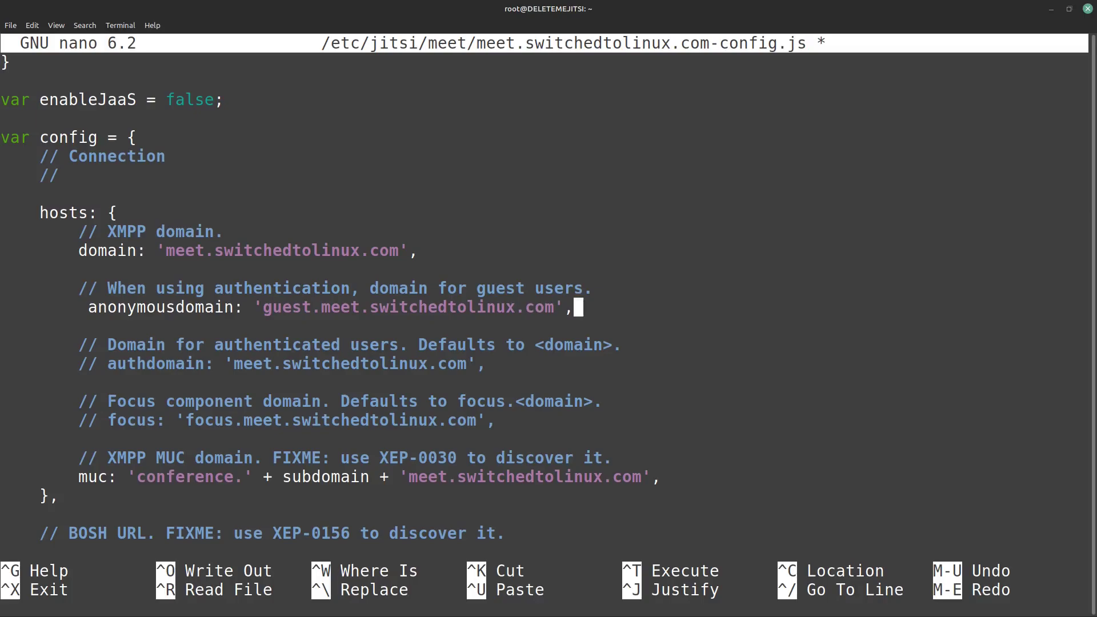
key("Down")
key("Down")
key("Down")
key("ctrl+x")
key("y")
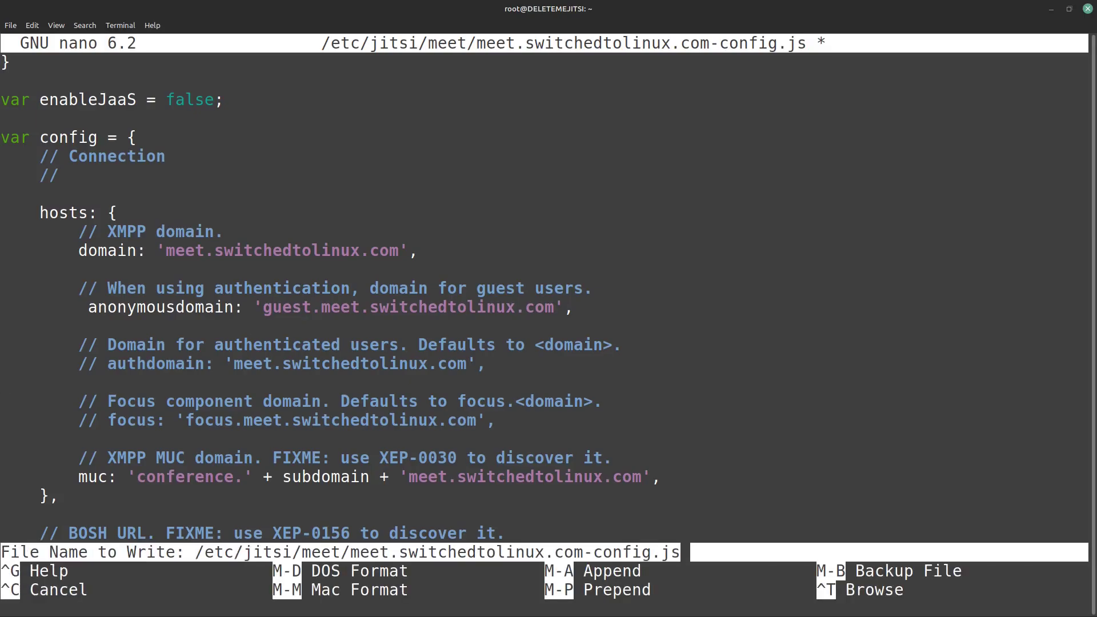
key("Return")
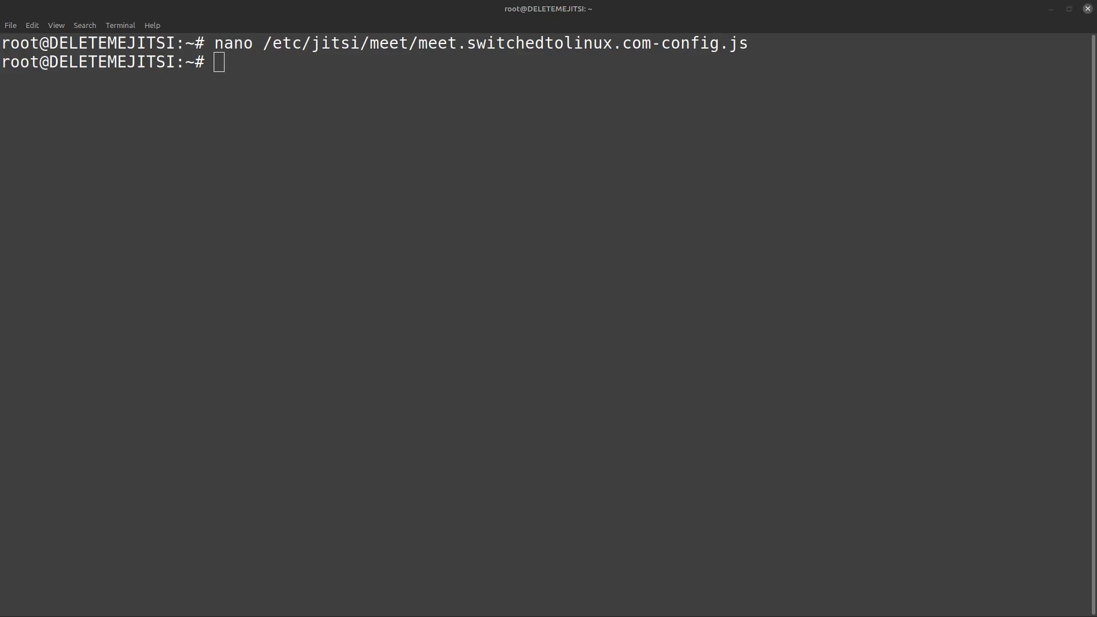
Step: Open /etc/jitsi/jicofo/sip-communicator.properties in nano
left_click(333, 449)
type("nano")
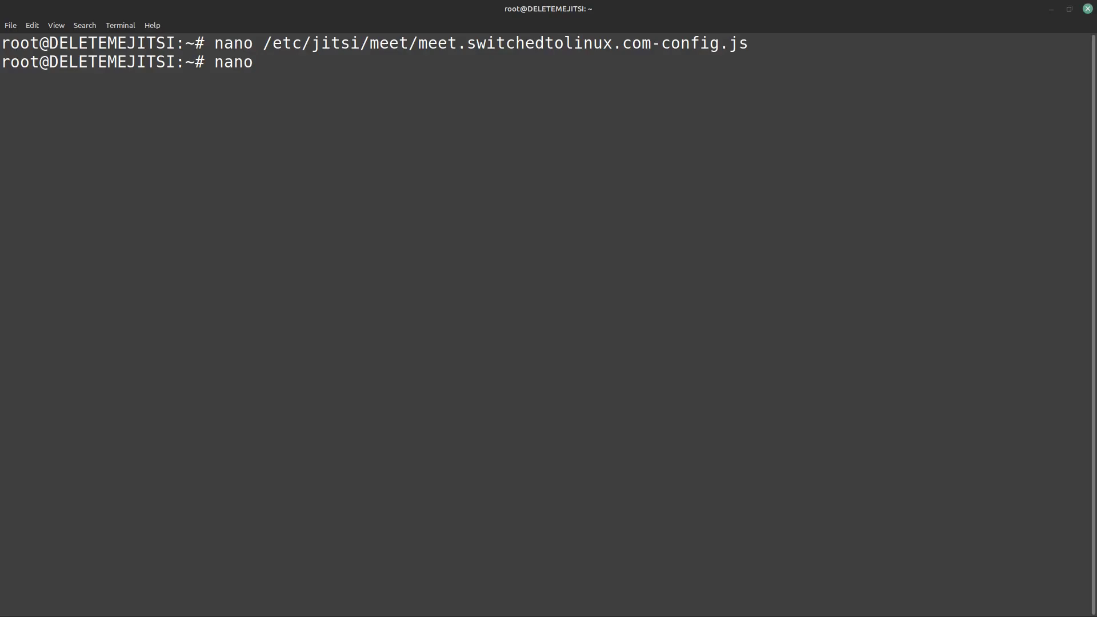
key("ctrl+shift+v")
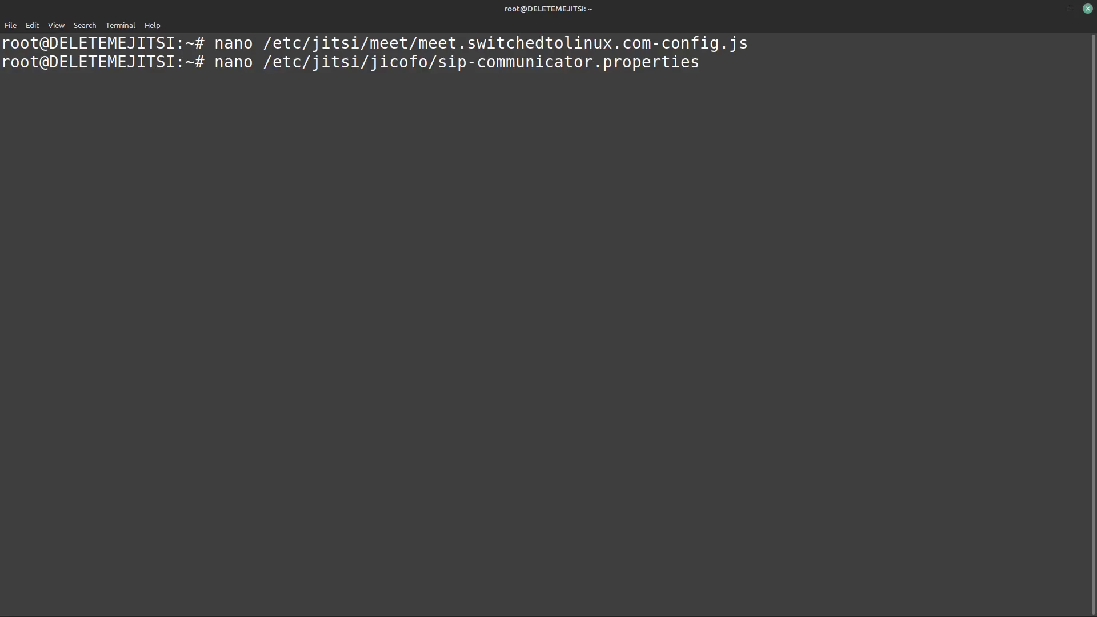
key("Return")
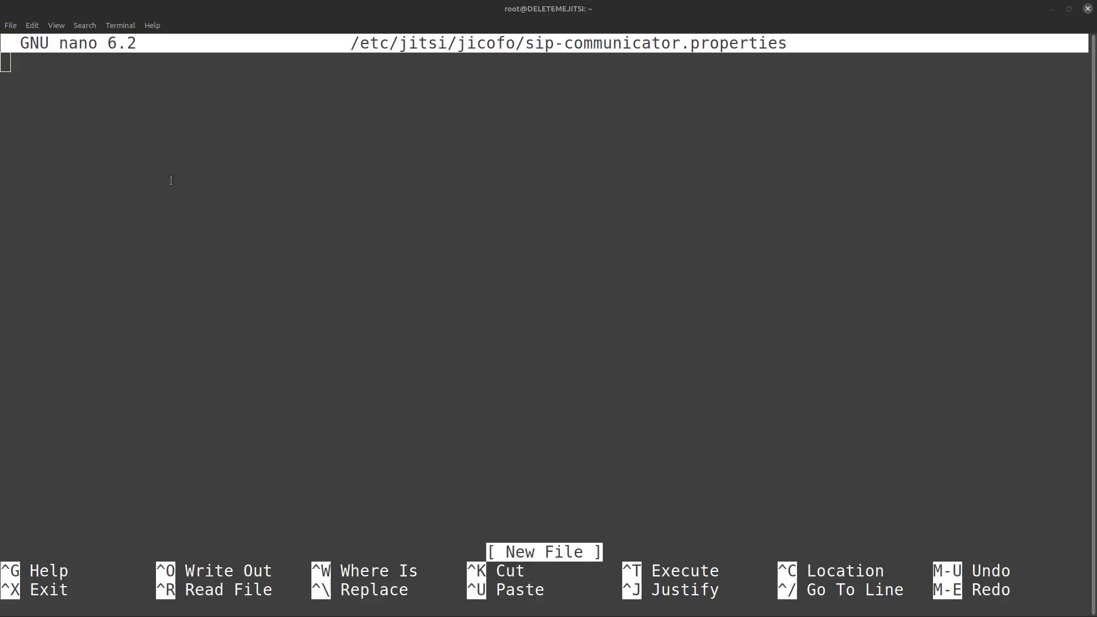
Step: Add org.jitsi.jicofo.auth.URL=XMPP:meet.switchedtolinux.com and save the file
left_click(214, 192)
key("ctrl+shift+v")
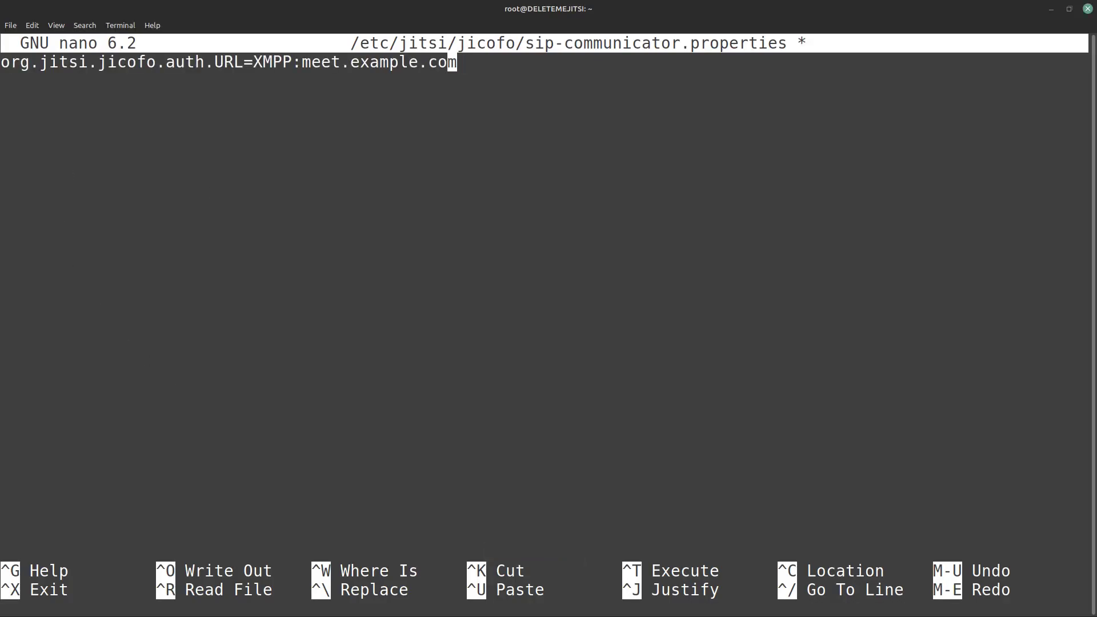
key("Left")
key("Left")
key("Left")
key("BackSpace")
key("BackSpace")
key("BackSpace")
key("BackSpace")
key("BackSpace")
key("BackSpace")
key("BackSpace")
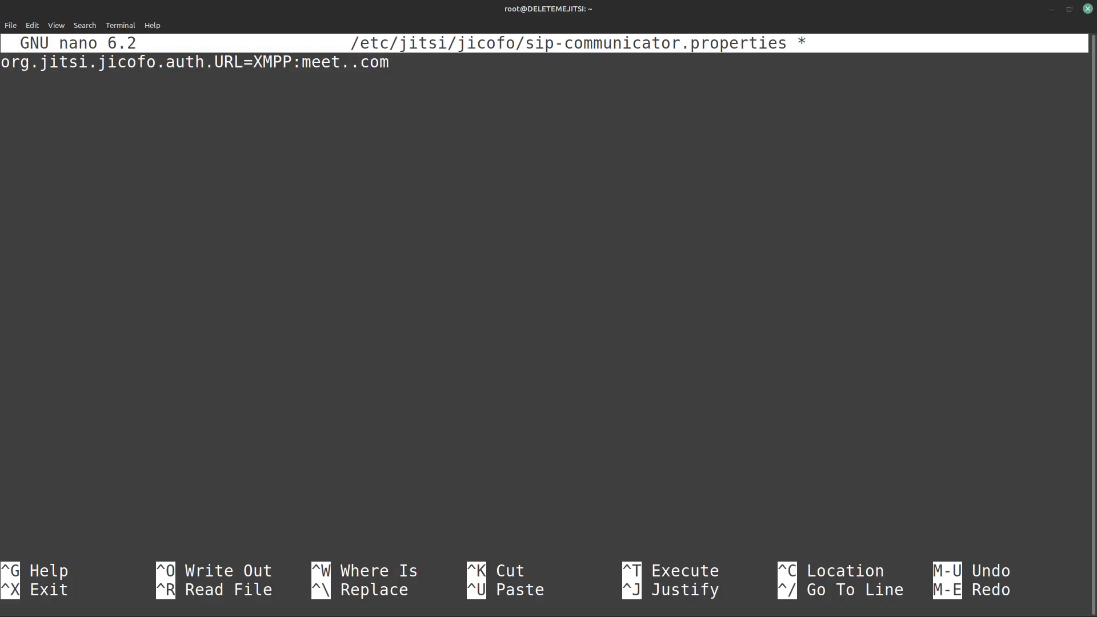
type("switchedtolinu")
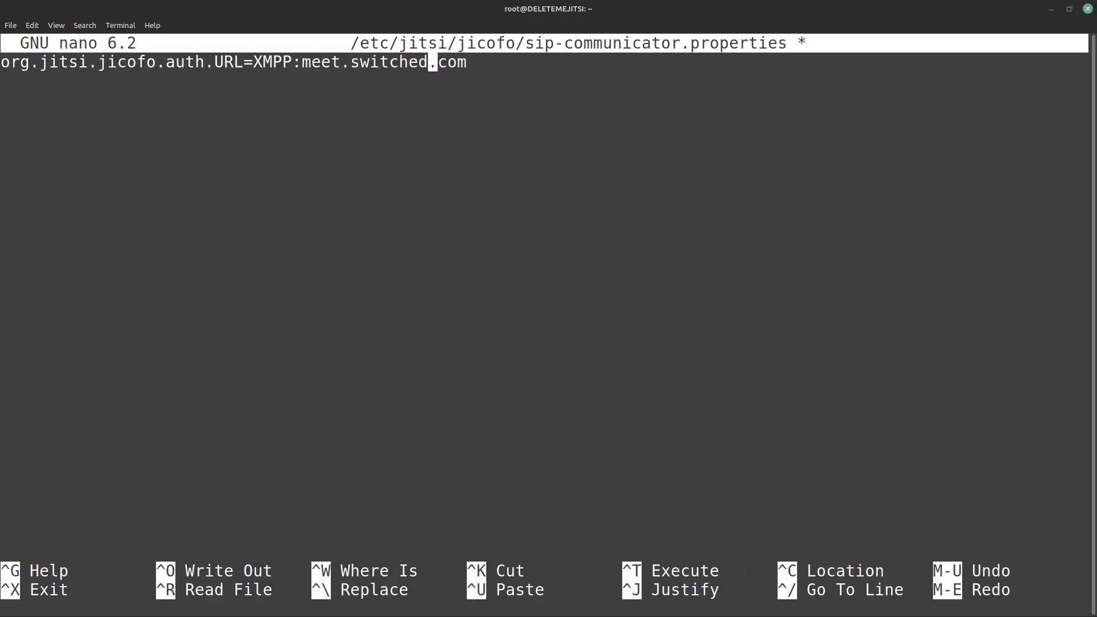
type("x")
key("Right")
key("Right")
key("Right")
key("Right")
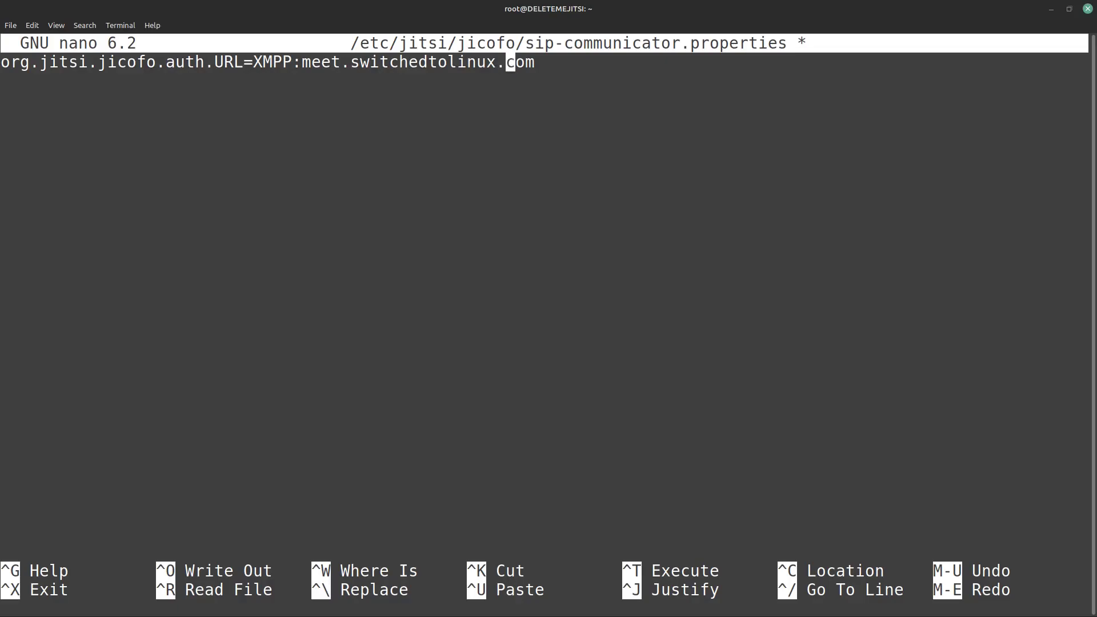
key("ctrl+x")
key("y")
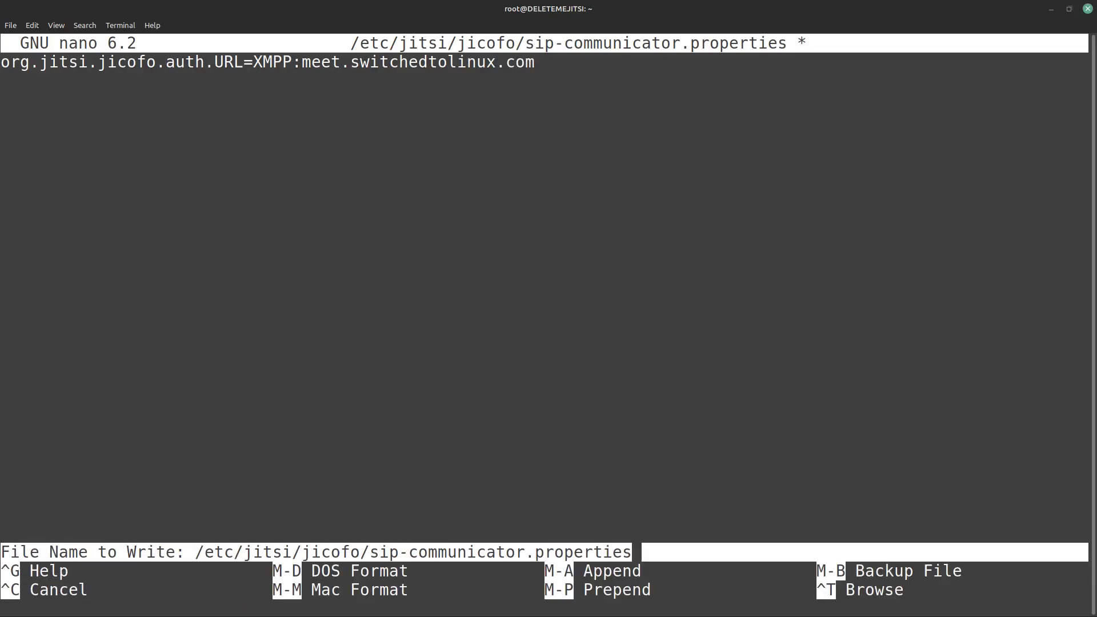
key("Return")
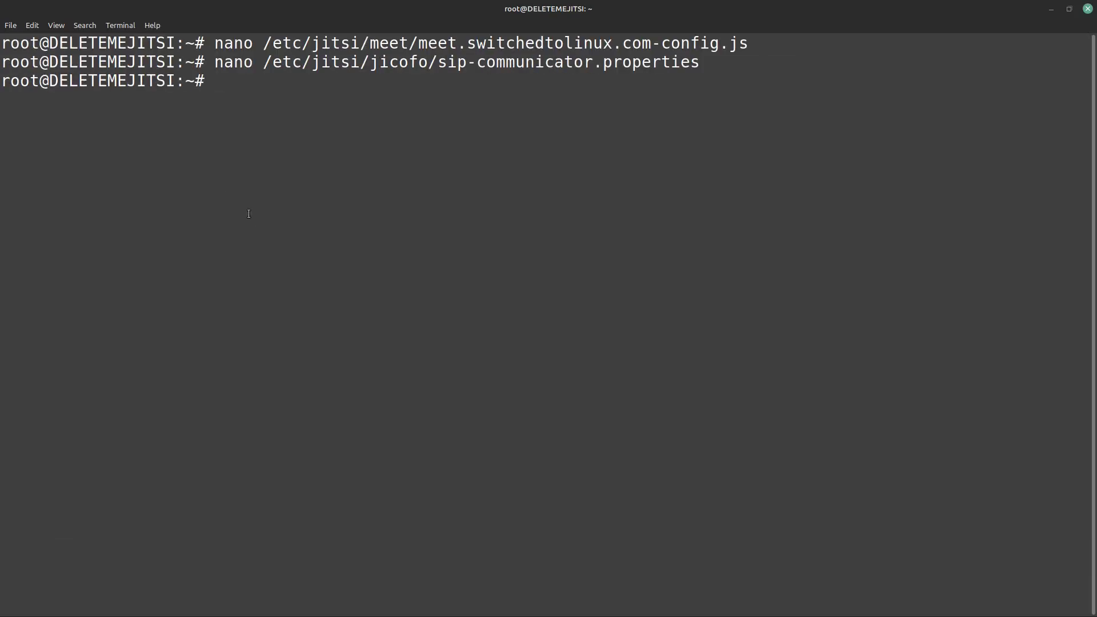
Step: Rerun the restart of prosody, jicofo, jitsi-videobridge2 and nginx, then minimize the terminal
key("Up")
key("Up")
key("Up")
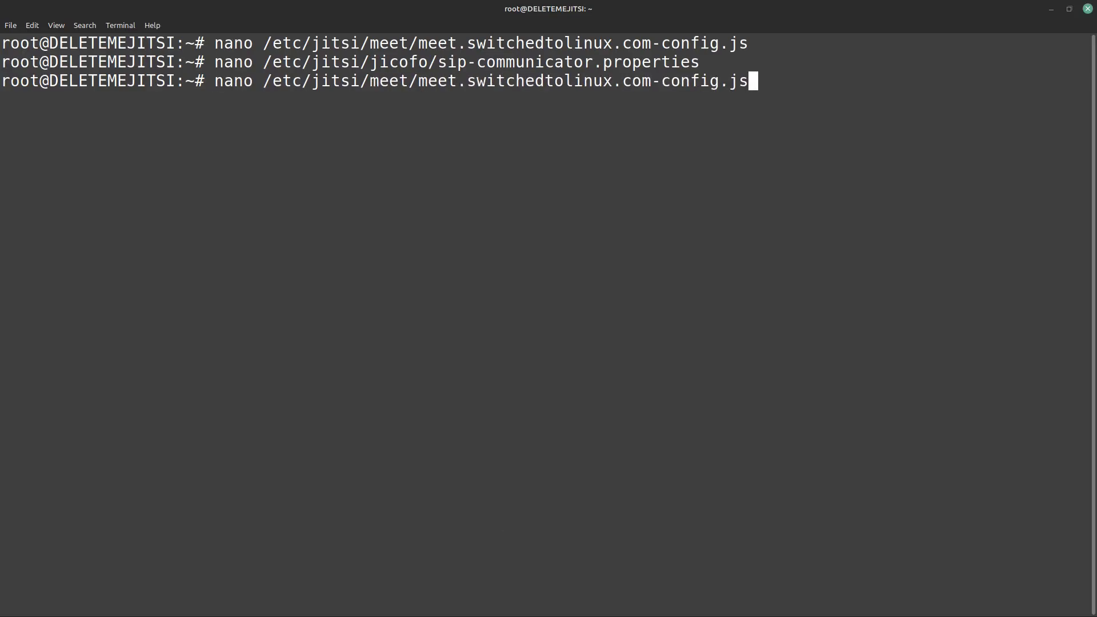
key("Up")
key("Up")
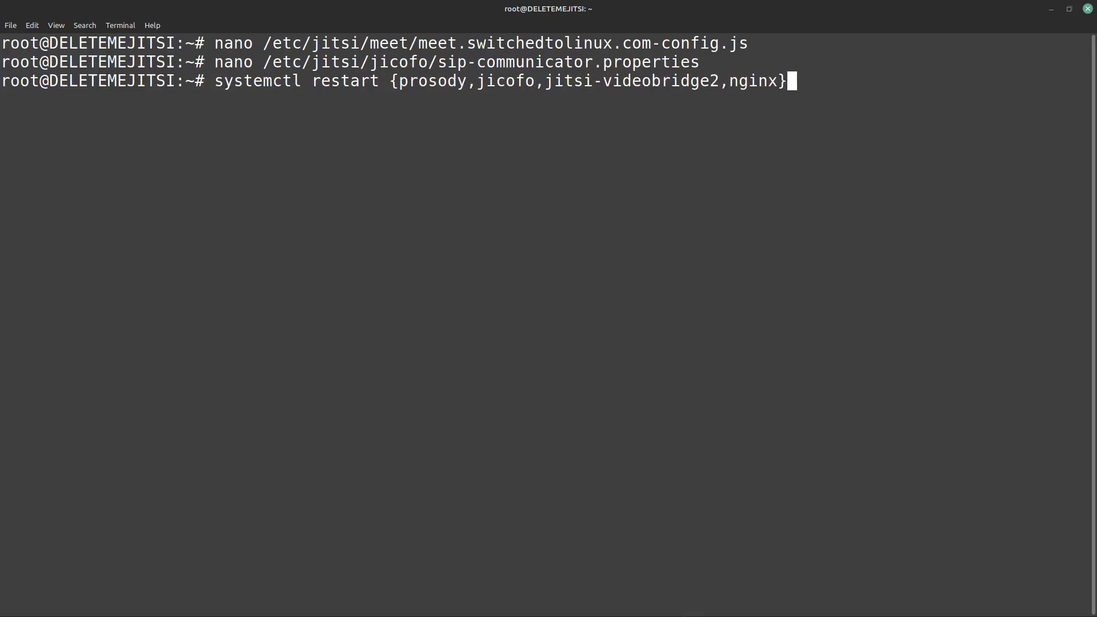
key("Up")
key("Up")
key("Down")
key("Down")
key("Return")
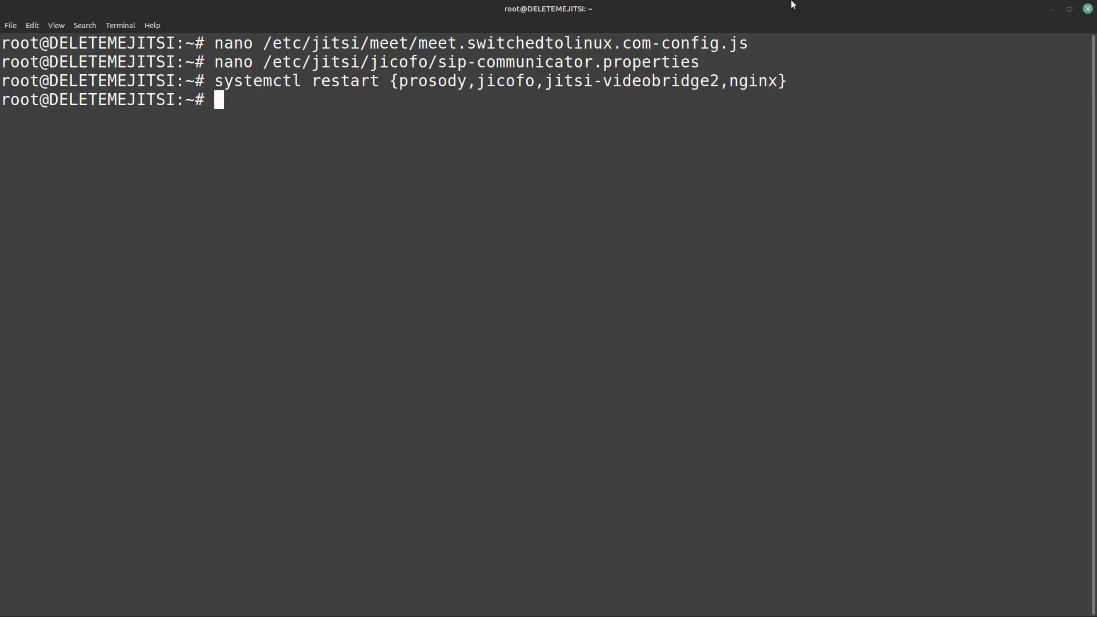
left_click(1052, 9)
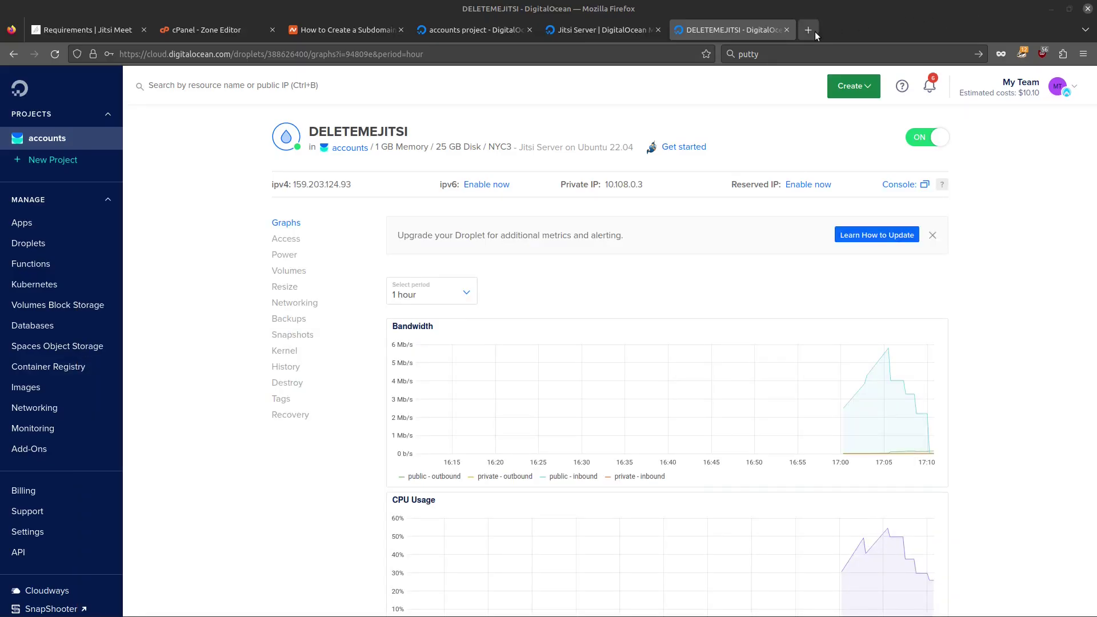
left_click(808, 30)
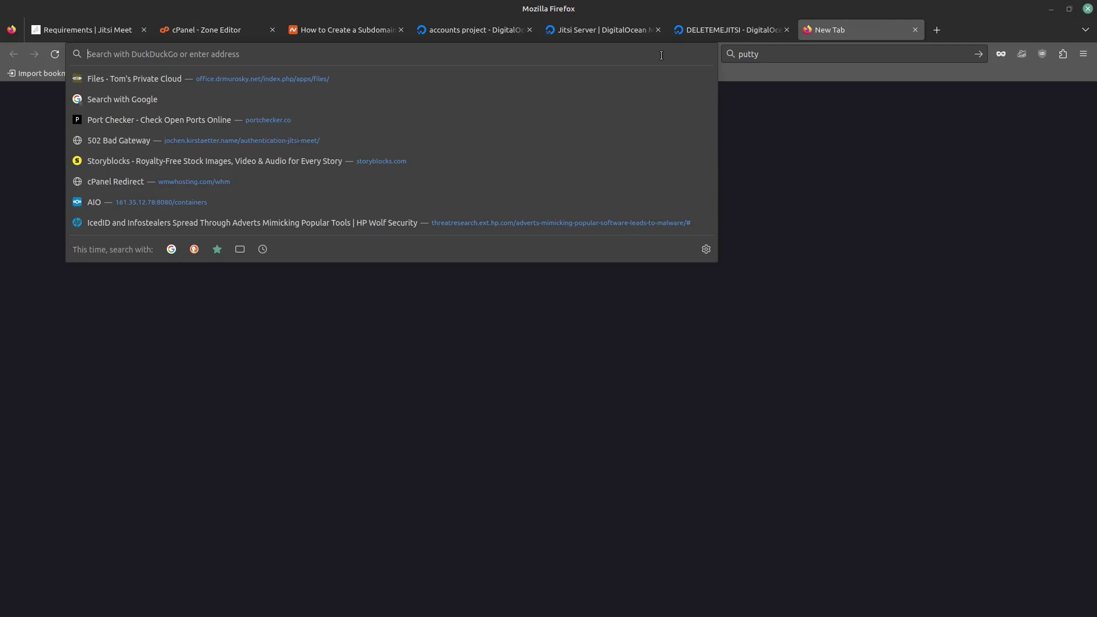
type("https:/")
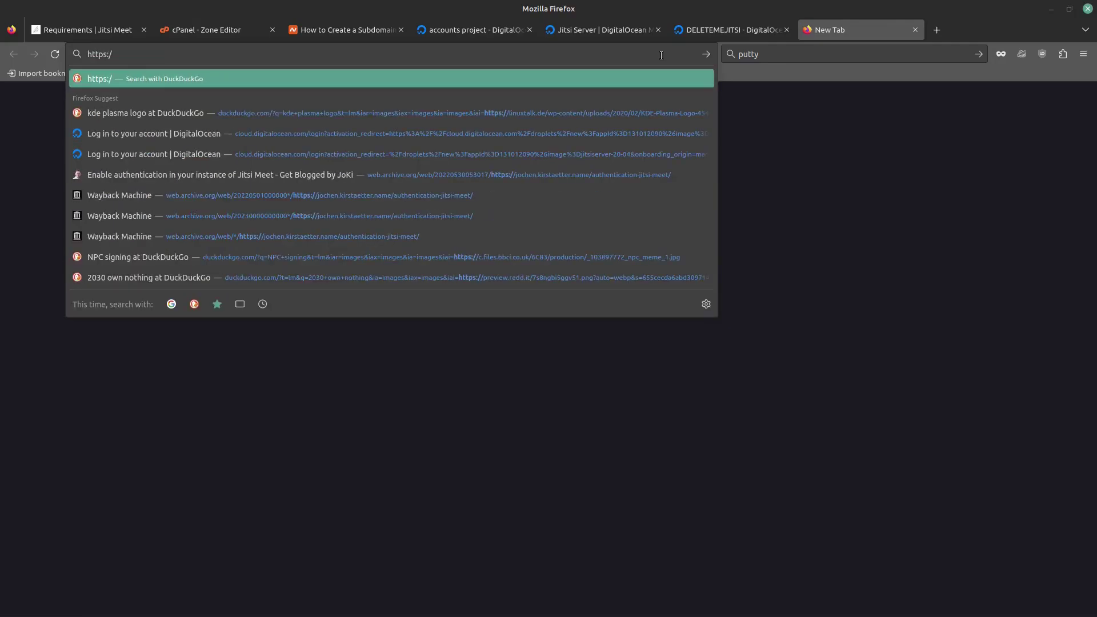
type("/")
type("meet.switchedtolinux.com/bob")
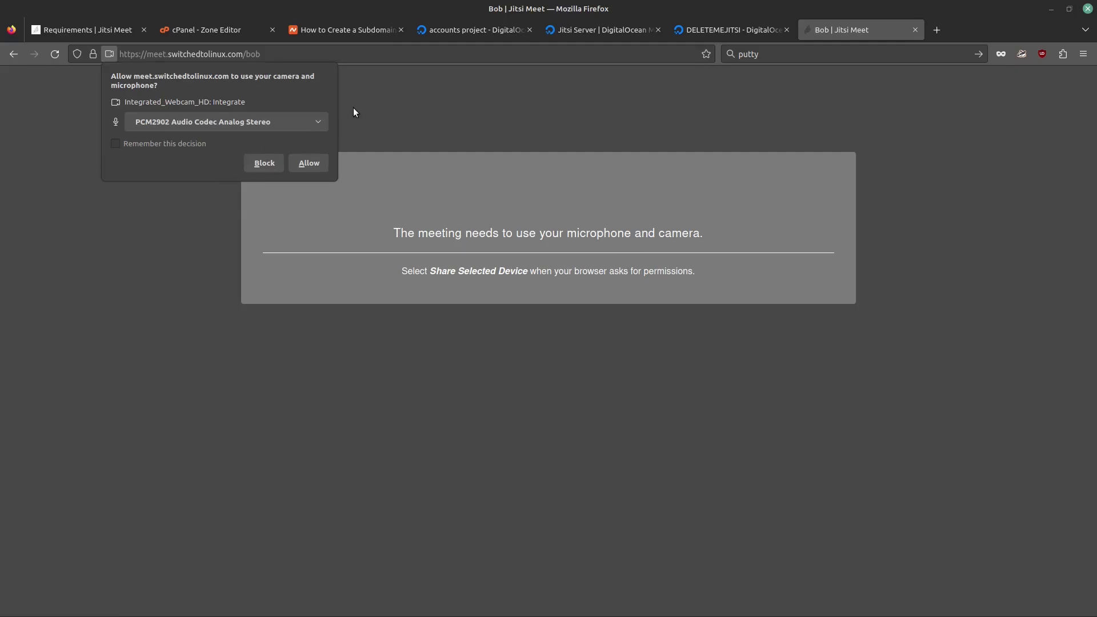
Step: Allow the camera and the HD Audio Controller microphone for the meeting
left_click(244, 122)
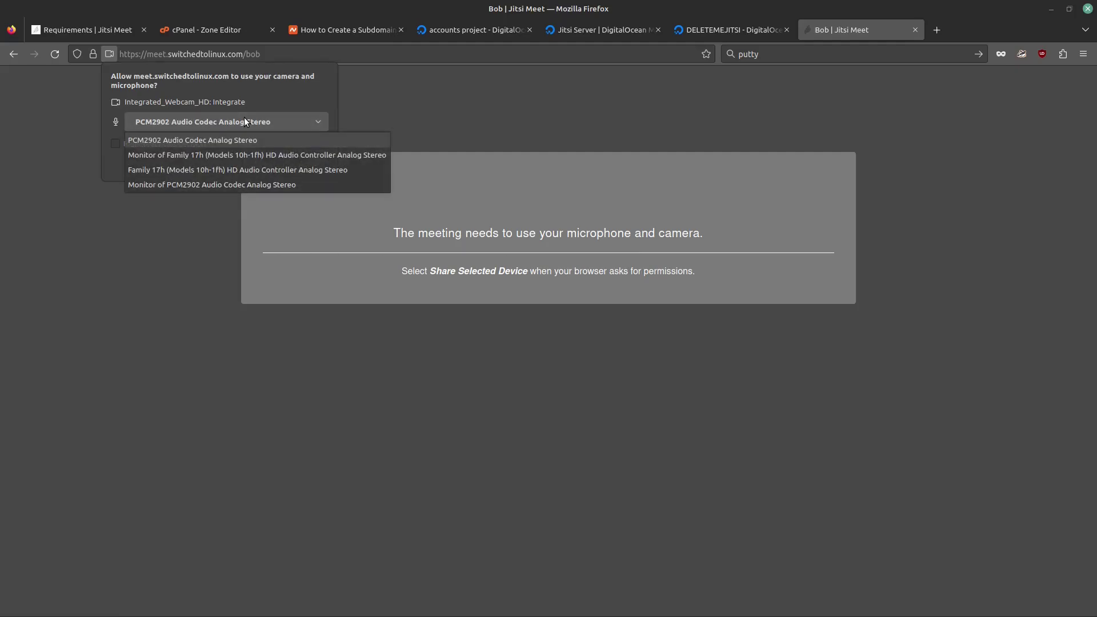
left_click(236, 172)
left_click(308, 164)
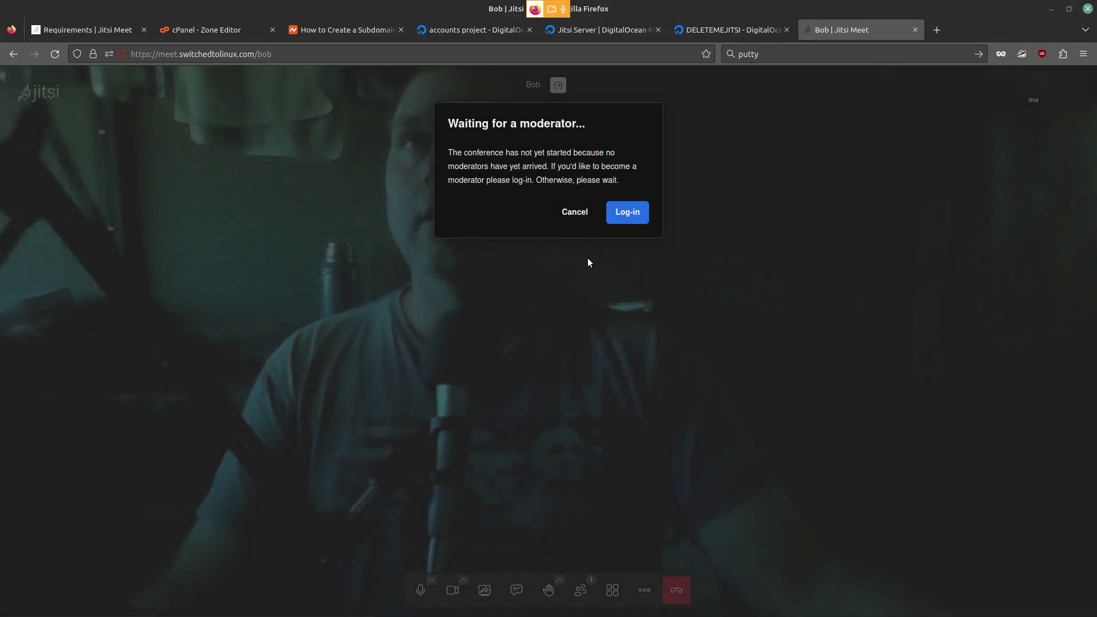
Step: Log in with the moderator account from the waiting dialog and answer the save-login prompt
left_click(627, 213)
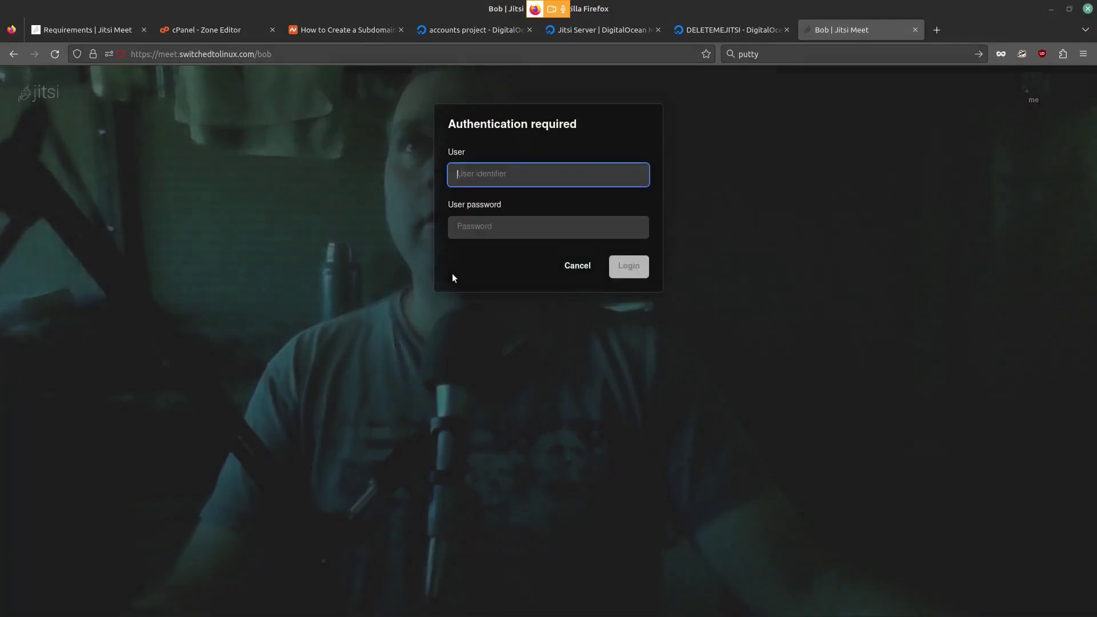
type("bob")
left_click(482, 222)
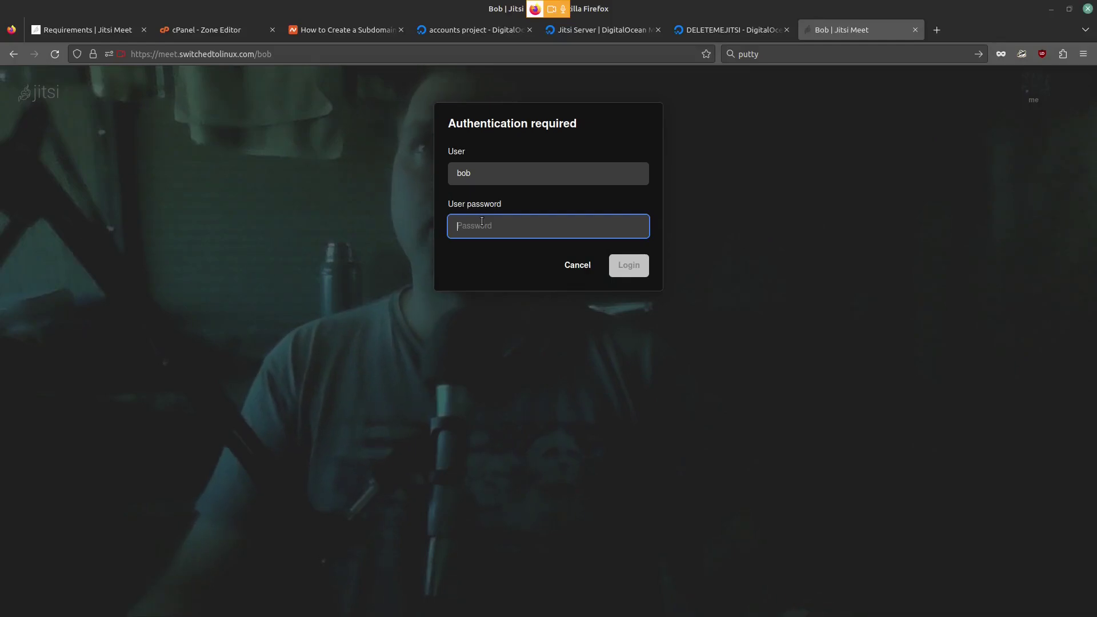
type("*****")
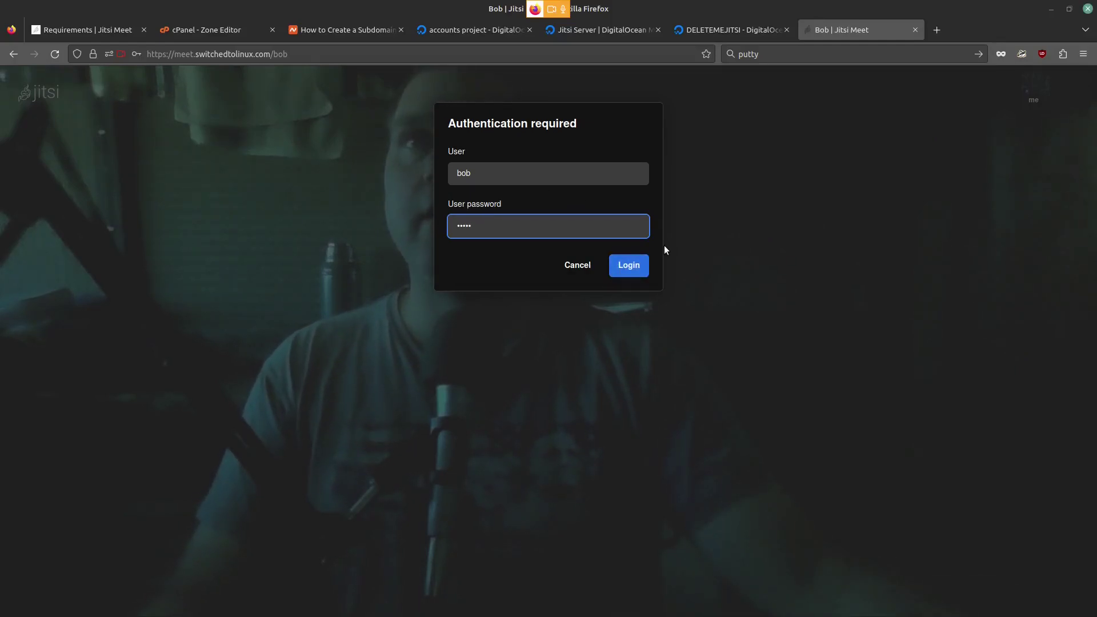
left_click(636, 264)
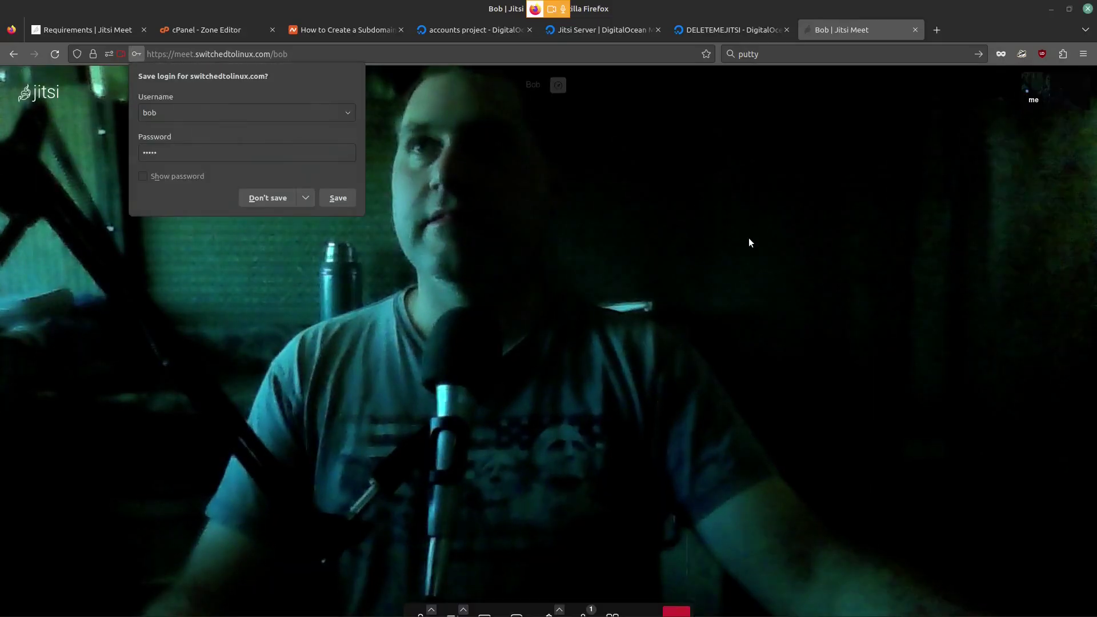
left_click(338, 198)
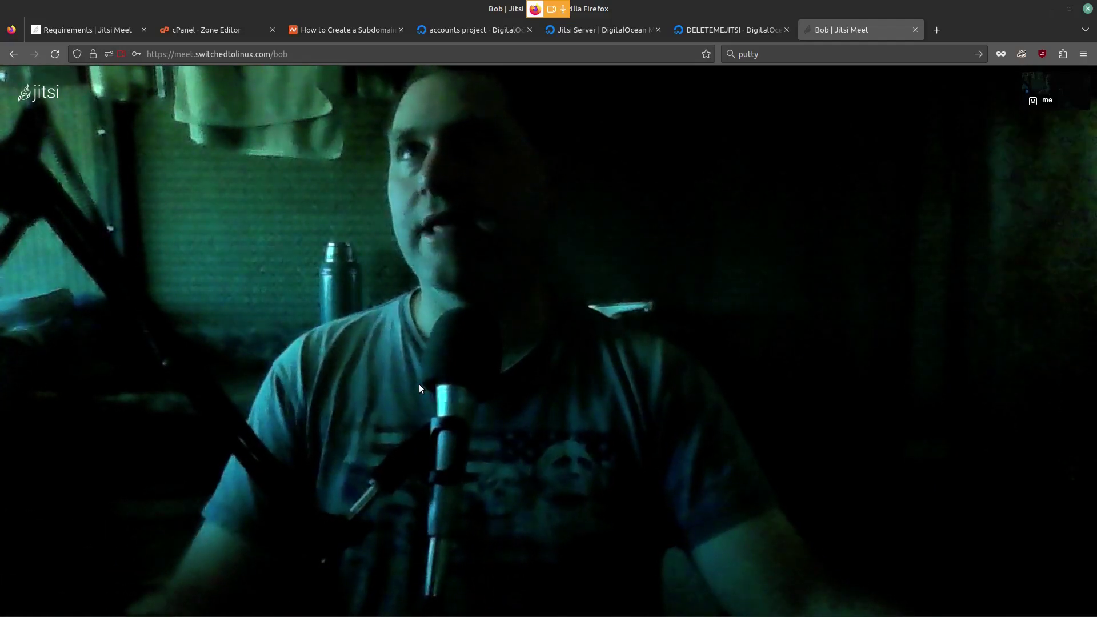
mouse_move(436, 296)
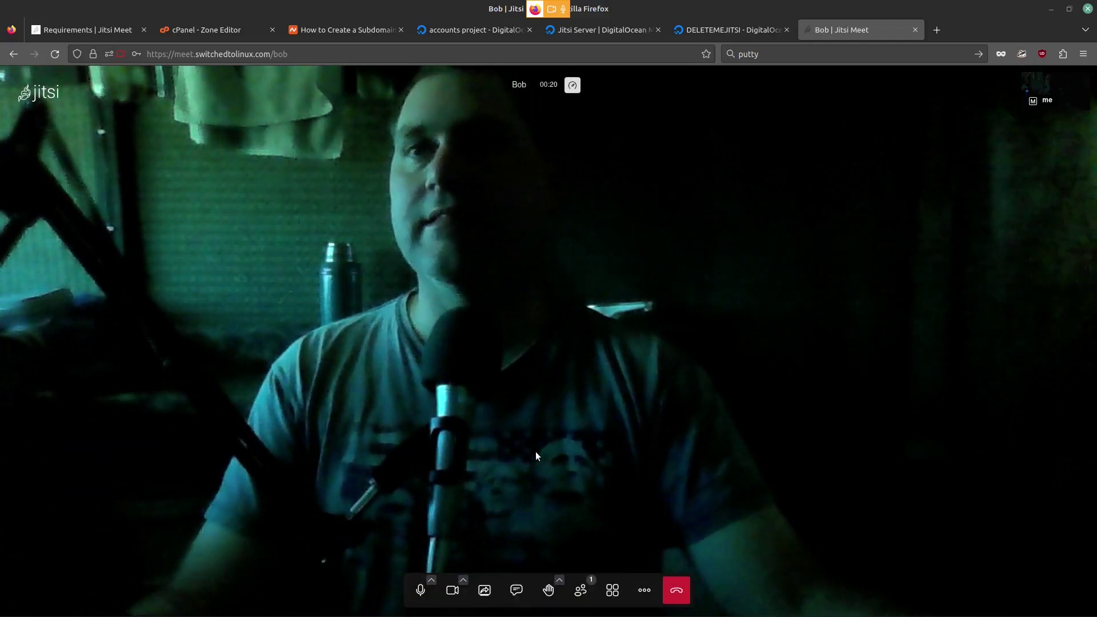
left_click(643, 593)
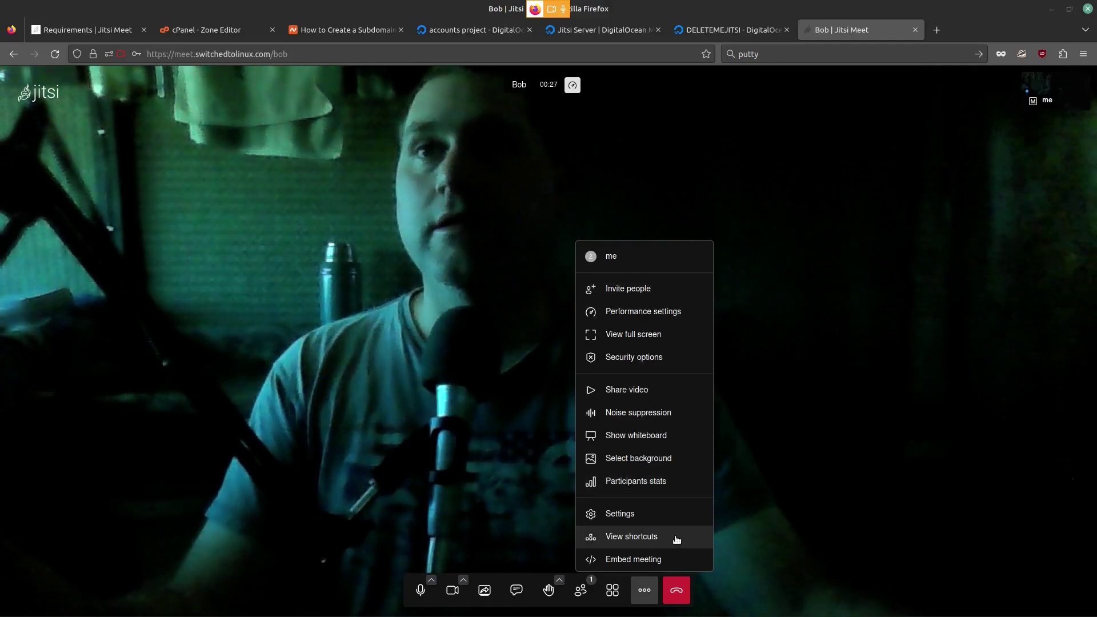
left_click(649, 364)
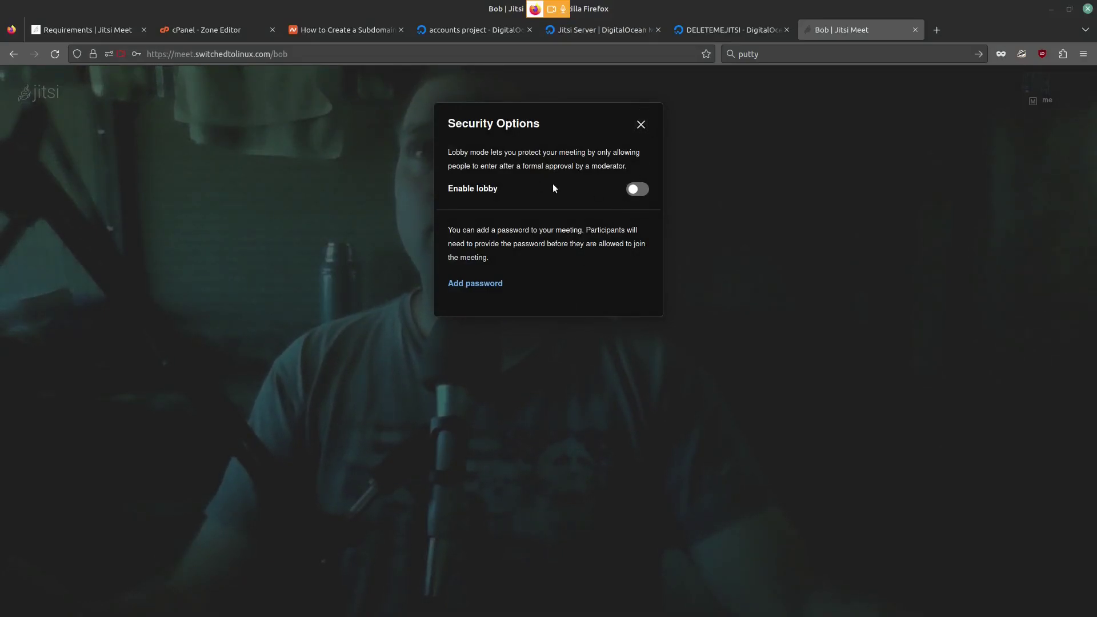
left_click(635, 128)
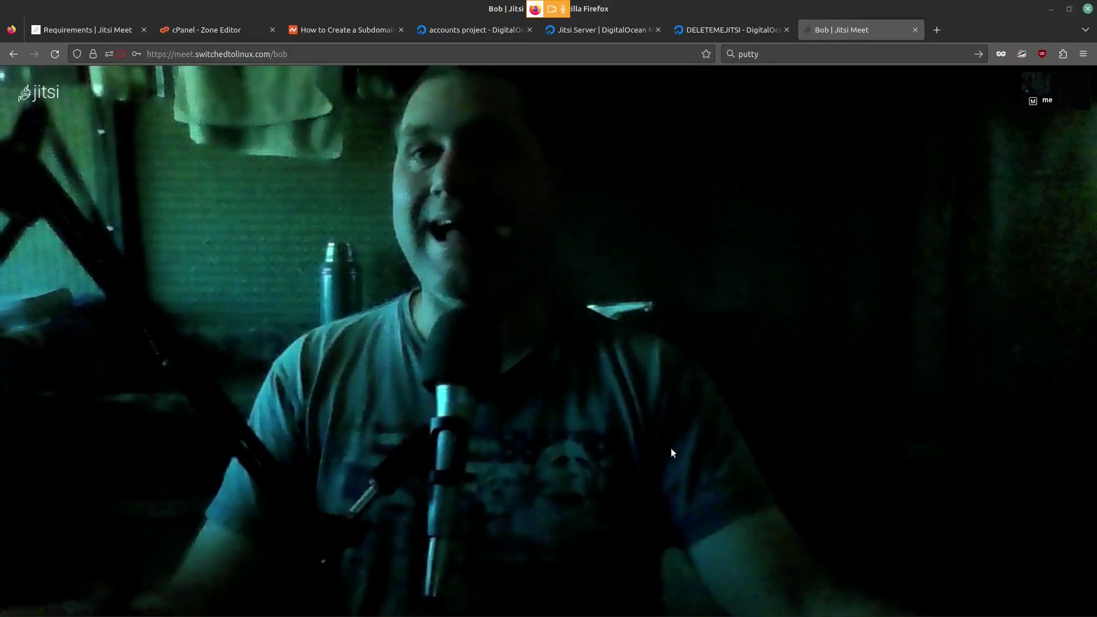
left_click(644, 578)
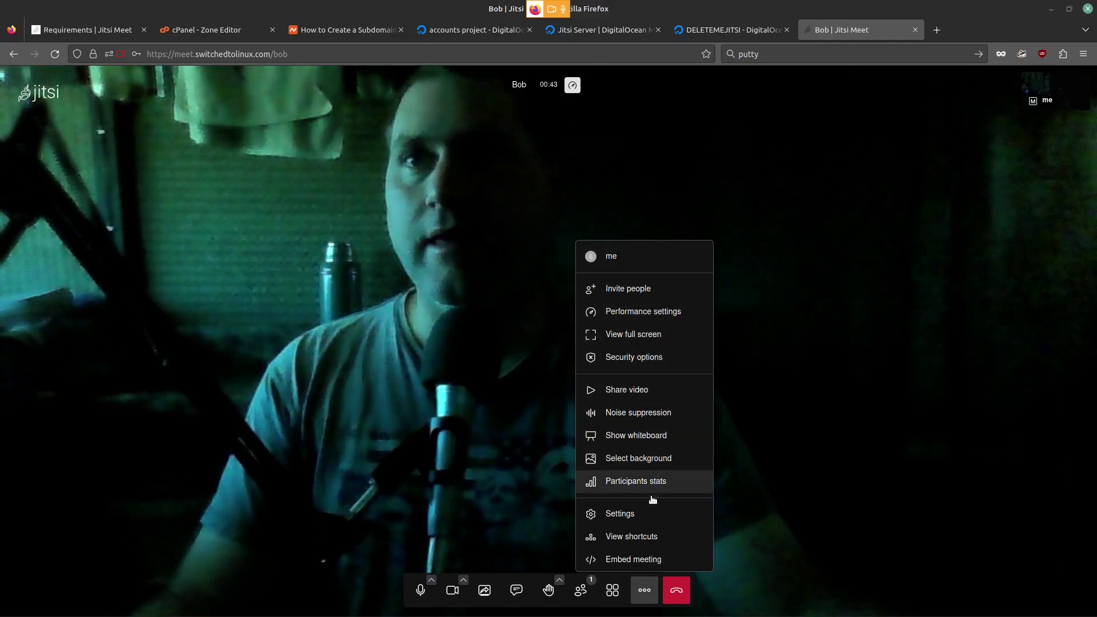
left_click(635, 514)
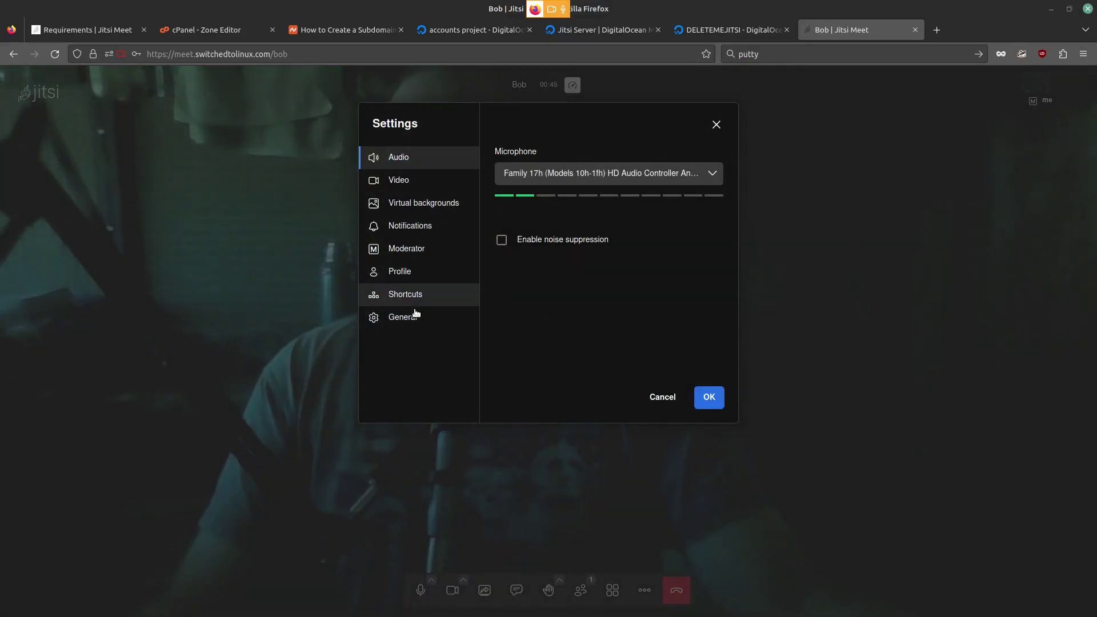
left_click(395, 179)
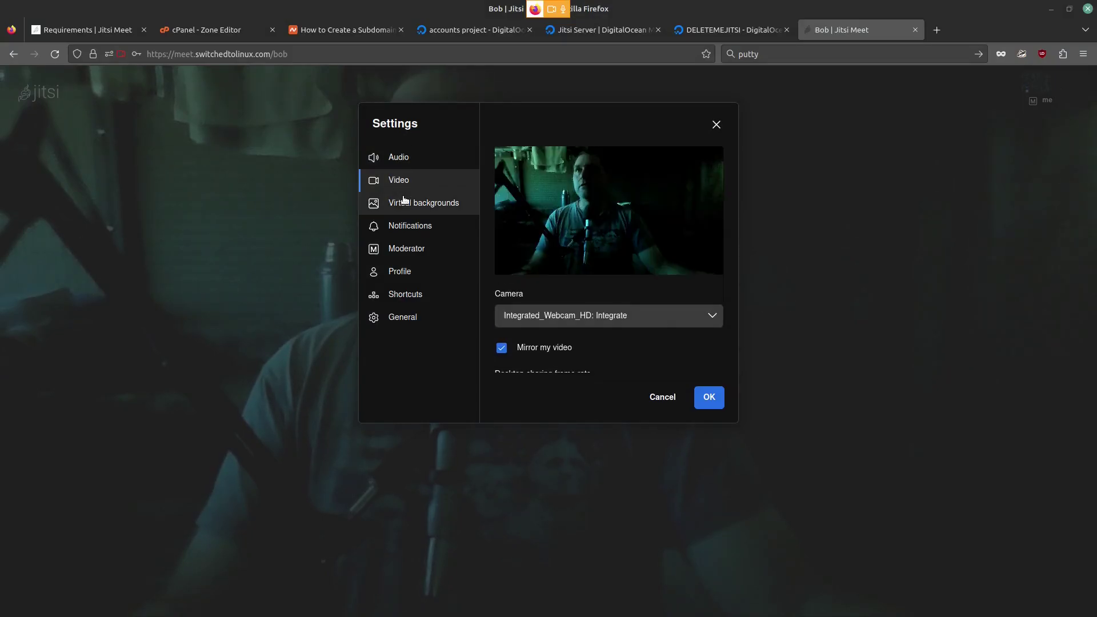
left_click(399, 203)
left_click(412, 226)
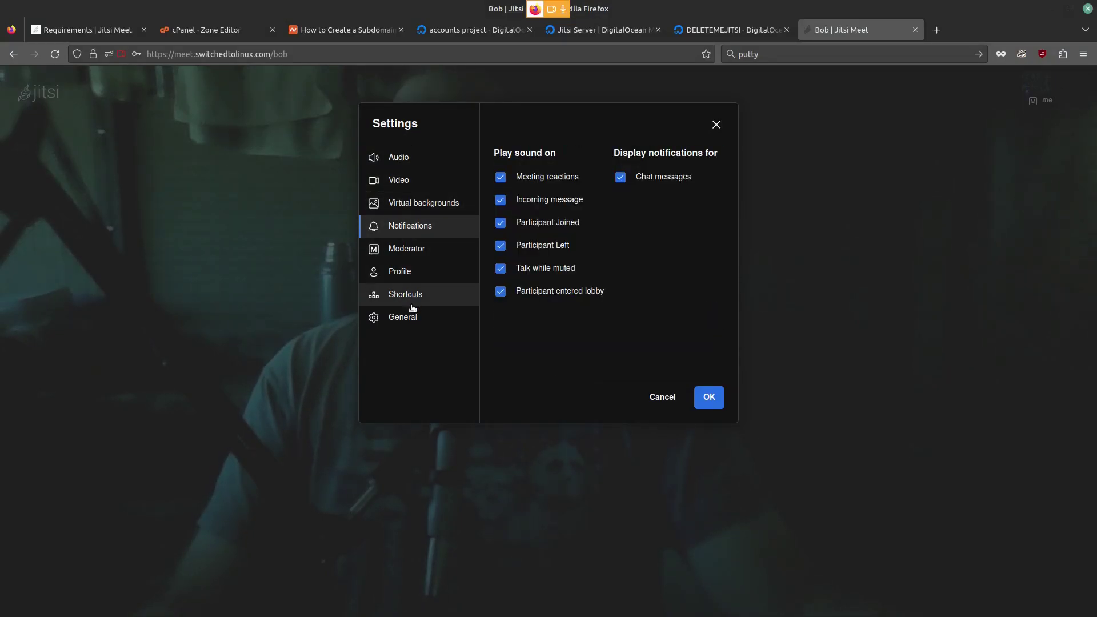
left_click(415, 318)
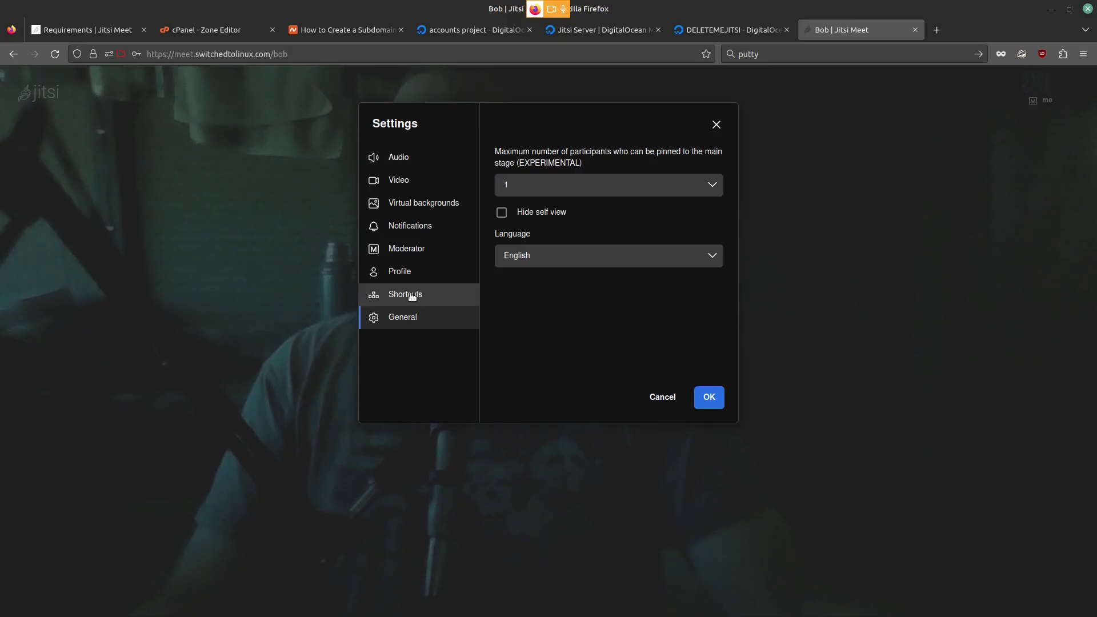
left_click(413, 295)
left_click(415, 272)
left_click(420, 254)
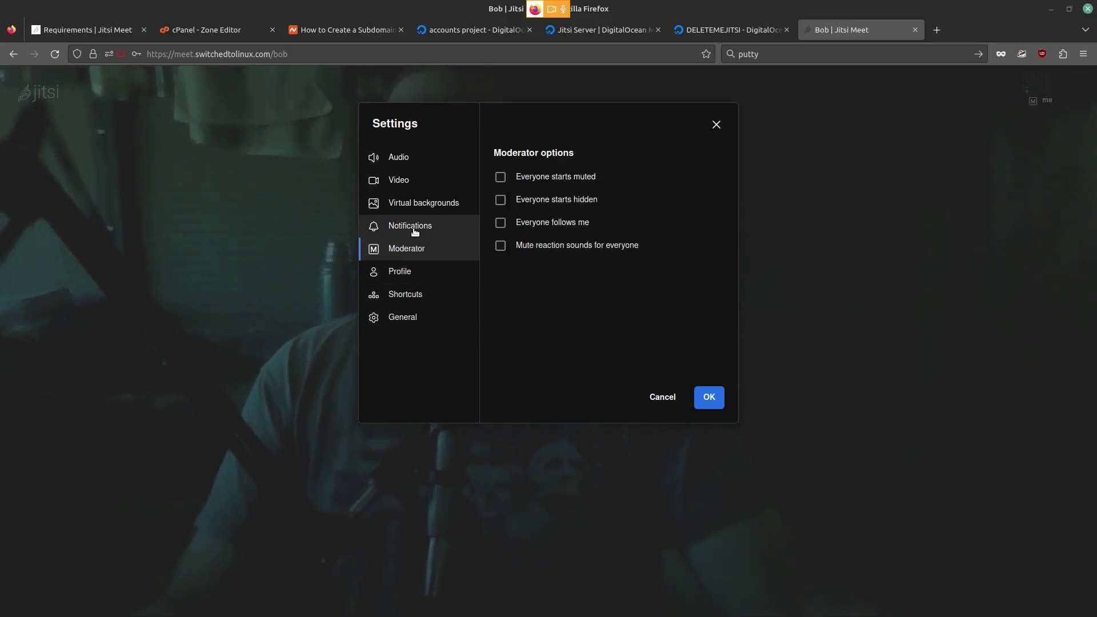
left_click(412, 227)
left_click(413, 205)
left_click(414, 181)
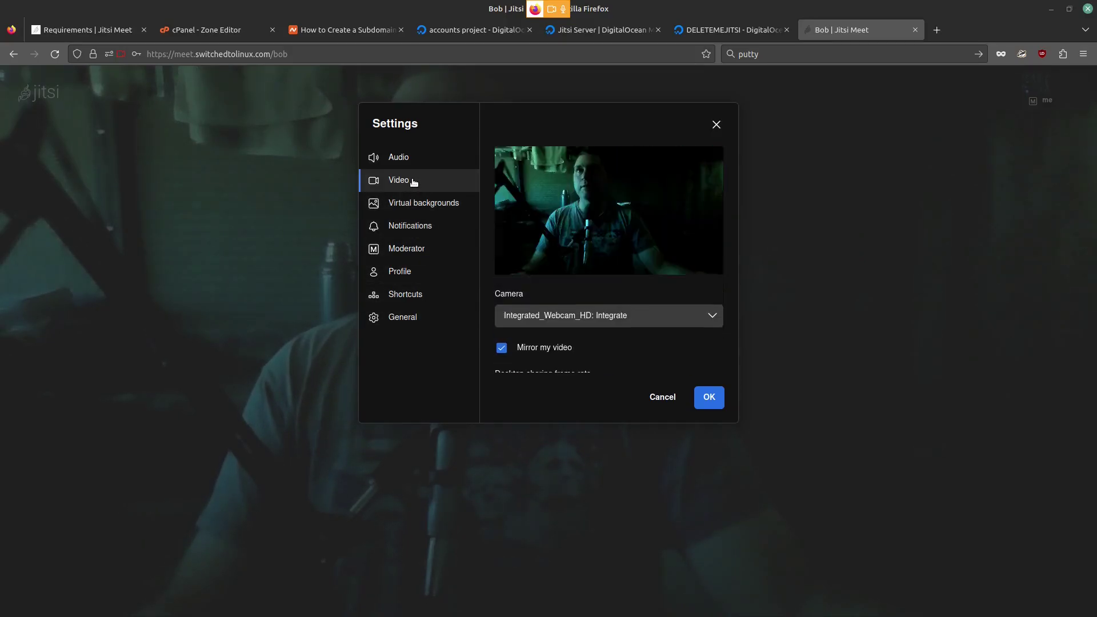
left_click(414, 161)
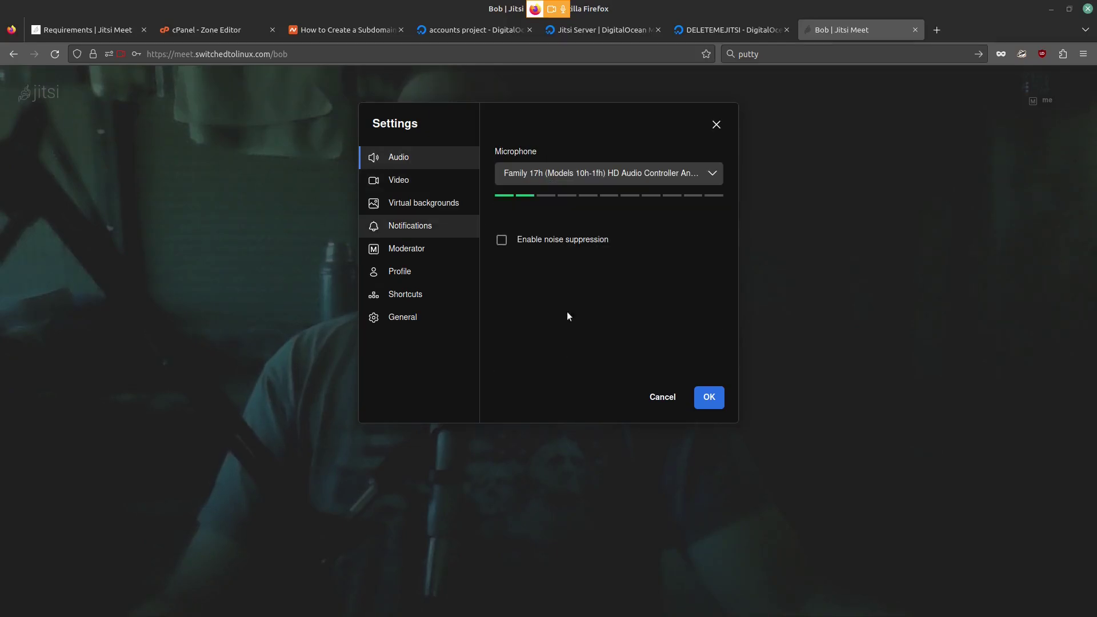
left_click(663, 397)
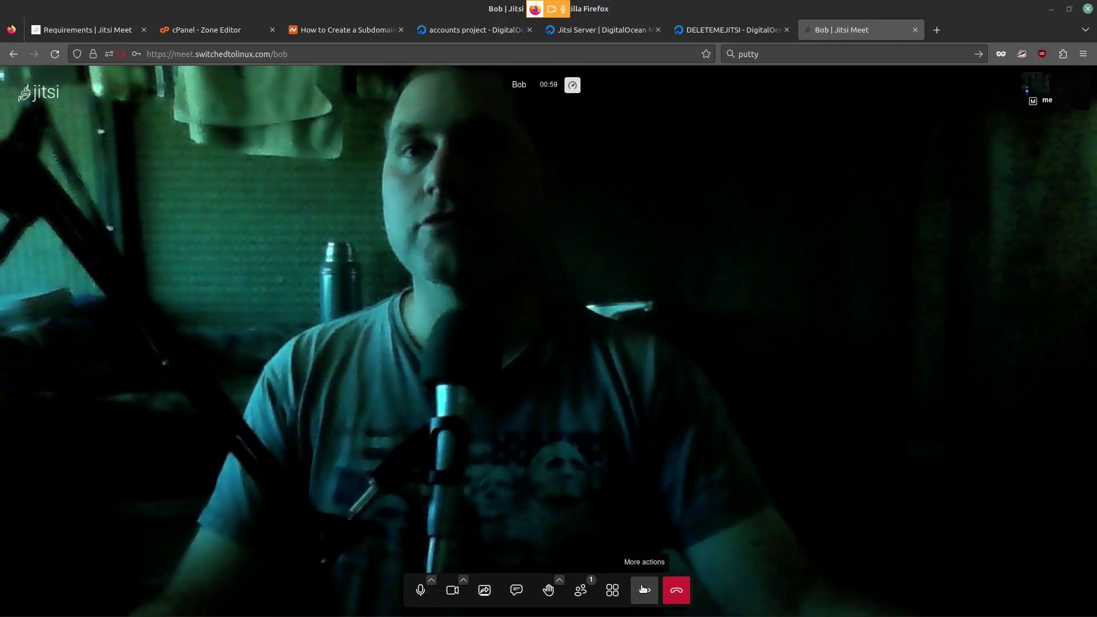
left_click(644, 589)
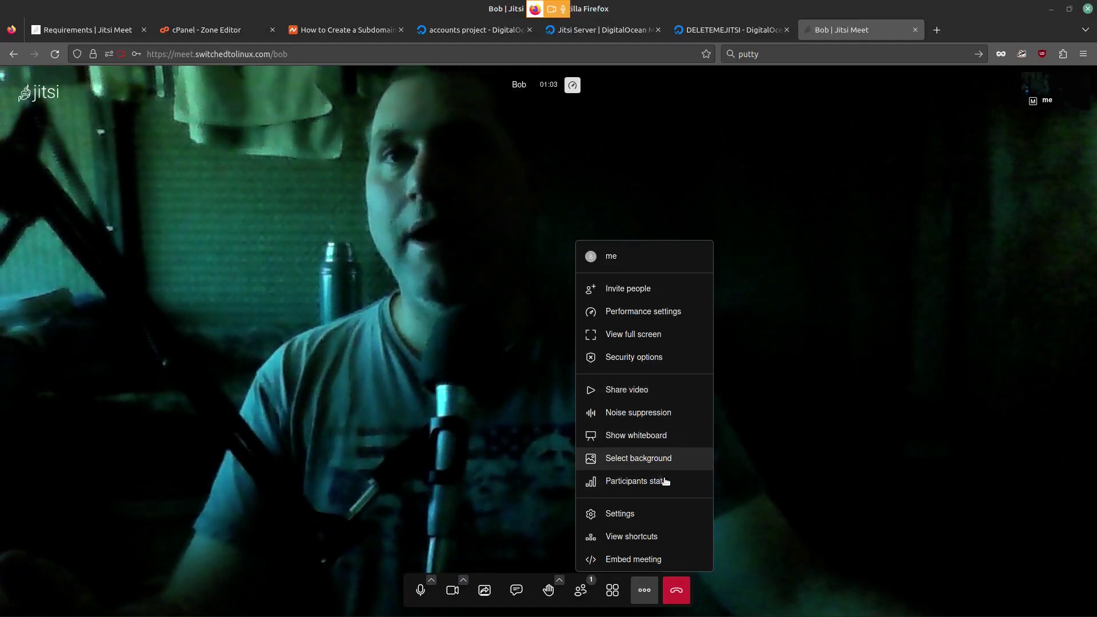
left_click(636, 313)
left_click(641, 125)
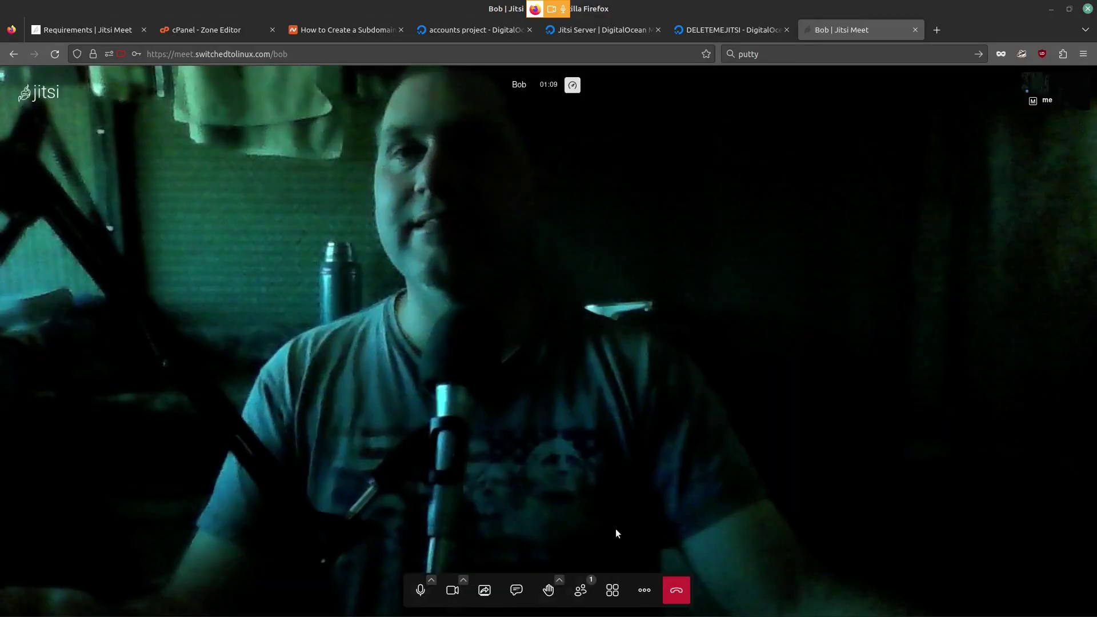
left_click(645, 590)
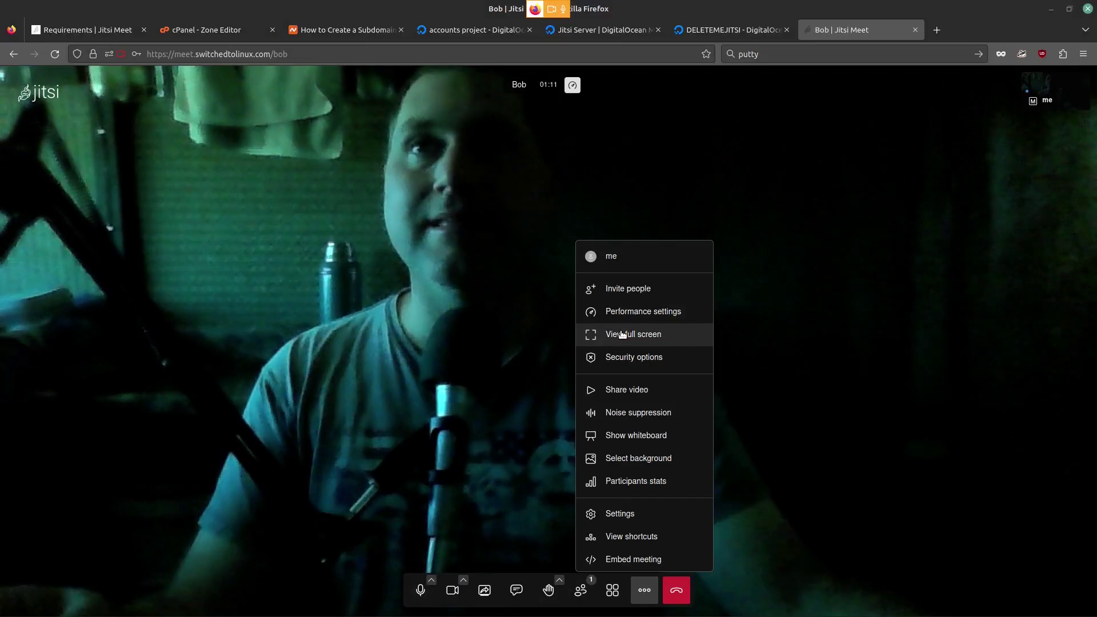
left_click(634, 357)
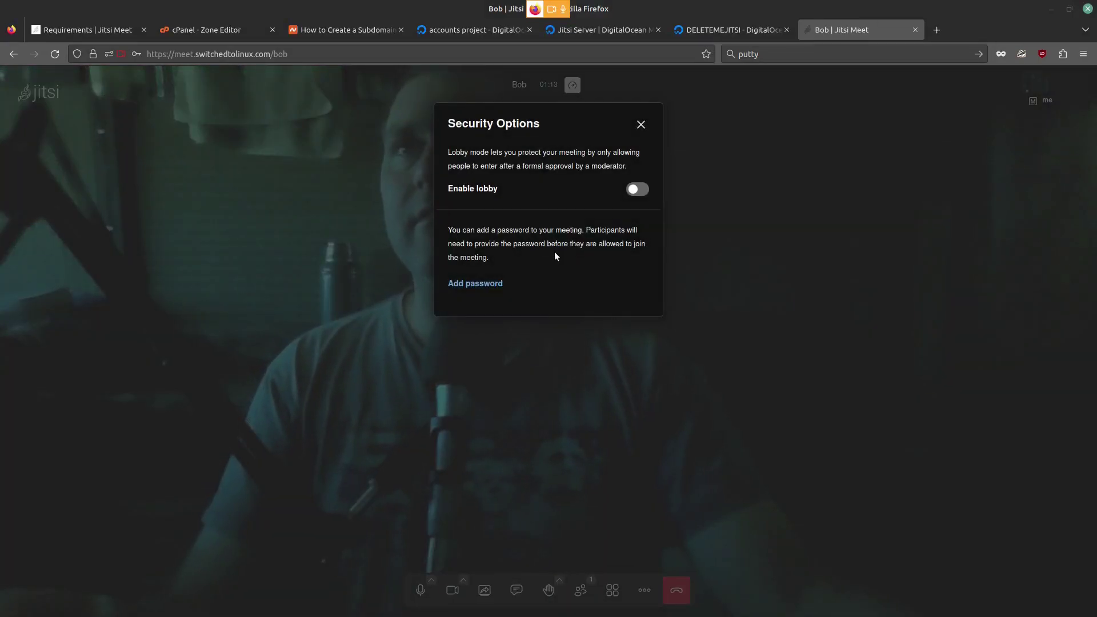
left_click(641, 125)
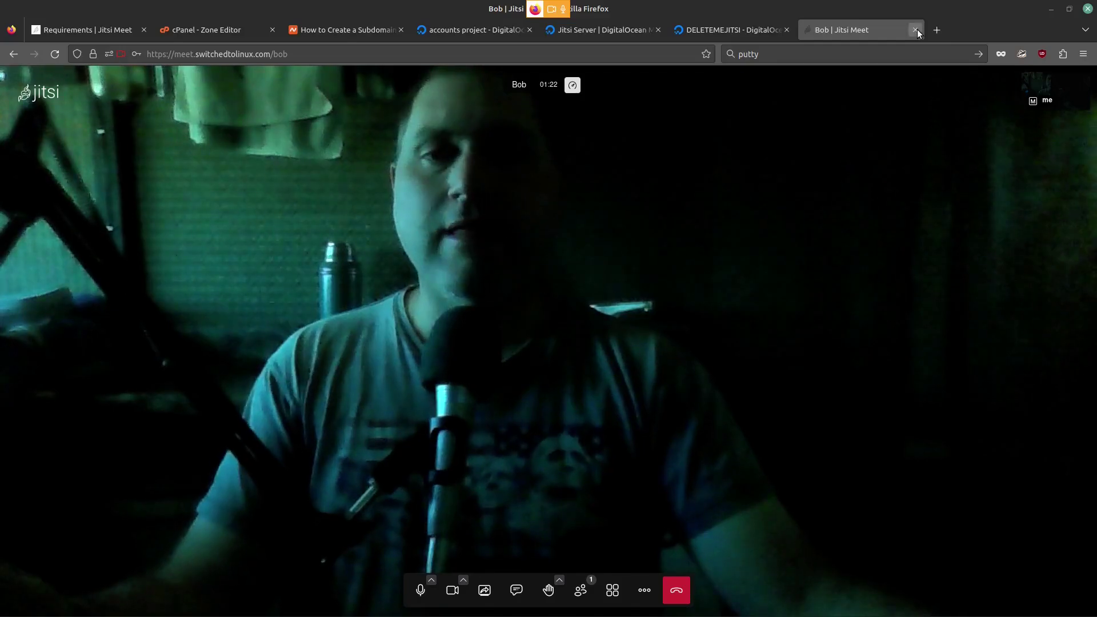
key("m")
key("v")
key("ctrl+w")
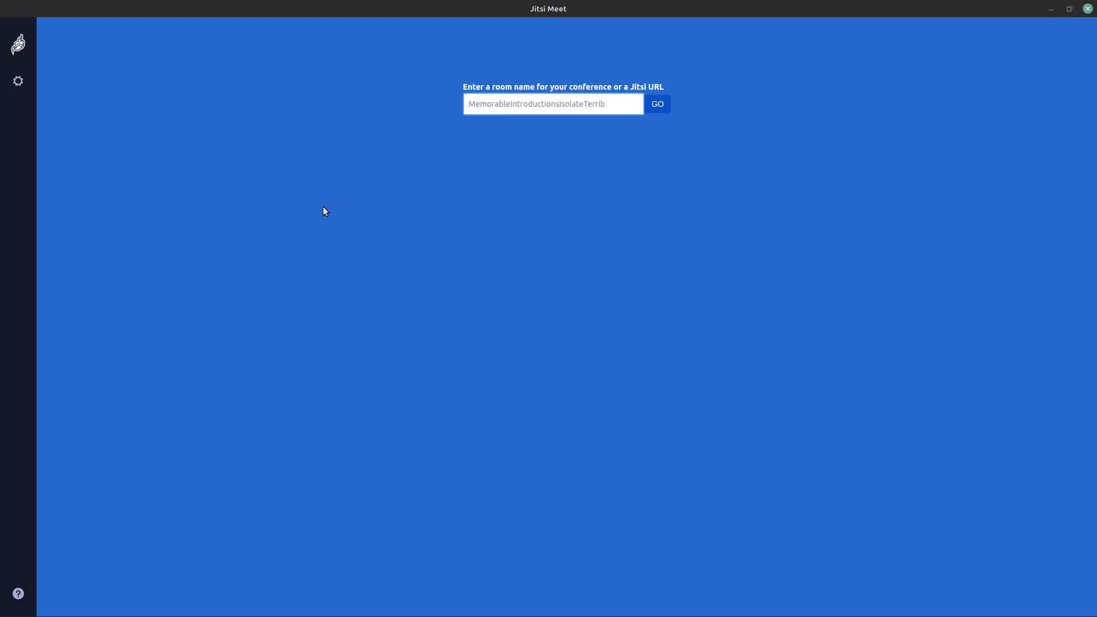
left_click(18, 81)
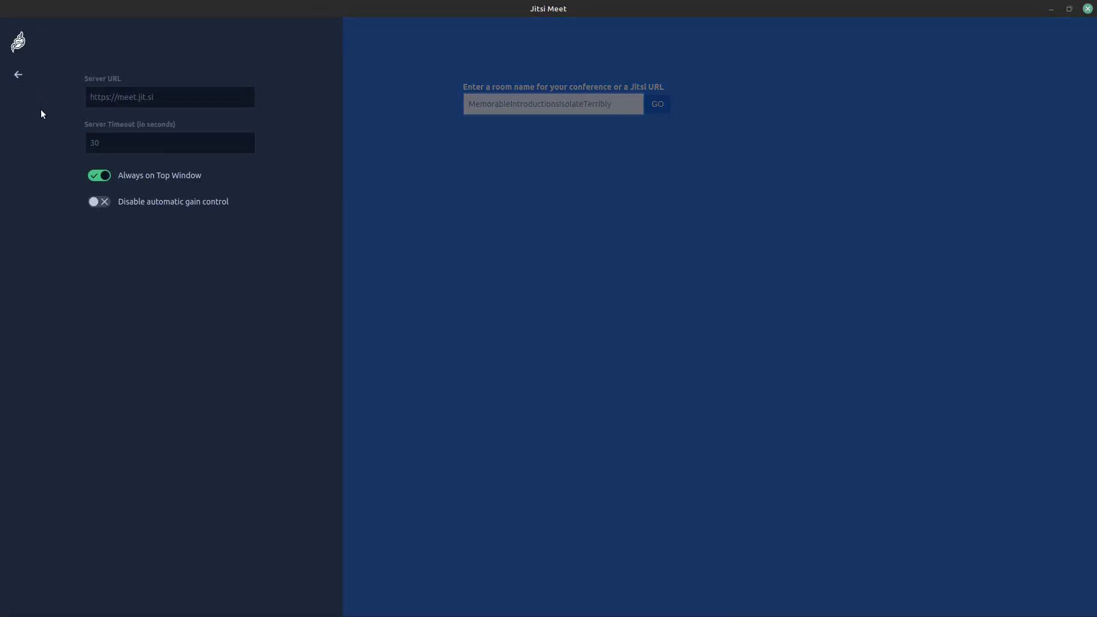
left_click(147, 100)
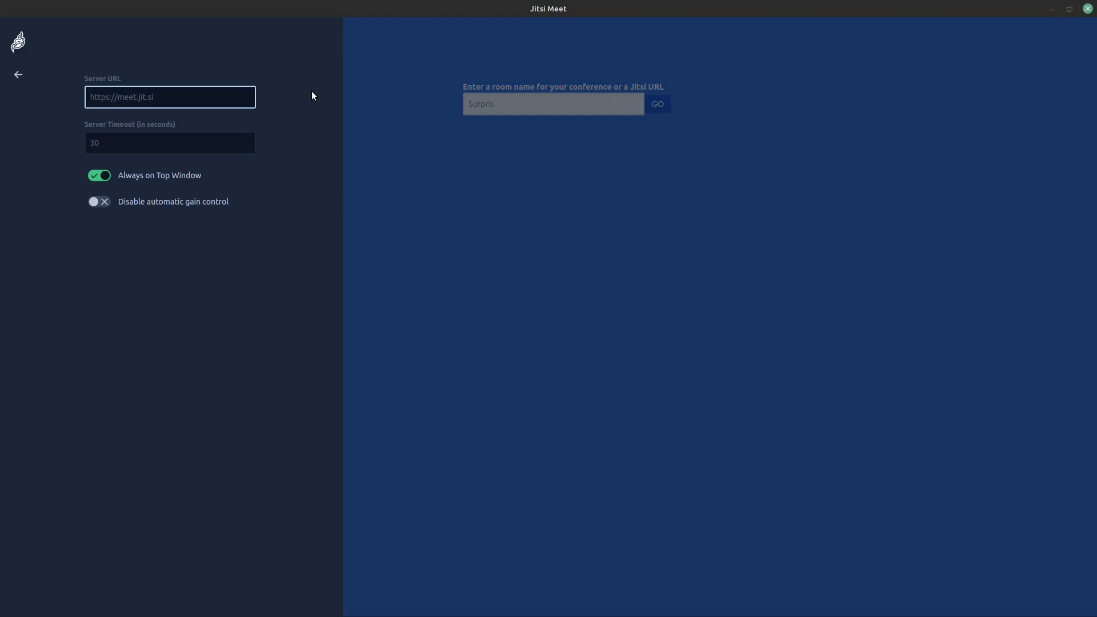
type("https://")
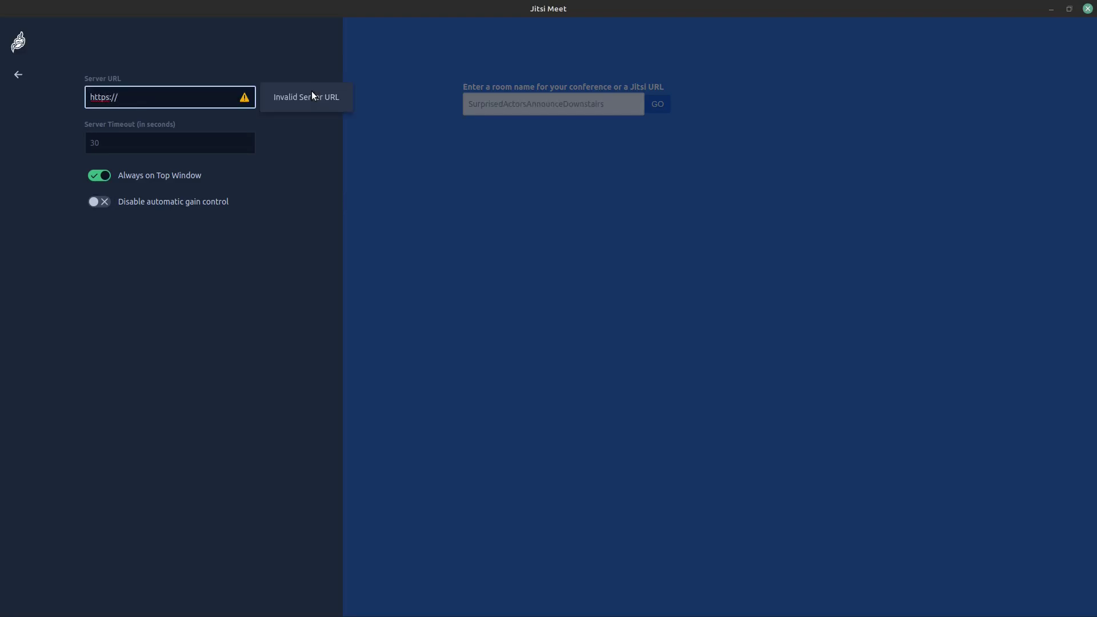
type("meet.sw")
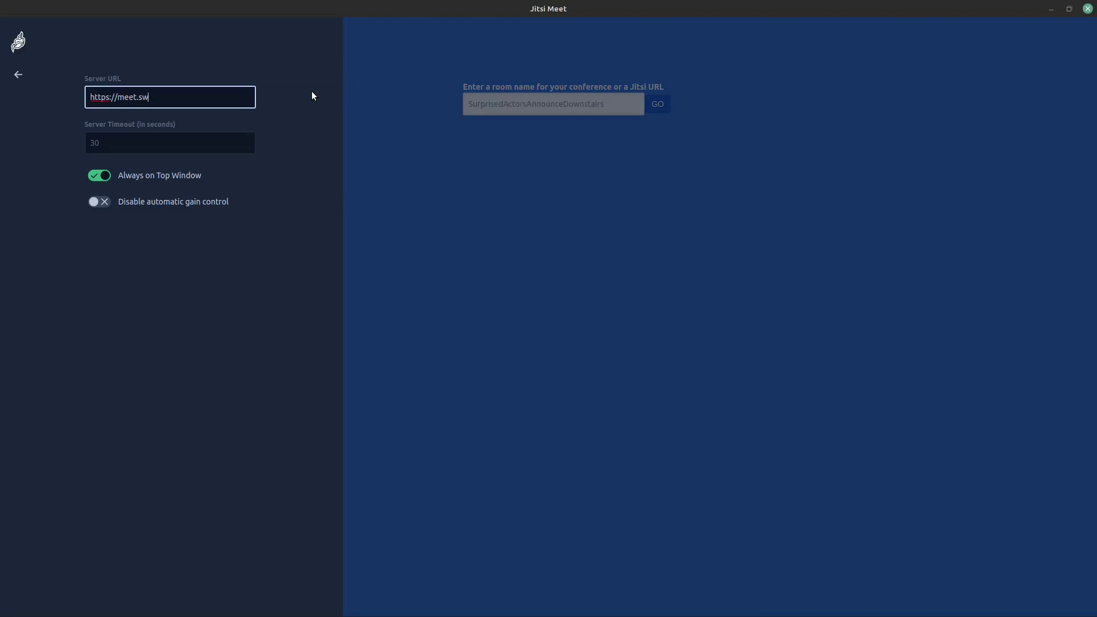
type("itchedtolinux.com")
Step: Join room 'b' in the desktop client under a display name
left_click(388, 225)
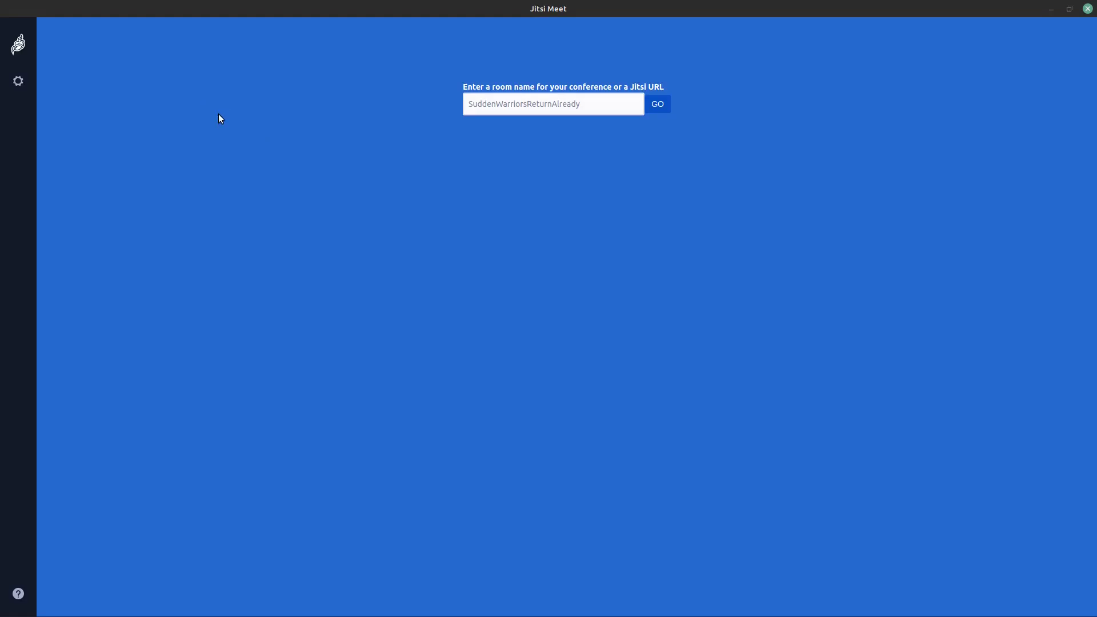
left_click(547, 103)
type("b")
key("Return")
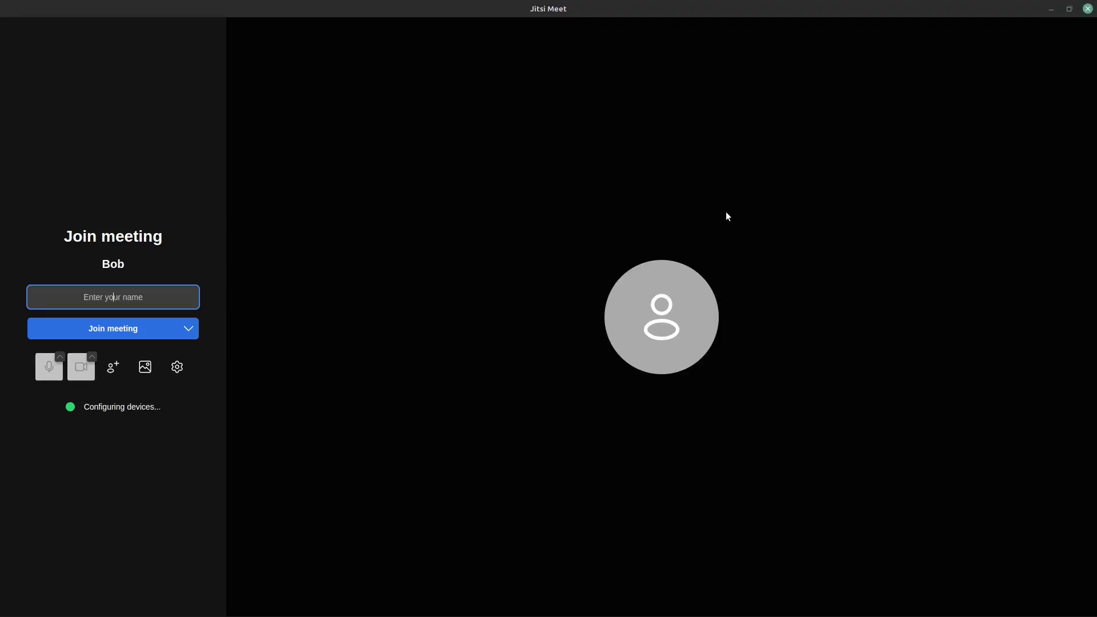
type("Bob")
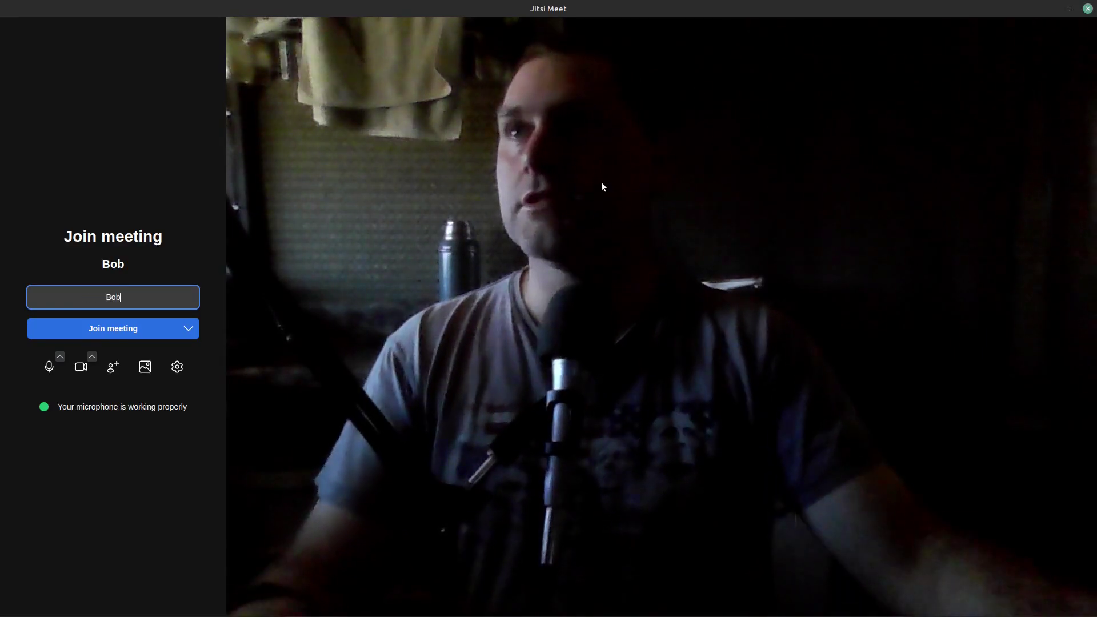
left_click(131, 328)
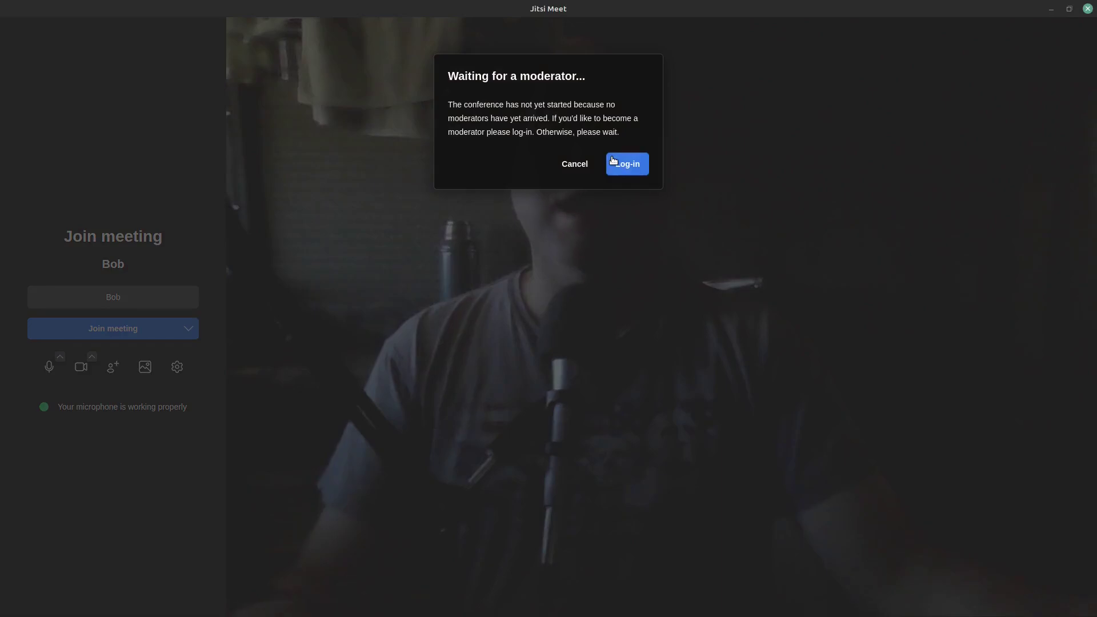
Step: Authenticate with the moderator username and password to start the meeting
left_click(624, 174)
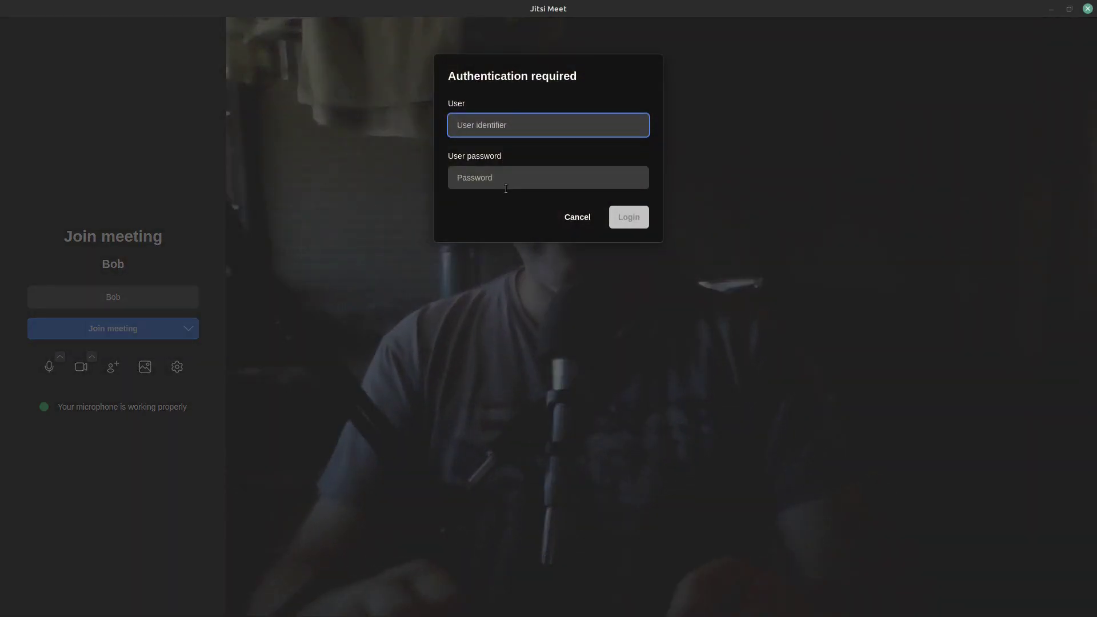
type("bob")
left_click(506, 189)
type("•••••")
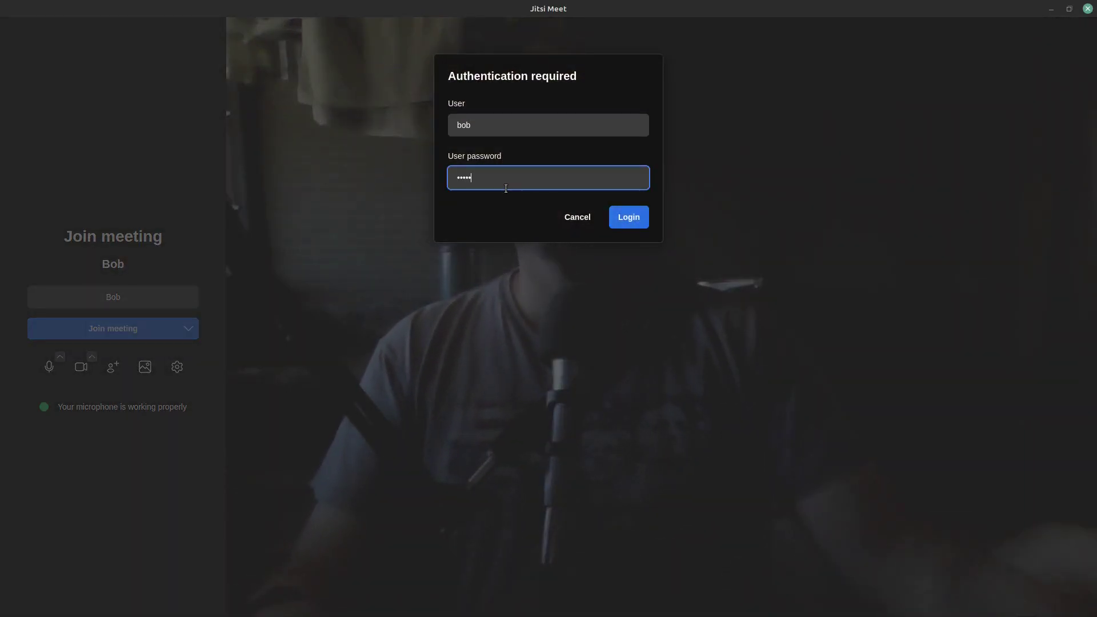
left_click(631, 210)
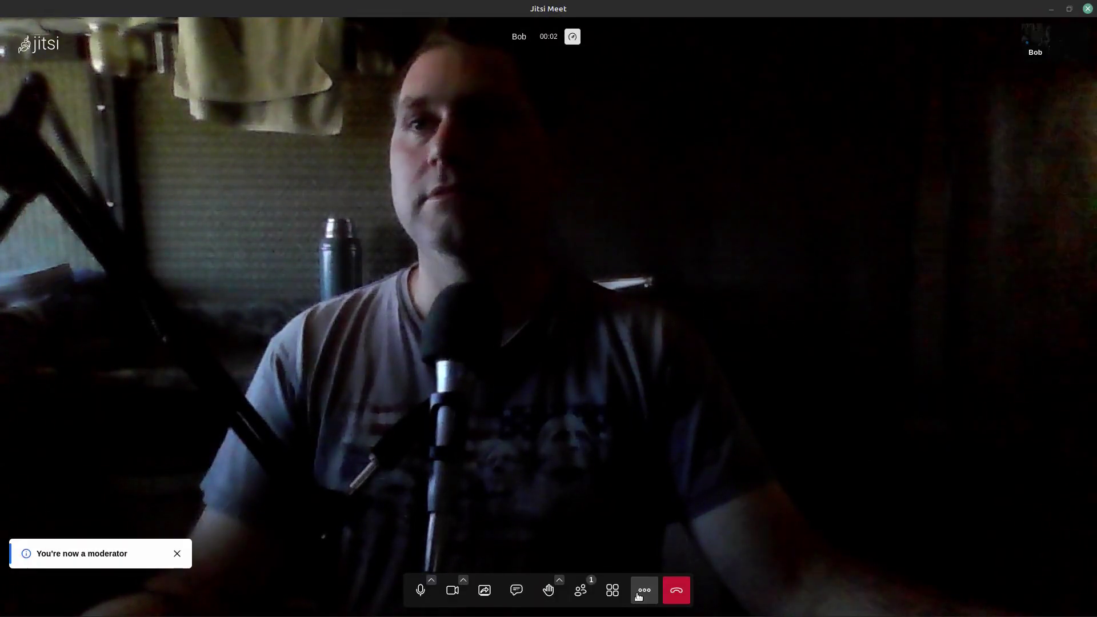
Step: Look over the meeting's Security options, then open the meeting Settings from More actions
left_click(644, 590)
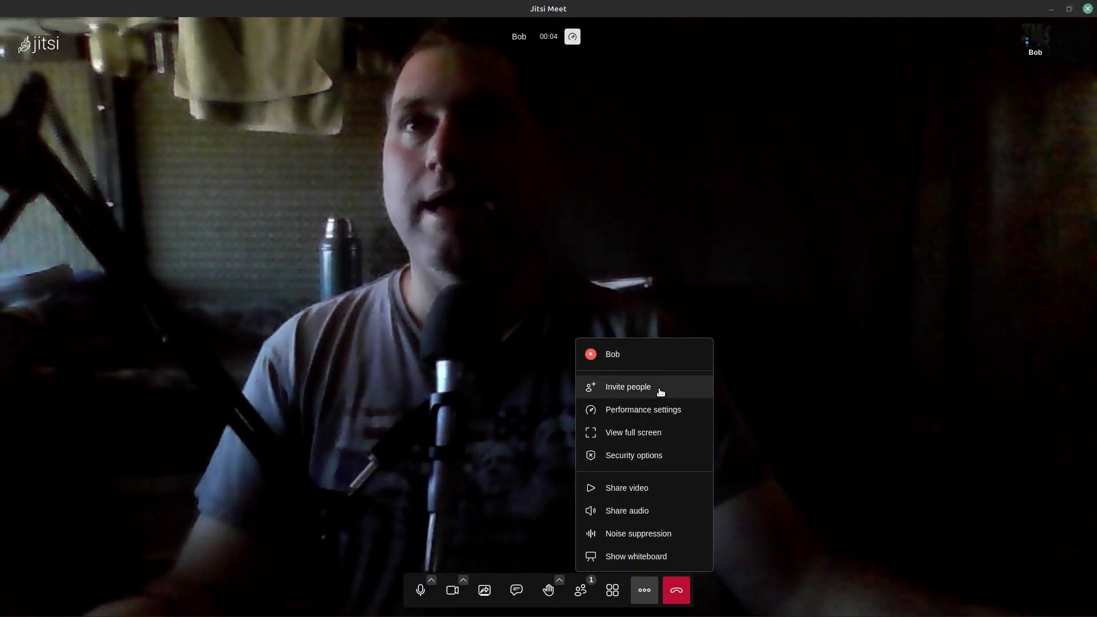
left_click(645, 458)
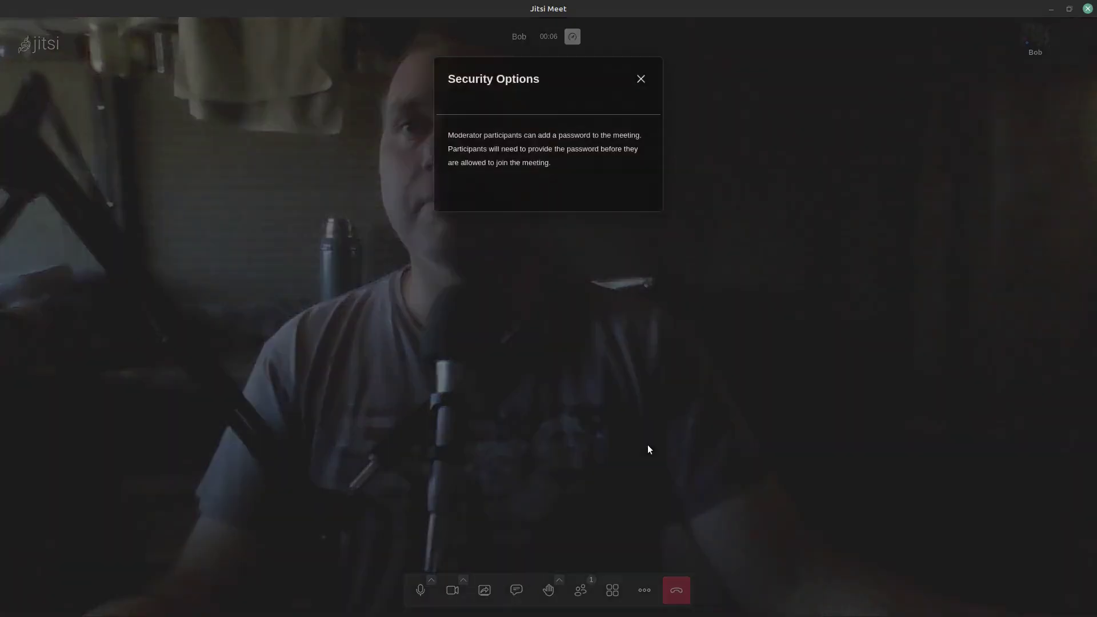
left_click(640, 76)
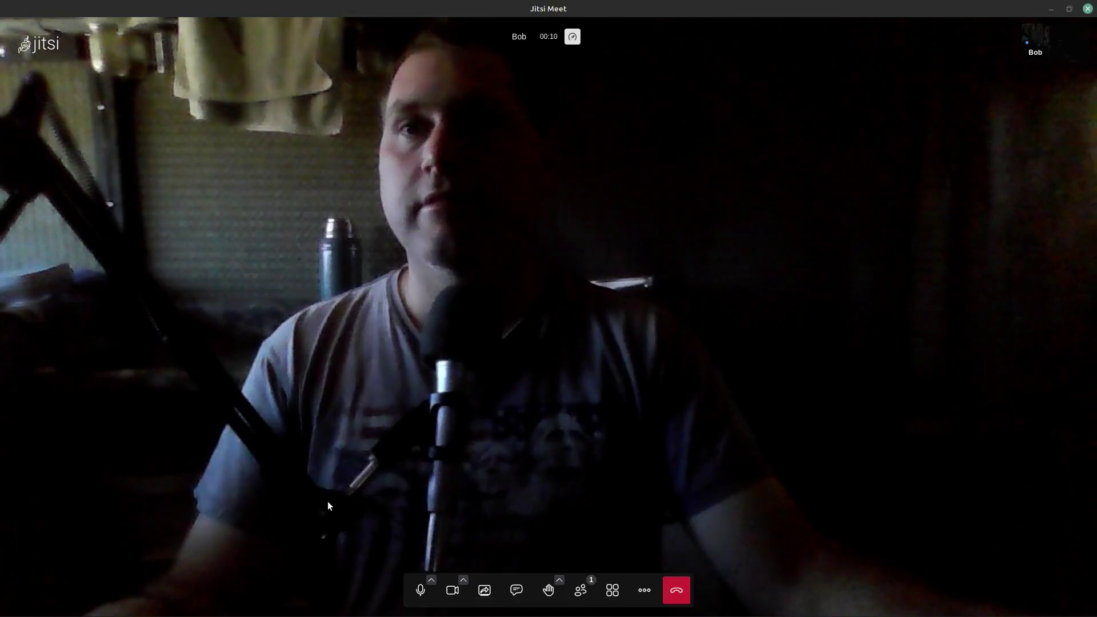
left_click(640, 591)
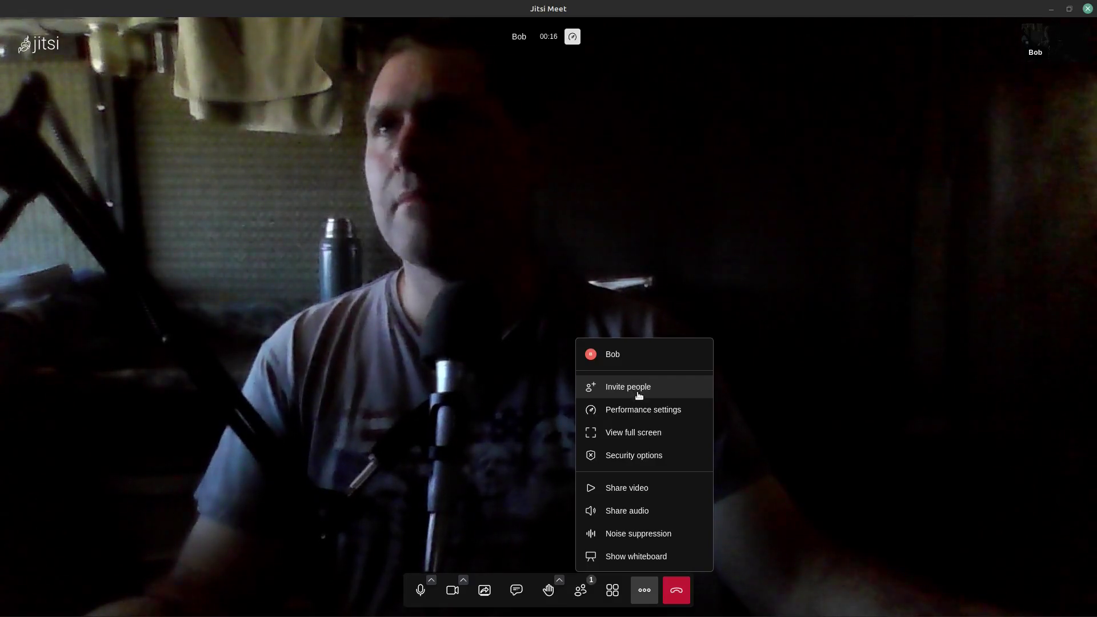
left_click(627, 353)
Step: Browse the General, Audio, Video, Virtual backgrounds, Notifications, Profile and Shortcuts settings pages
left_click(423, 249)
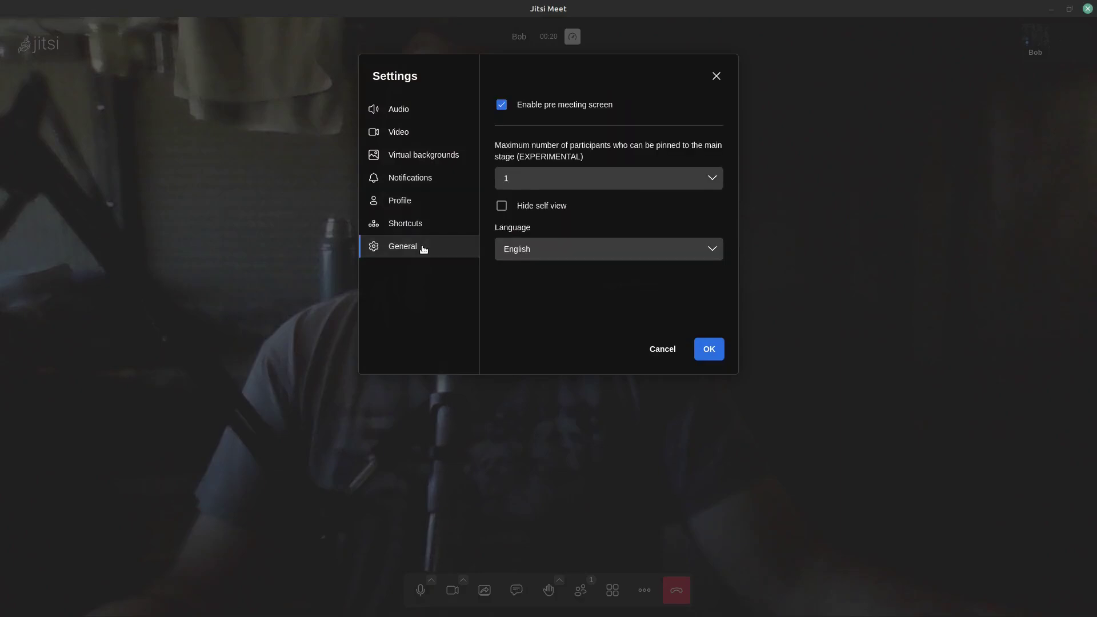
left_click(406, 112)
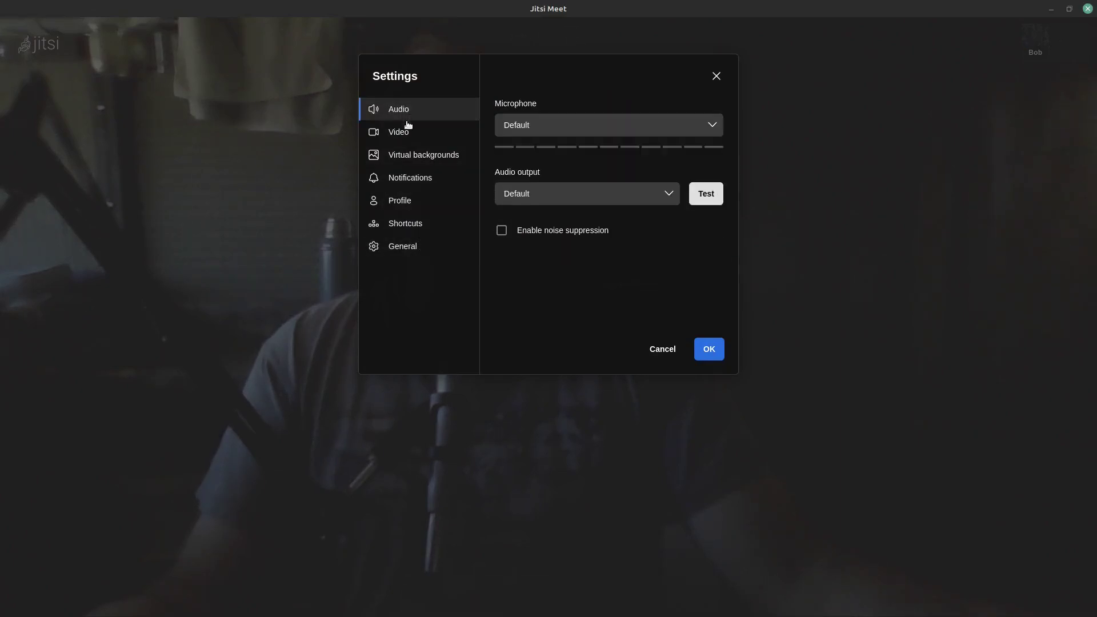
left_click(409, 129)
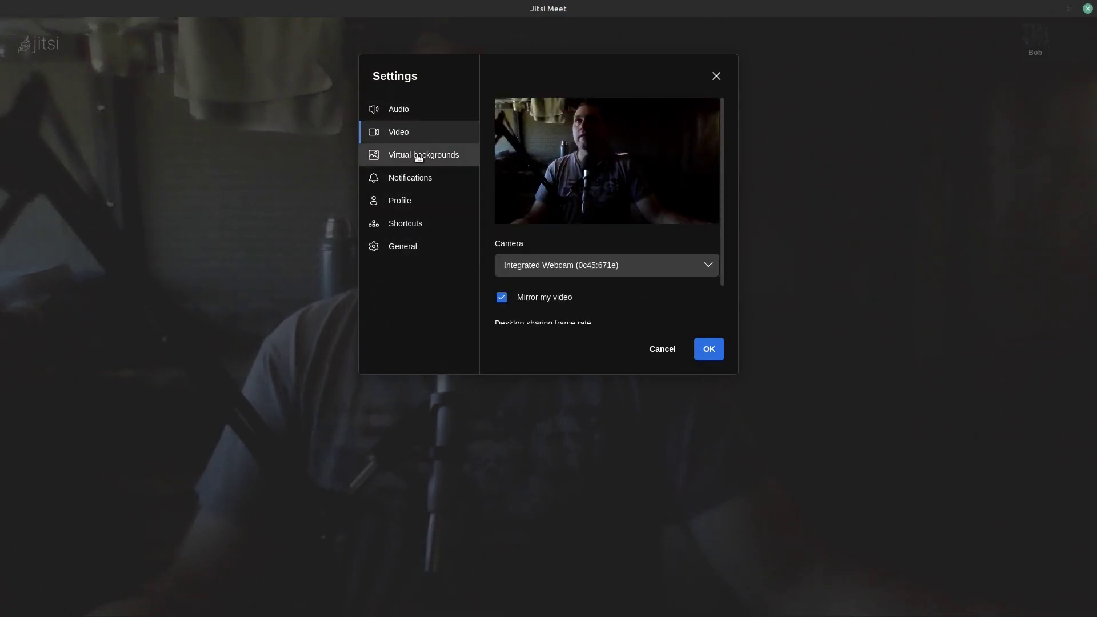
left_click(417, 152)
left_click(421, 177)
left_click(419, 199)
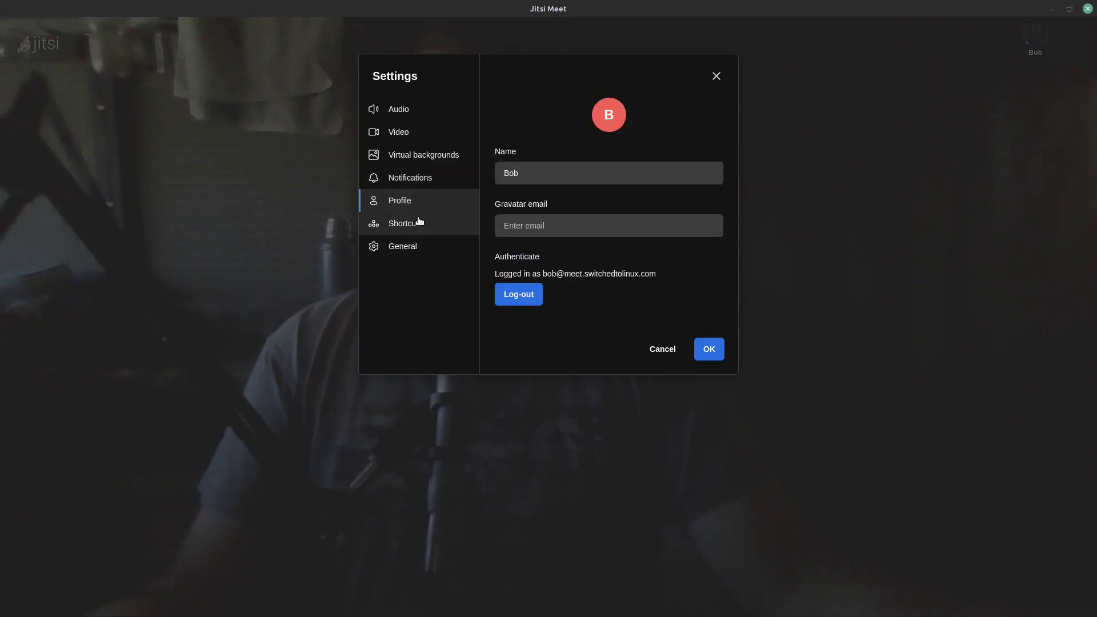
left_click(419, 222)
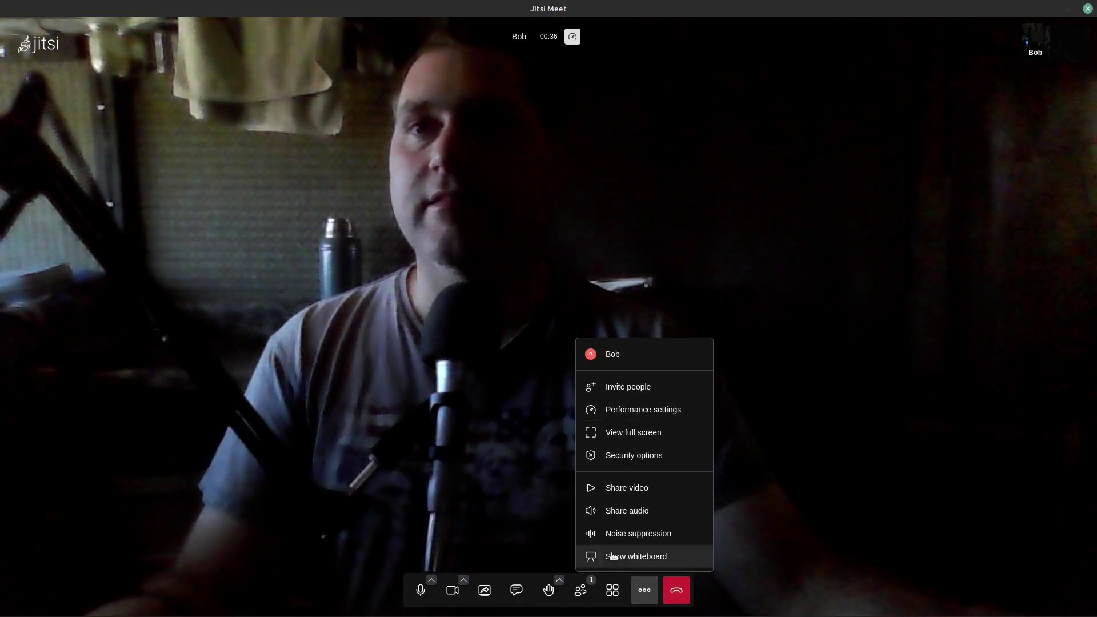
left_click(562, 444)
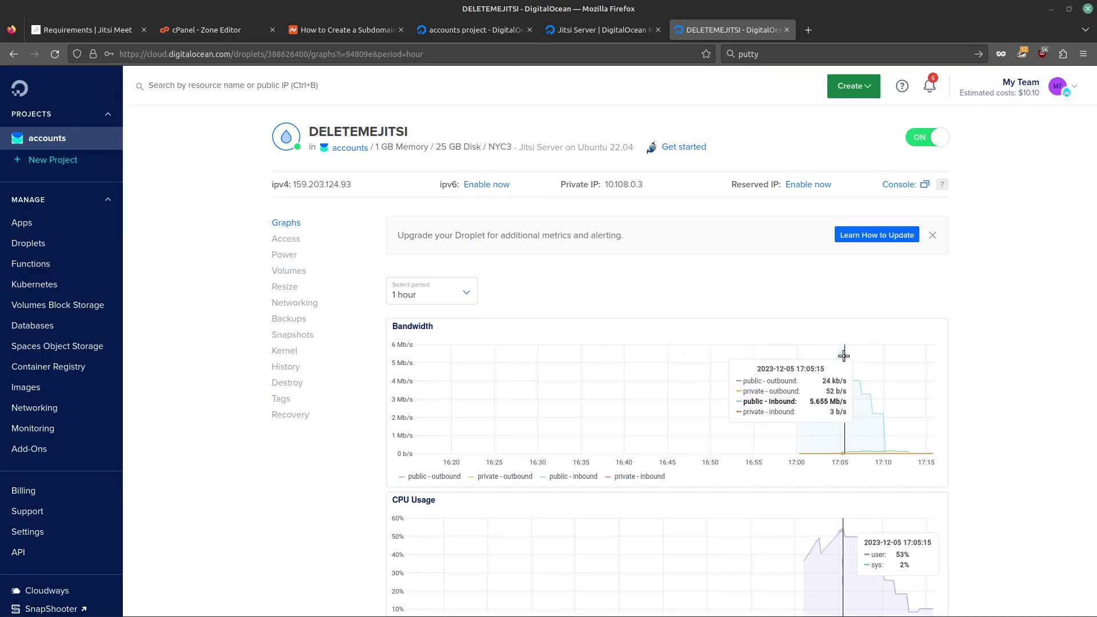
scroll(1021, 428, "down", 3)
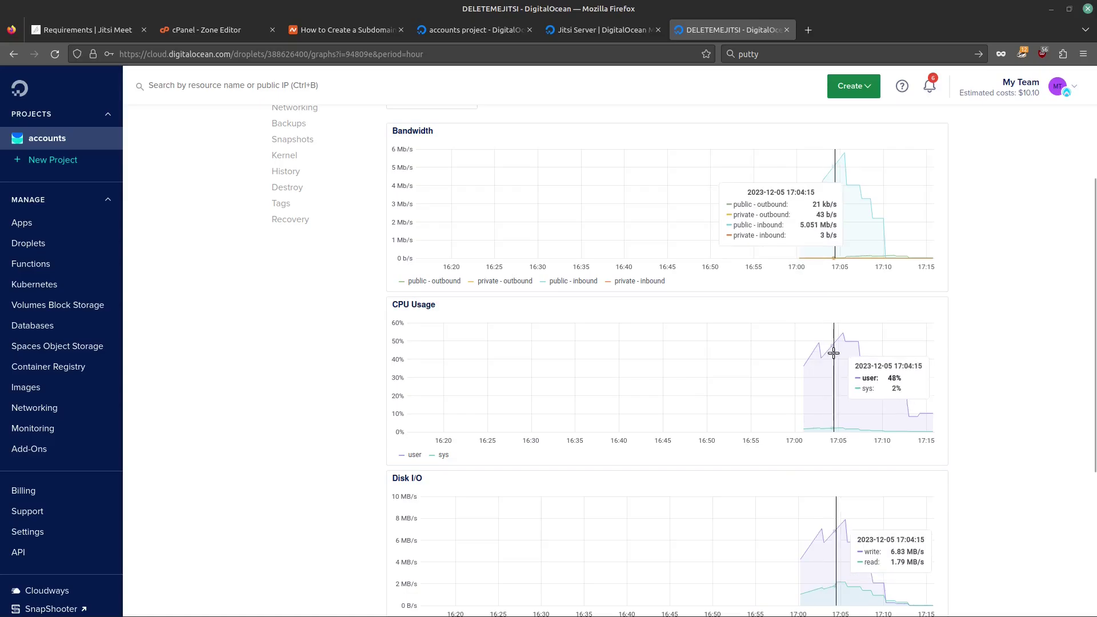
scroll(850, 387, "down", 3)
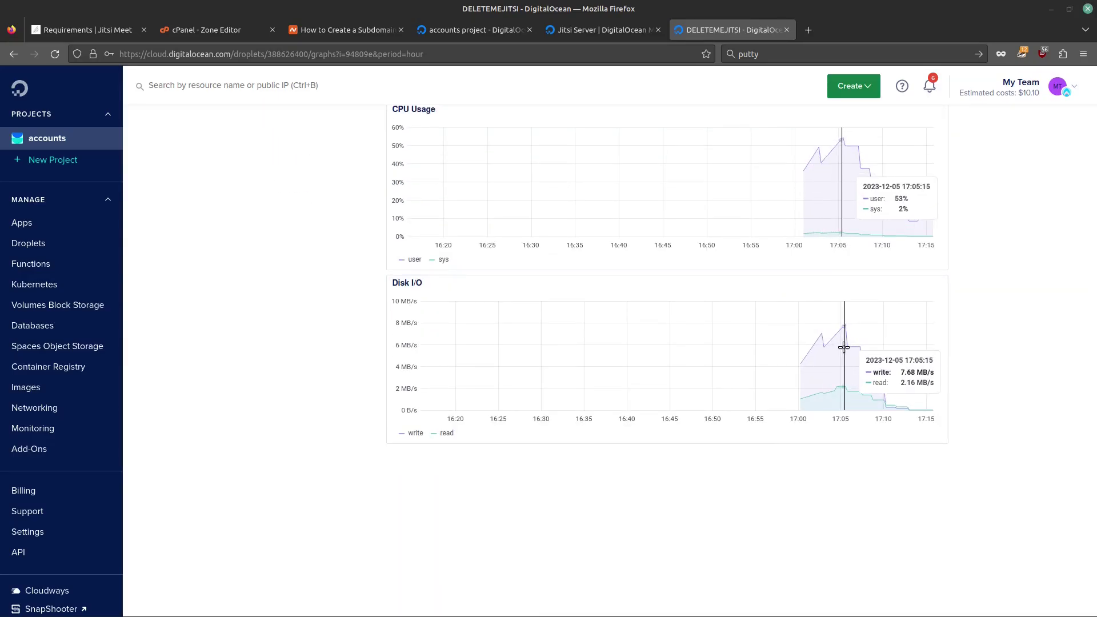
scroll(952, 262, "up", 4)
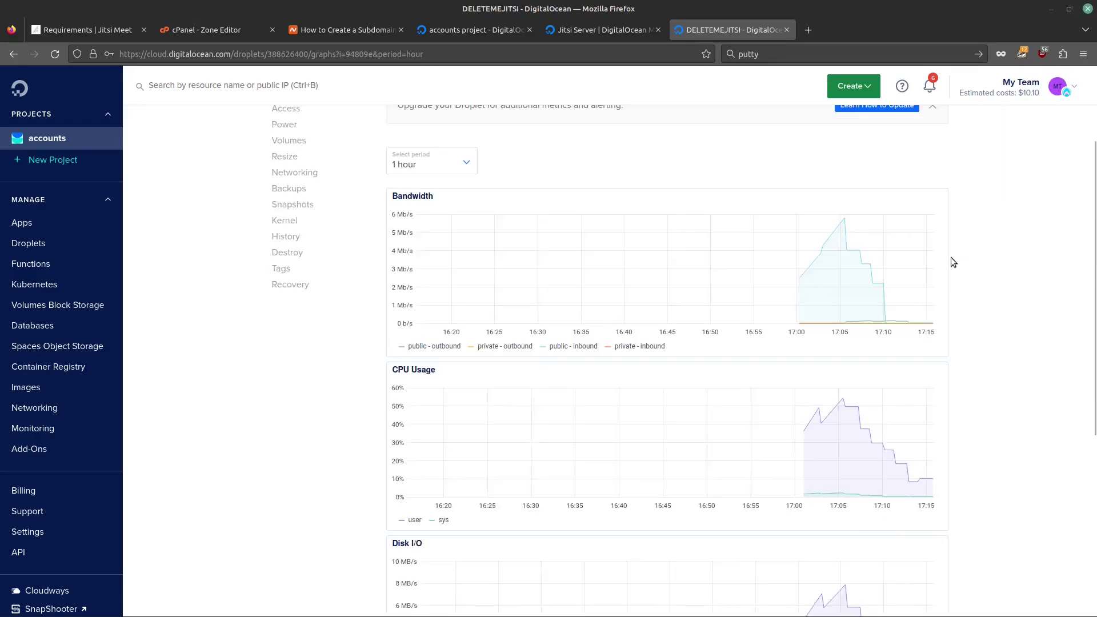
scroll(952, 262, "up", 2)
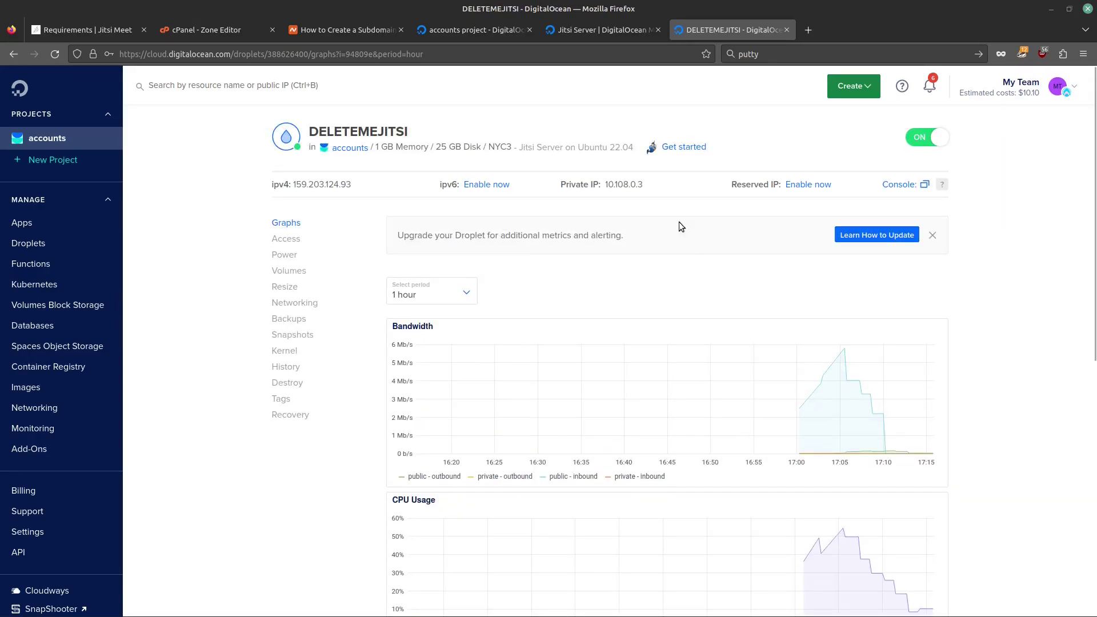